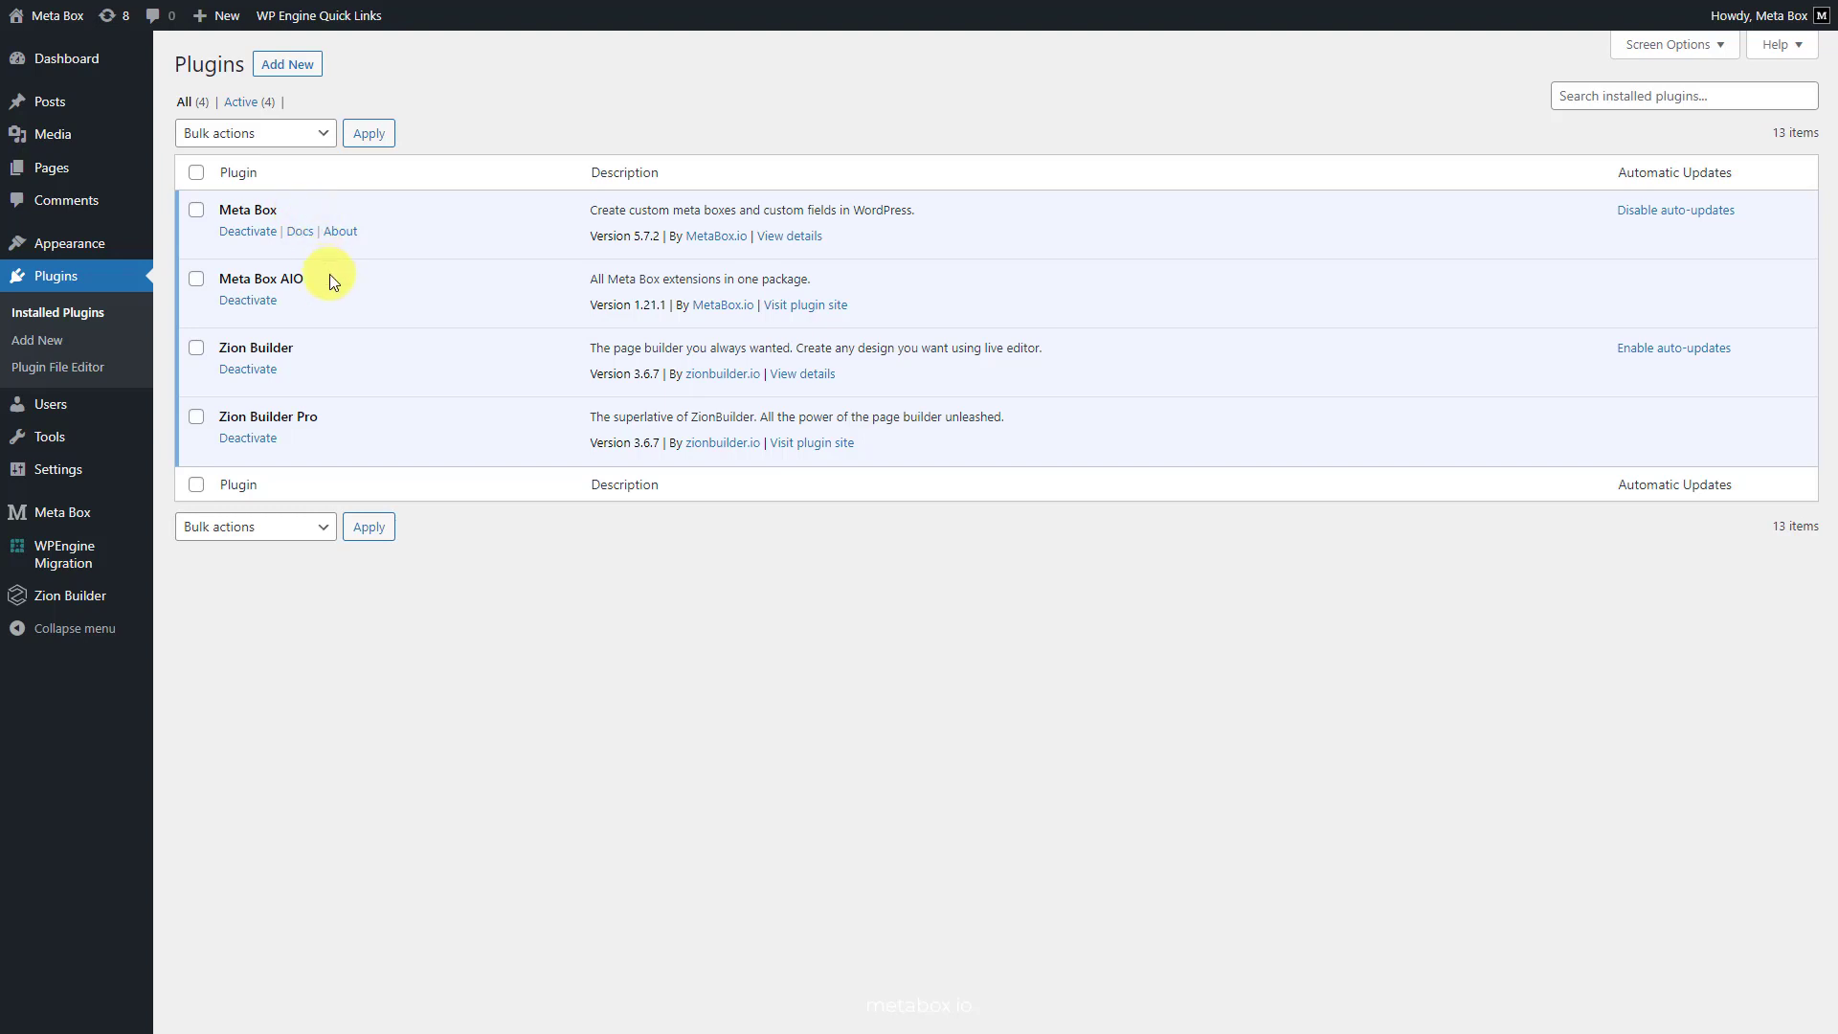
- Open the Meta Box extensions page
mouse_move(158, 517)
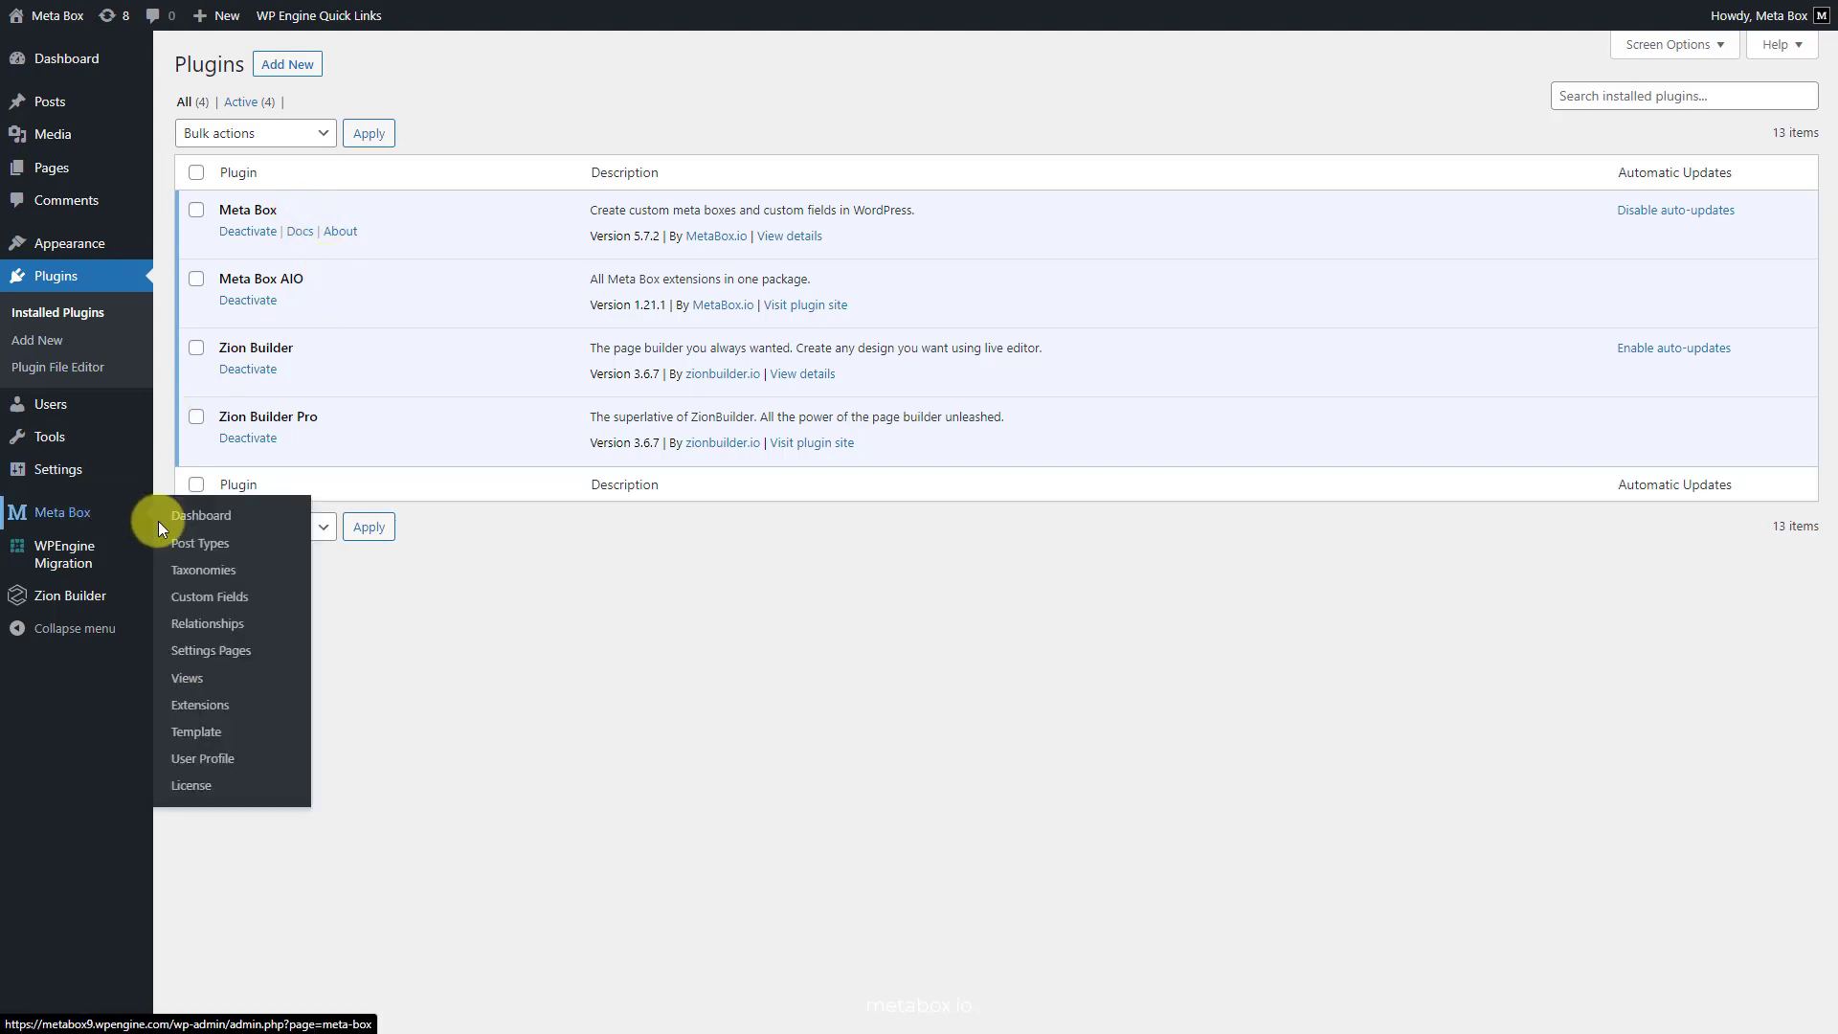
click(196, 708)
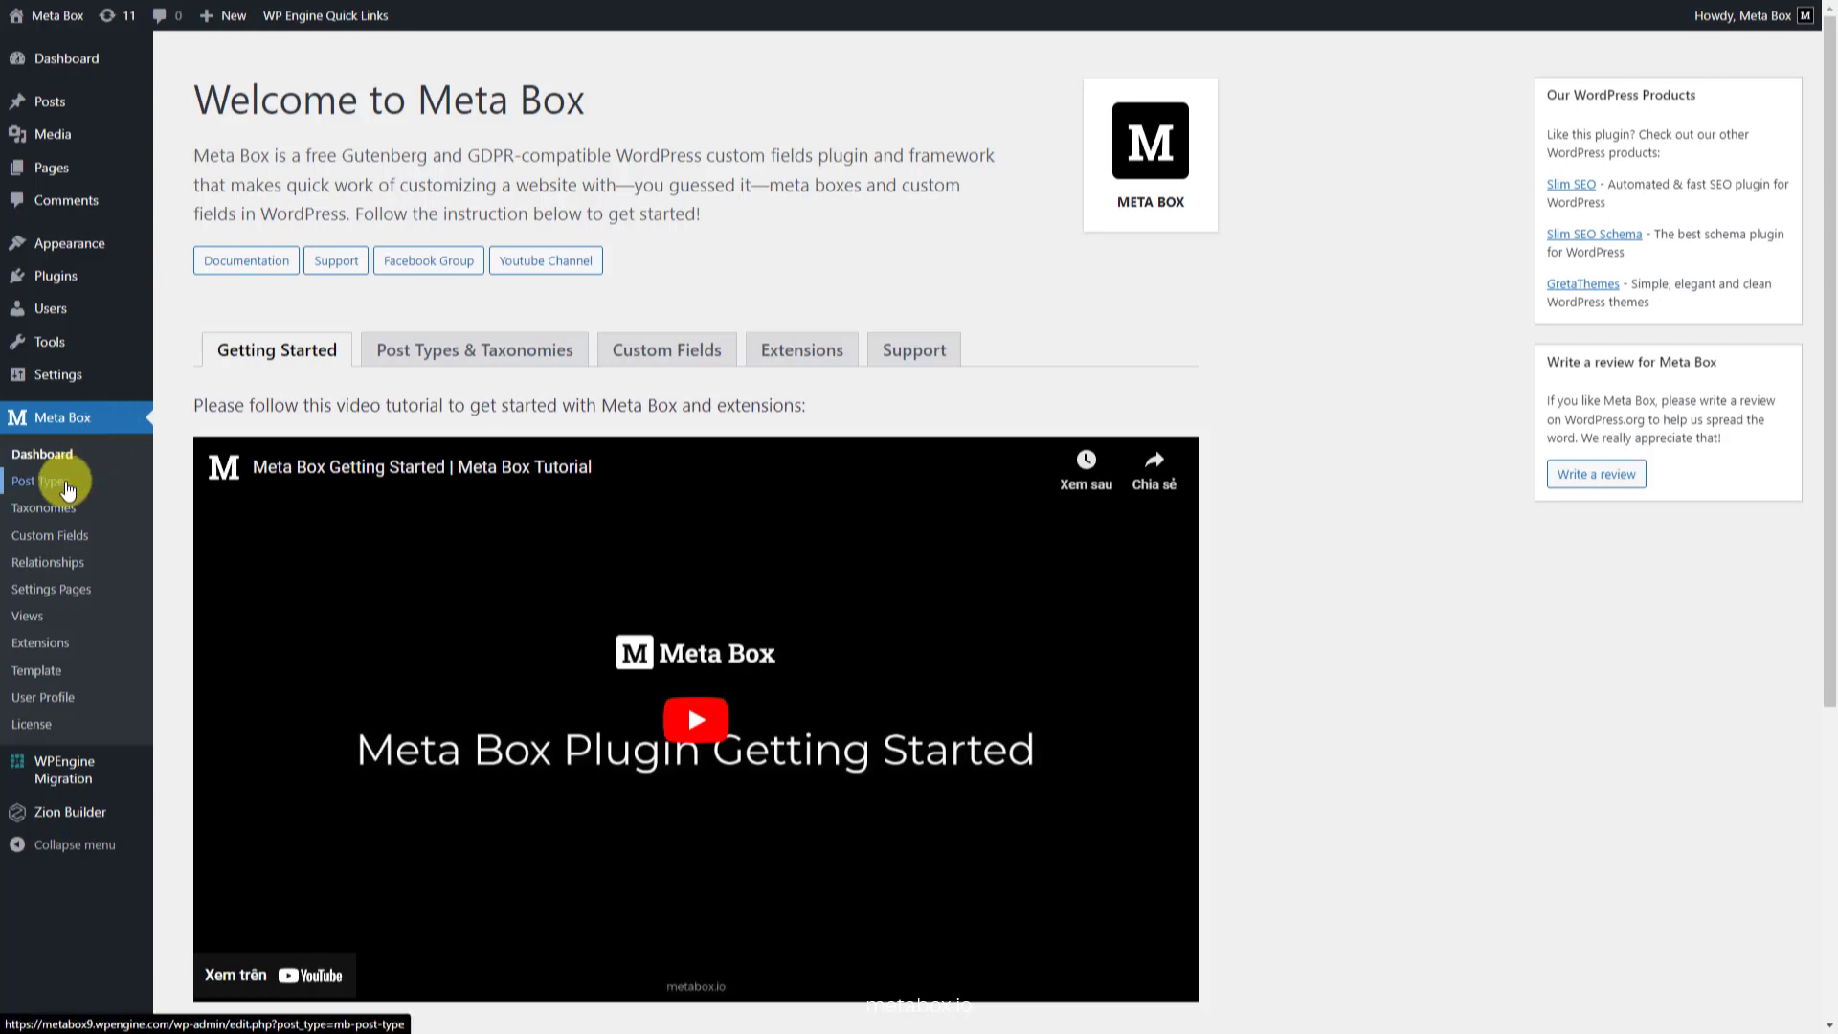
- Create a new Meta Box post type with plural name "Videos" and singular name "Video"
click(65, 483)
click(331, 62)
click(623, 175)
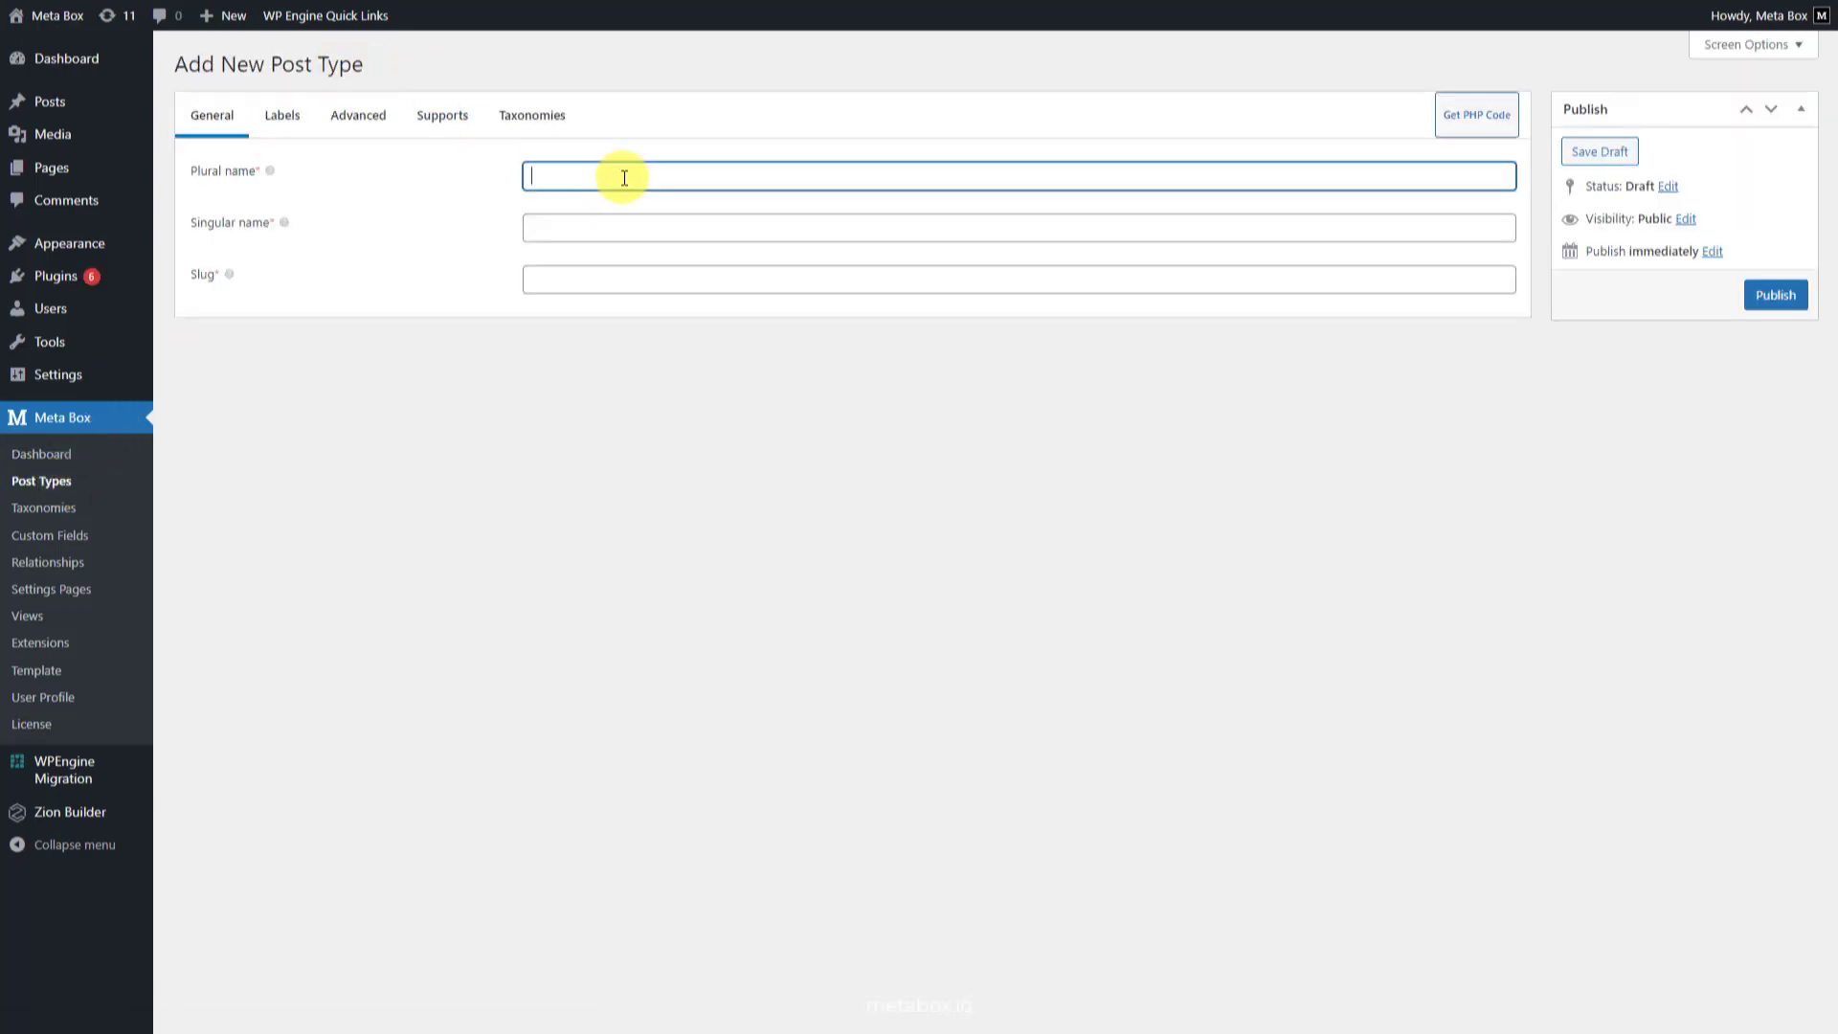
text(Videos)
click(627, 227)
text(Video)
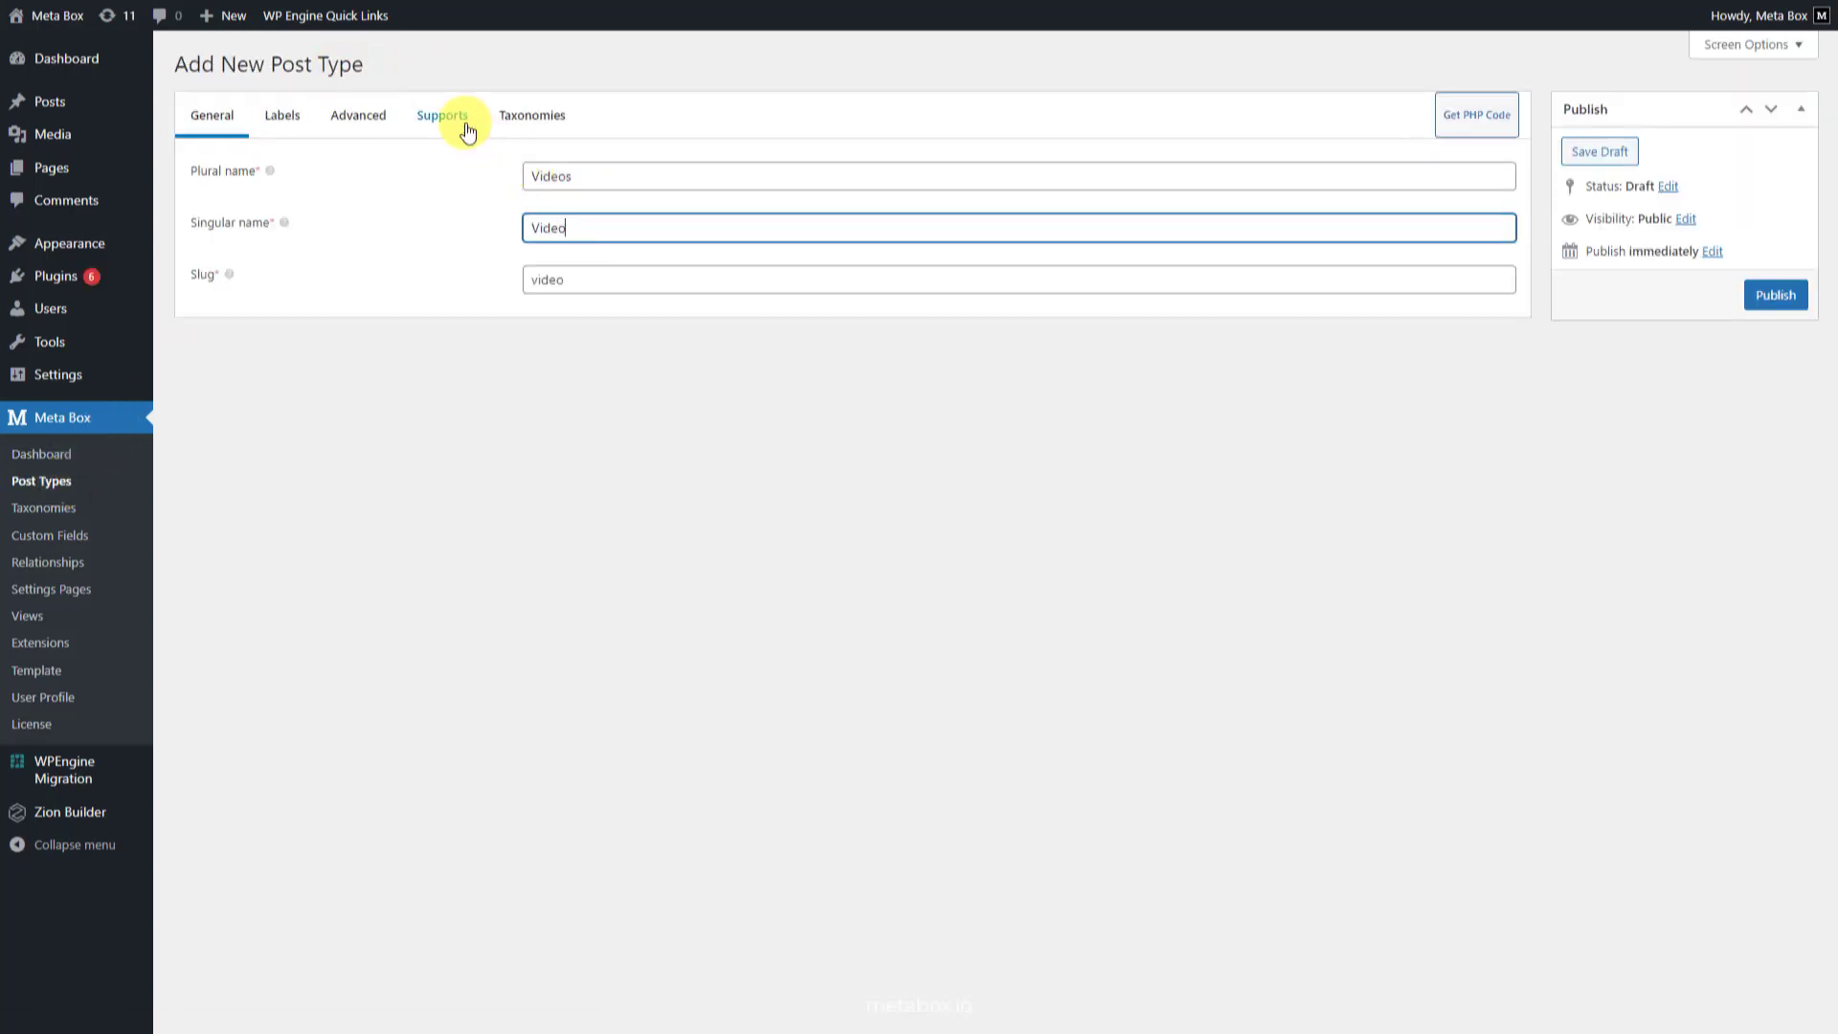
- Enable Author among the Videos post type's supported features and publish the post type
click(466, 130)
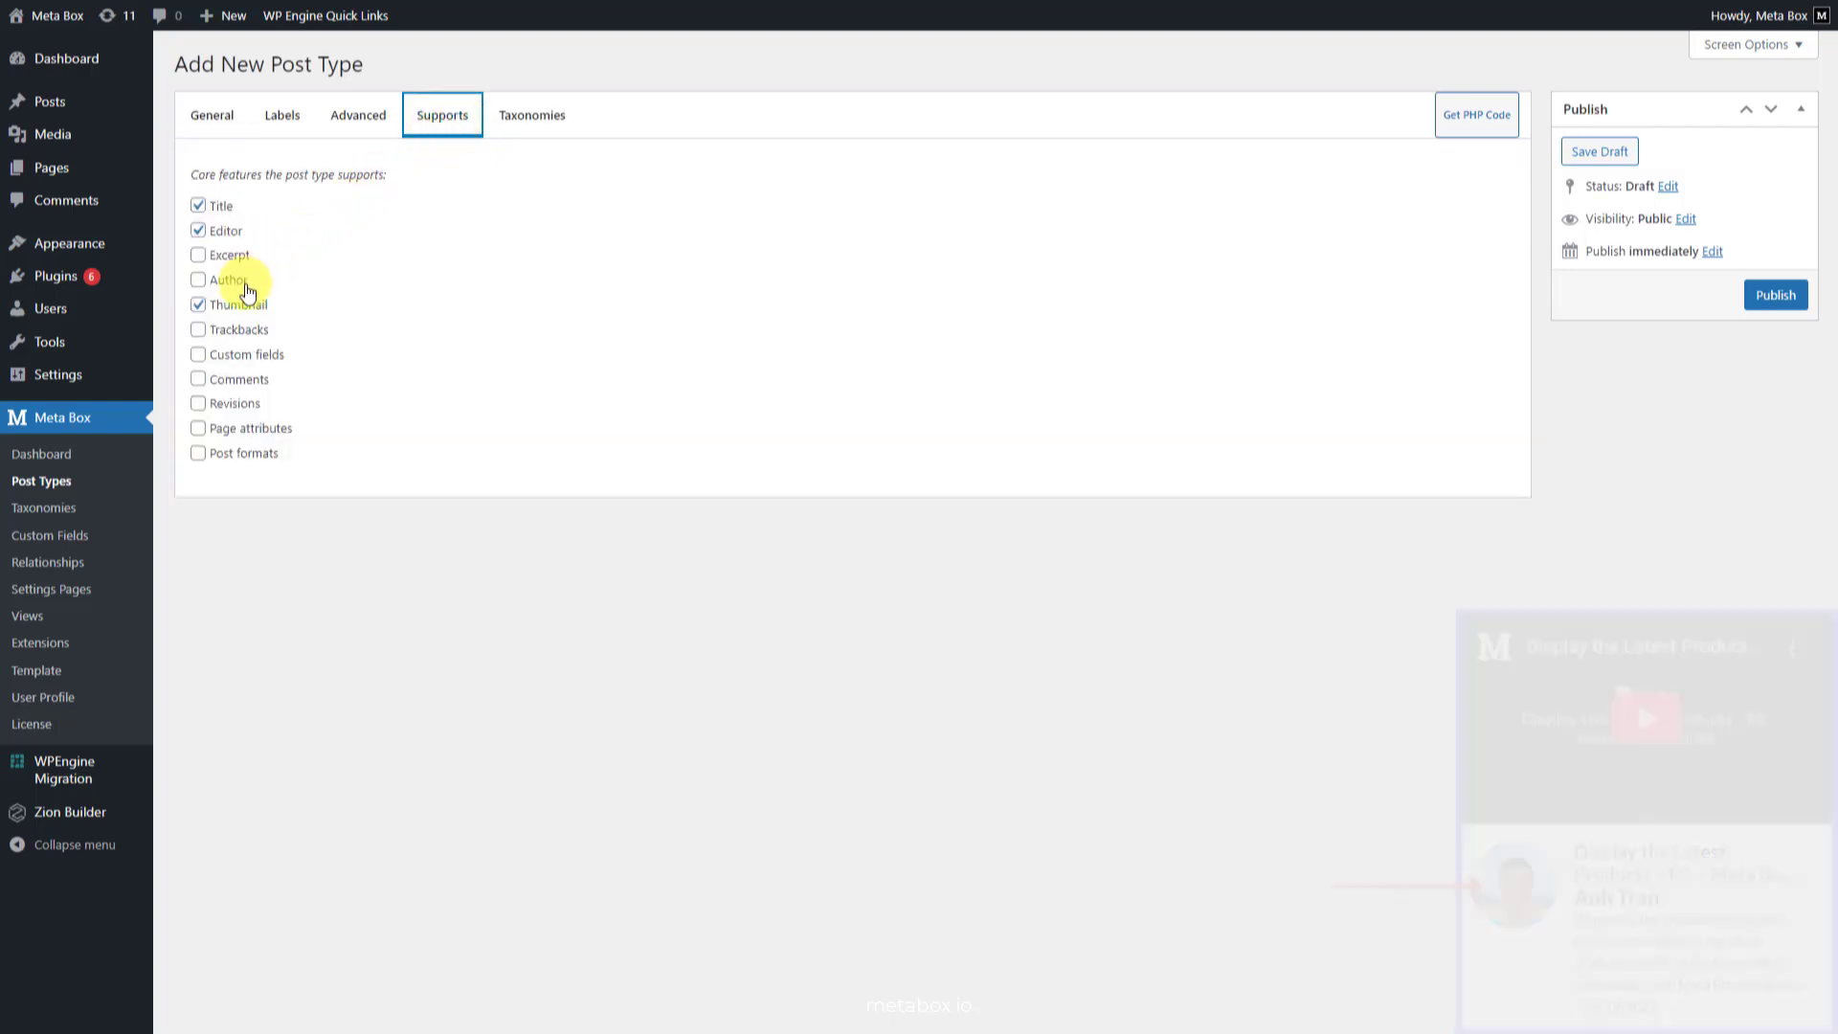
click(203, 284)
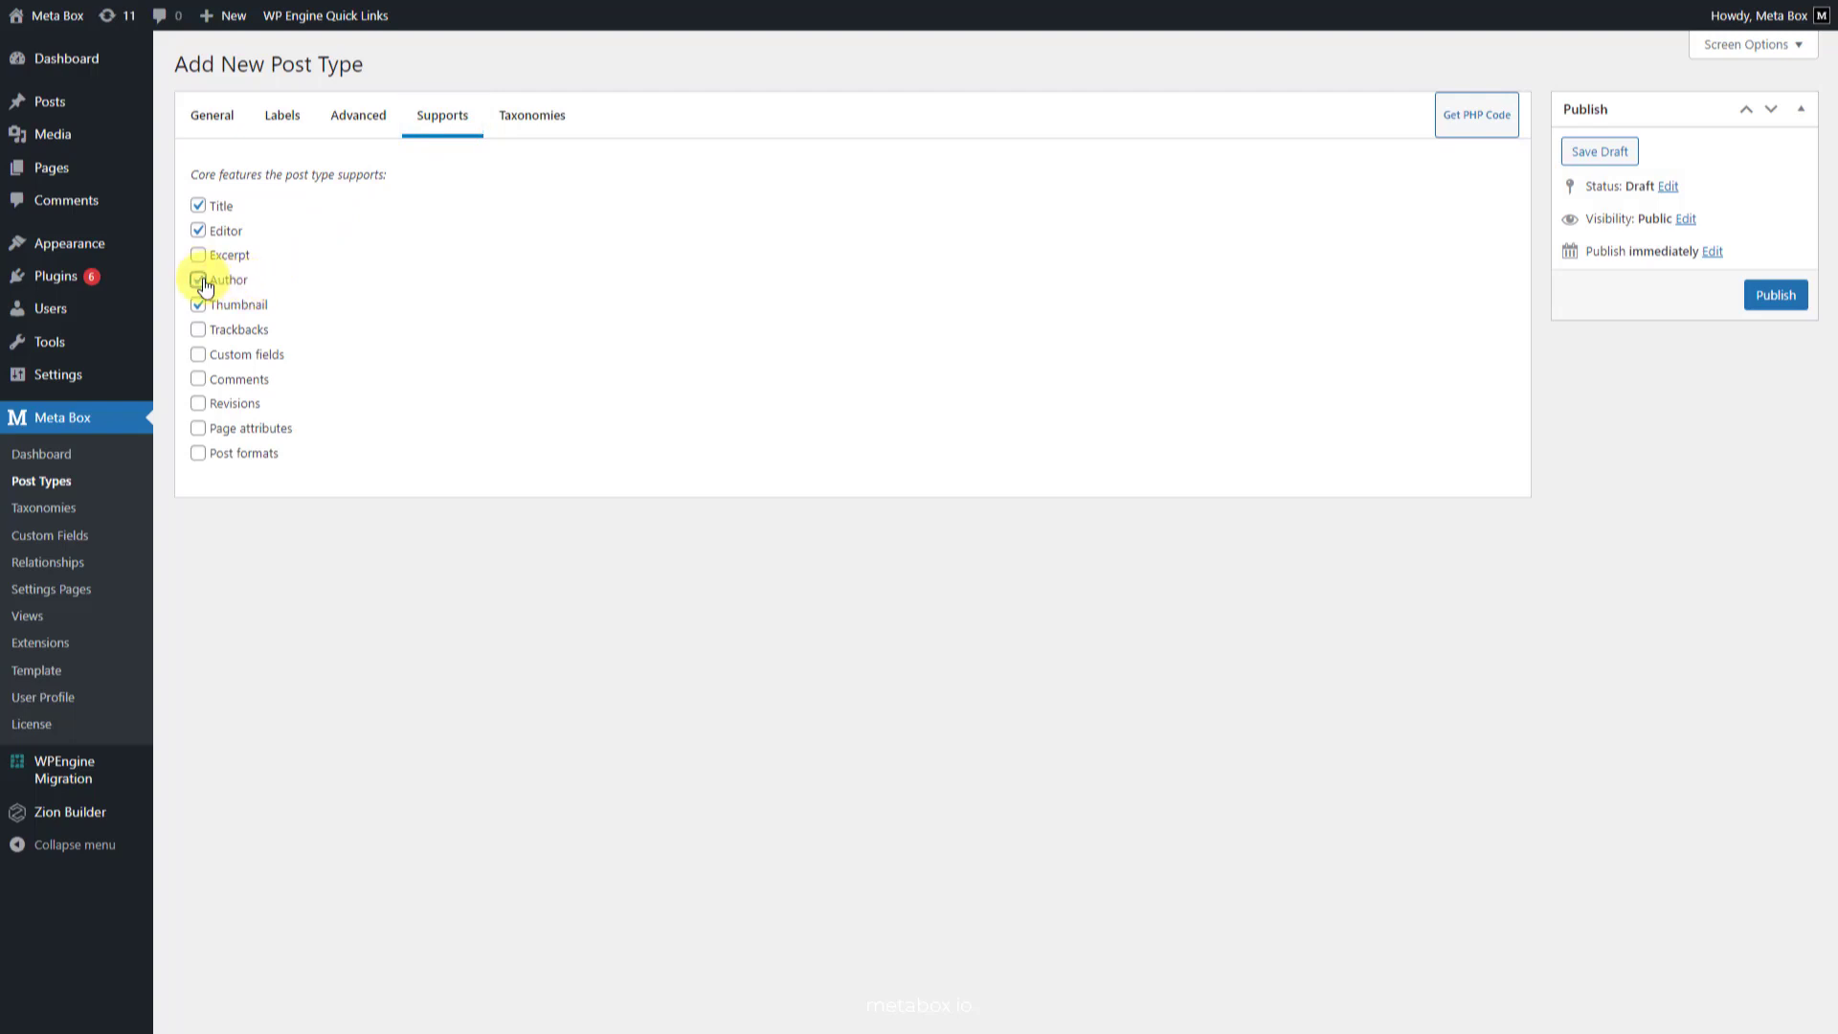
click(1754, 299)
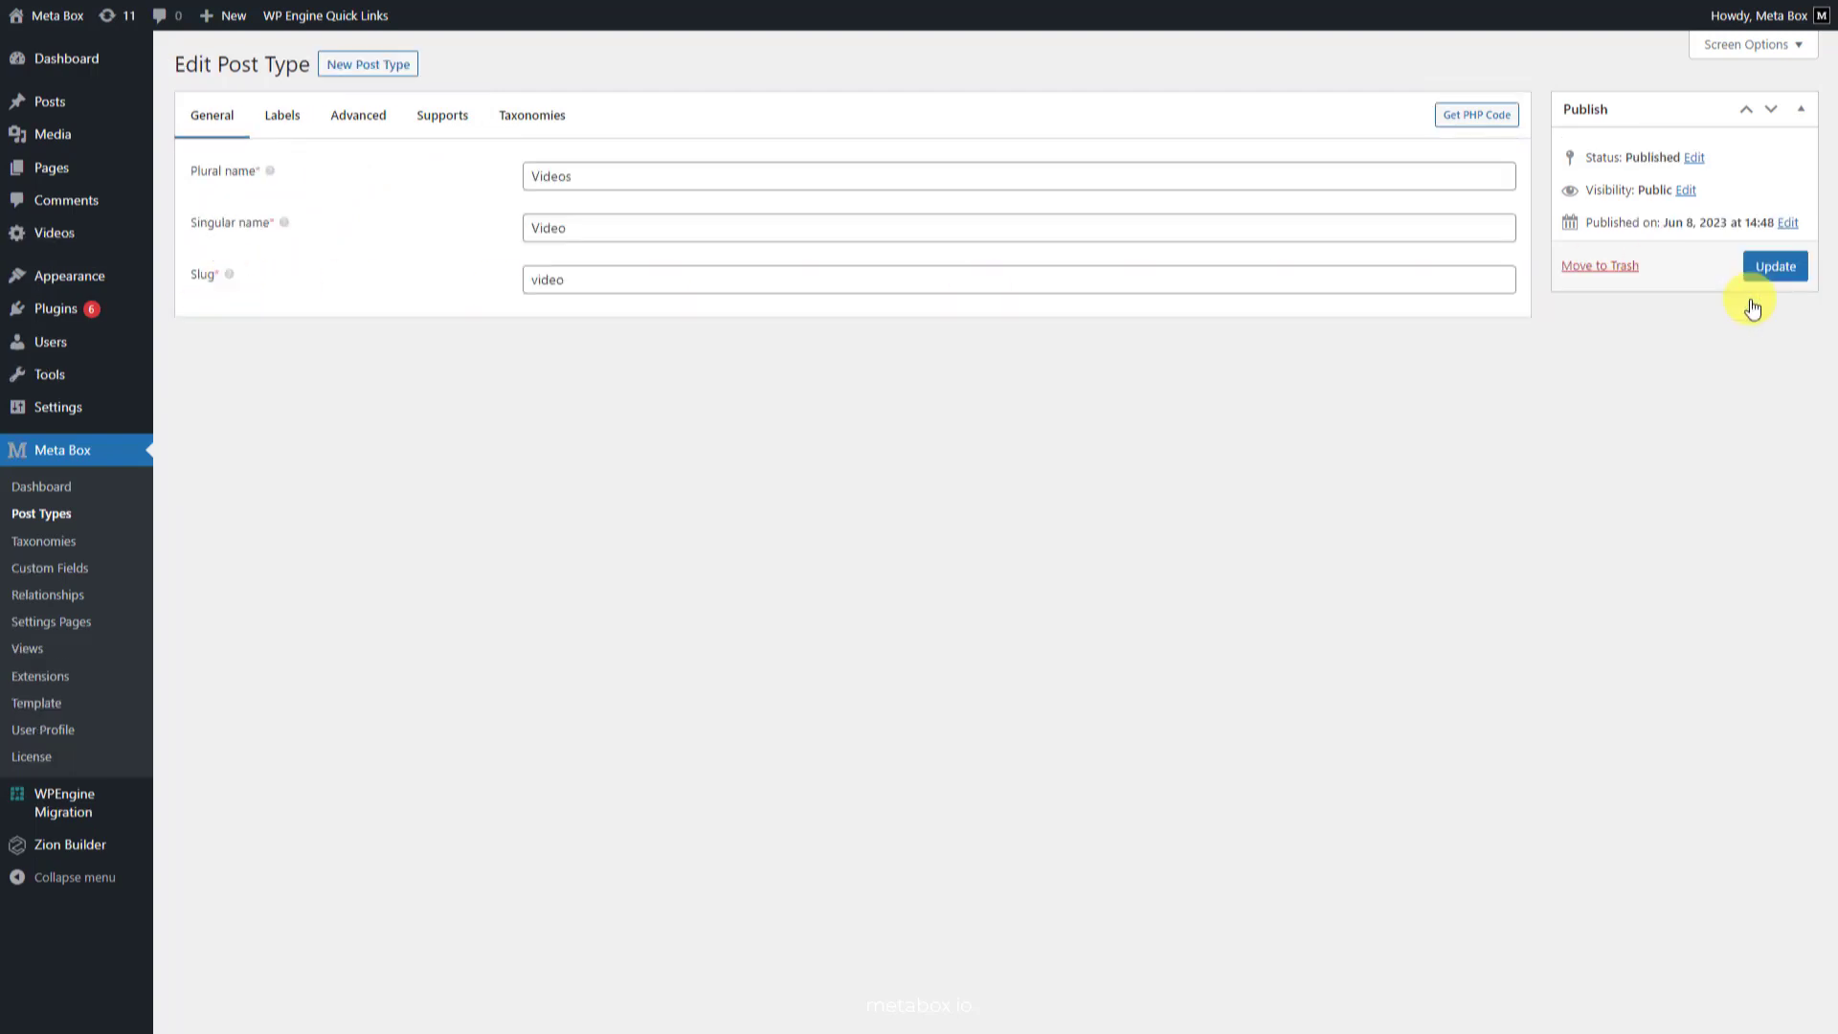
mouse_move(78, 242)
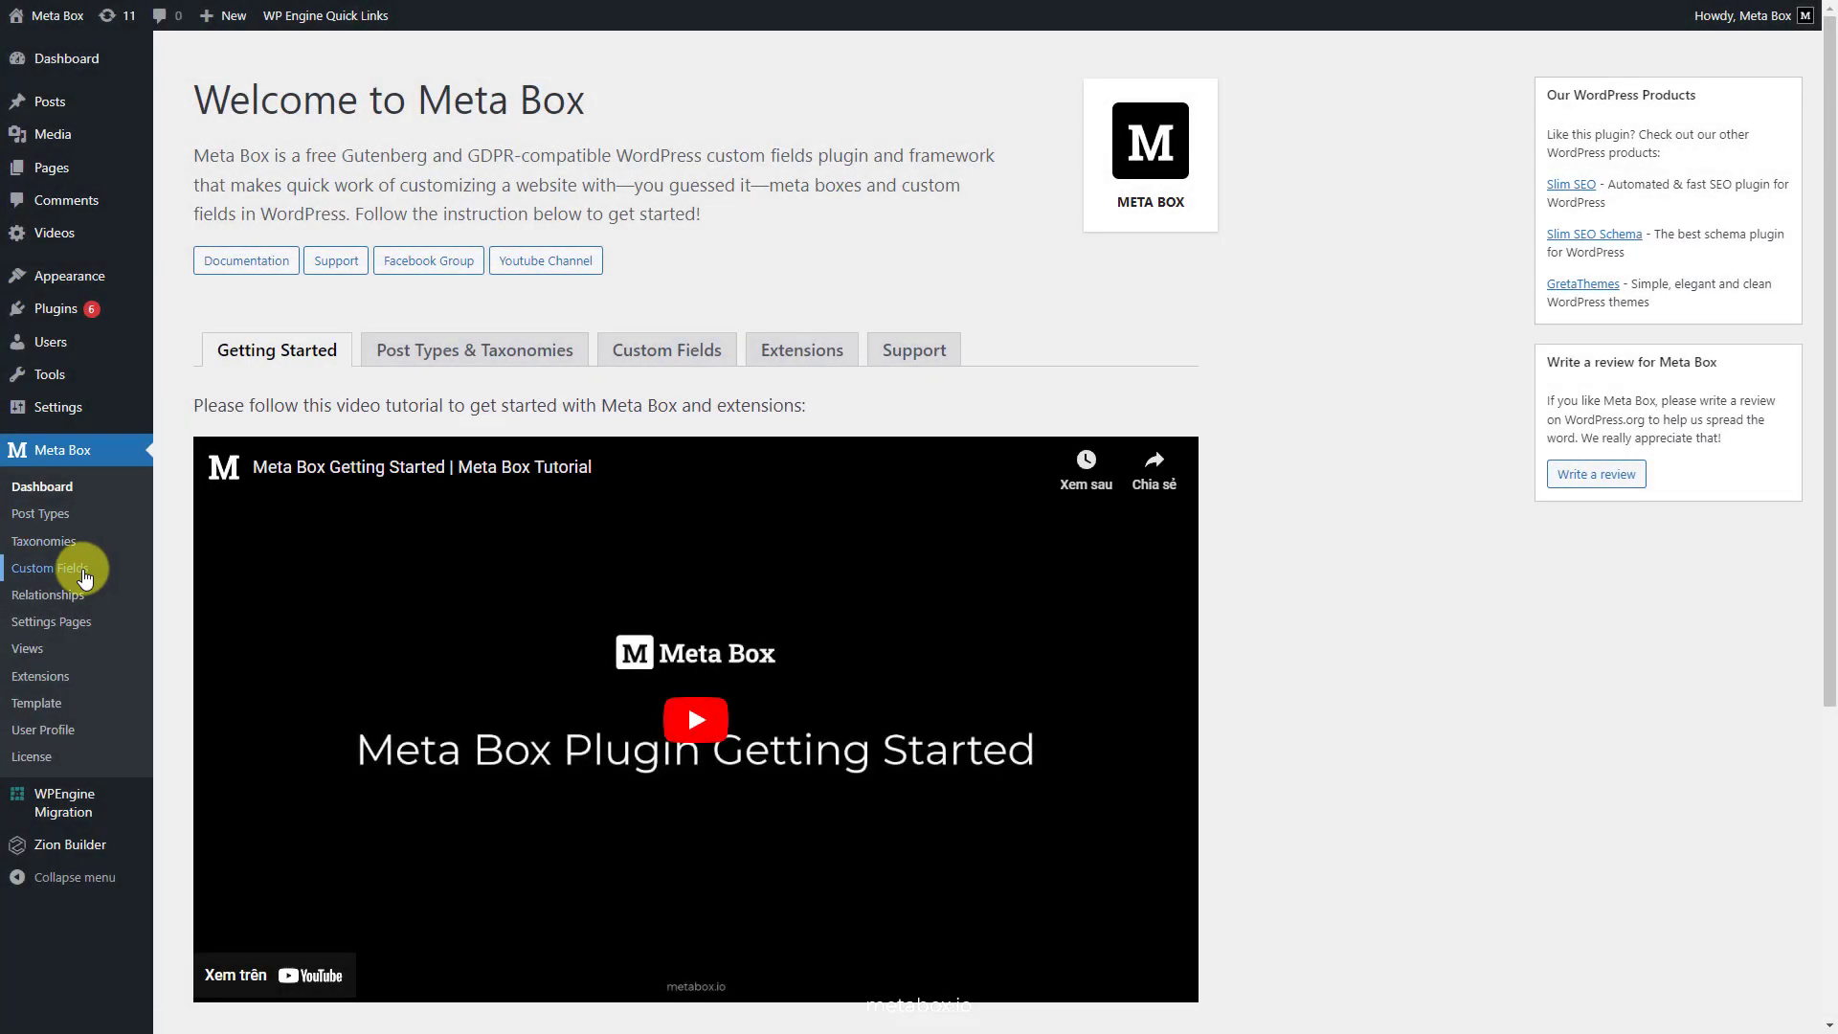
- Create a new Meta Box custom field group titled "Video Information"
click(83, 572)
click(335, 65)
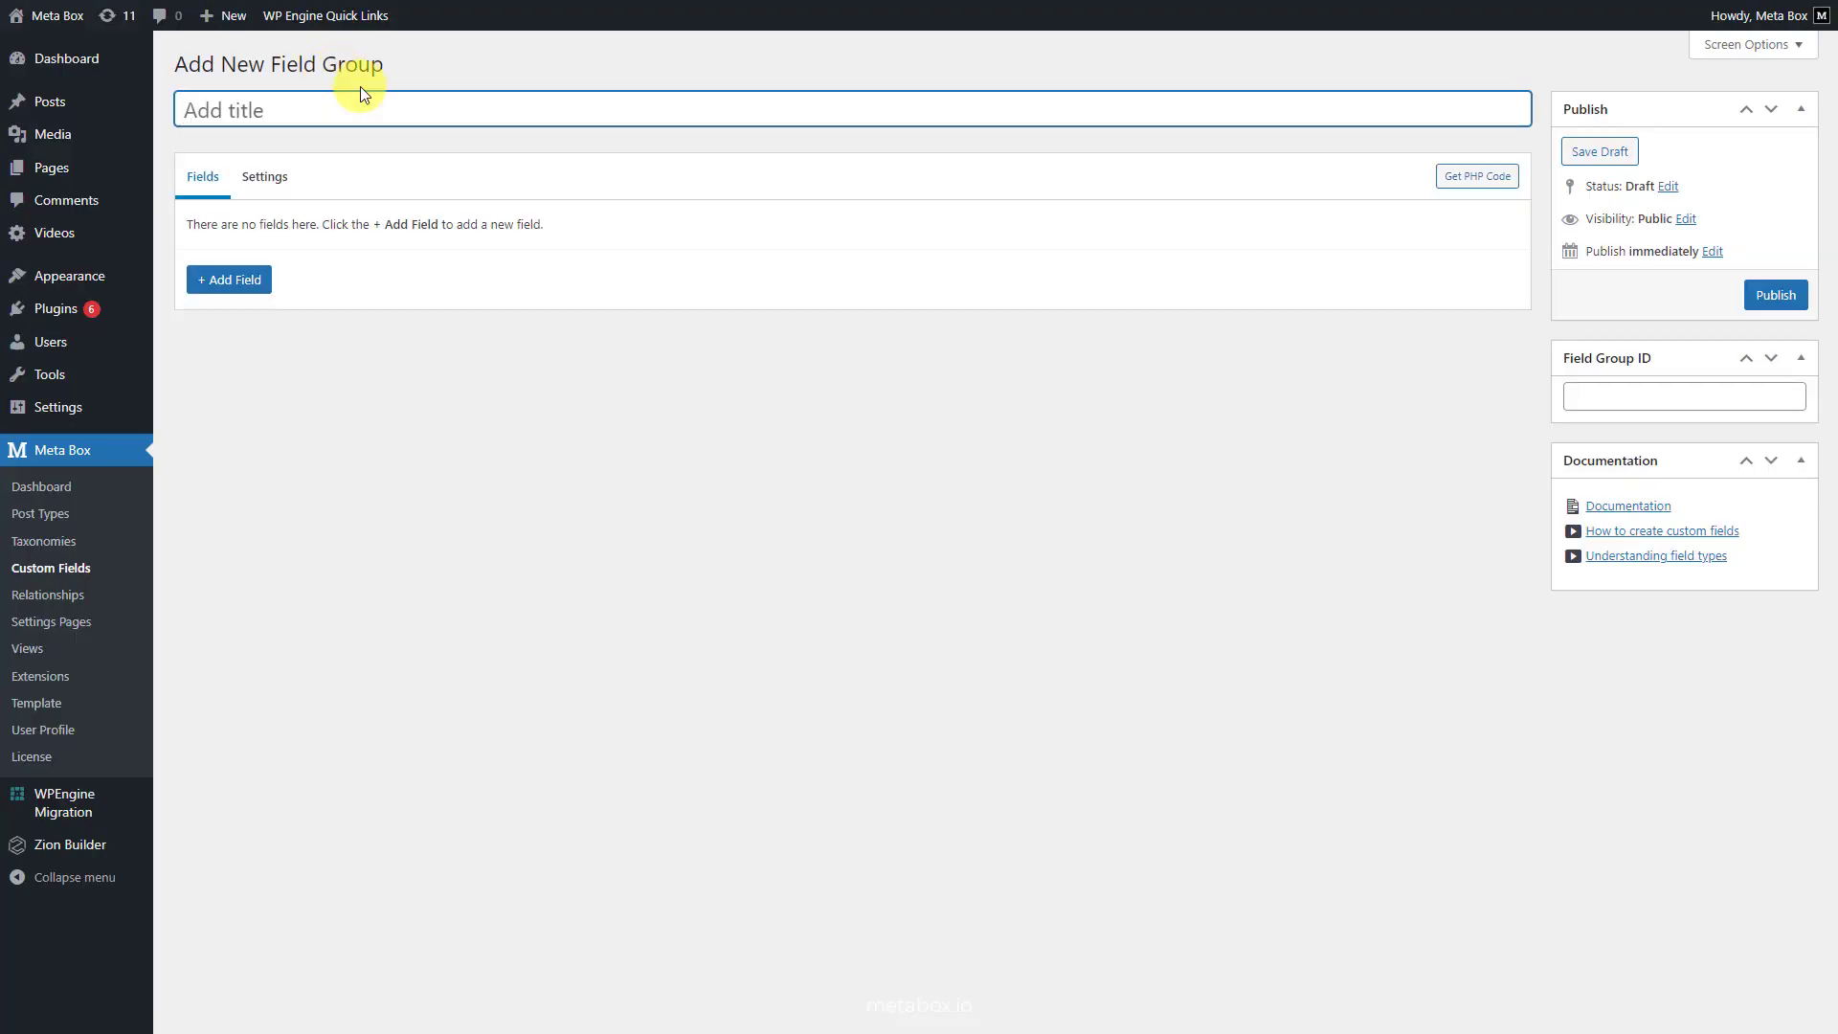
text(Video Information)
- Add an oEmbed field to the field group and label it "Video oEmbed"
click(230, 279)
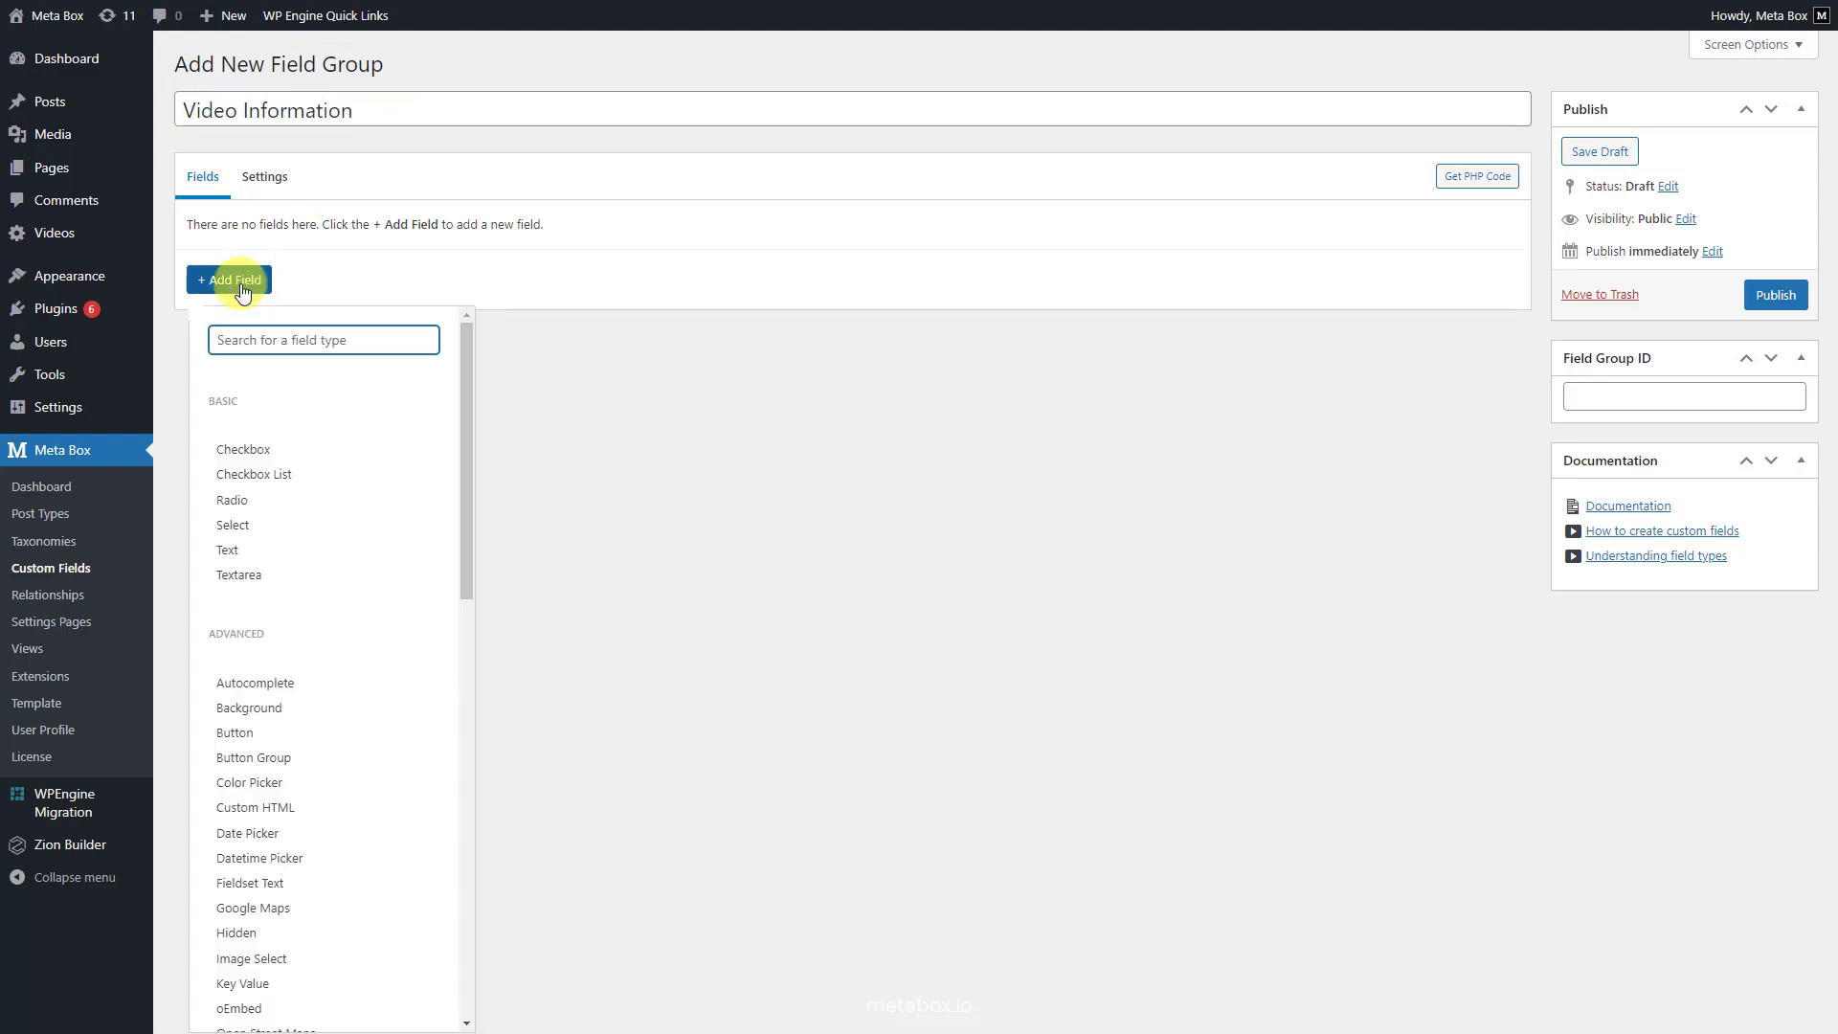
text(oe)
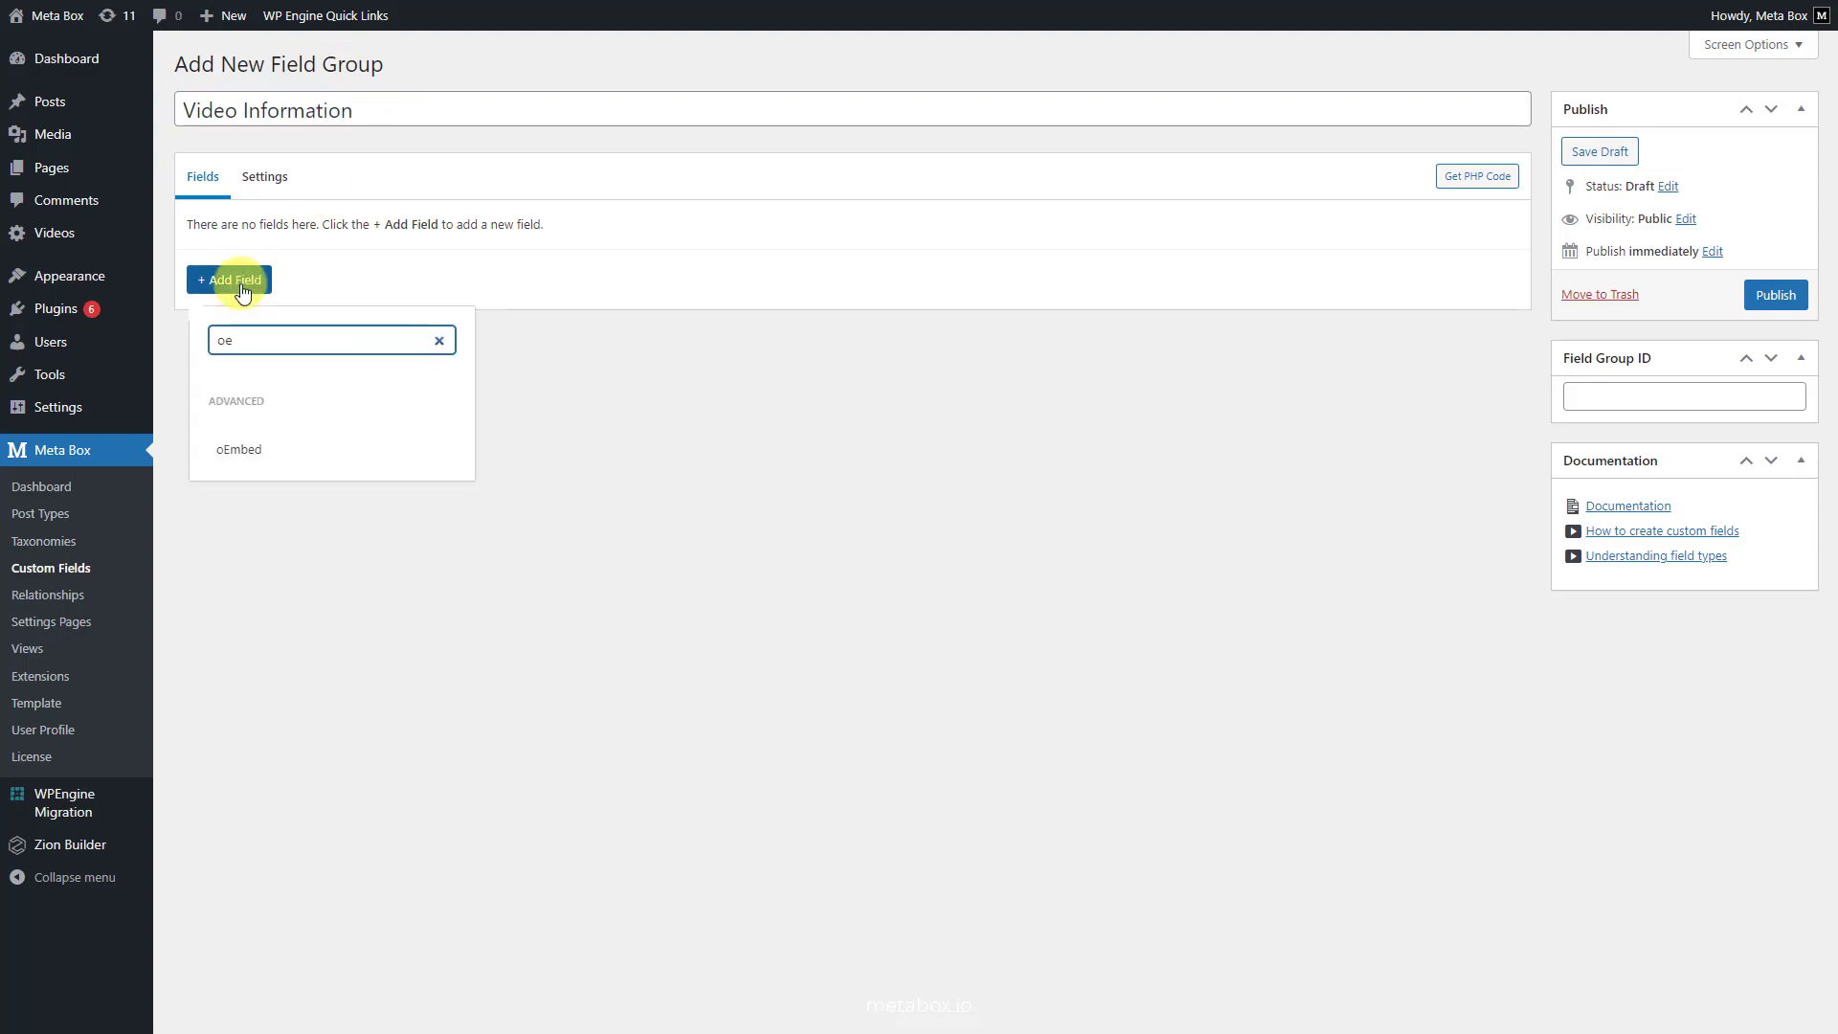
click(293, 450)
triple_click(370, 306)
key(BackSpace)
text(Video)
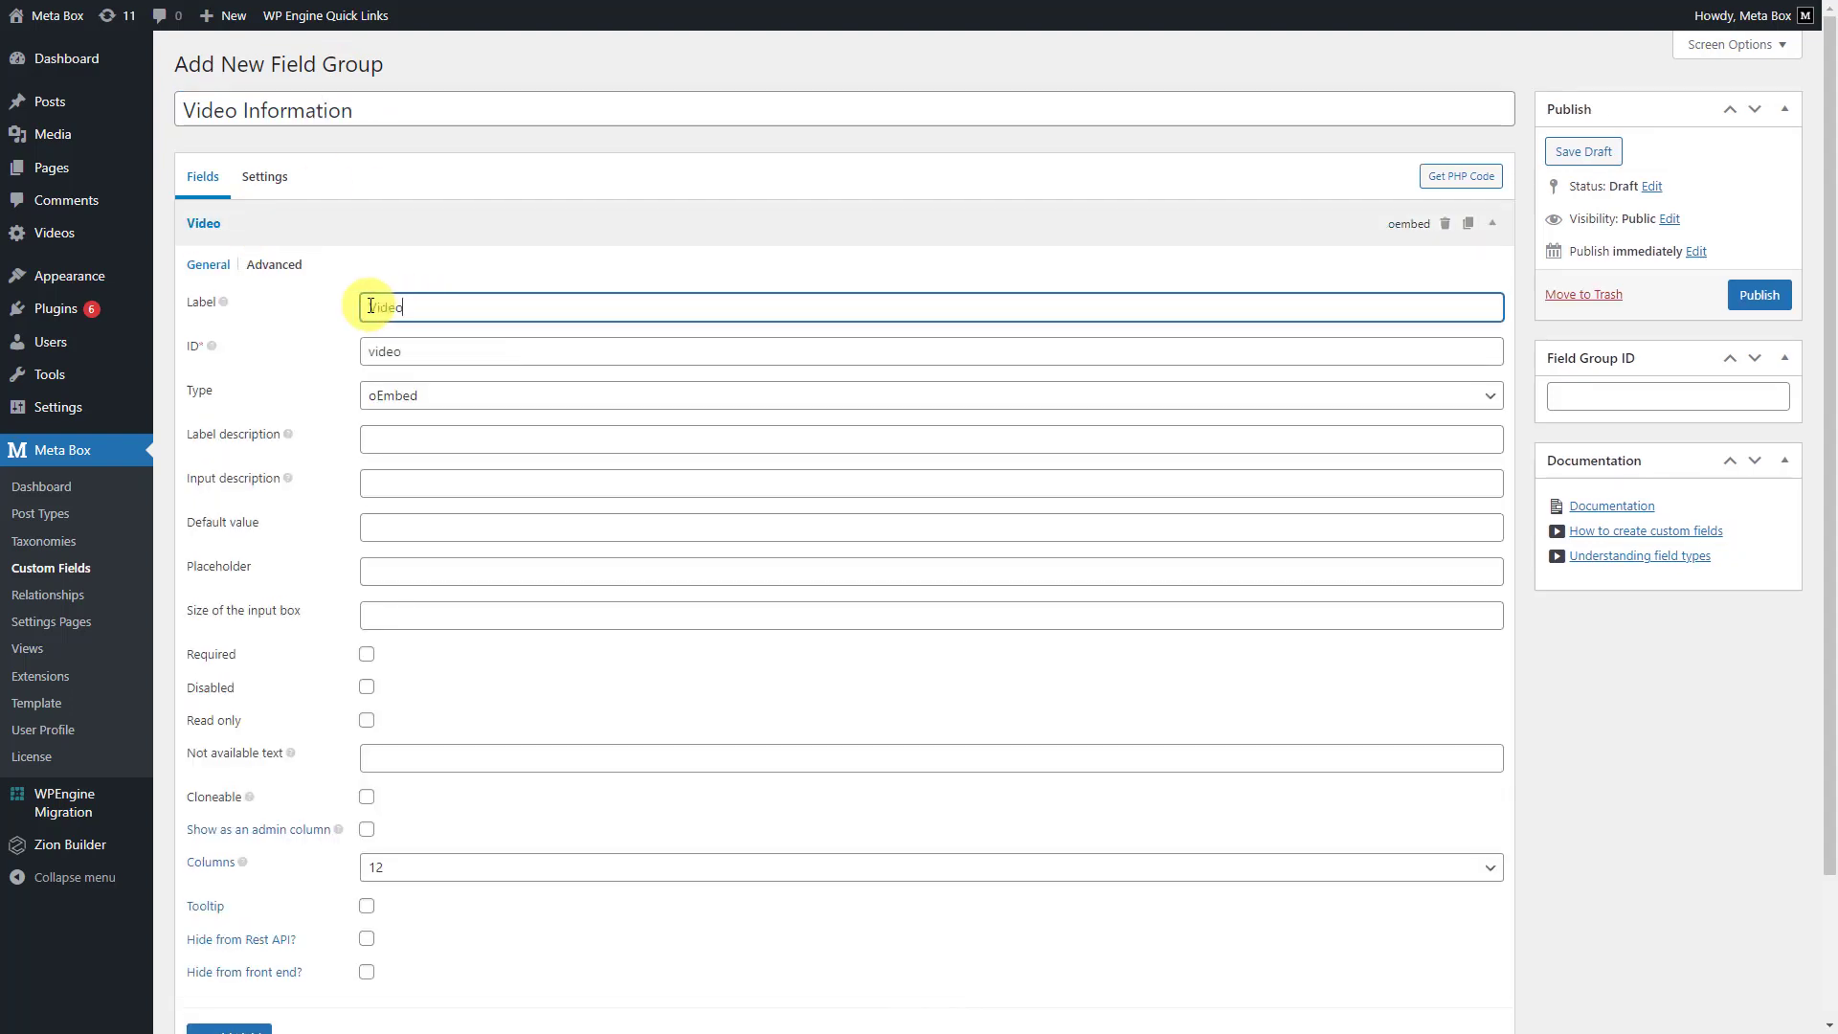
text( oEmbed)
- Change the field group's location from the Post to the Video post type and publish the group
click(284, 185)
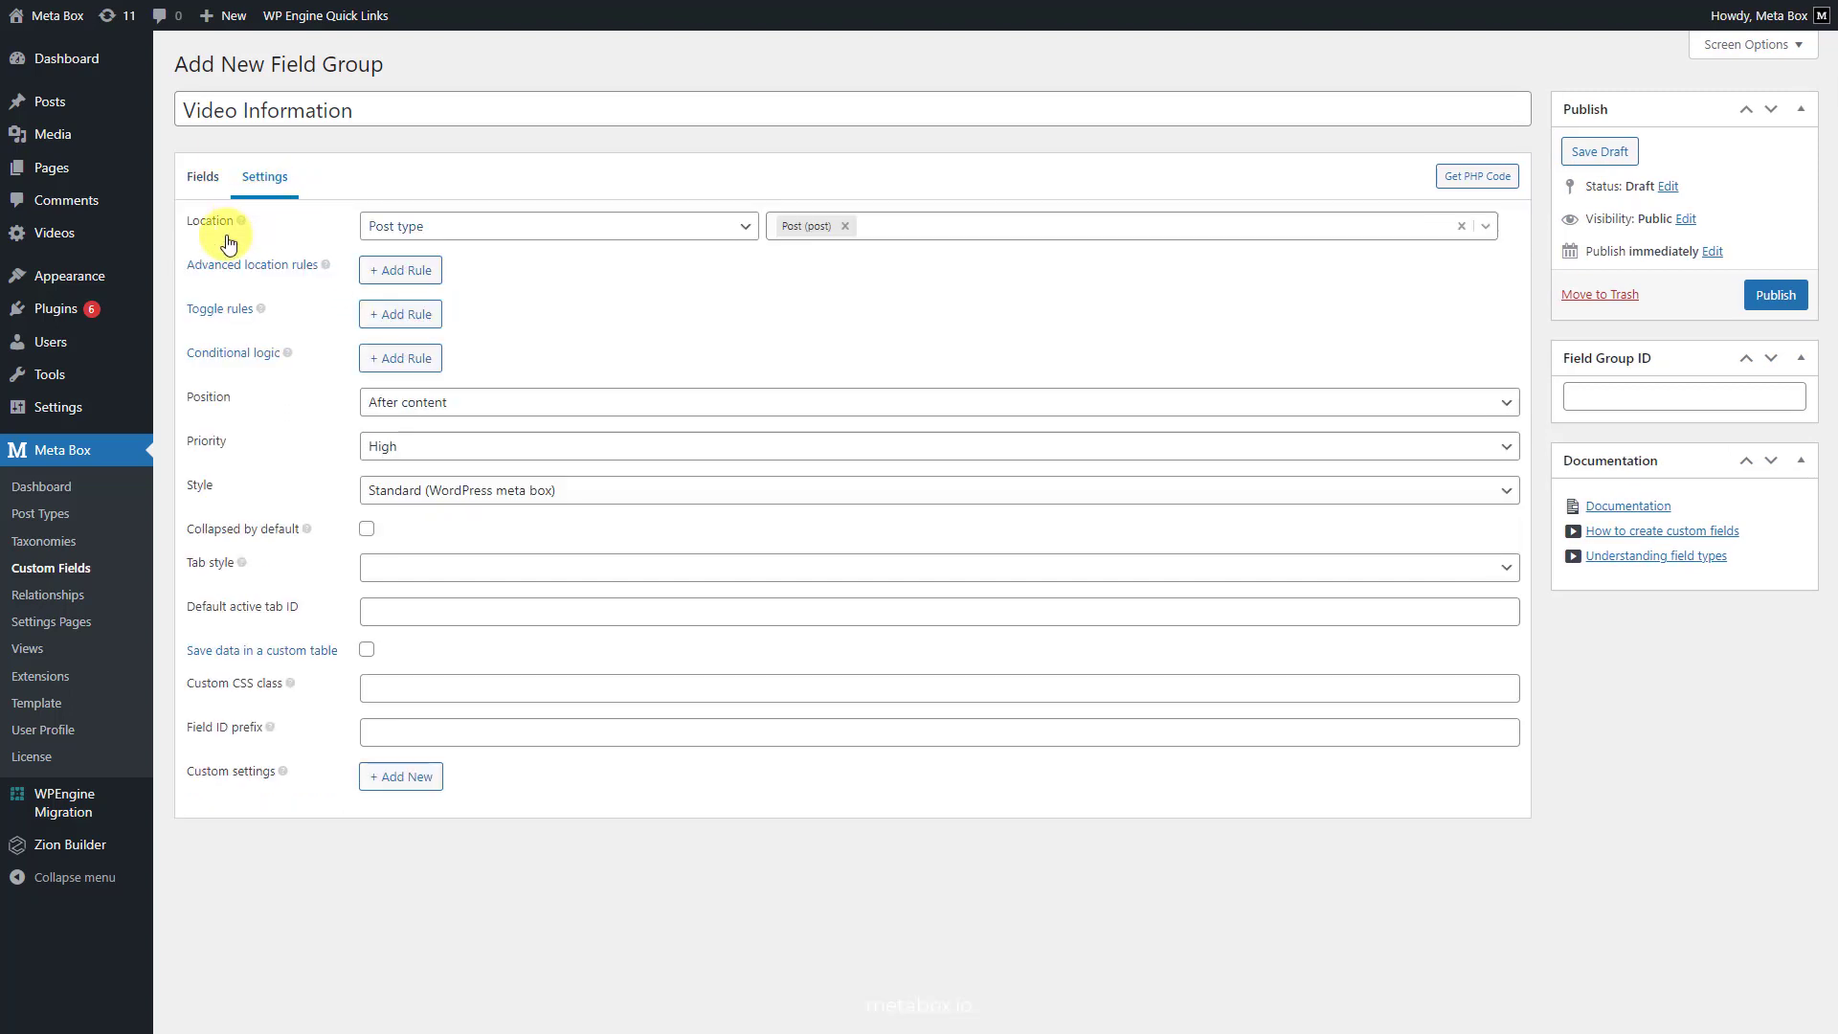
click(844, 226)
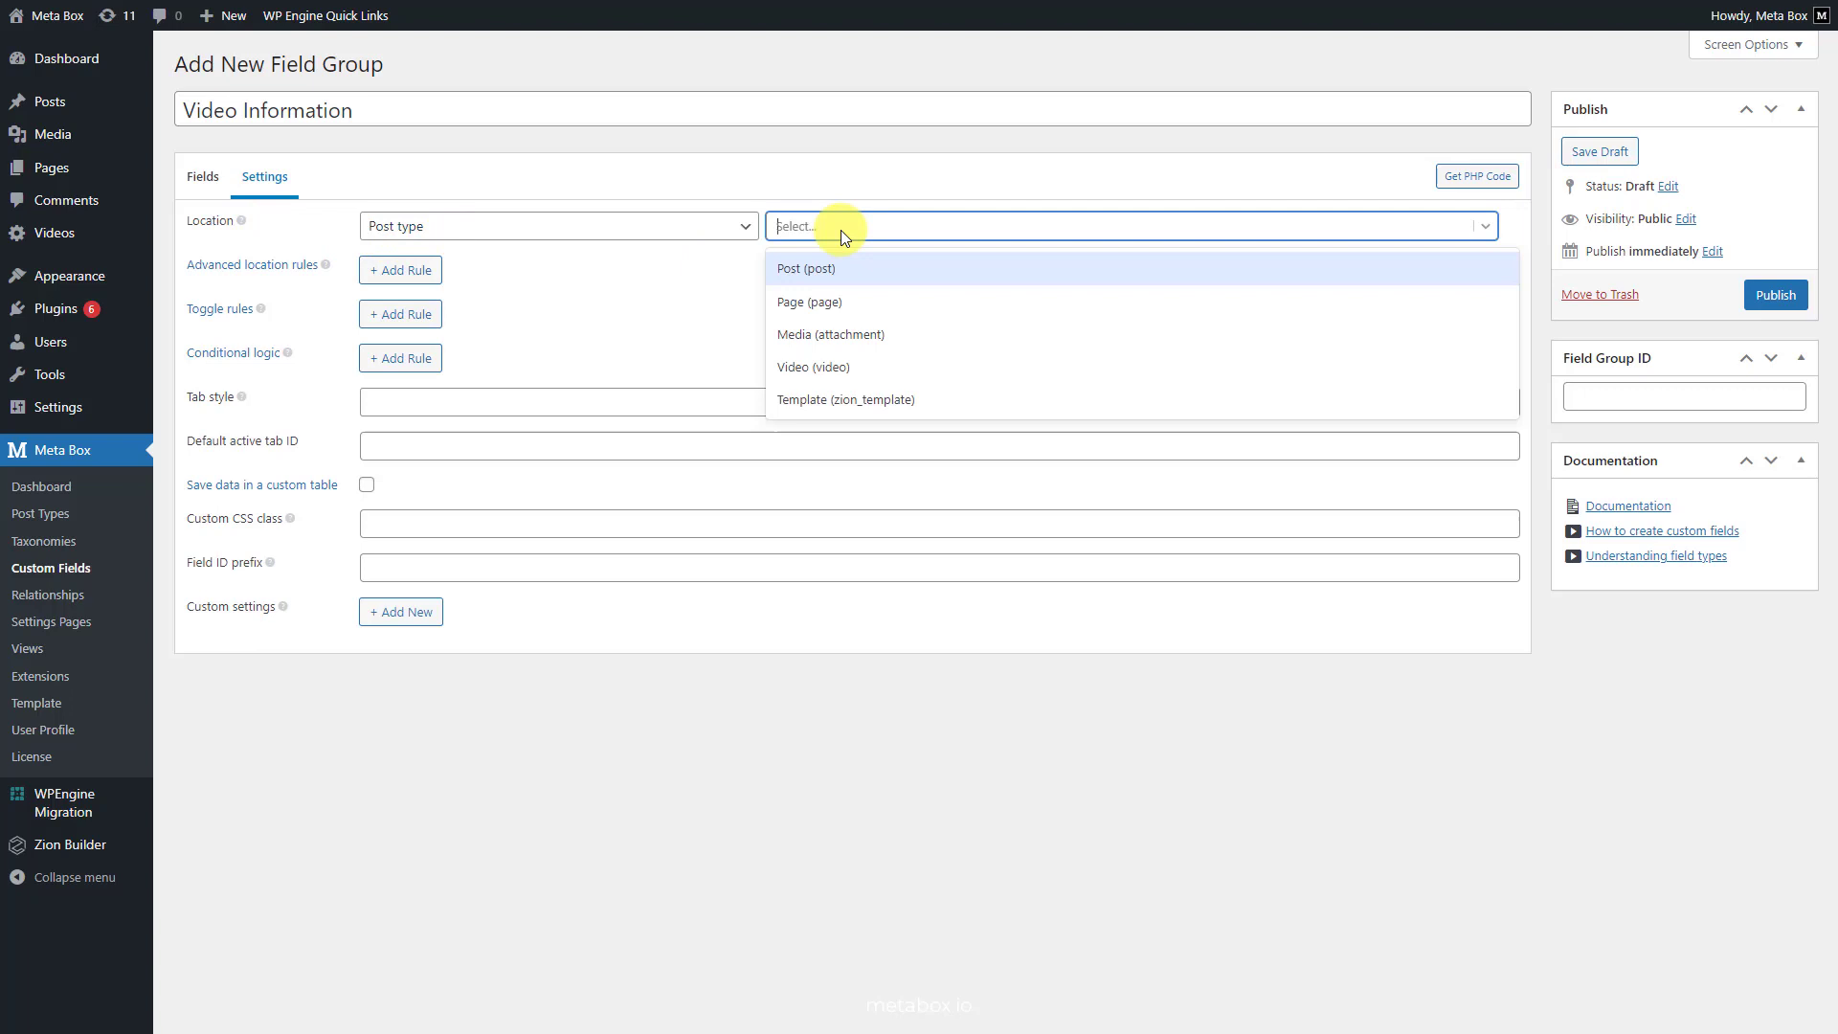
click(834, 371)
click(1771, 297)
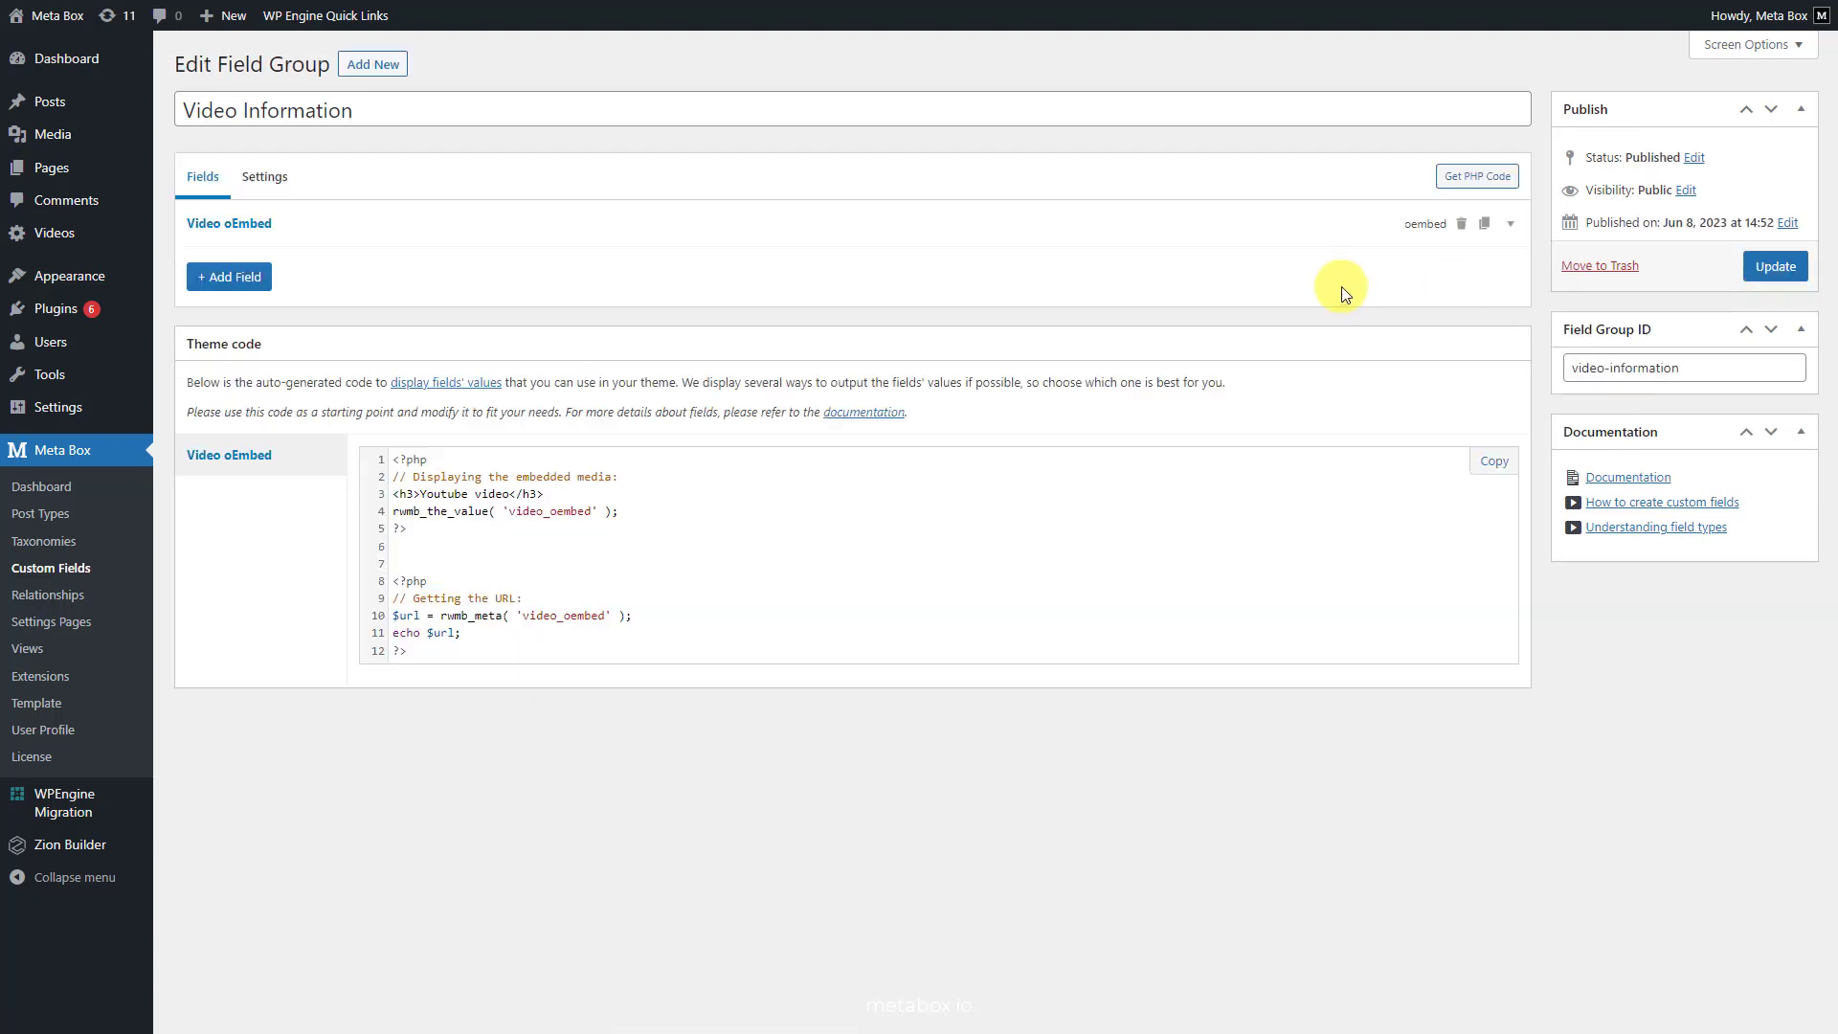
- Start a new video post titled "Display Images from Cloneable Fields - P4 - Meta Box and Bricks"
mouse_move(124, 233)
click(182, 270)
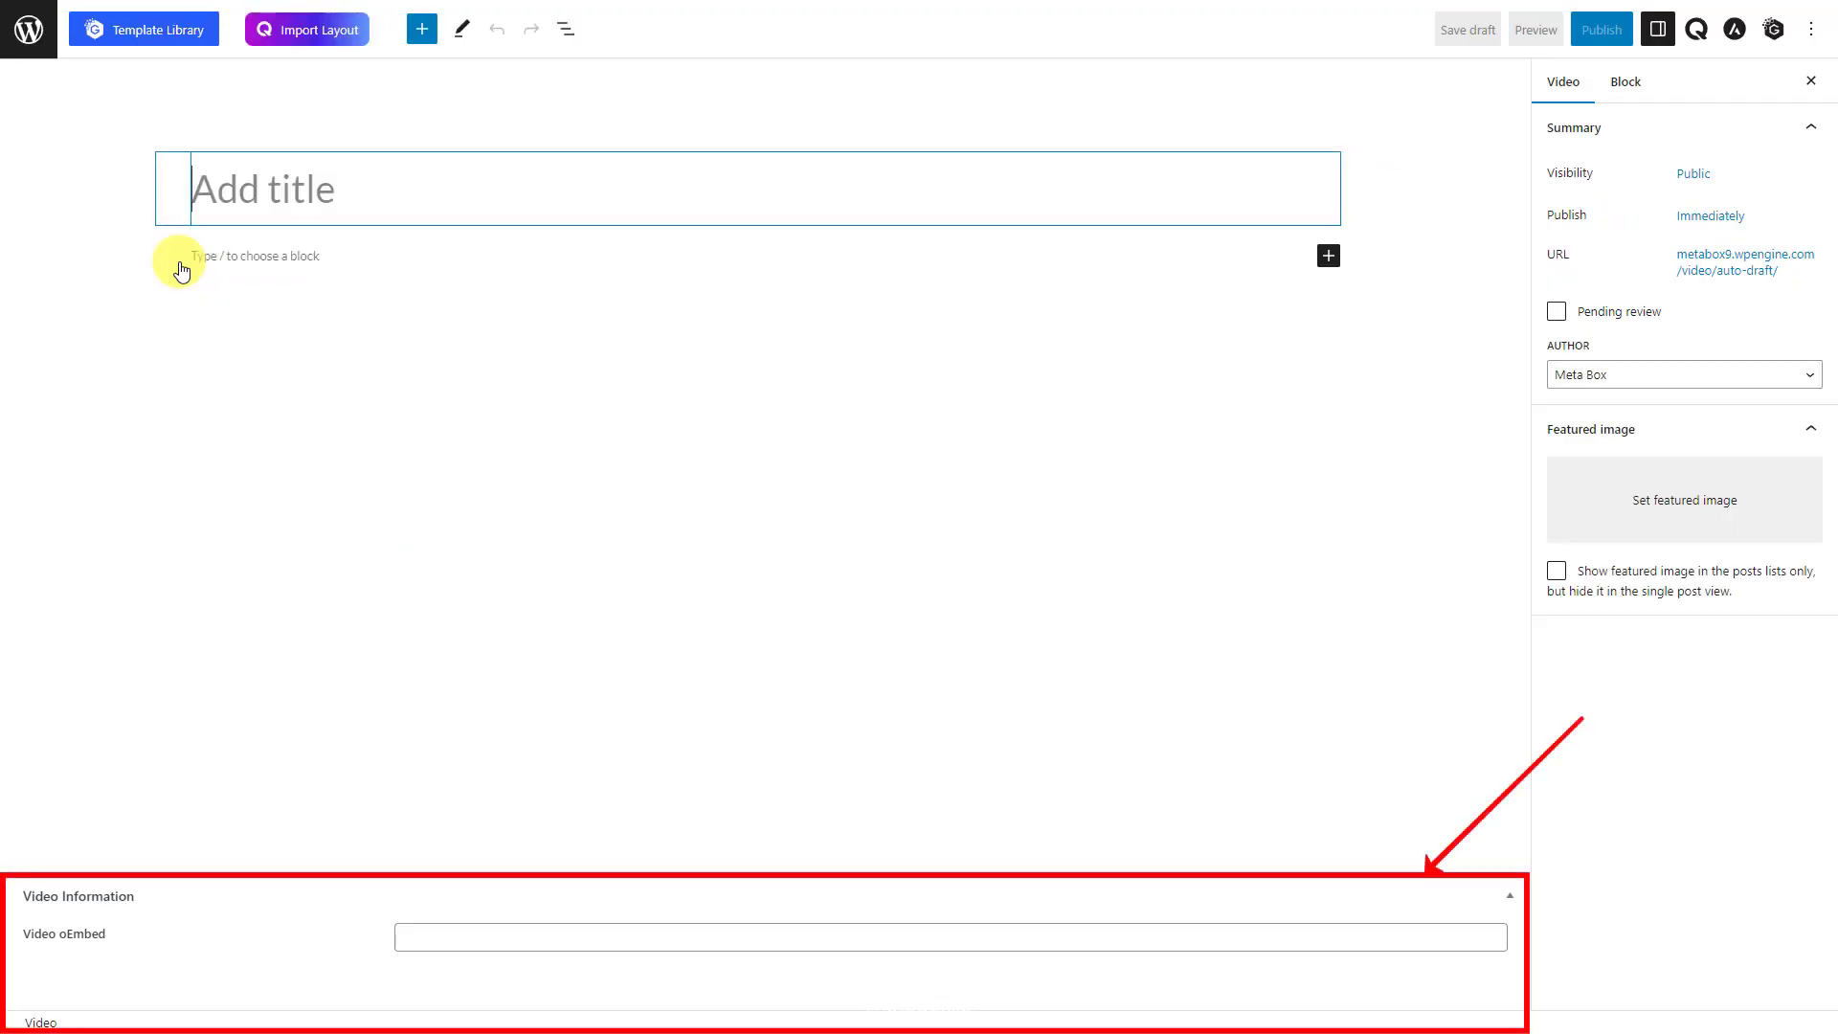
text(Display Images from Cloneable Fields - P4 - Meta Box and Bricks)
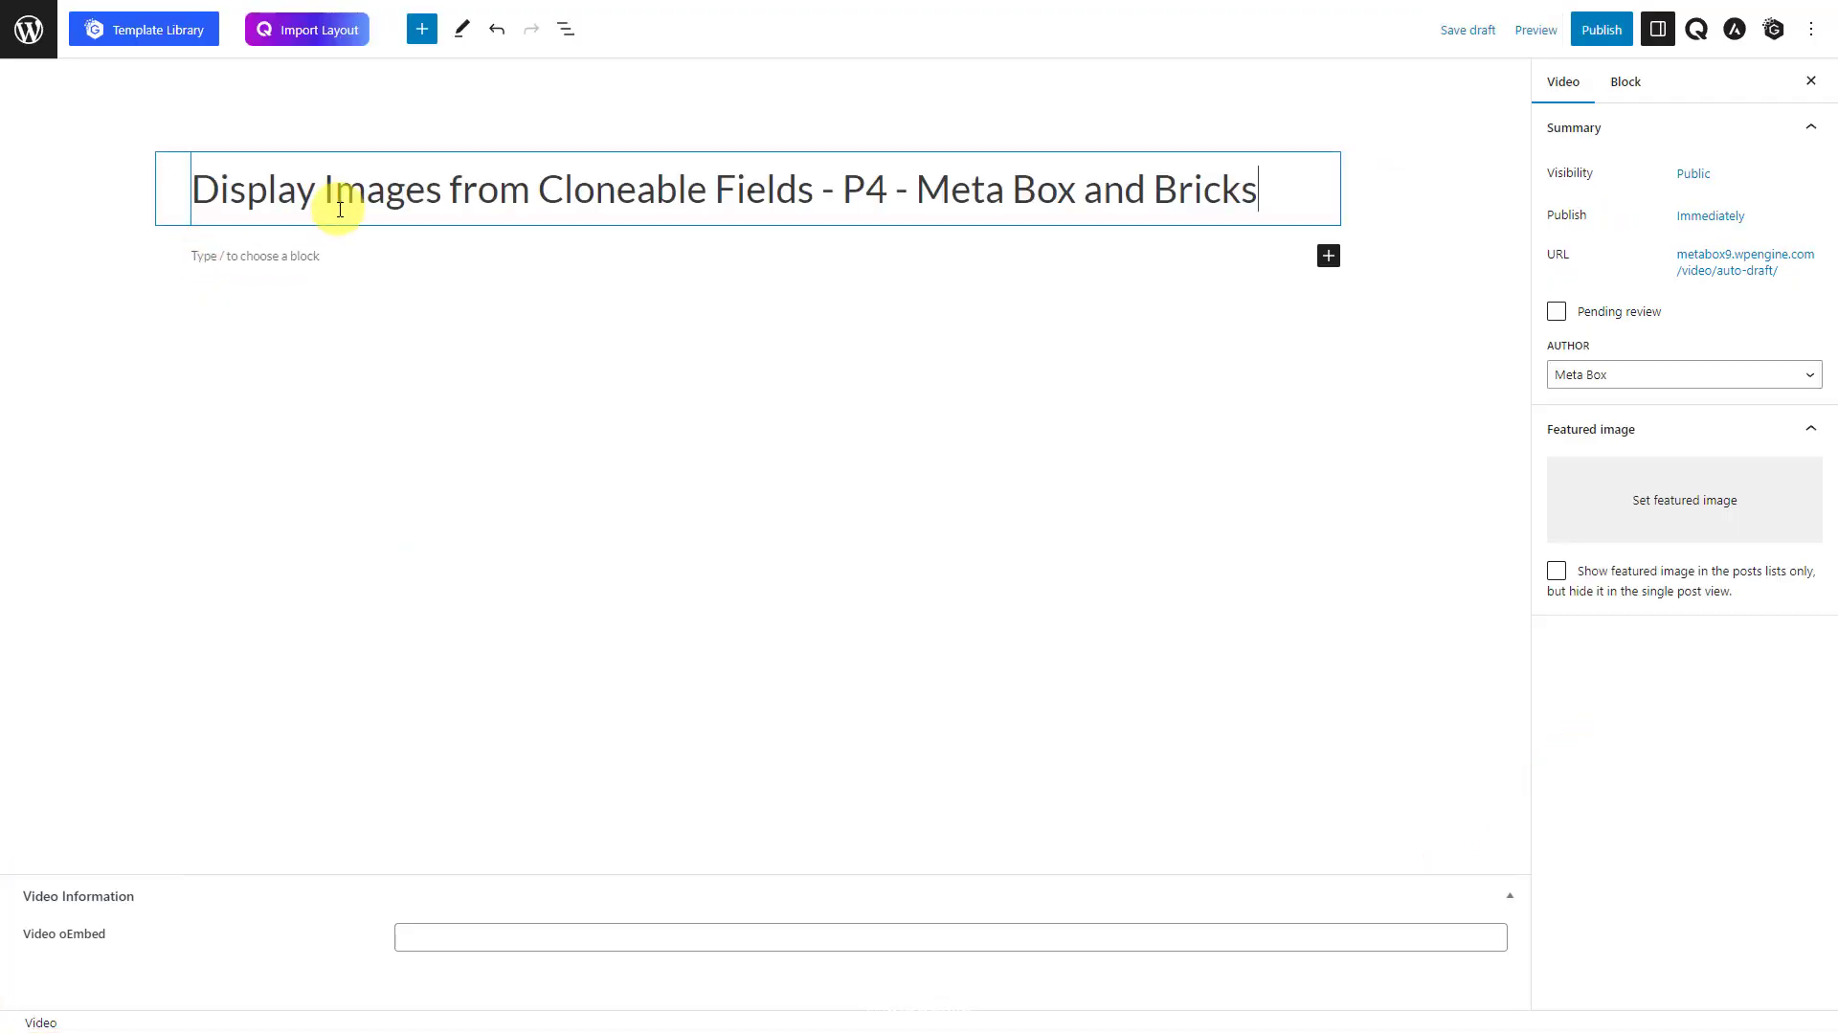
click(320, 253)
text(It is so much easier to display images from cloneable fields using Meta Box and Bricks; all you need to do is drag and drop; no code is required. Let's explore to see how!)
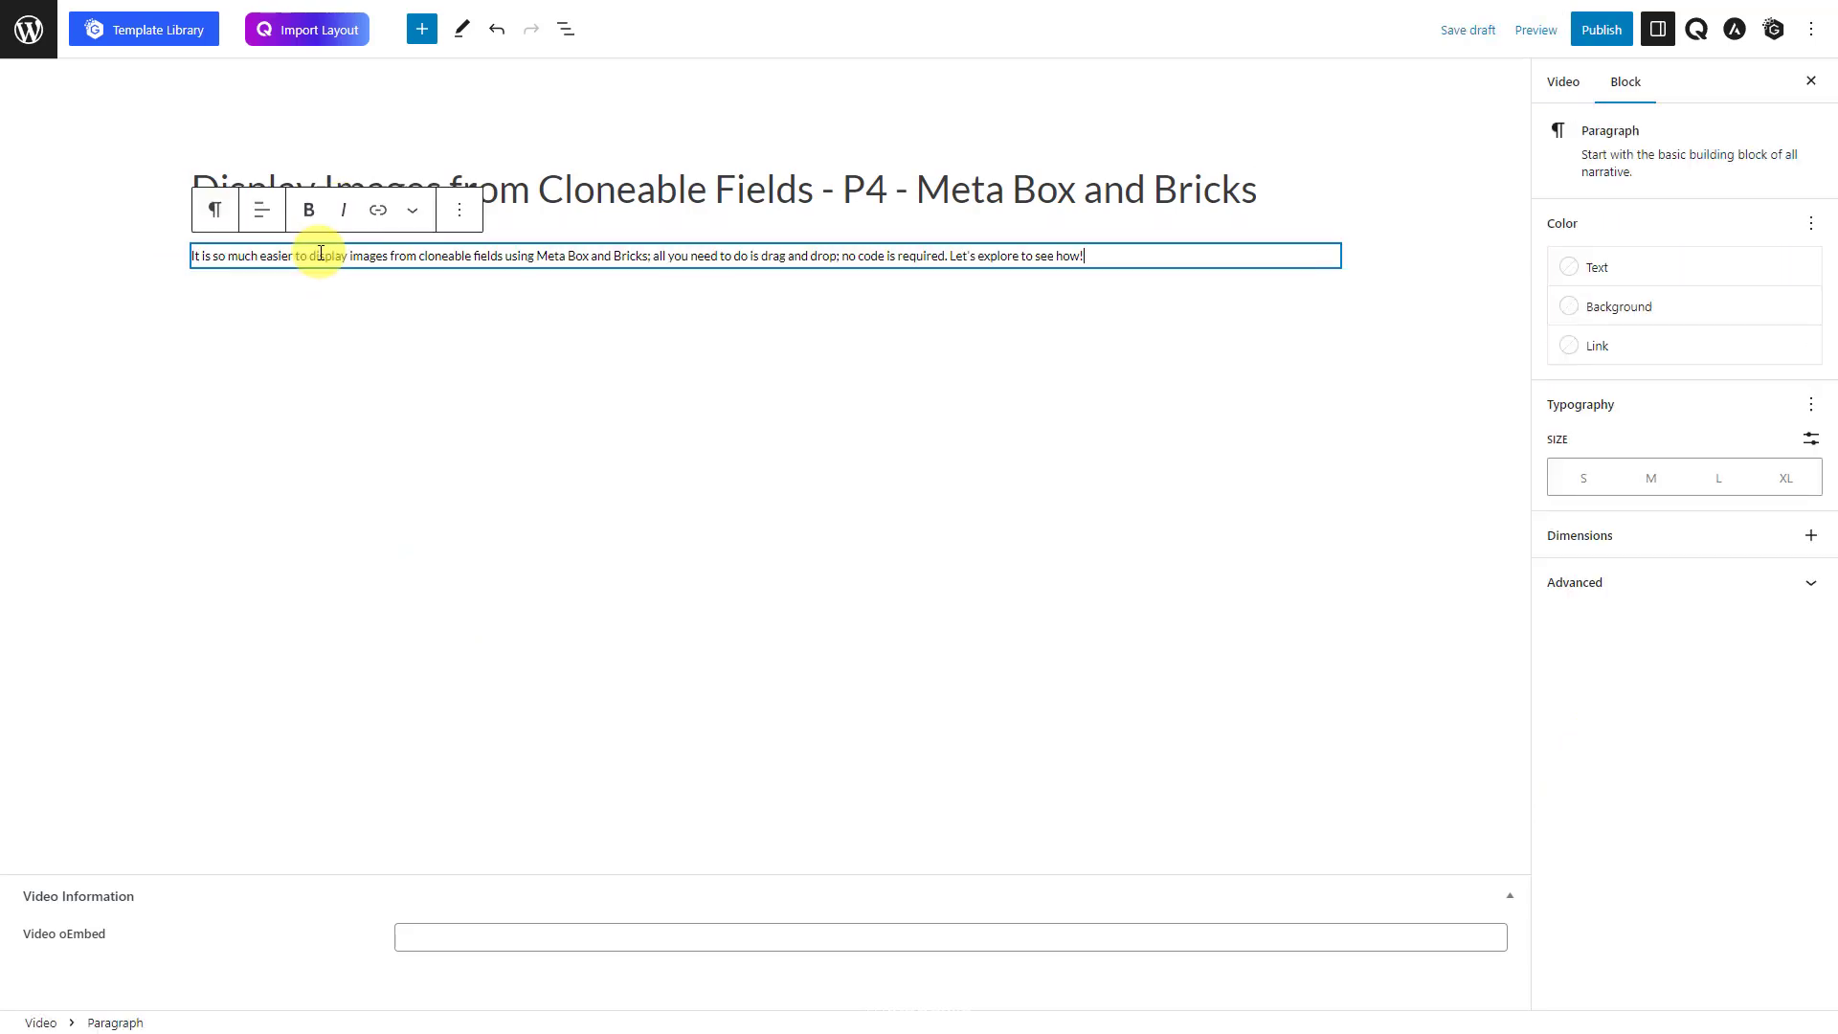
click(587, 937)
text(https://youtu.be/UZ-8JEEUNyc)
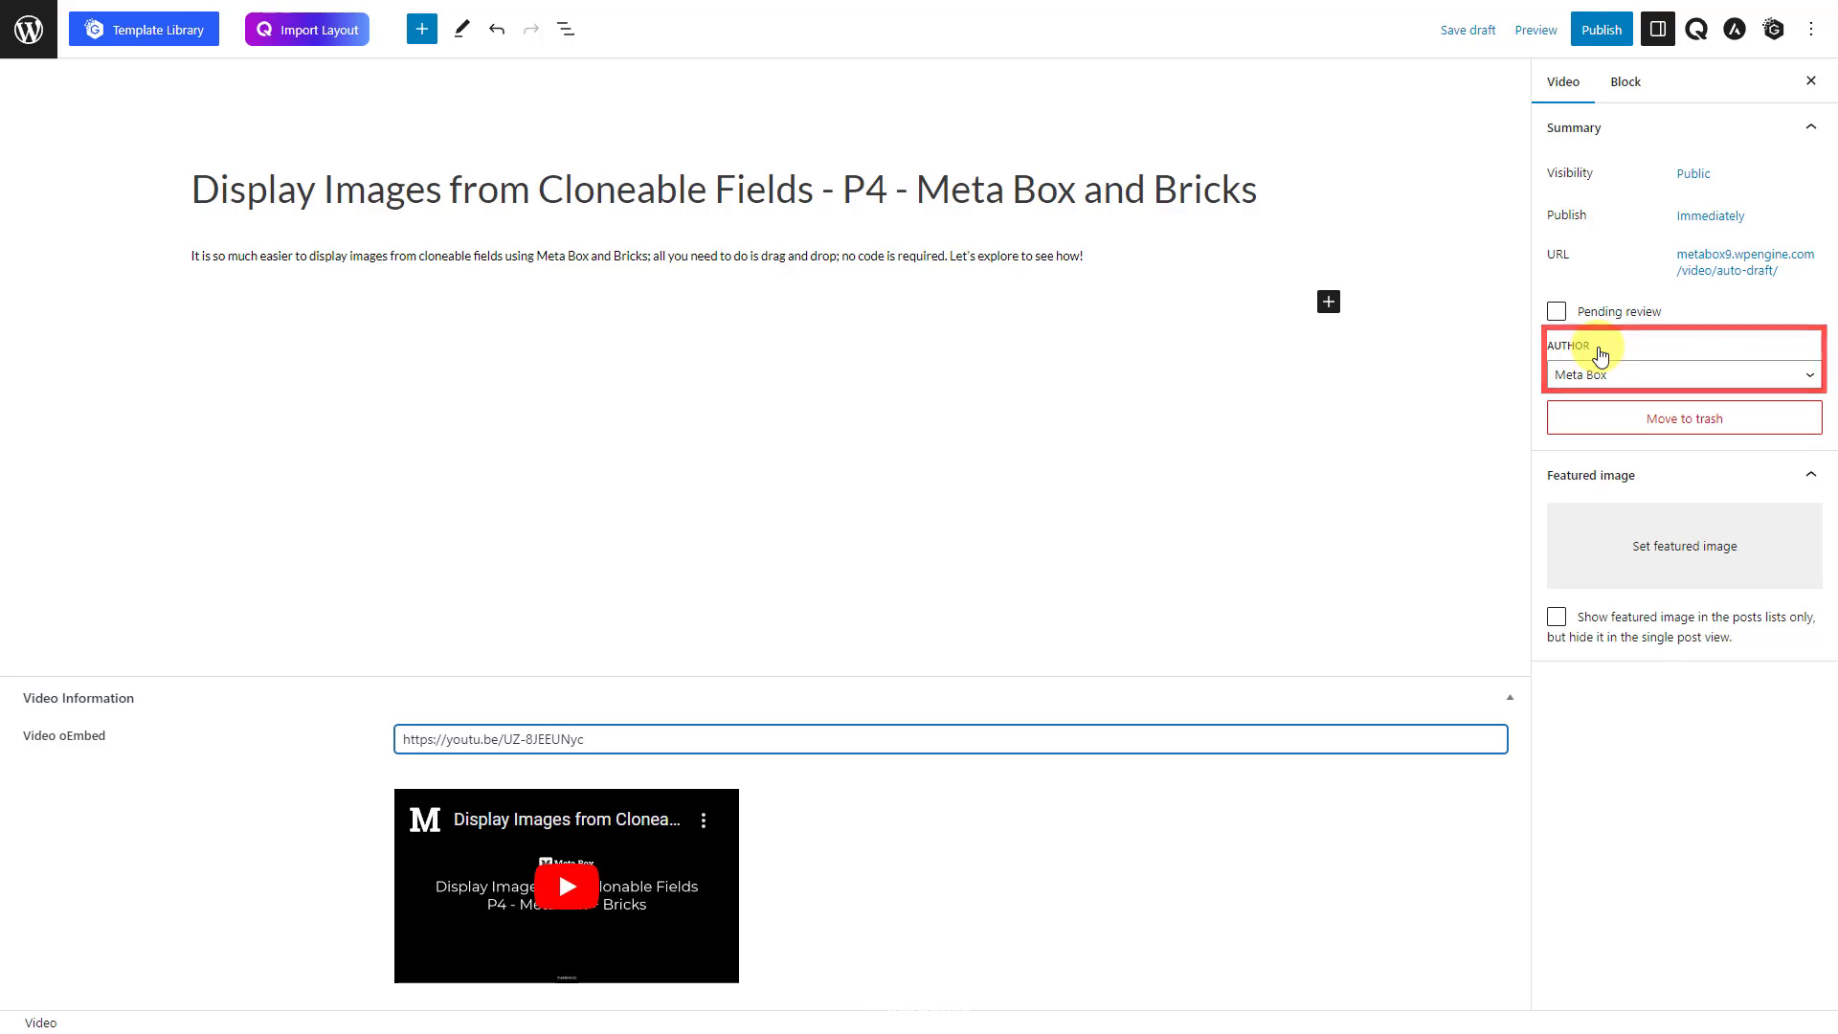
- Assign the video post to the second listed author and publish it
click(1716, 377)
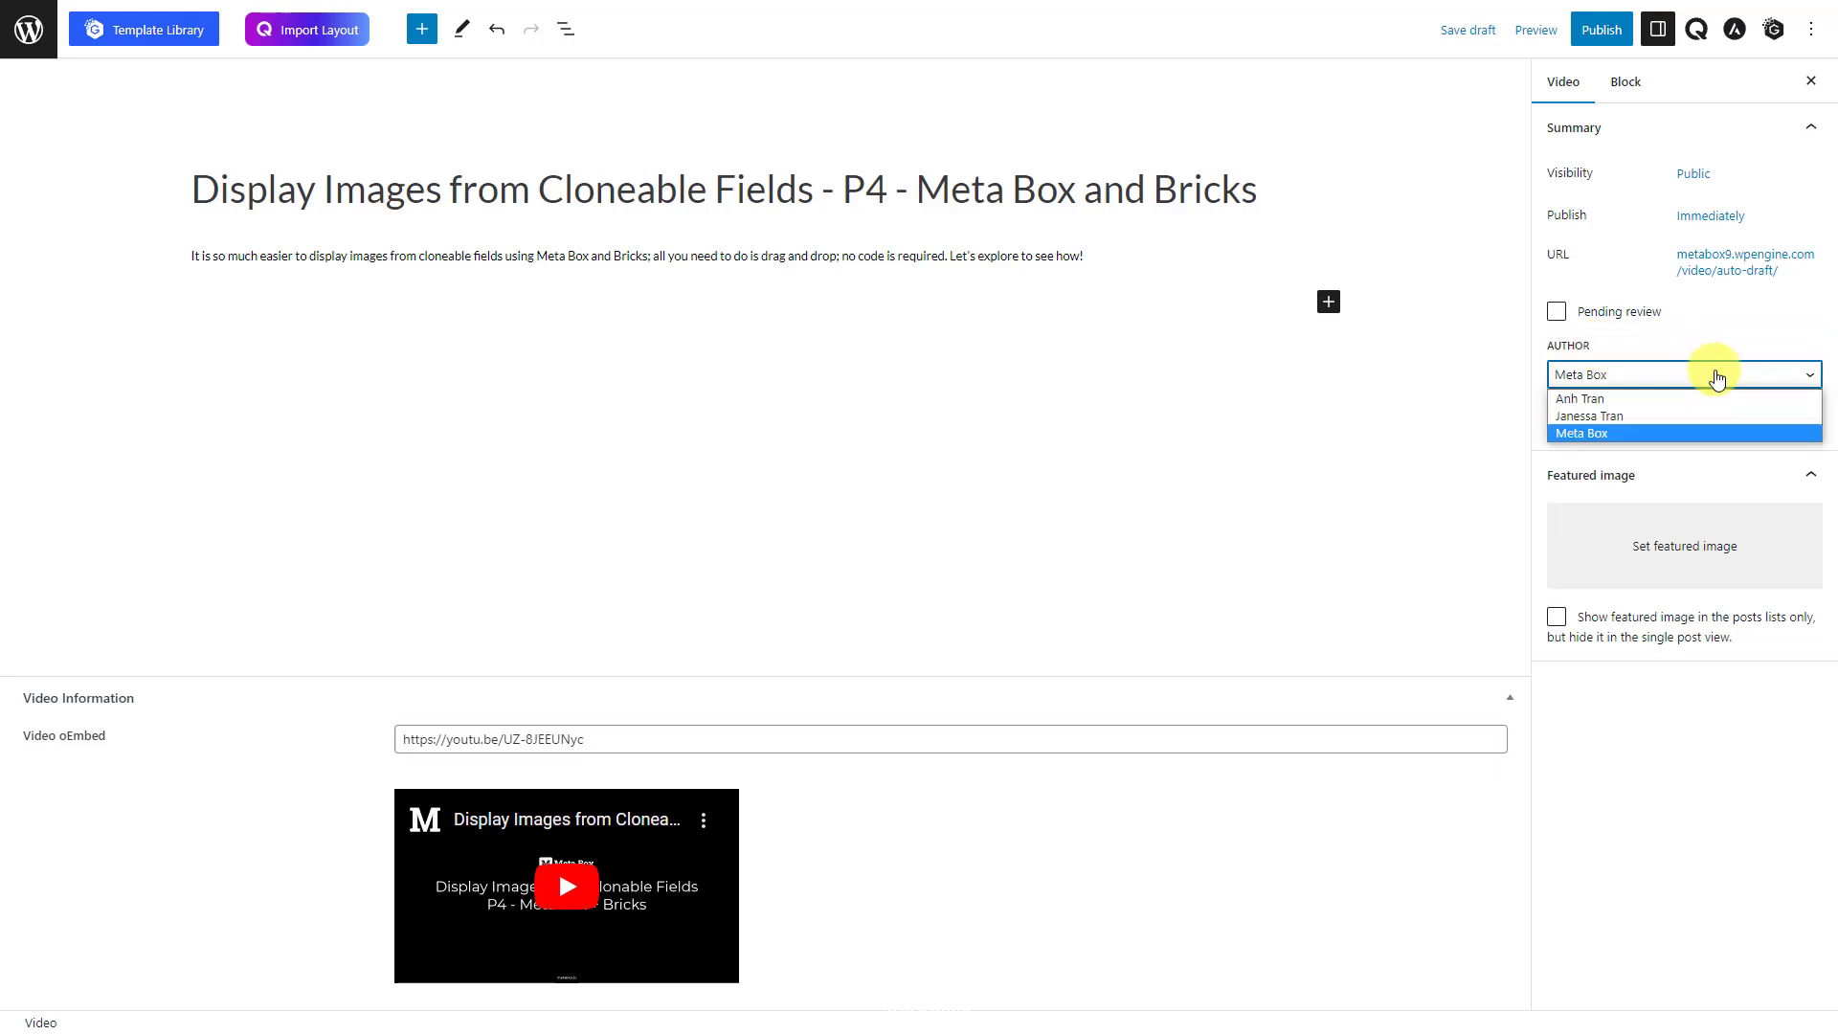
click(1634, 415)
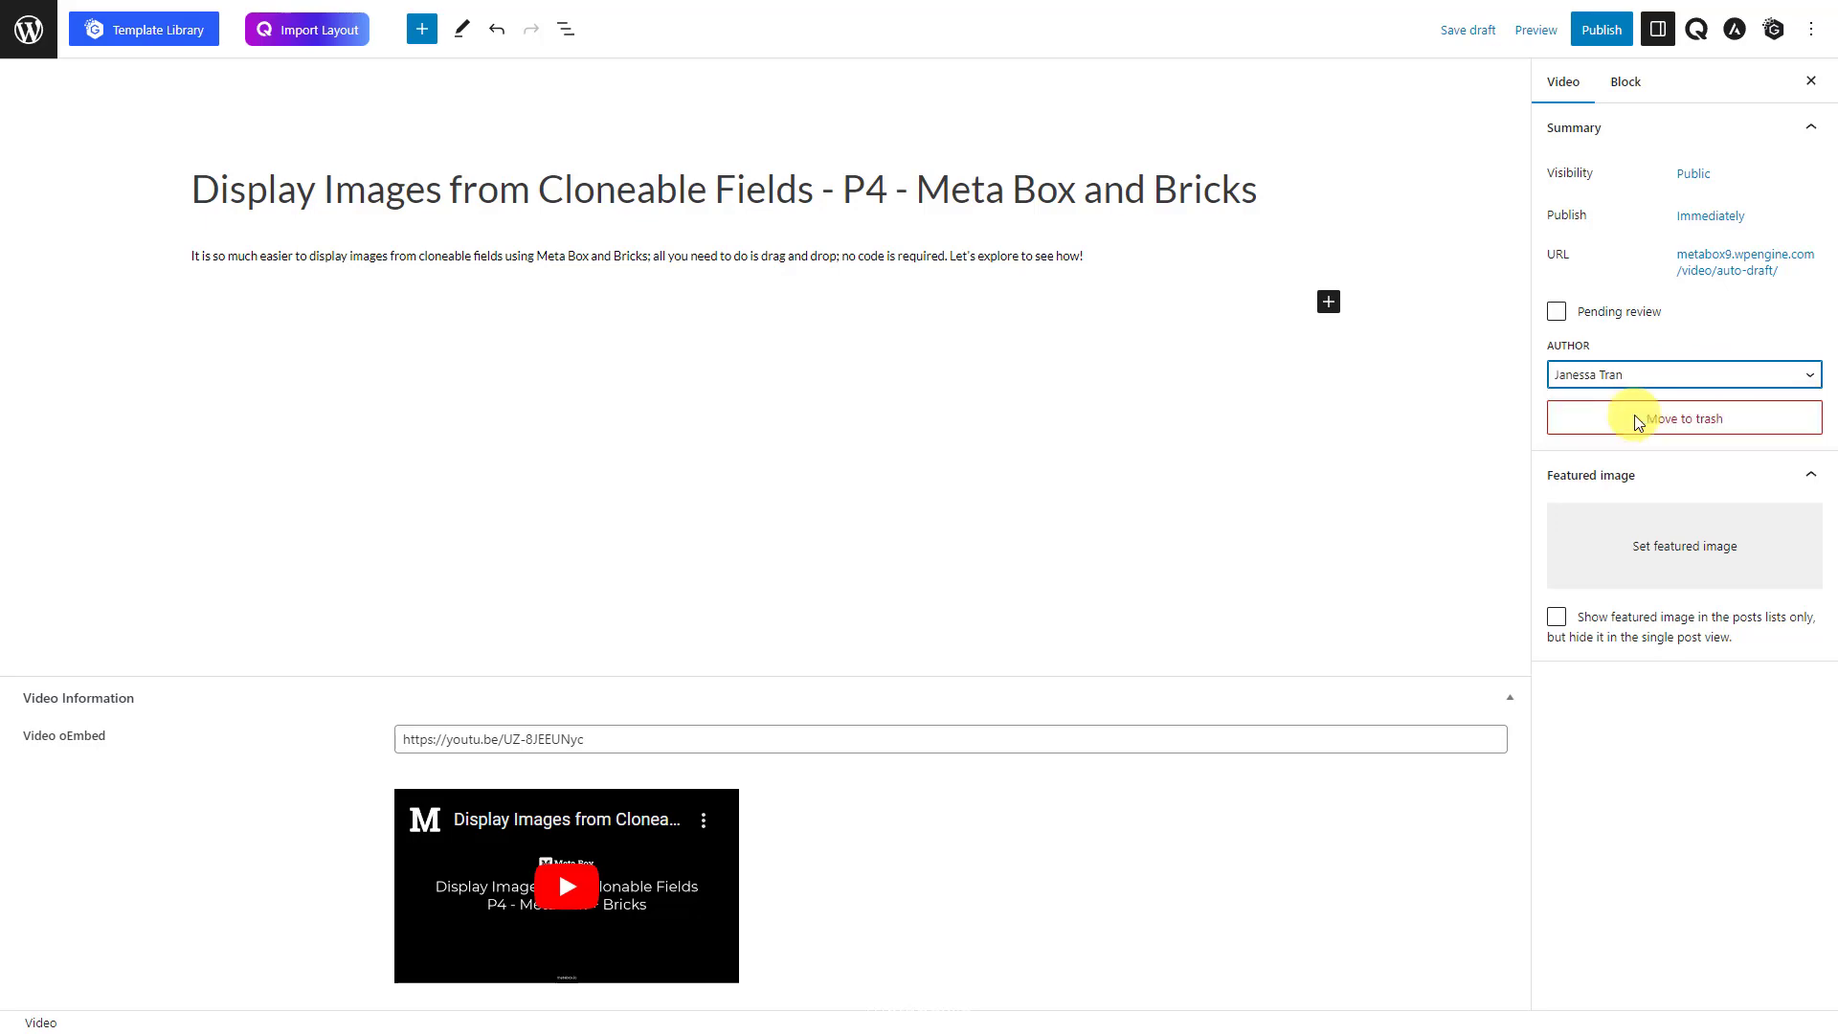
click(1600, 31)
click(1610, 113)
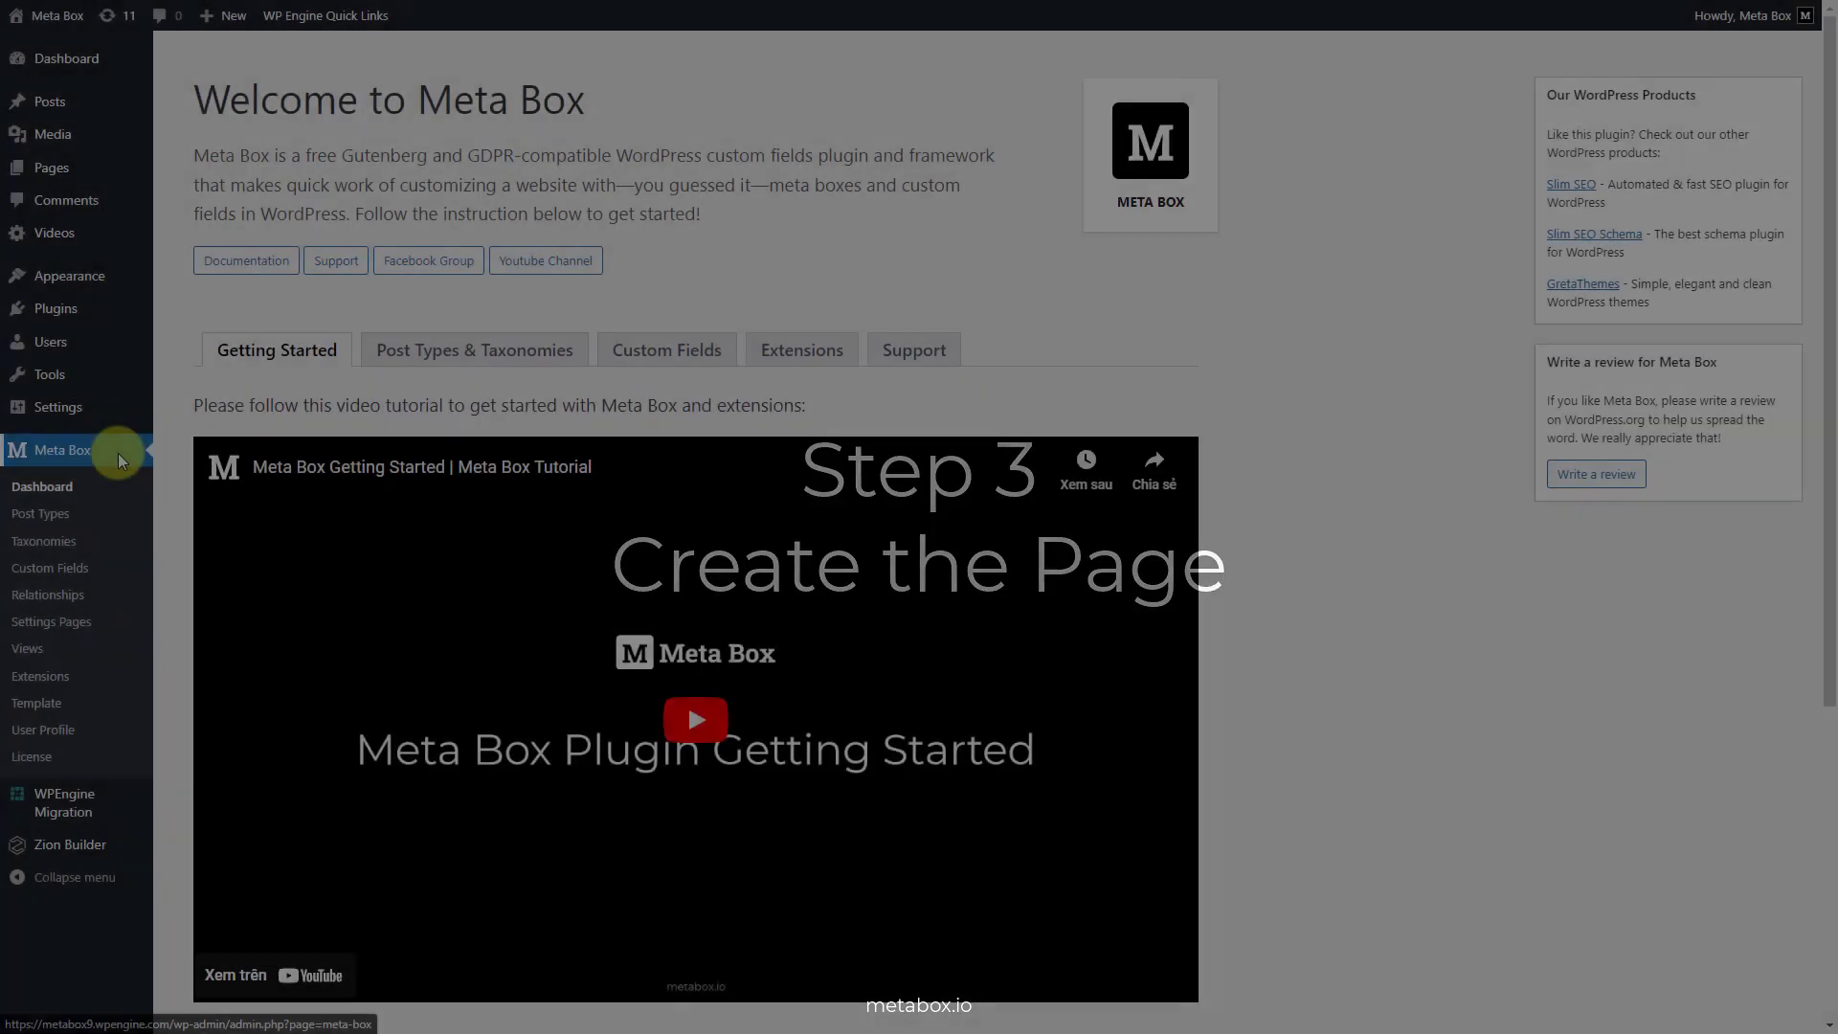
- Create a new page titled "Video Gallery" and publish it
mouse_move(134, 169)
click(177, 207)
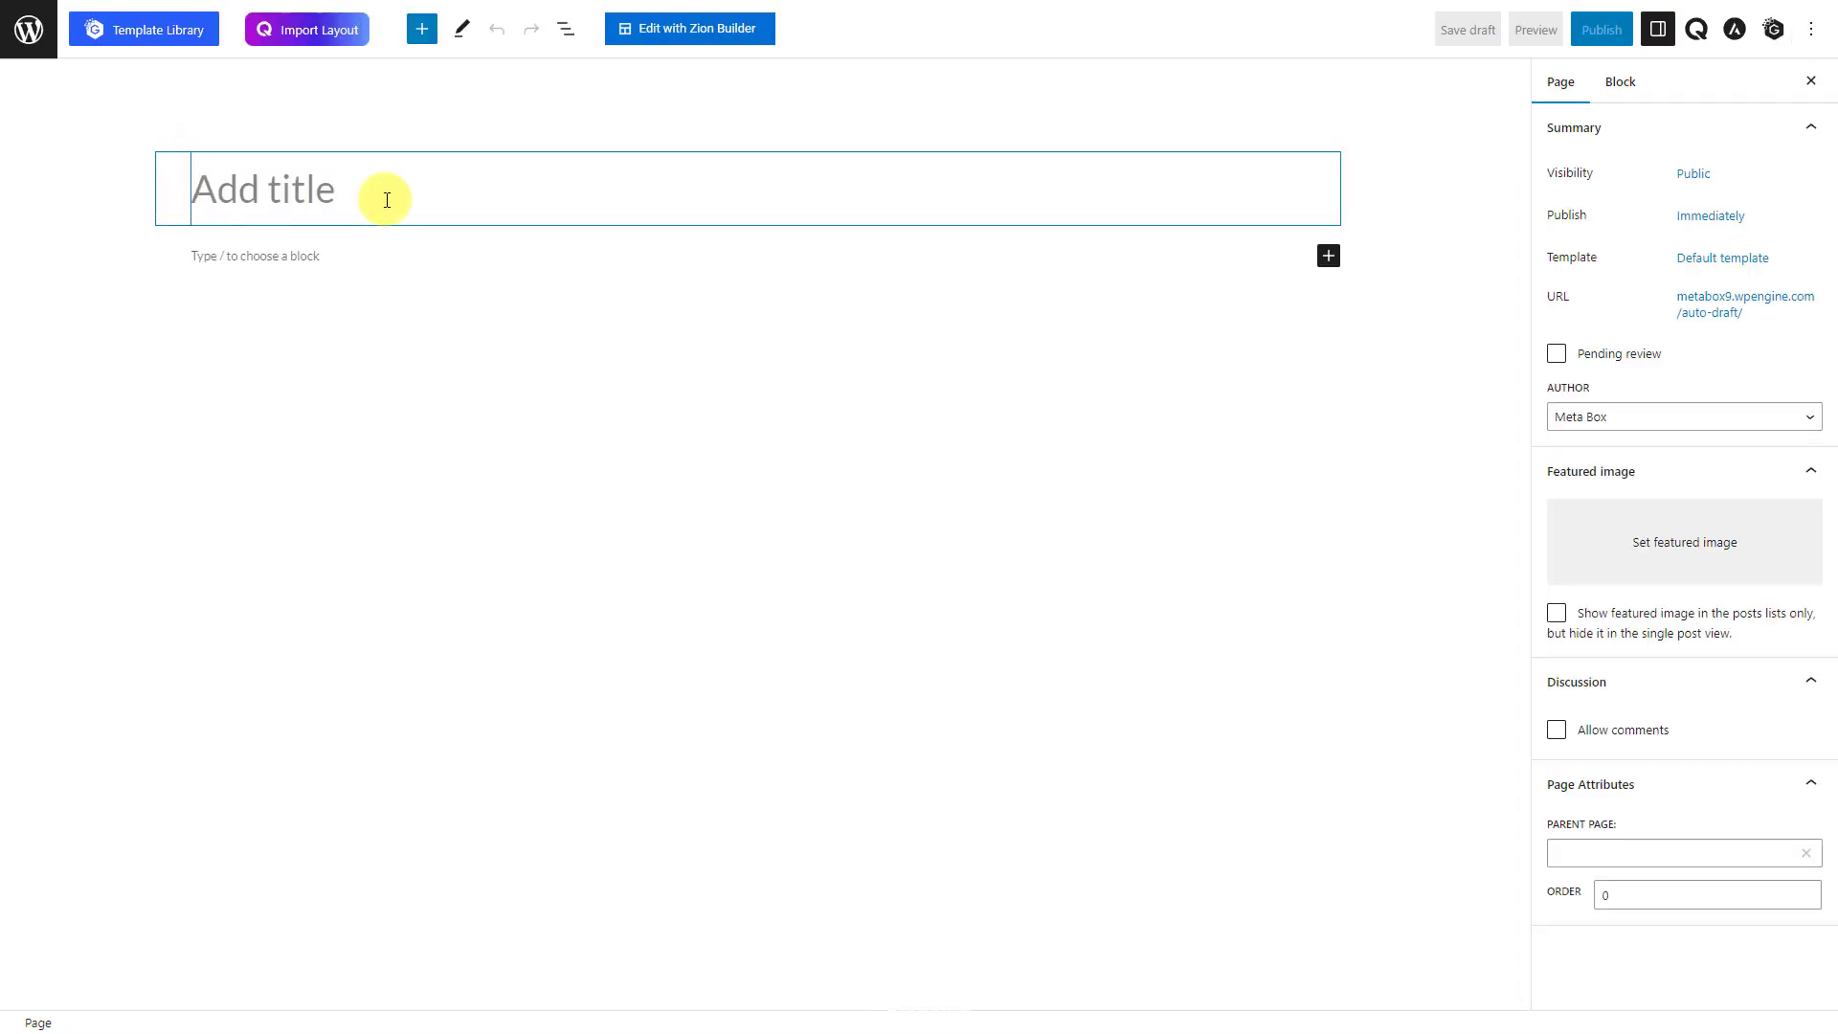
text(Video Gallery)
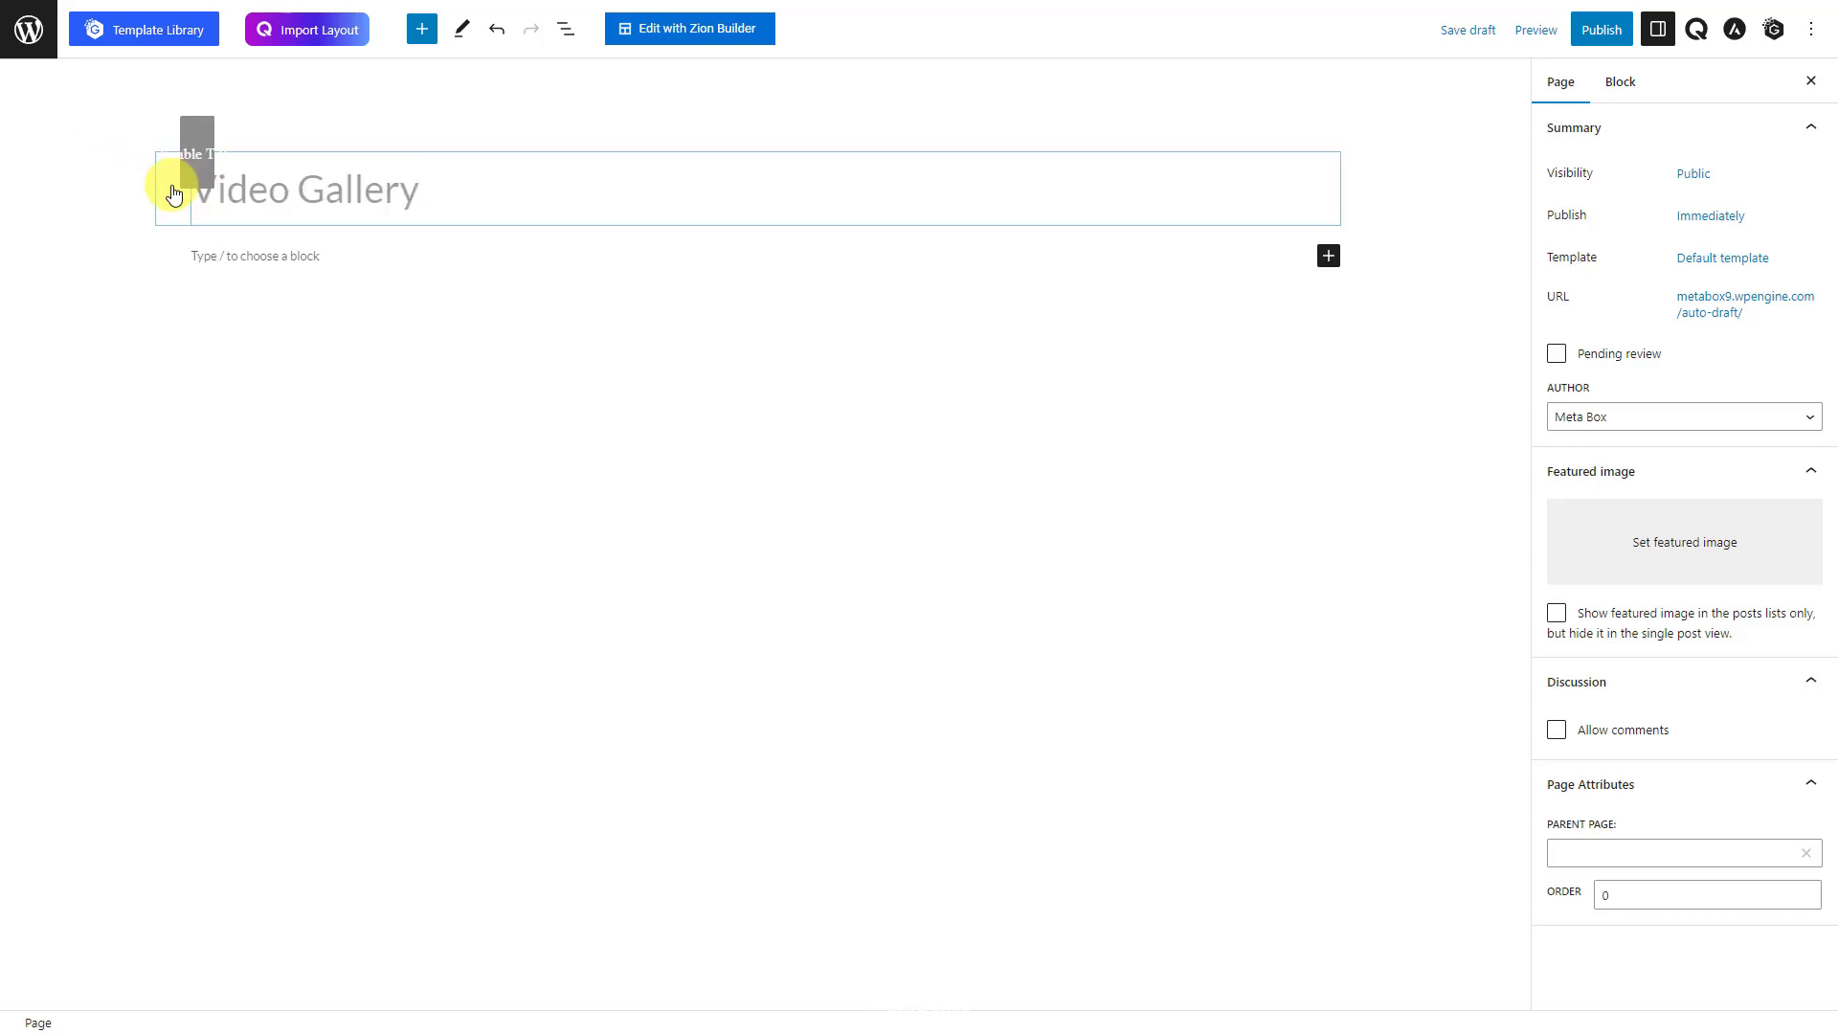
click(1594, 32)
click(1588, 113)
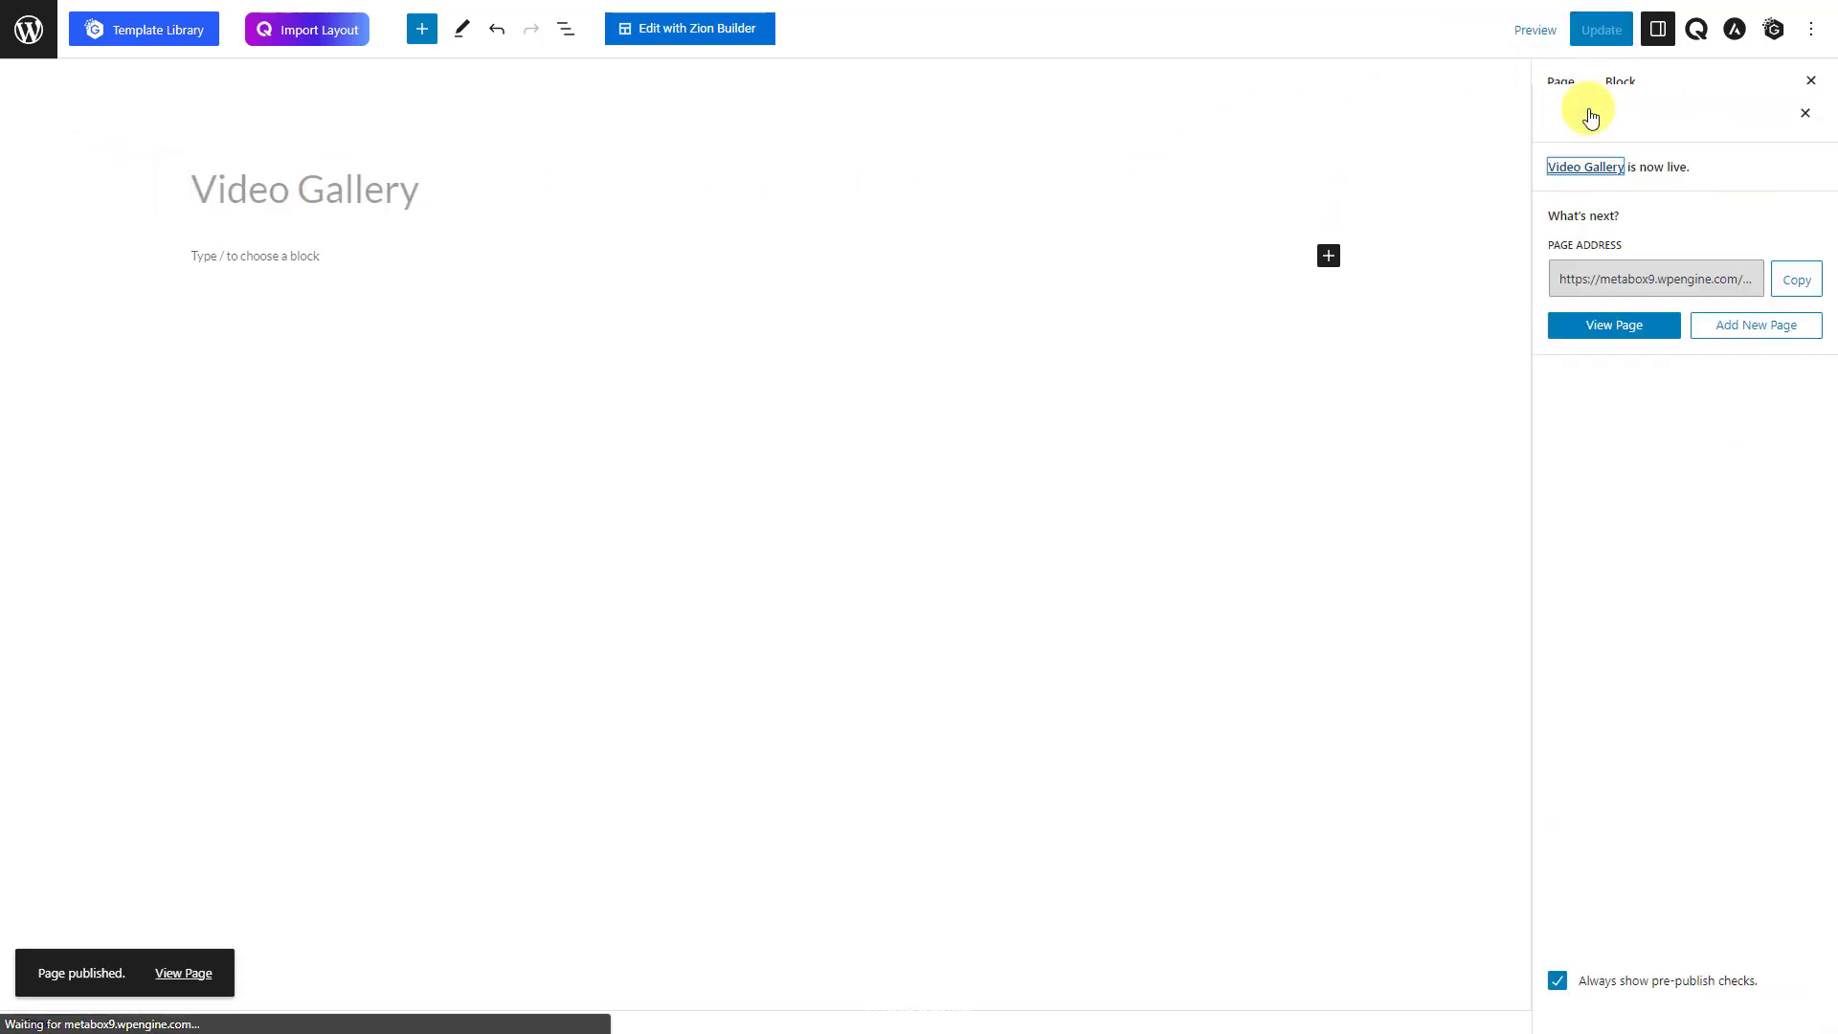
- Open the Video Gallery page in Zion Builder and insert a Section element at the root
click(697, 29)
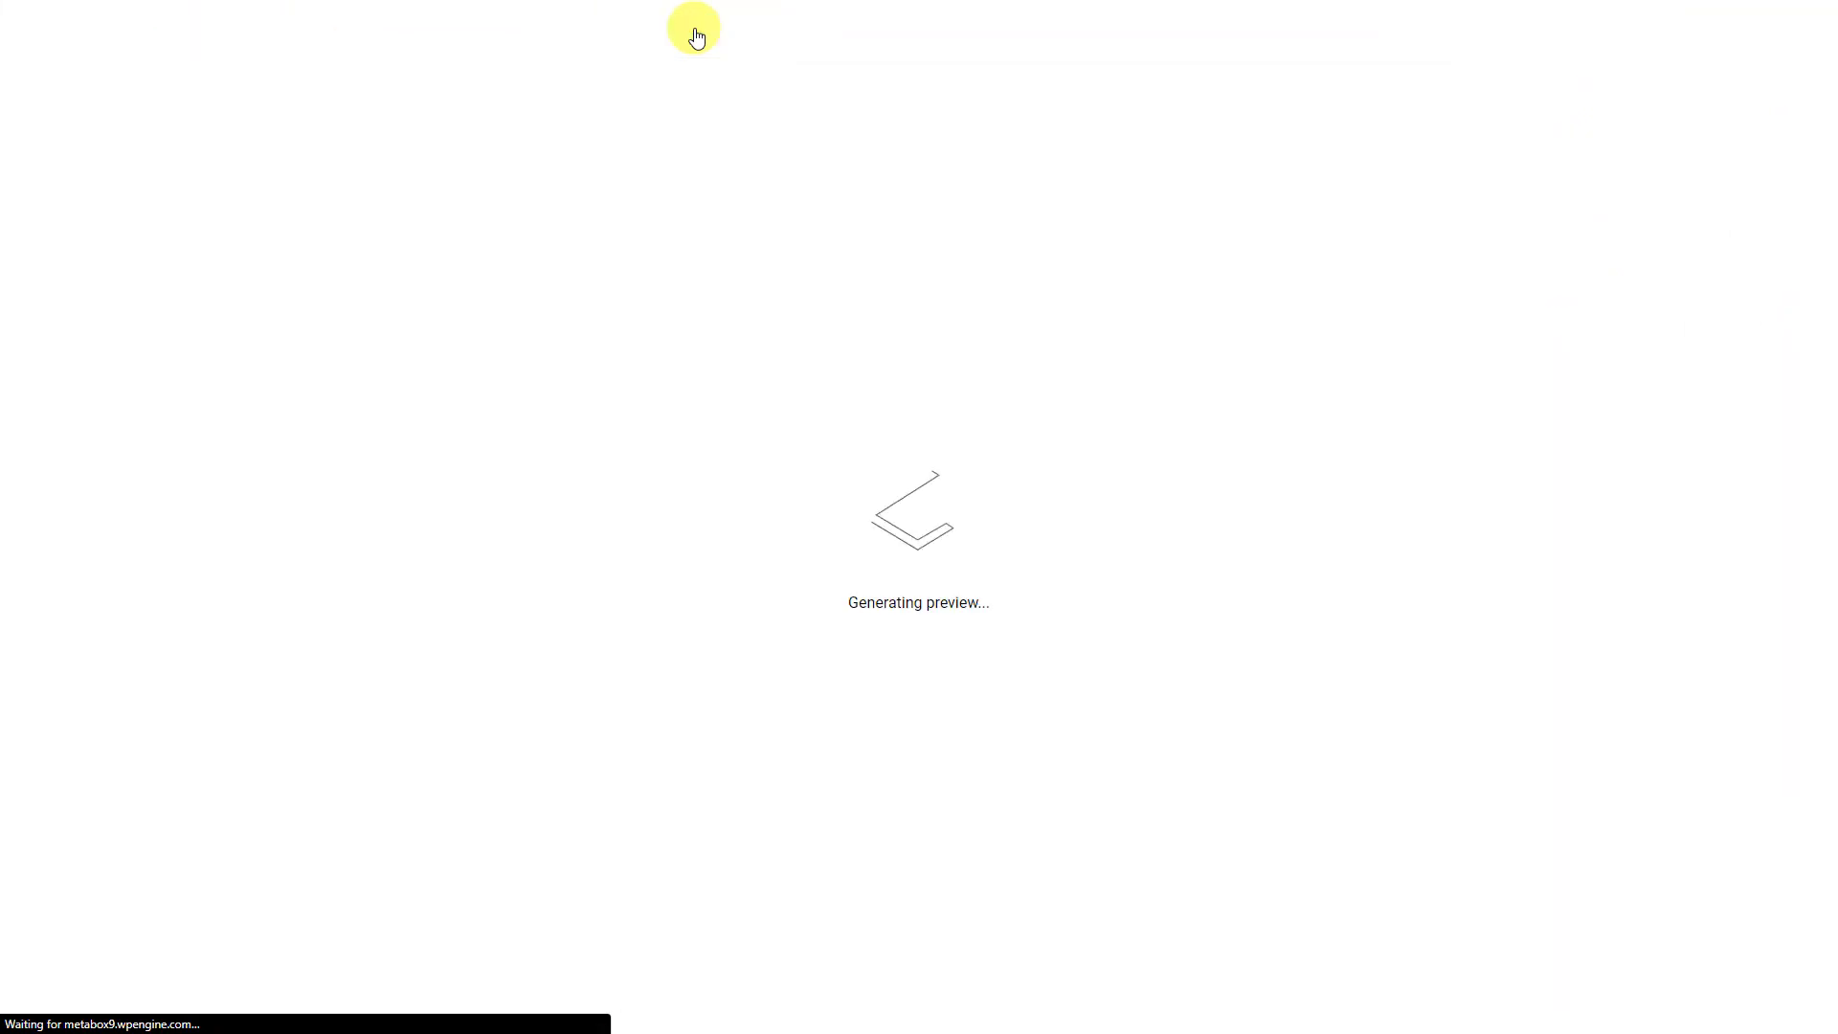
click(1667, 177)
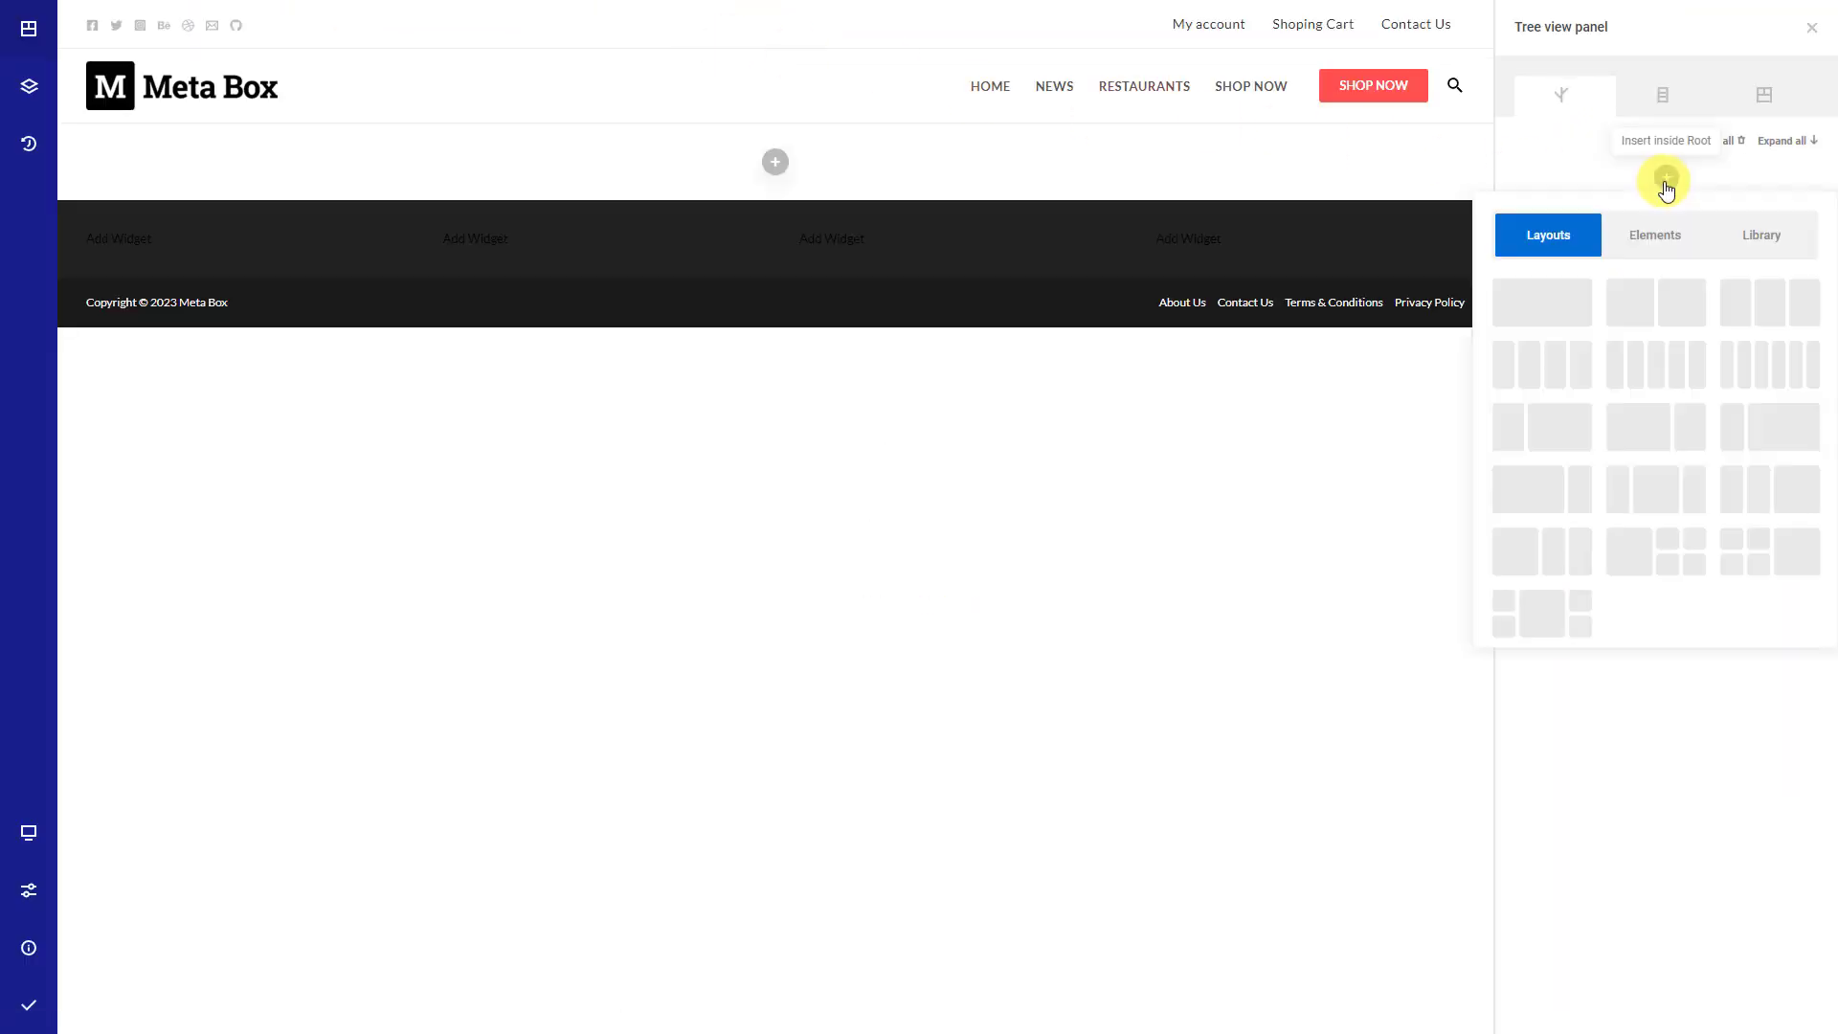
click(1655, 235)
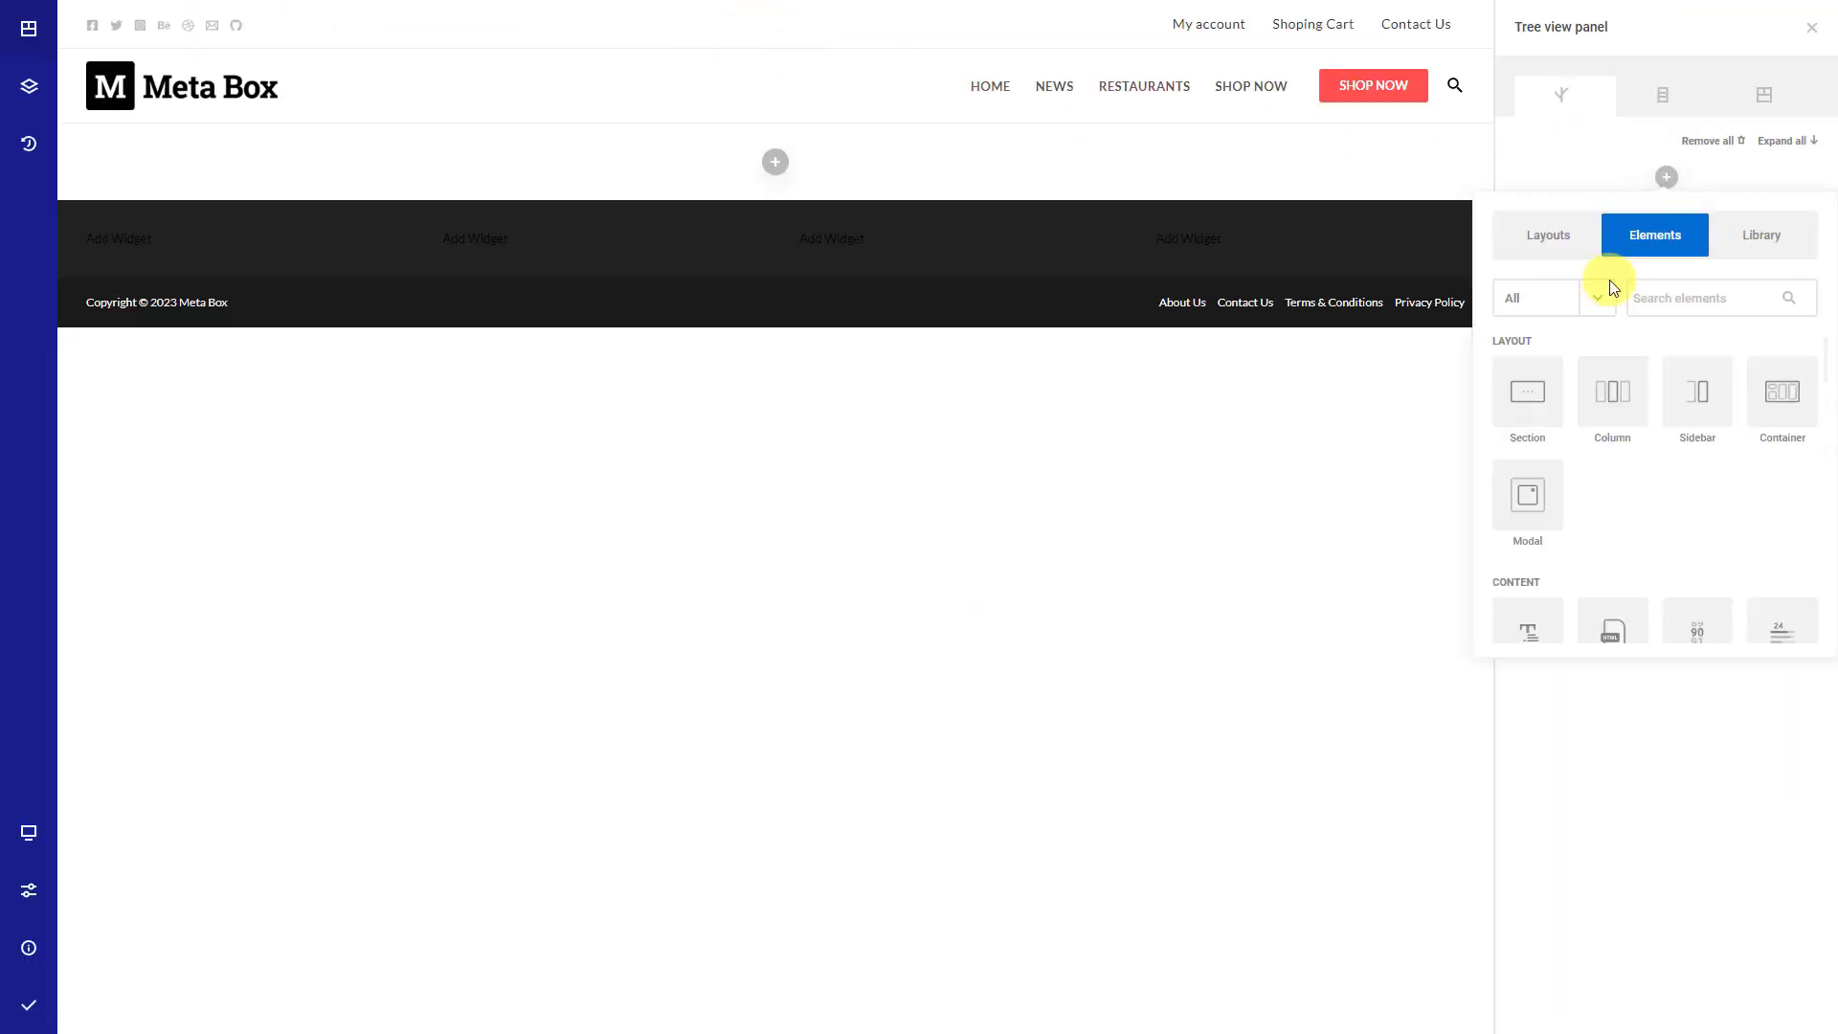
click(1534, 410)
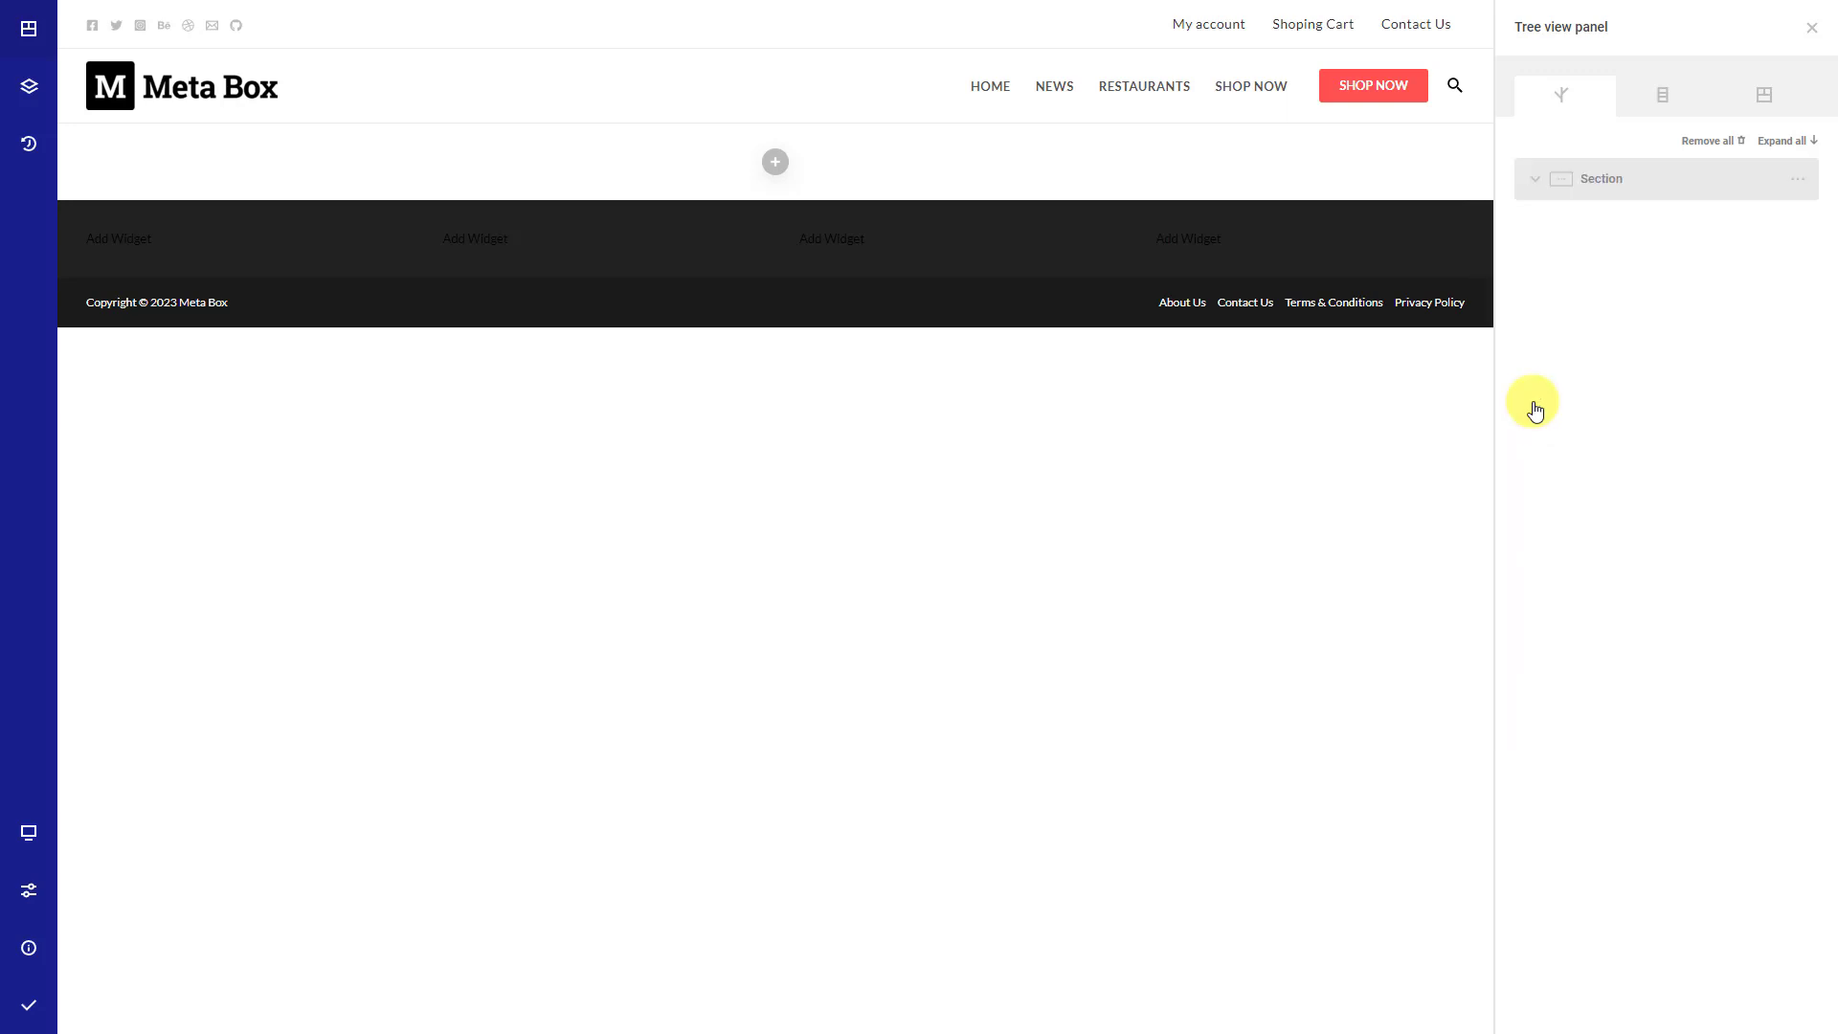
- Insert a Heading element inside the section
click(1589, 186)
click(1664, 222)
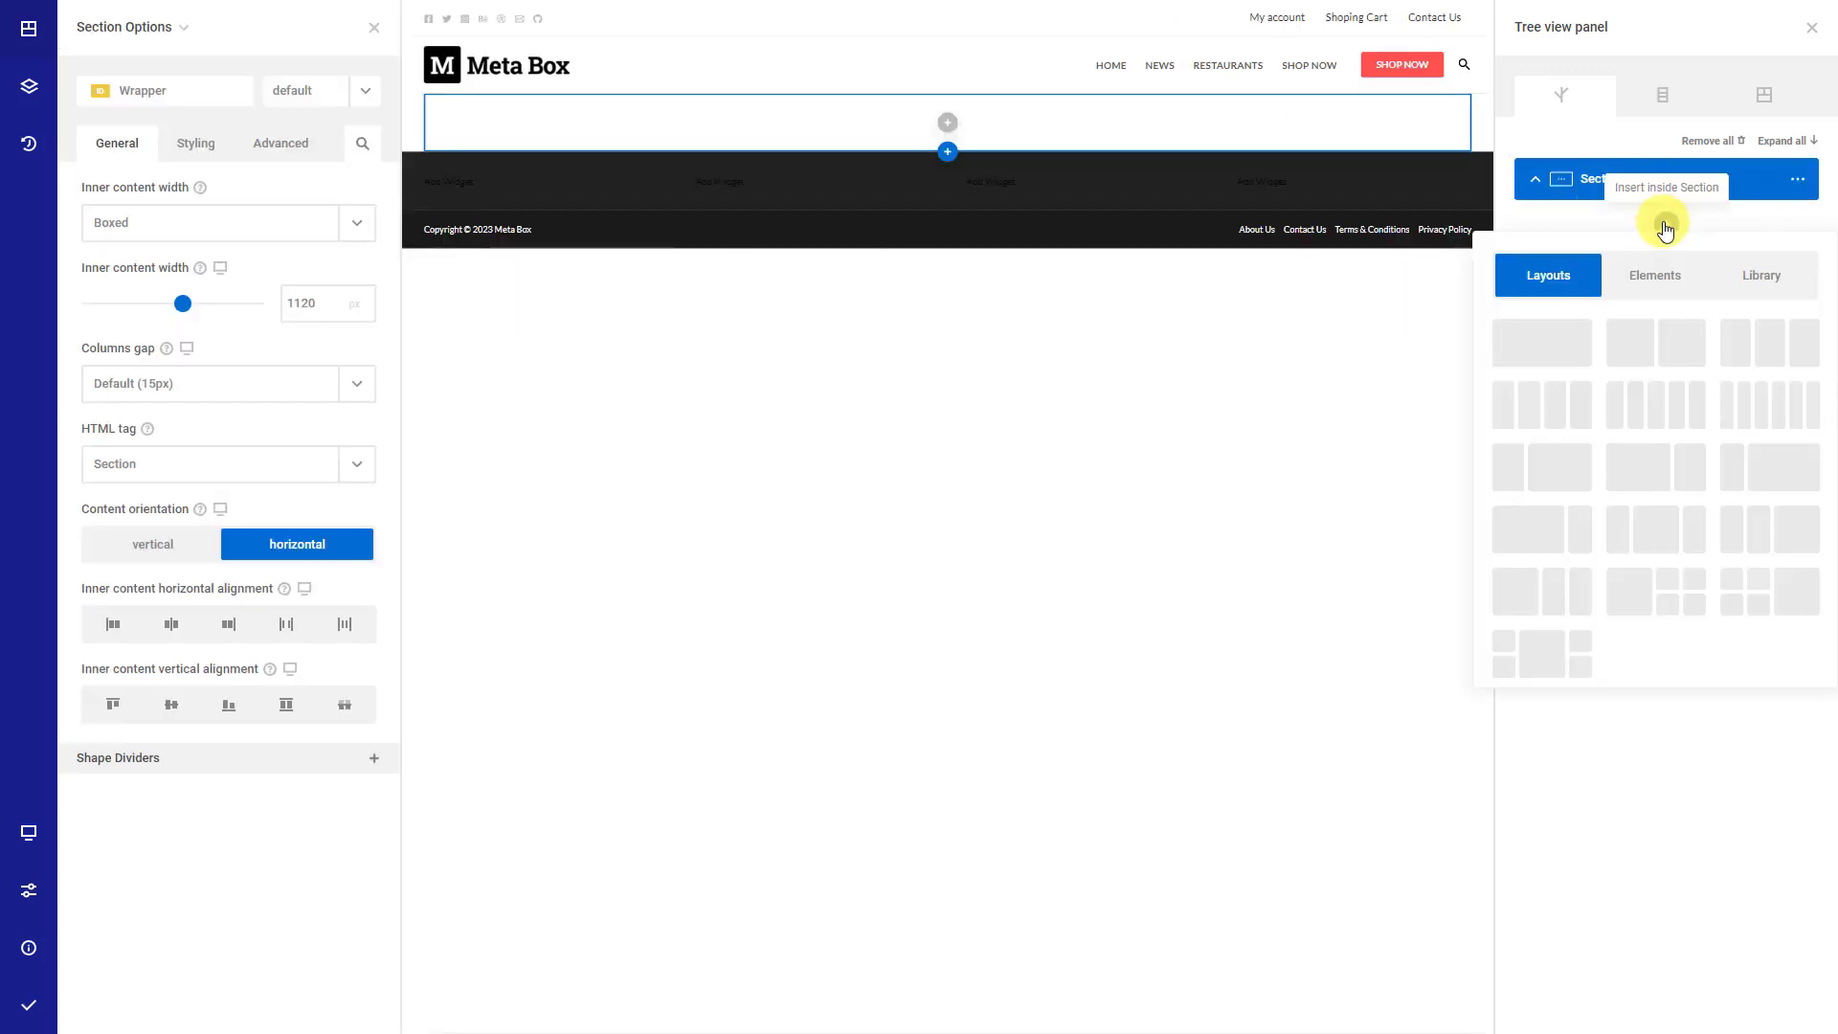
click(1654, 277)
text(he)
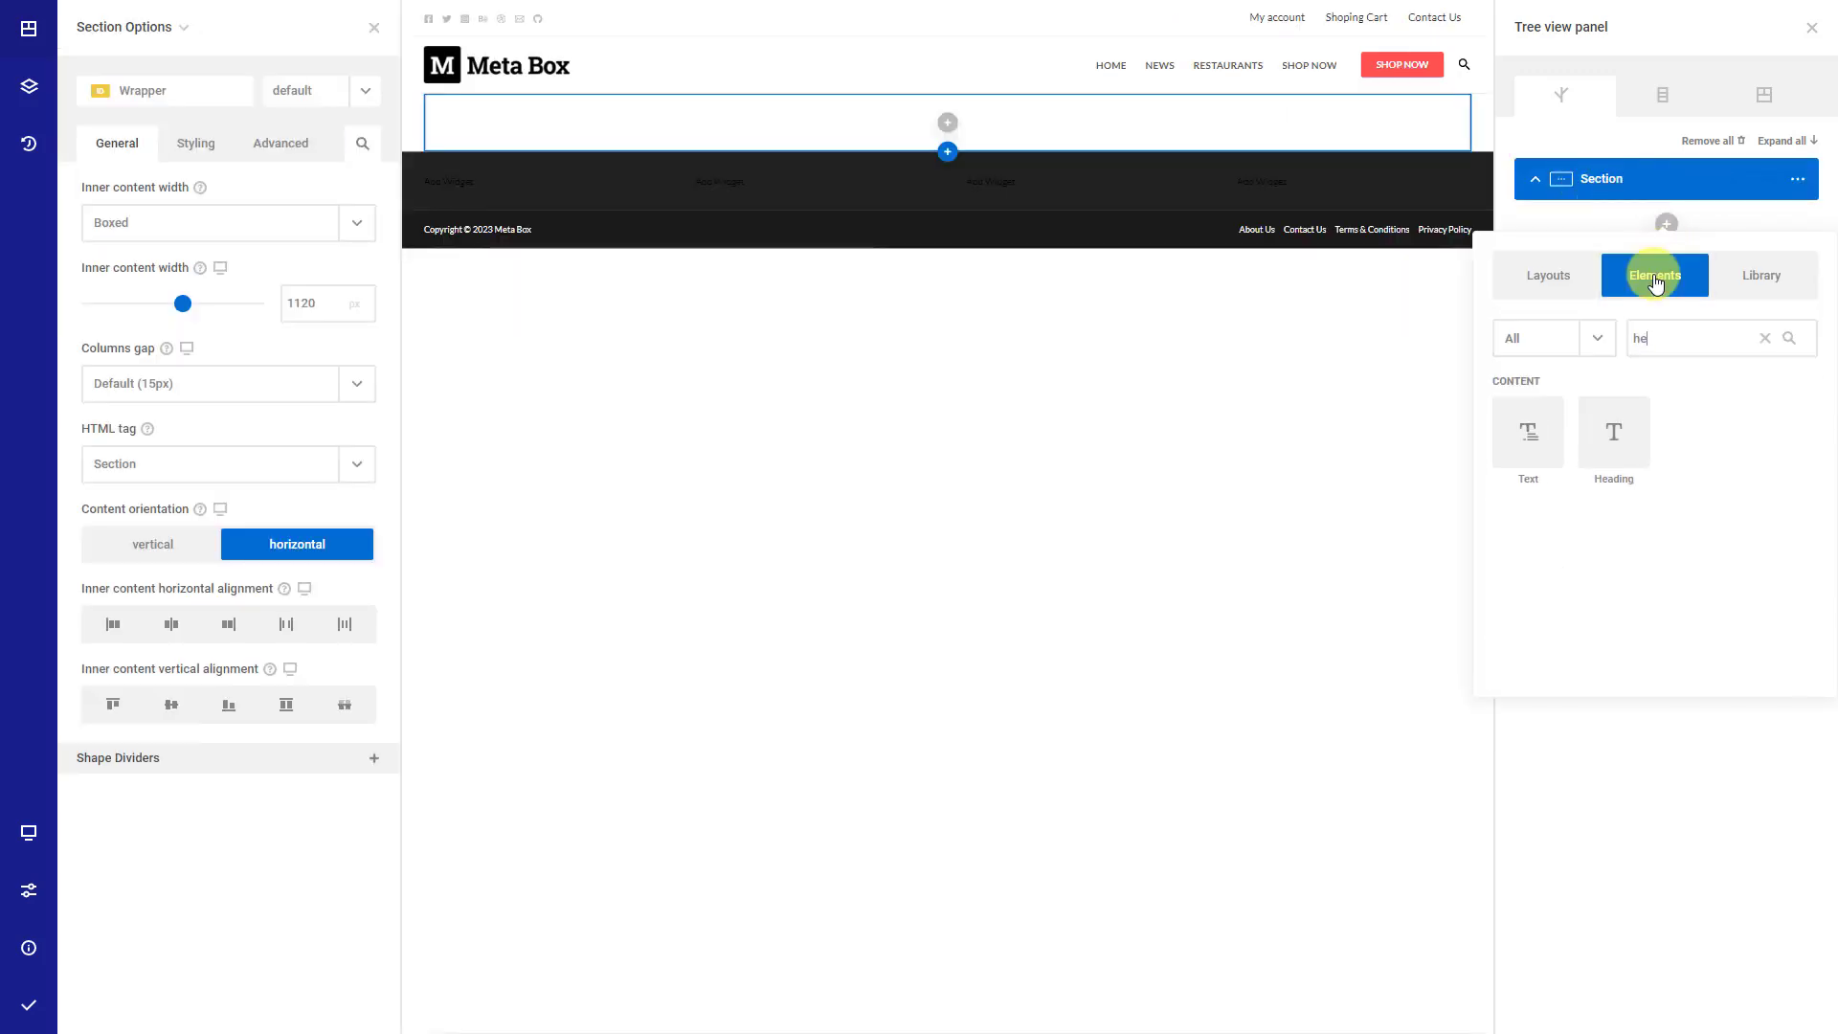
click(1624, 438)
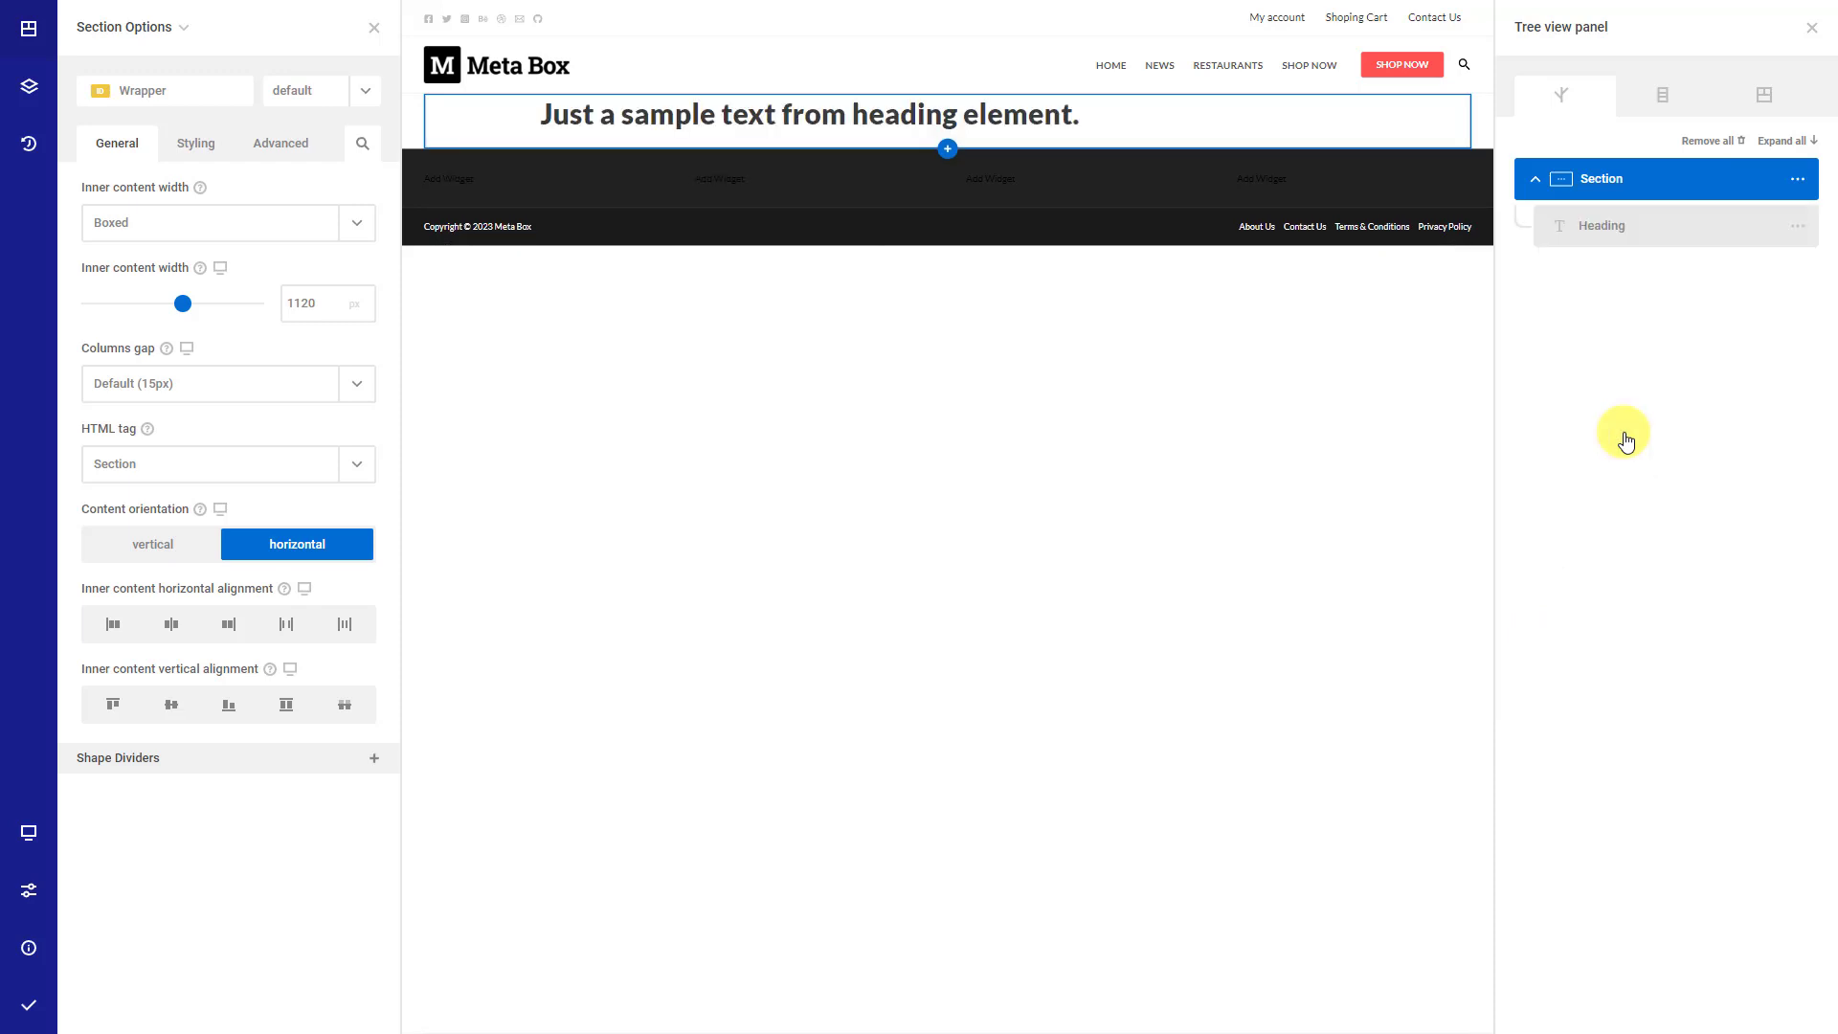
- Set the heading's content to the dynamic Post title data
click(1588, 241)
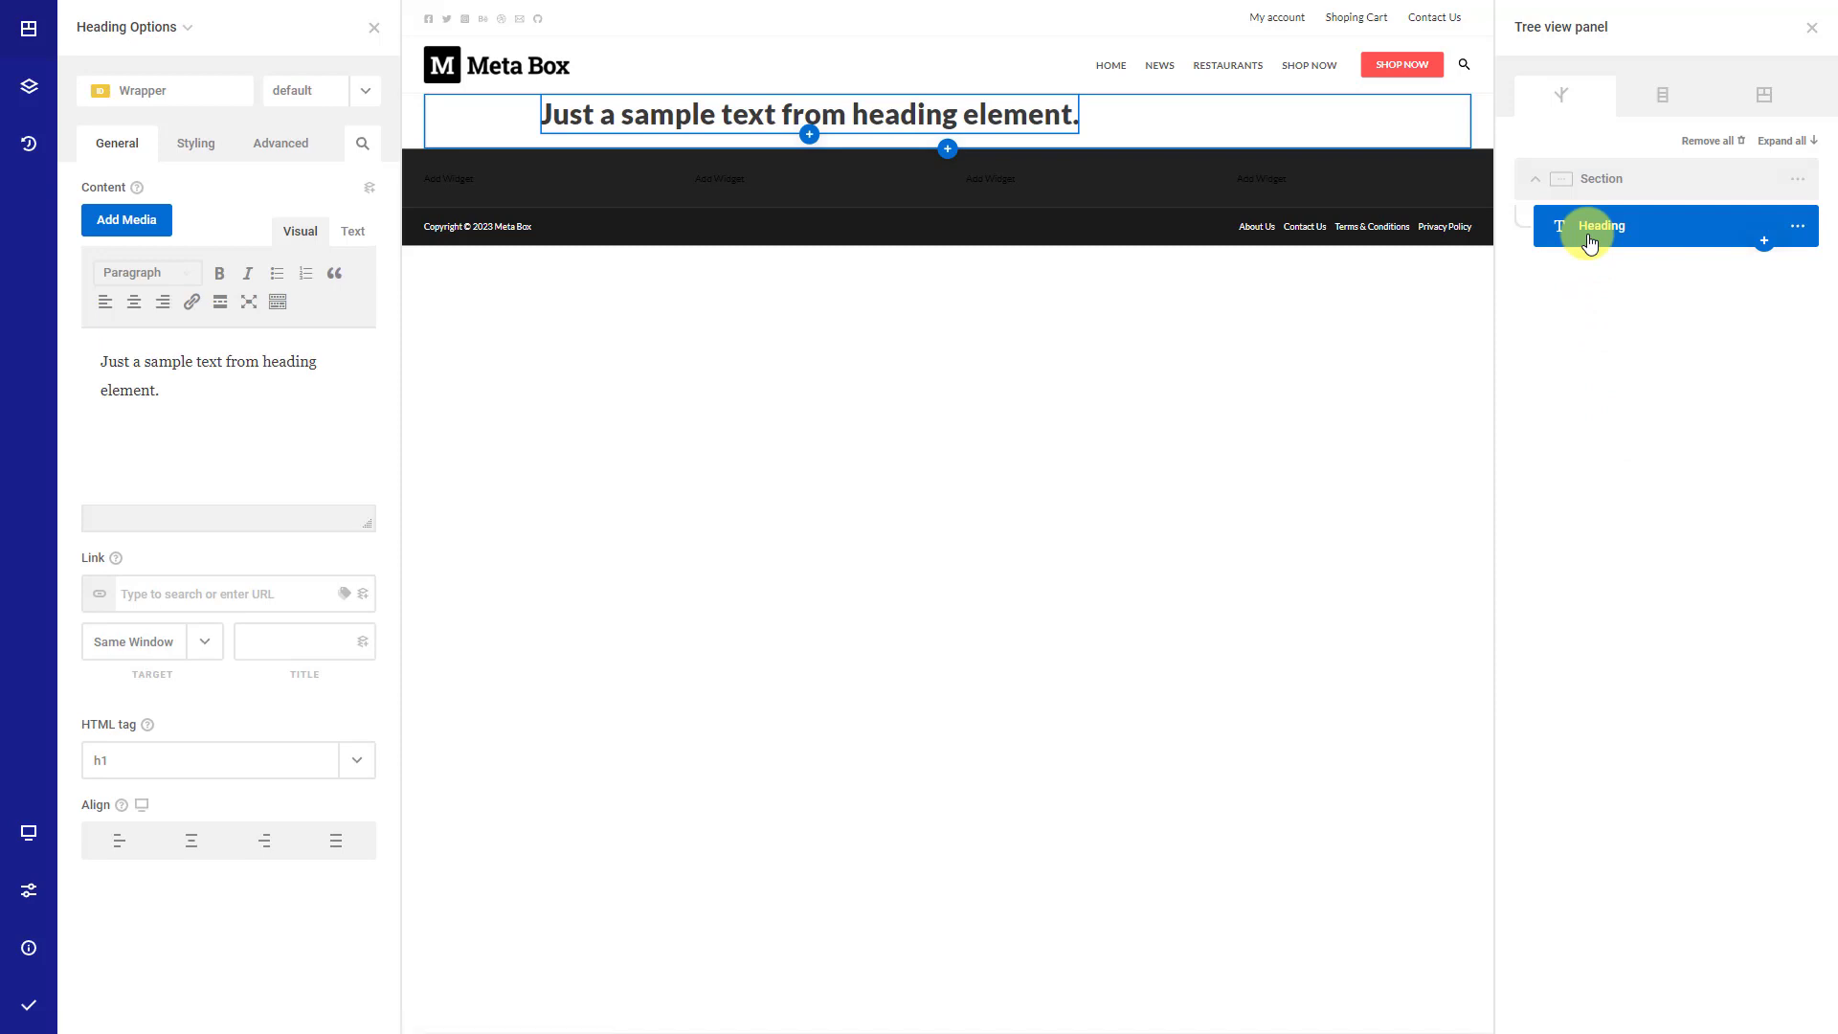
click(367, 191)
click(333, 245)
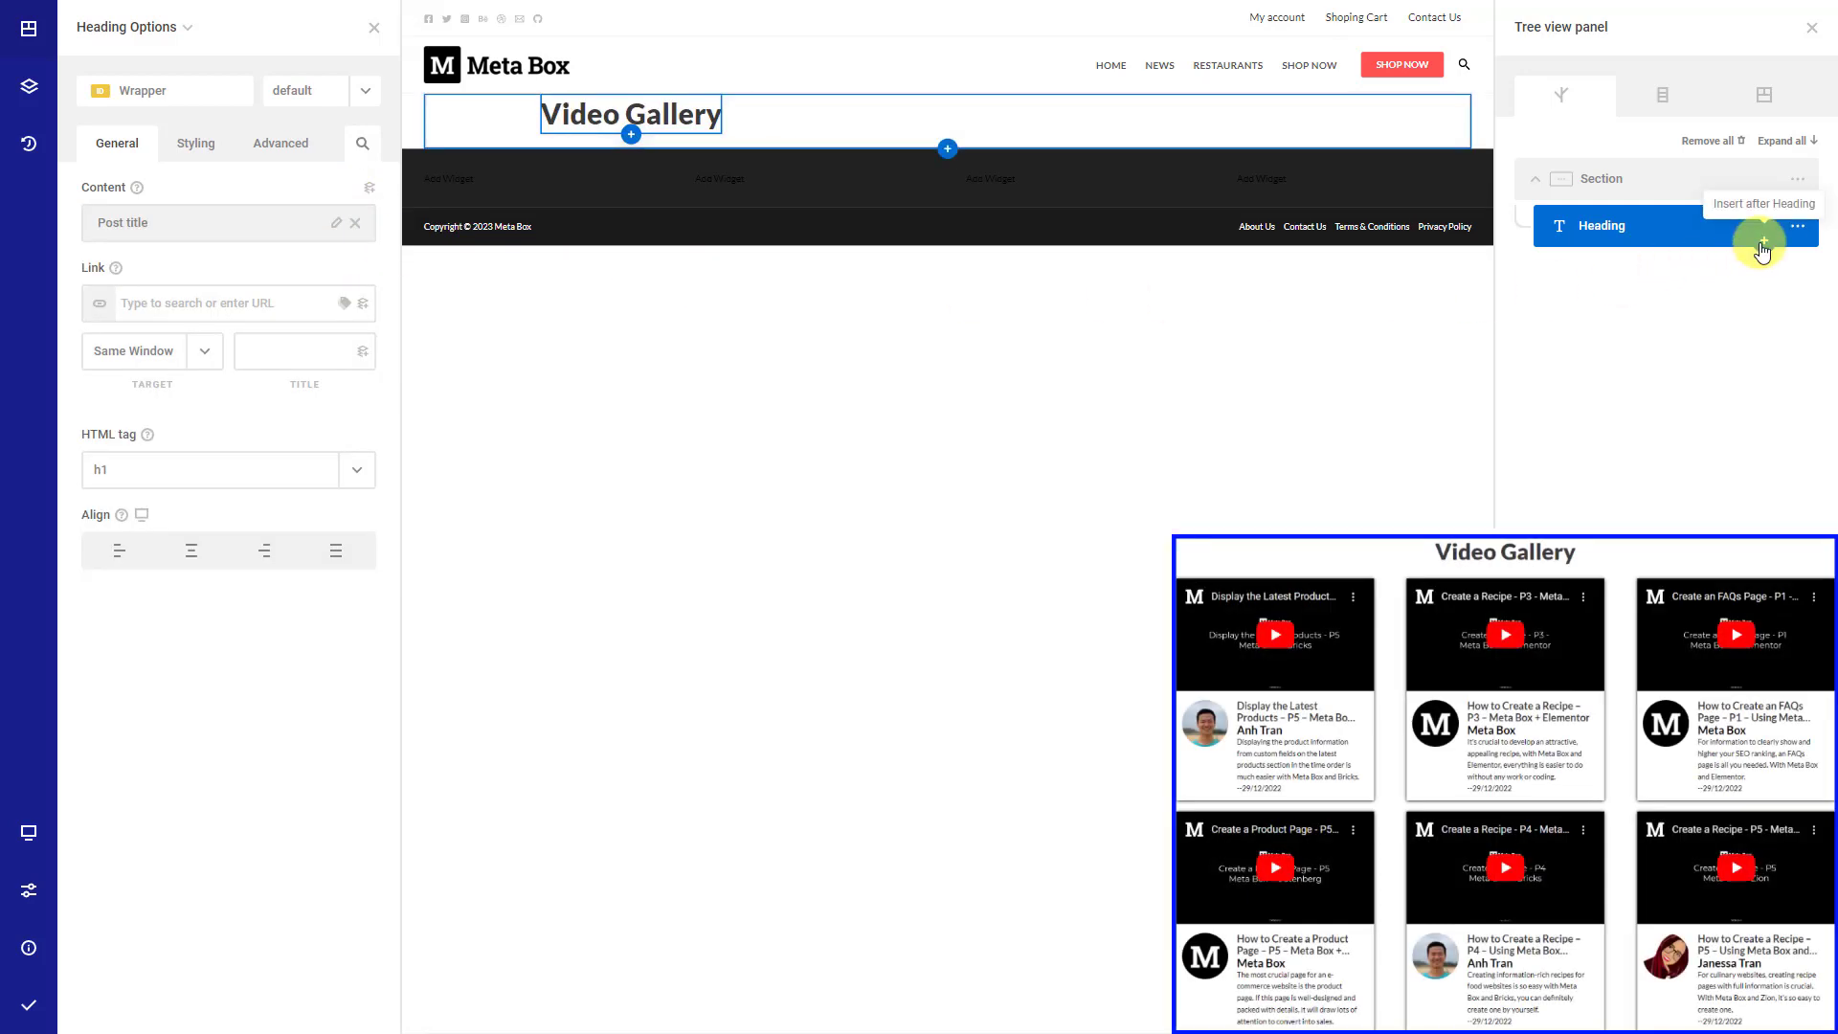
- Insert a Column element after the Heading inside the section
click(1762, 246)
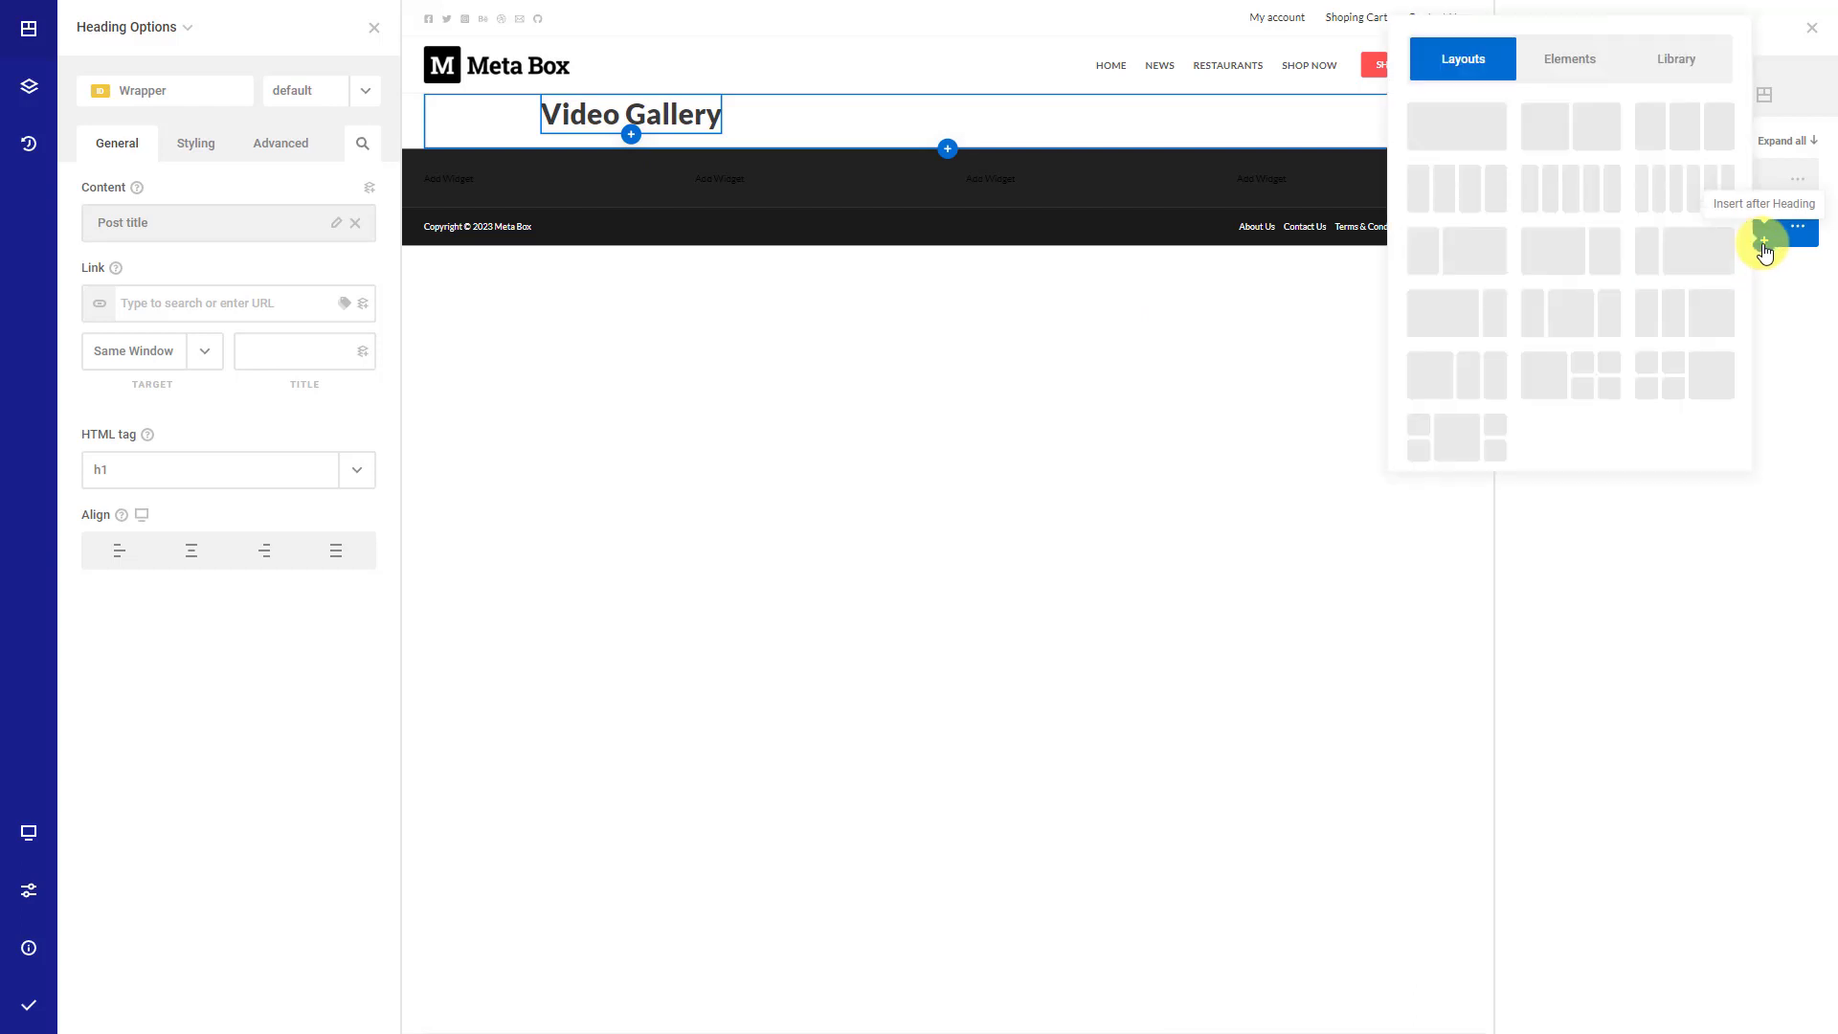
click(1590, 69)
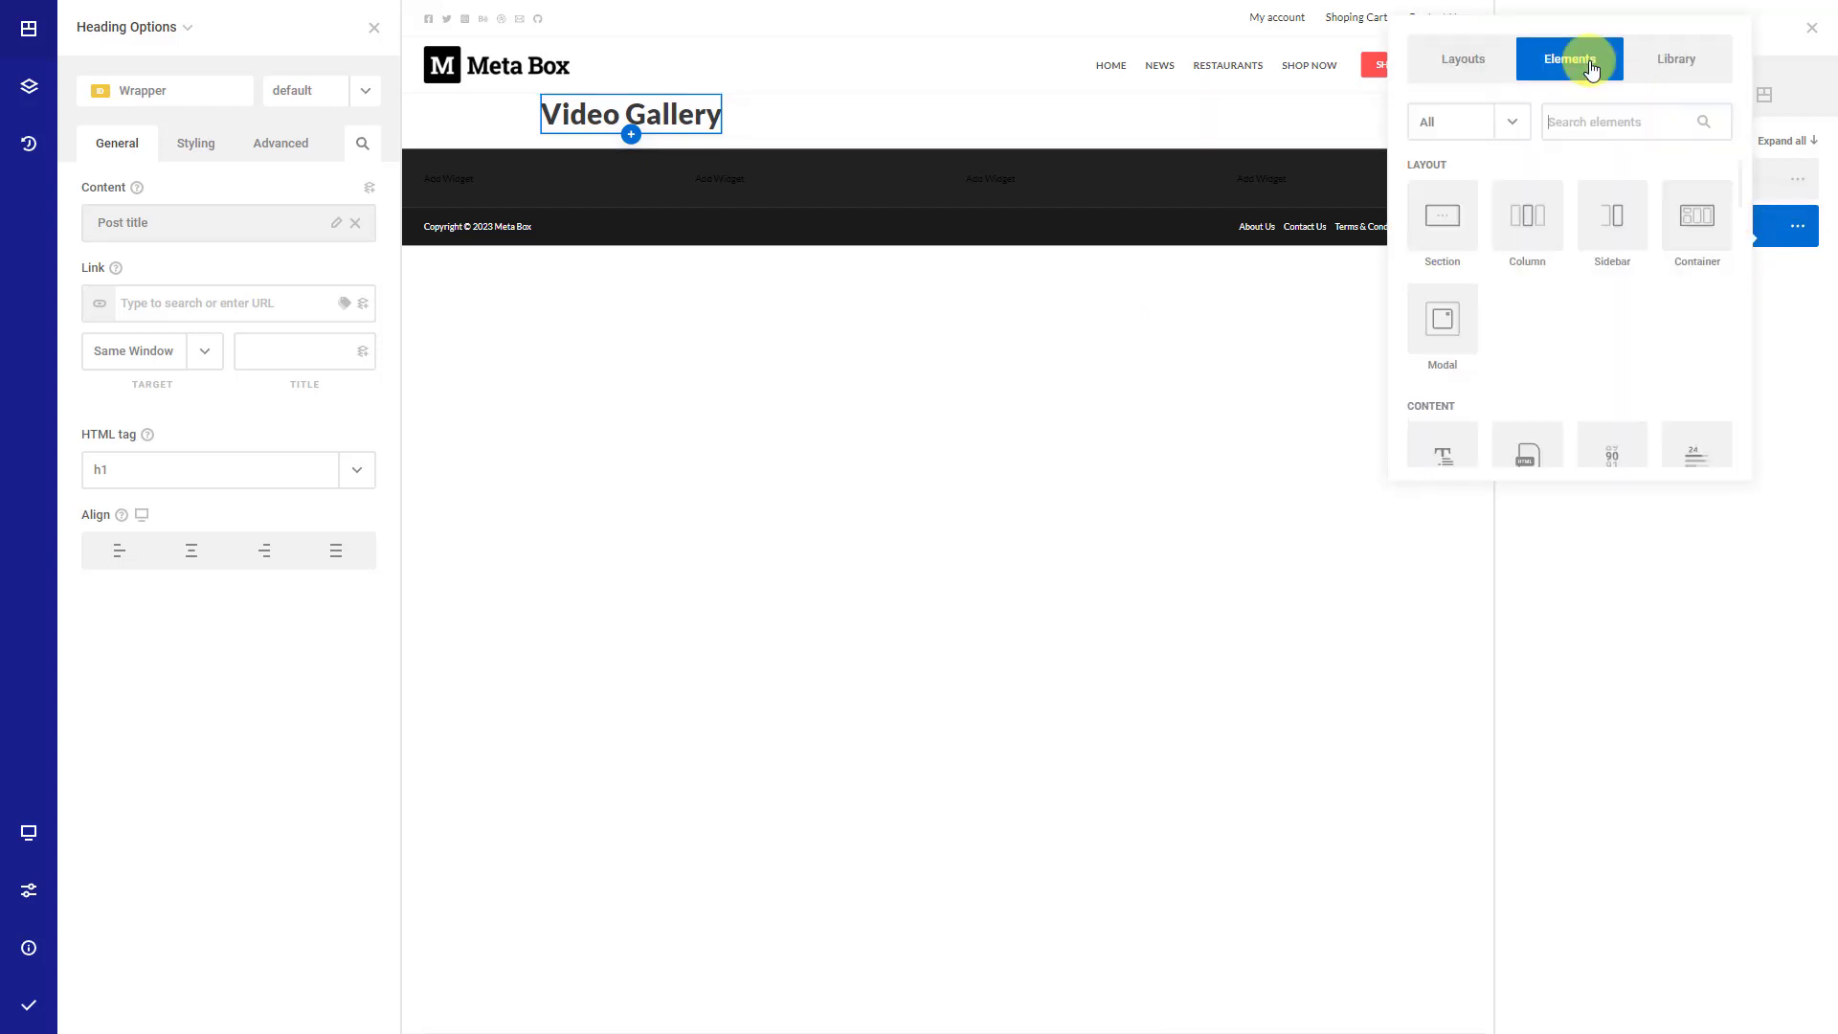
click(1528, 226)
click(1581, 276)
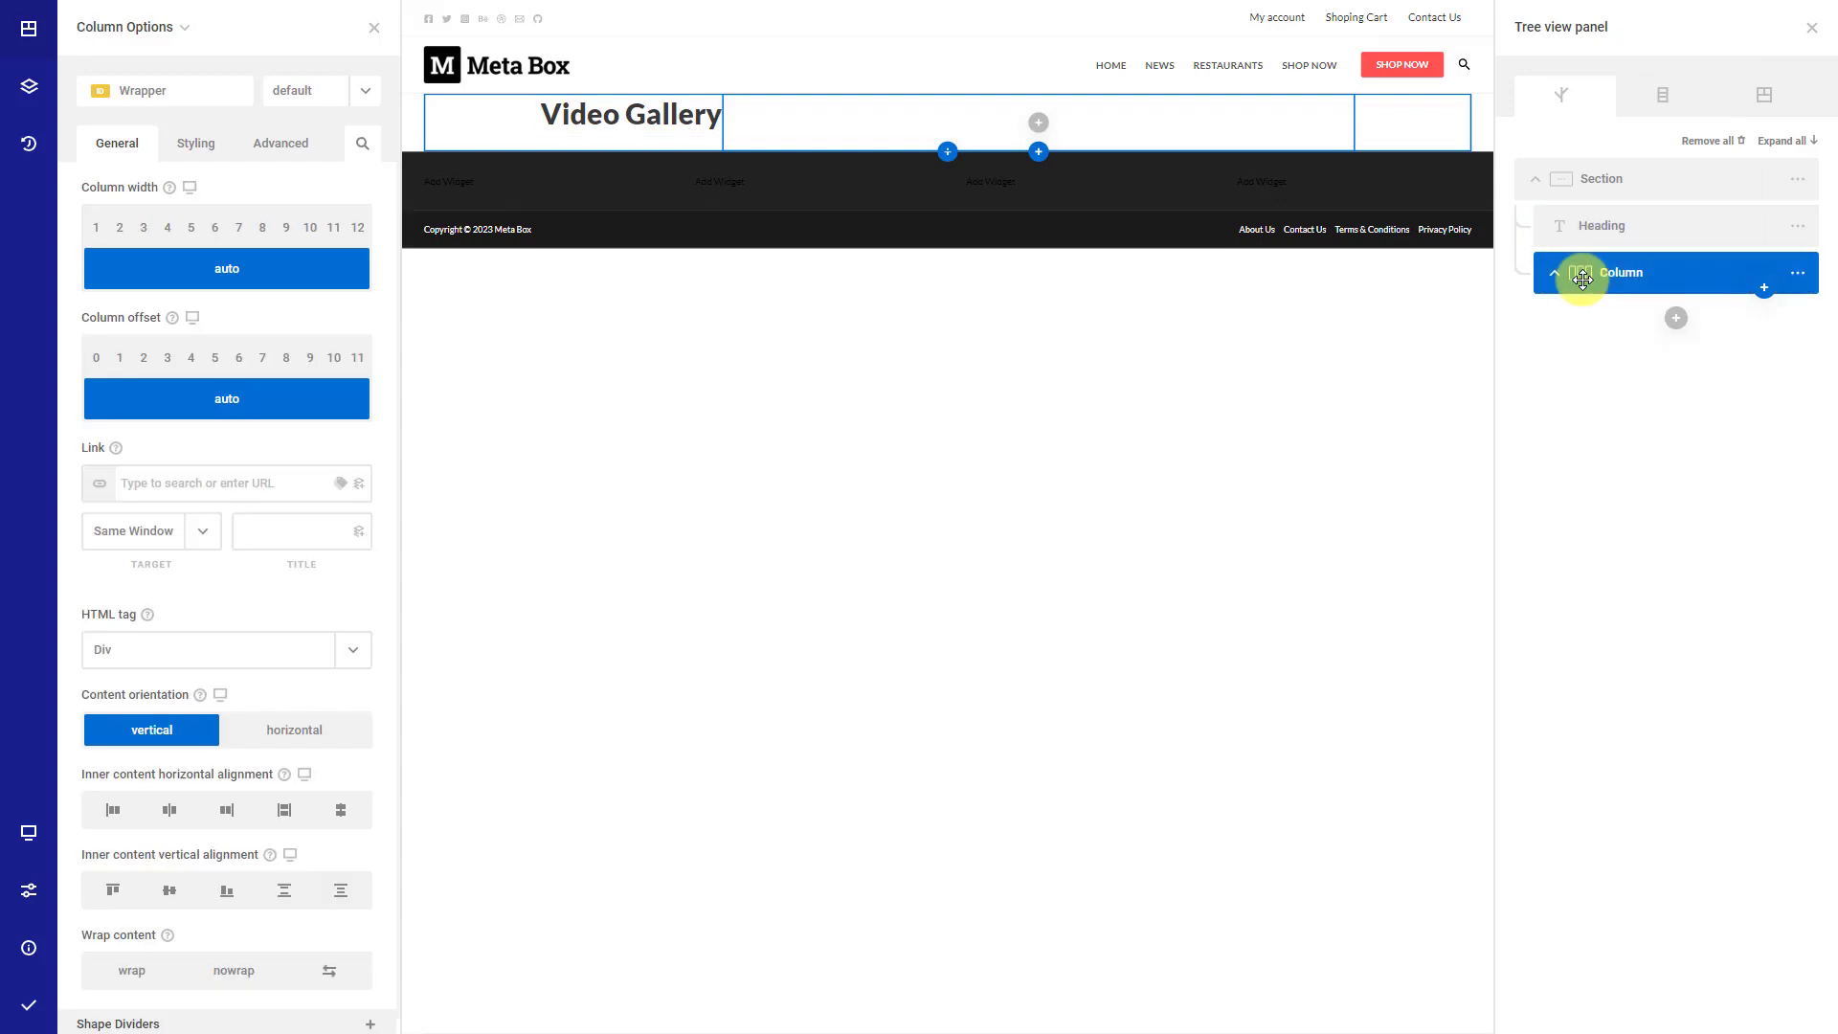
- Insert a Container element inside the column and select it
click(1675, 318)
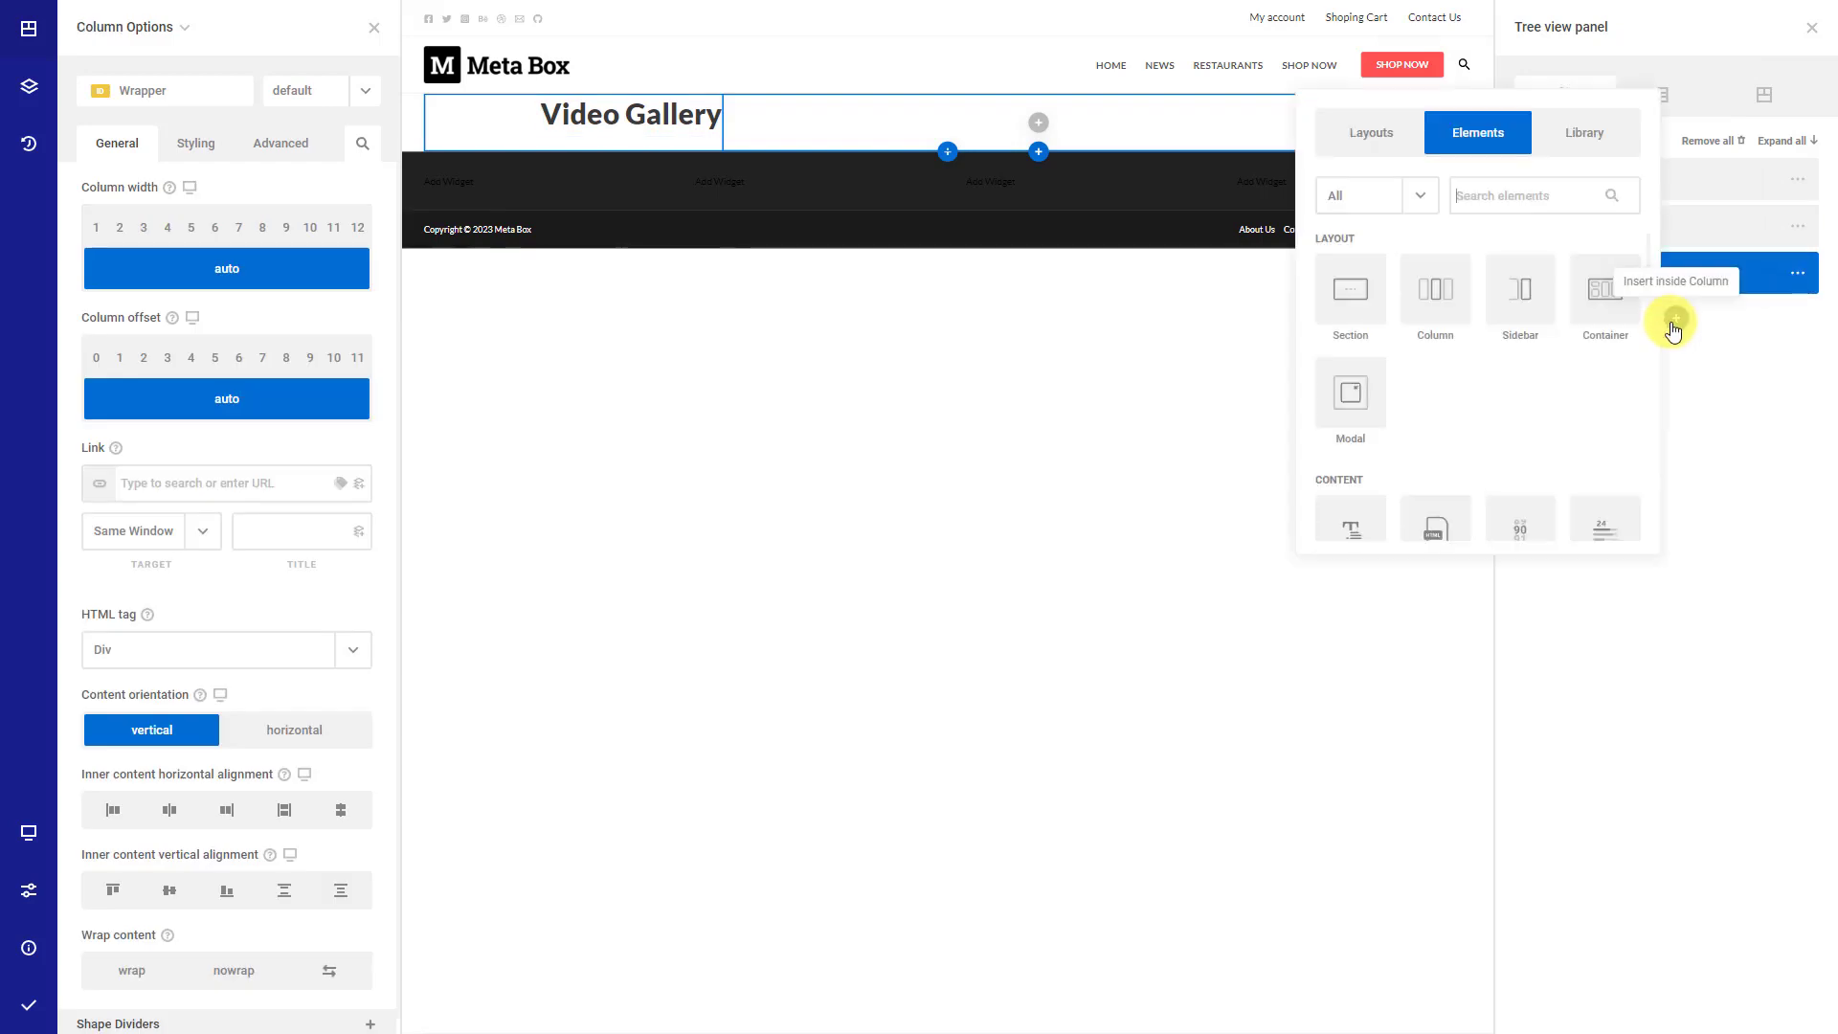
click(1632, 319)
click(1624, 330)
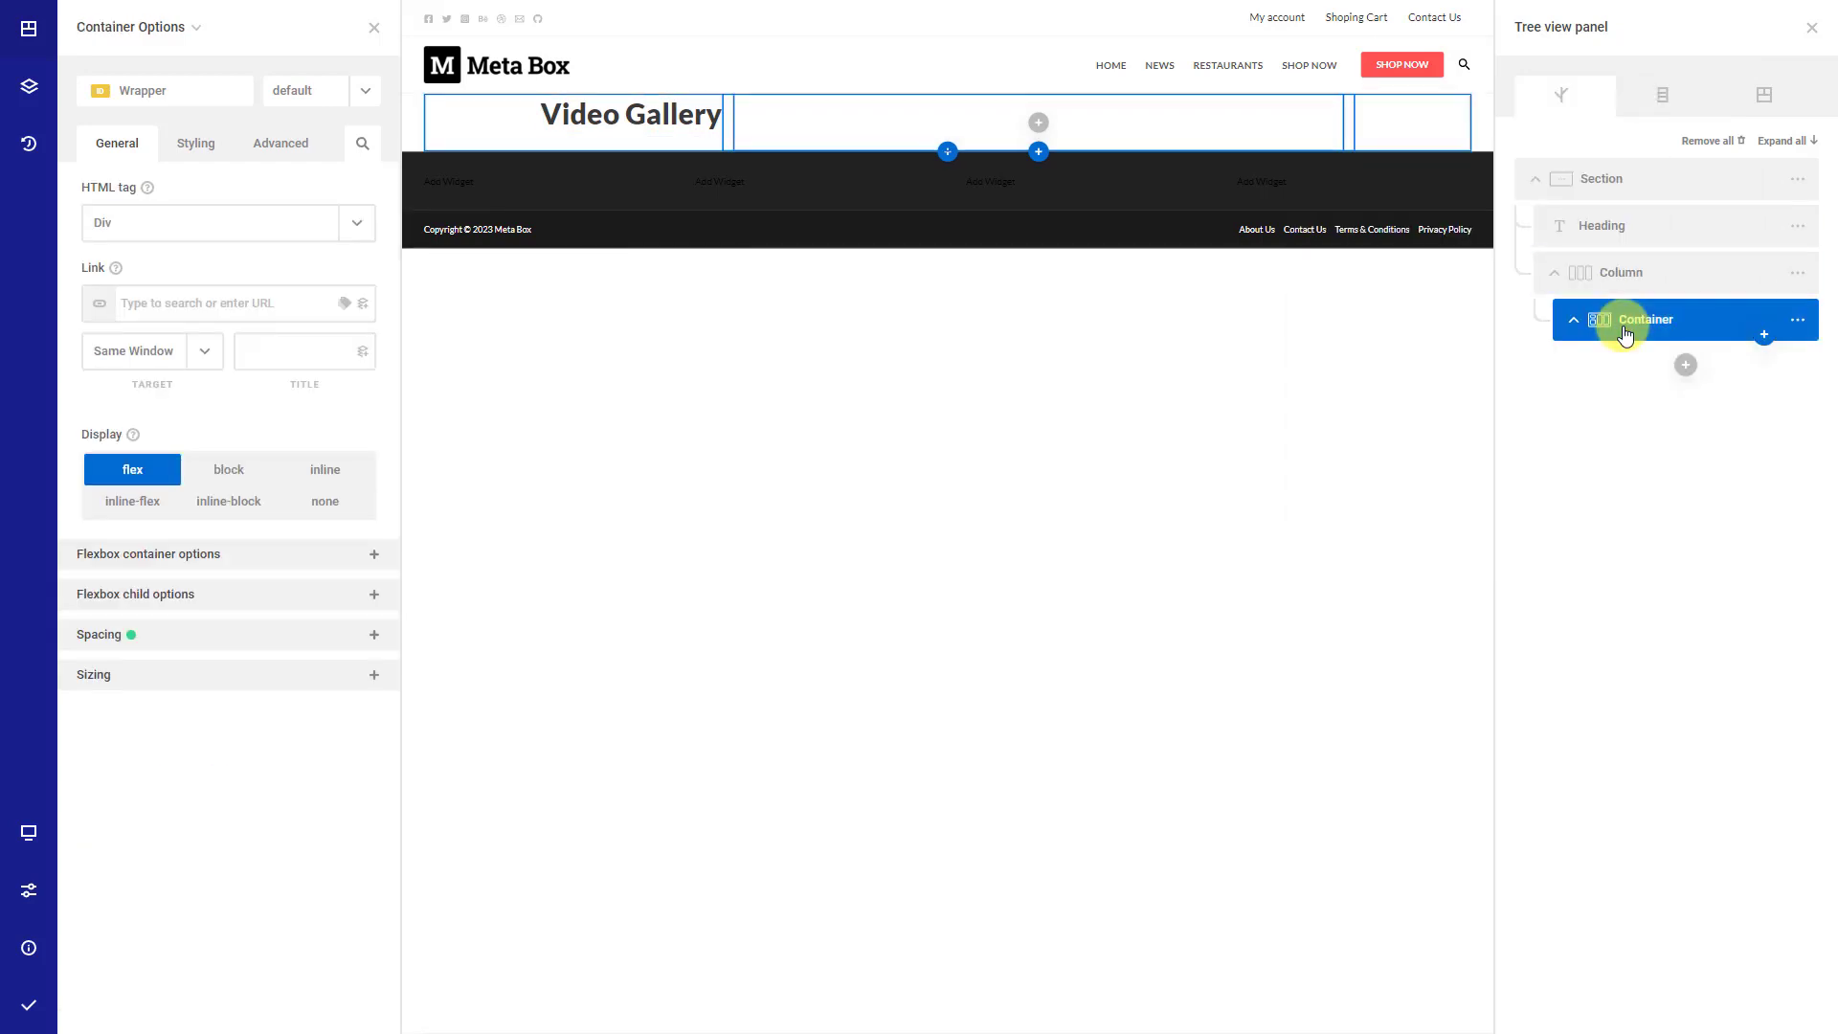
- Enable the container as a repeater provider with the Query builder query type and the Videos post type
click(279, 144)
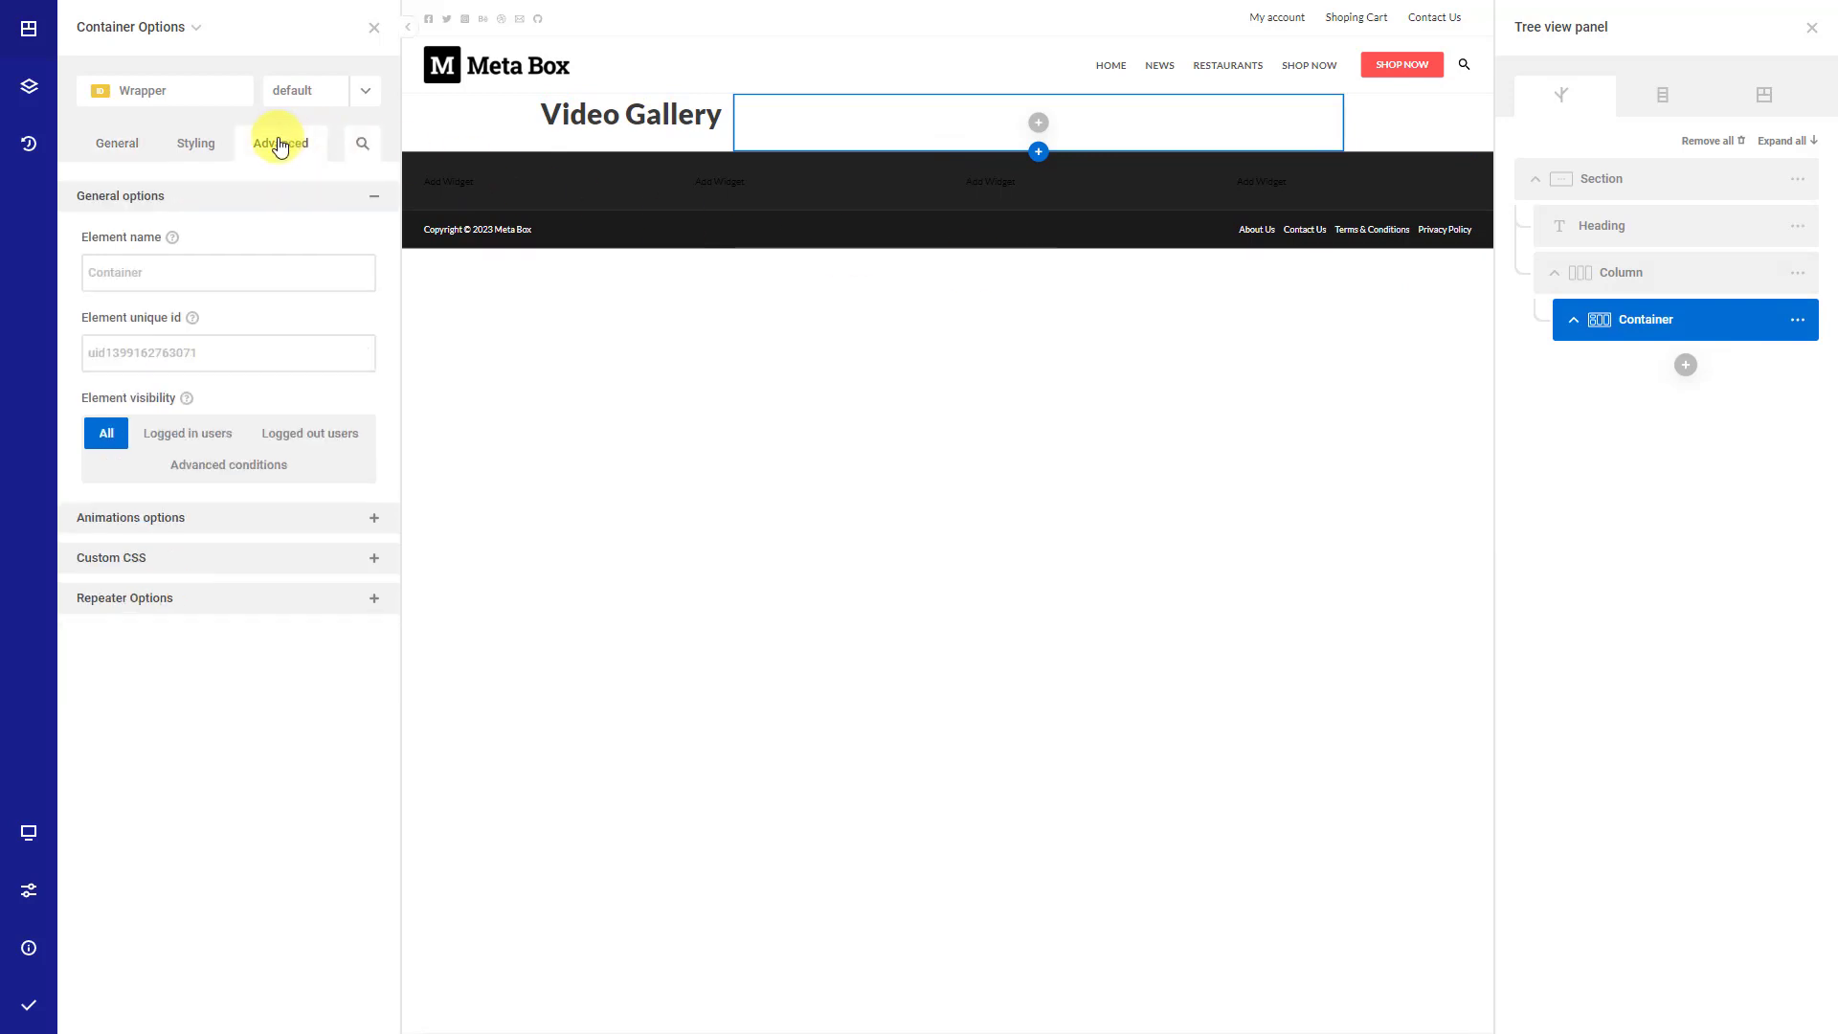
click(148, 601)
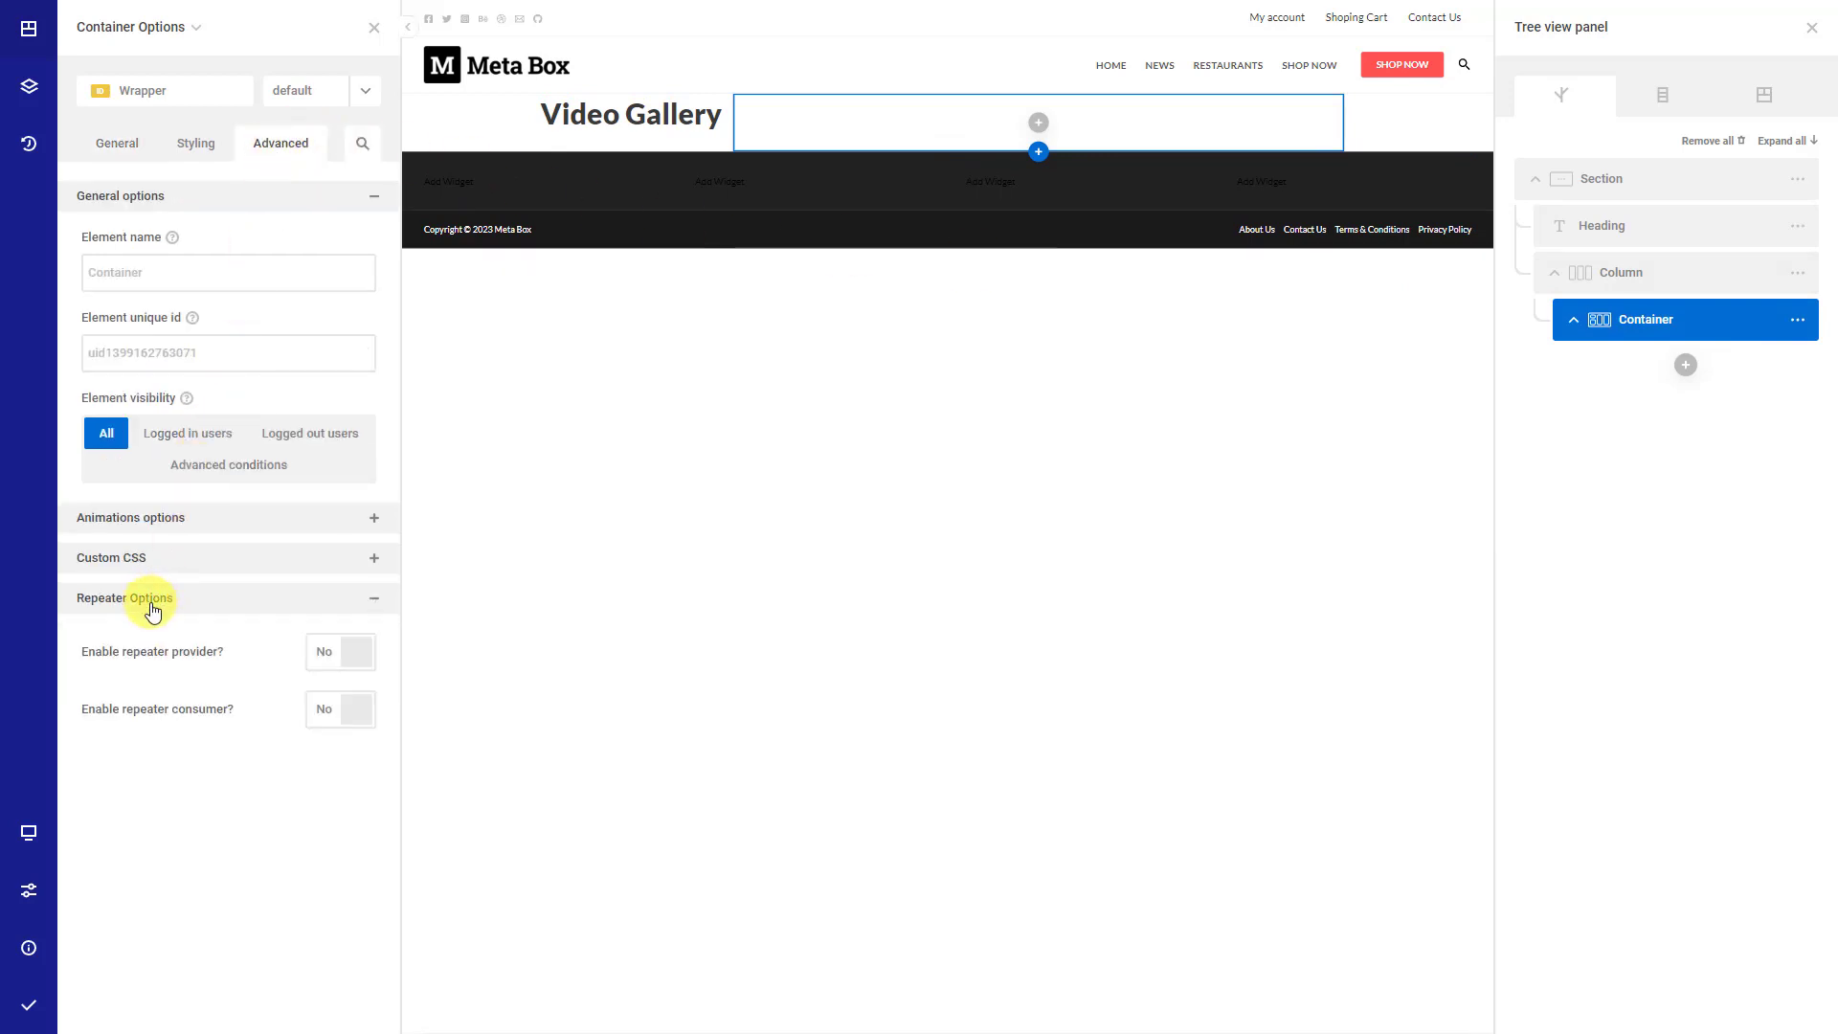
click(326, 661)
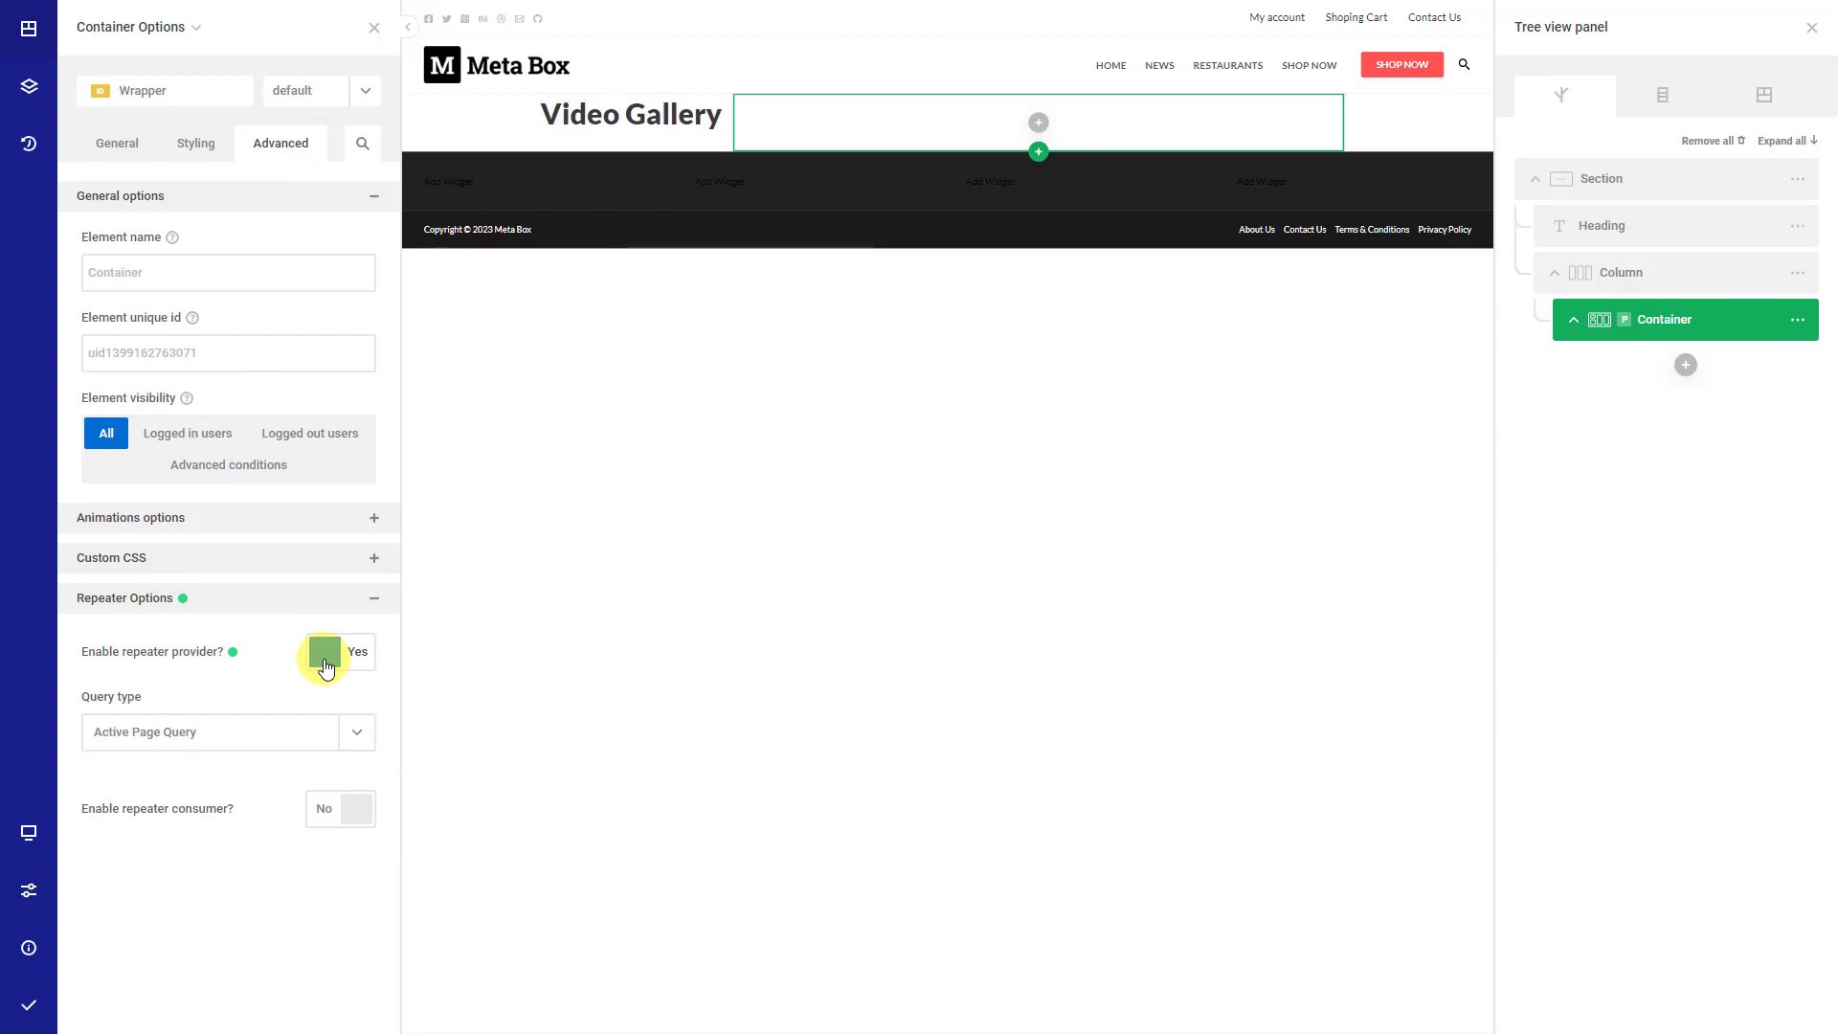
click(346, 733)
click(176, 823)
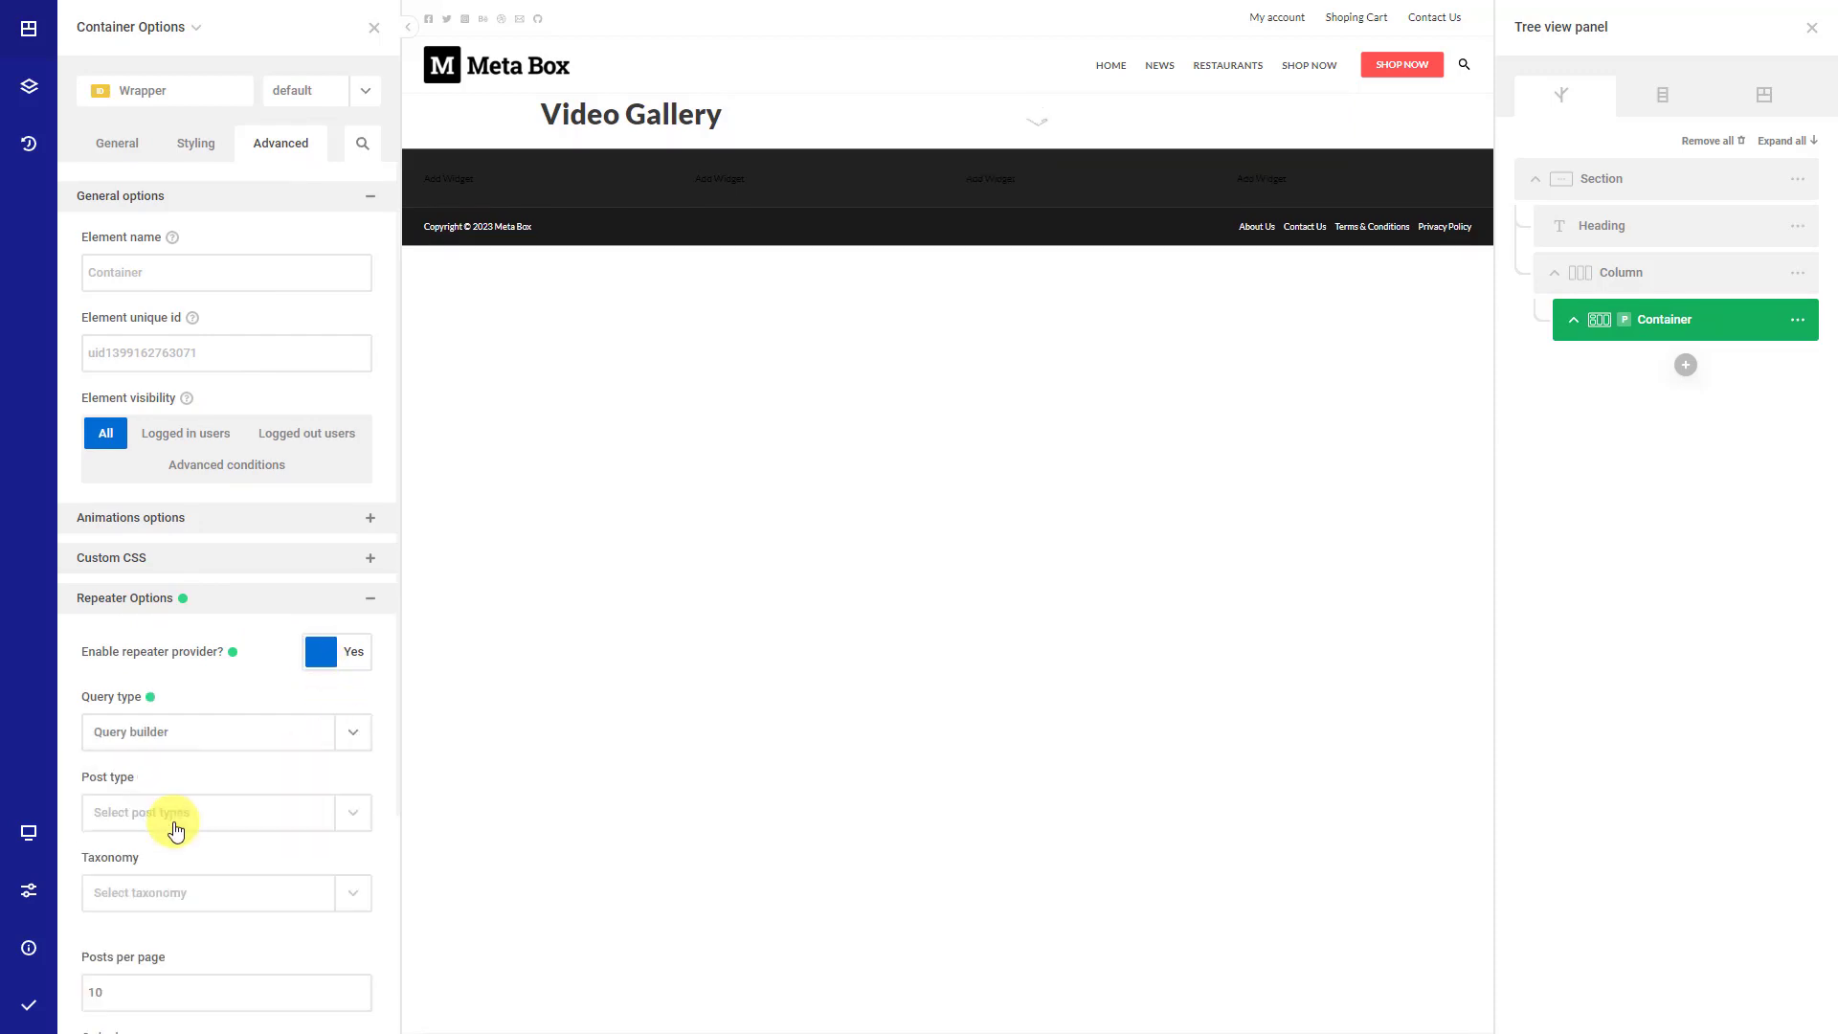
click(174, 823)
click(128, 751)
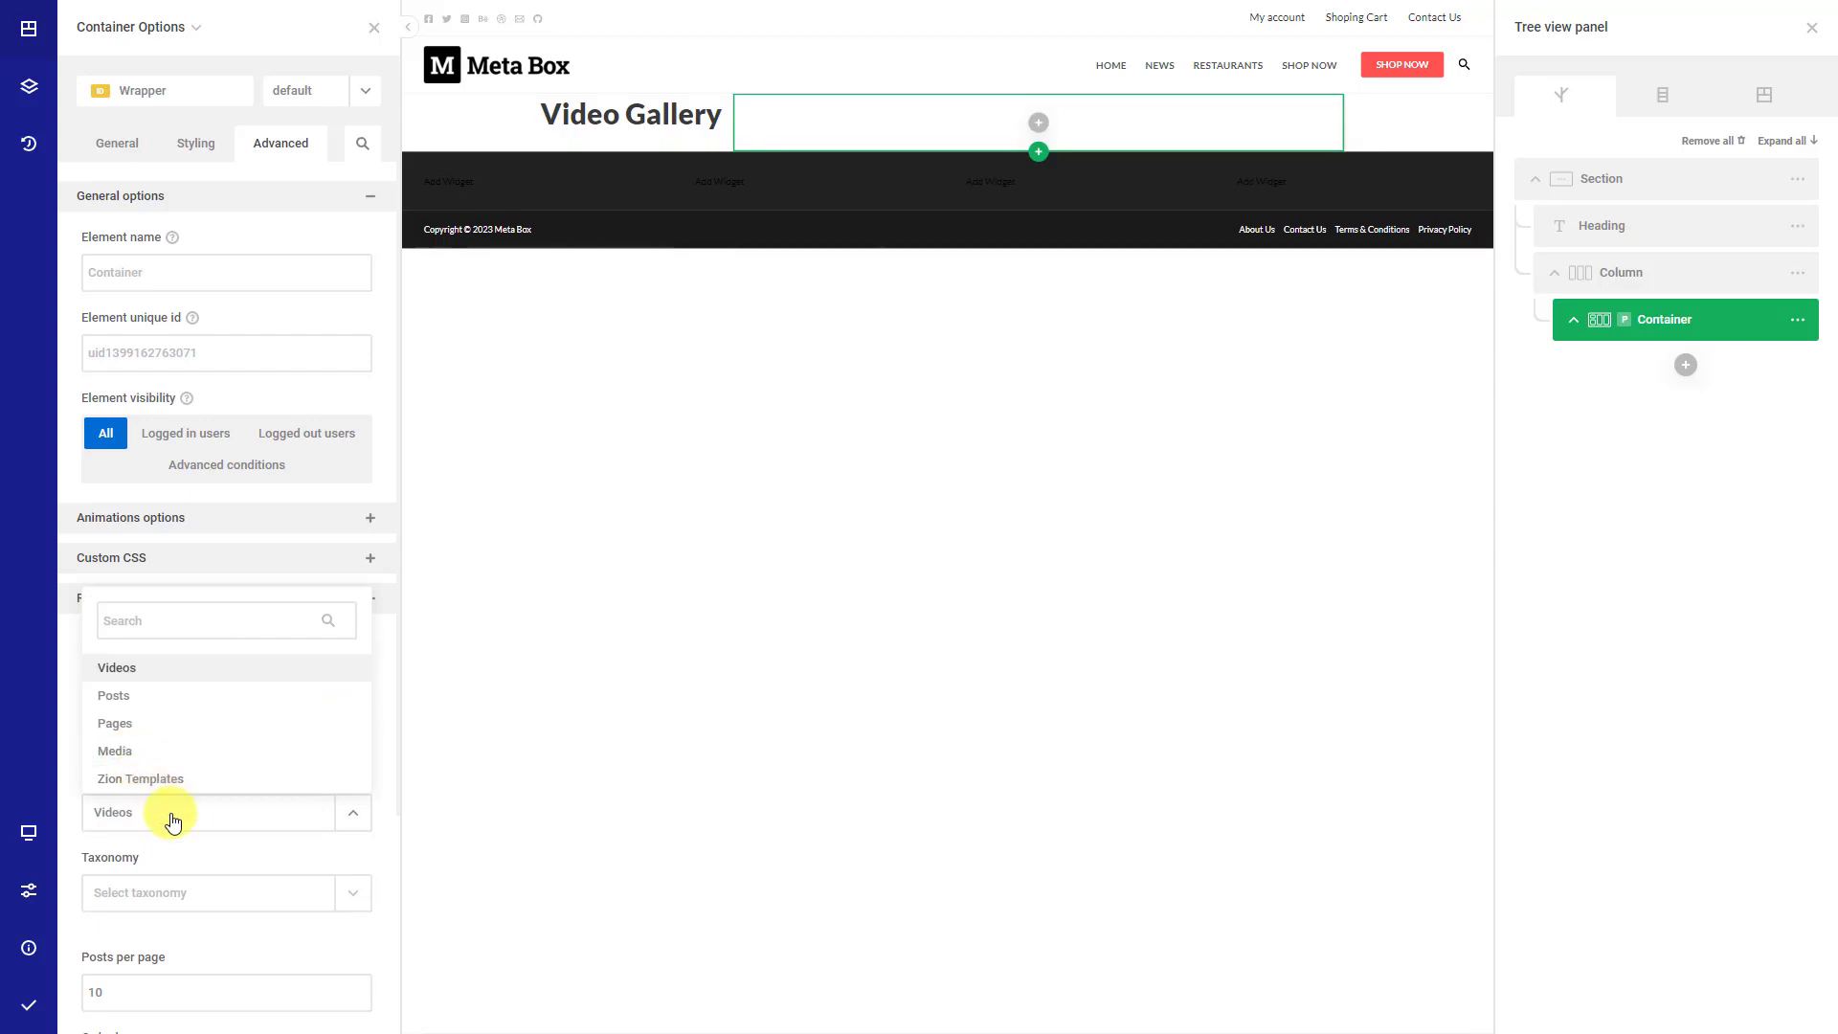
click(173, 821)
- Set the container's repeater query to 8 posts per page and enable it as a repeater consumer
scroll(186, 852, down, 2)
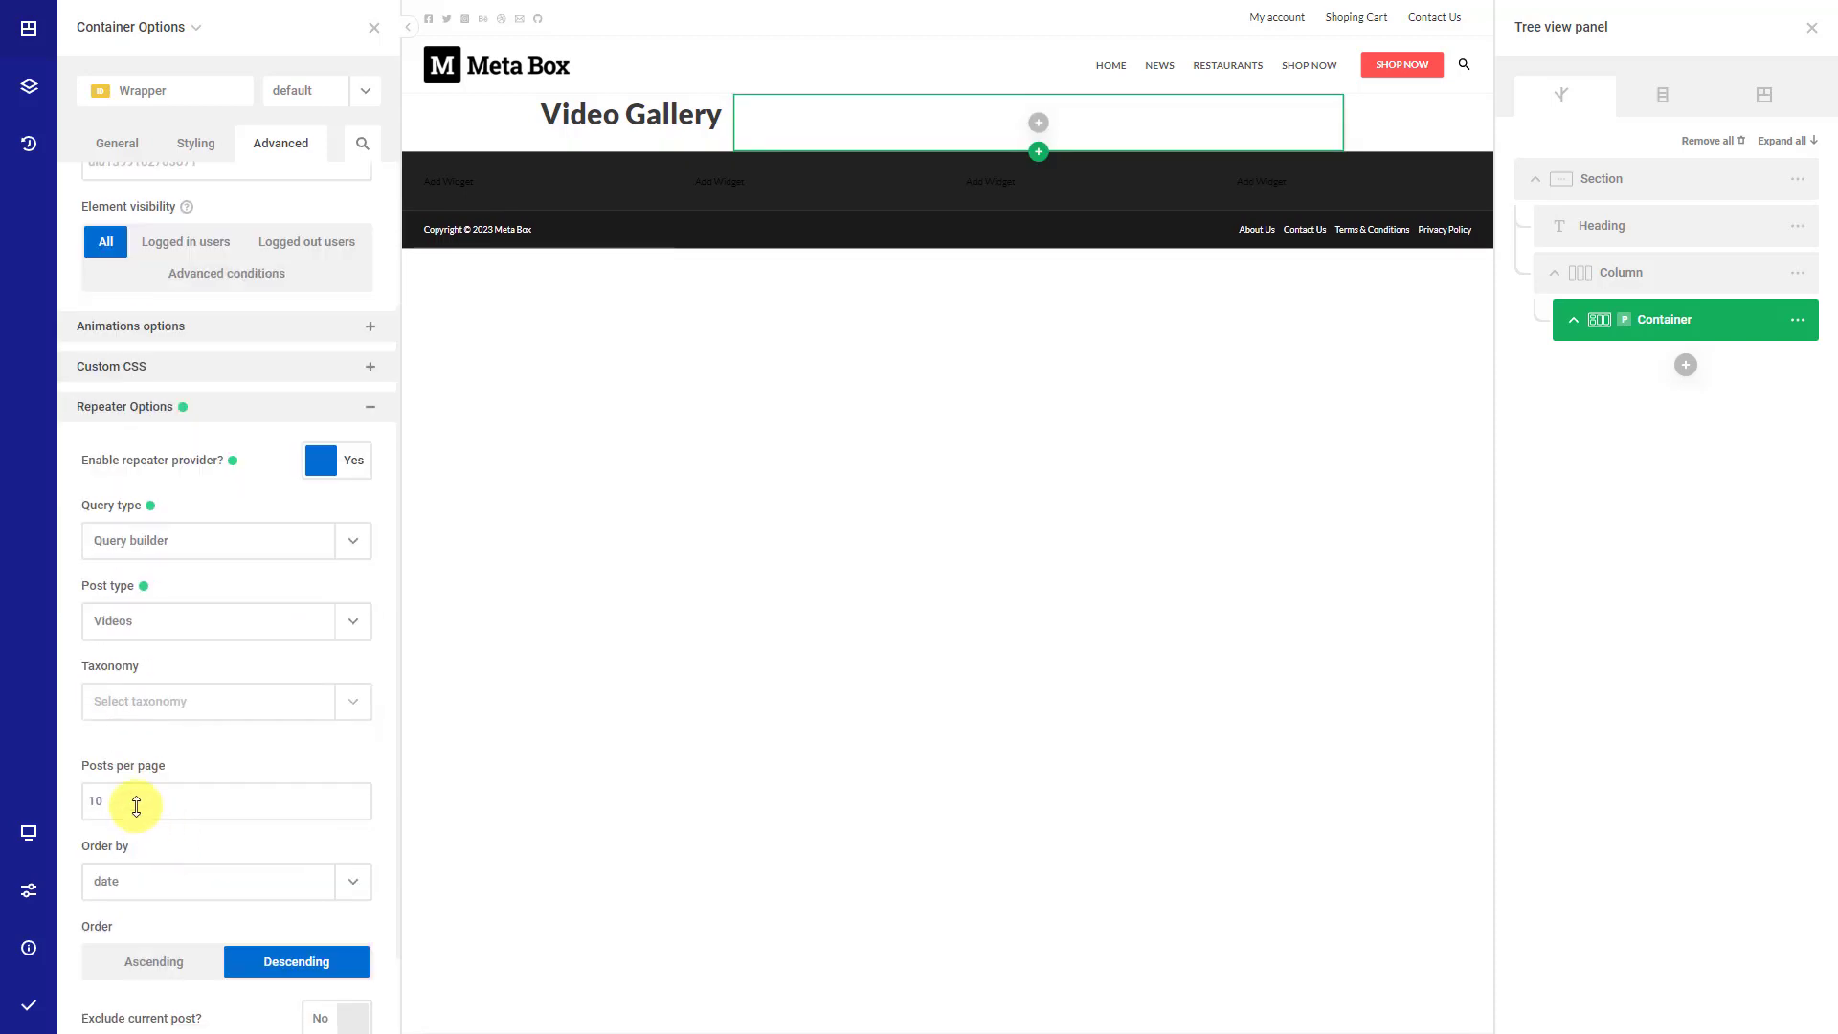
click(136, 802)
key(BackSpace)
key(BackSpace)
text(9)
scroll(136, 806, down, 1)
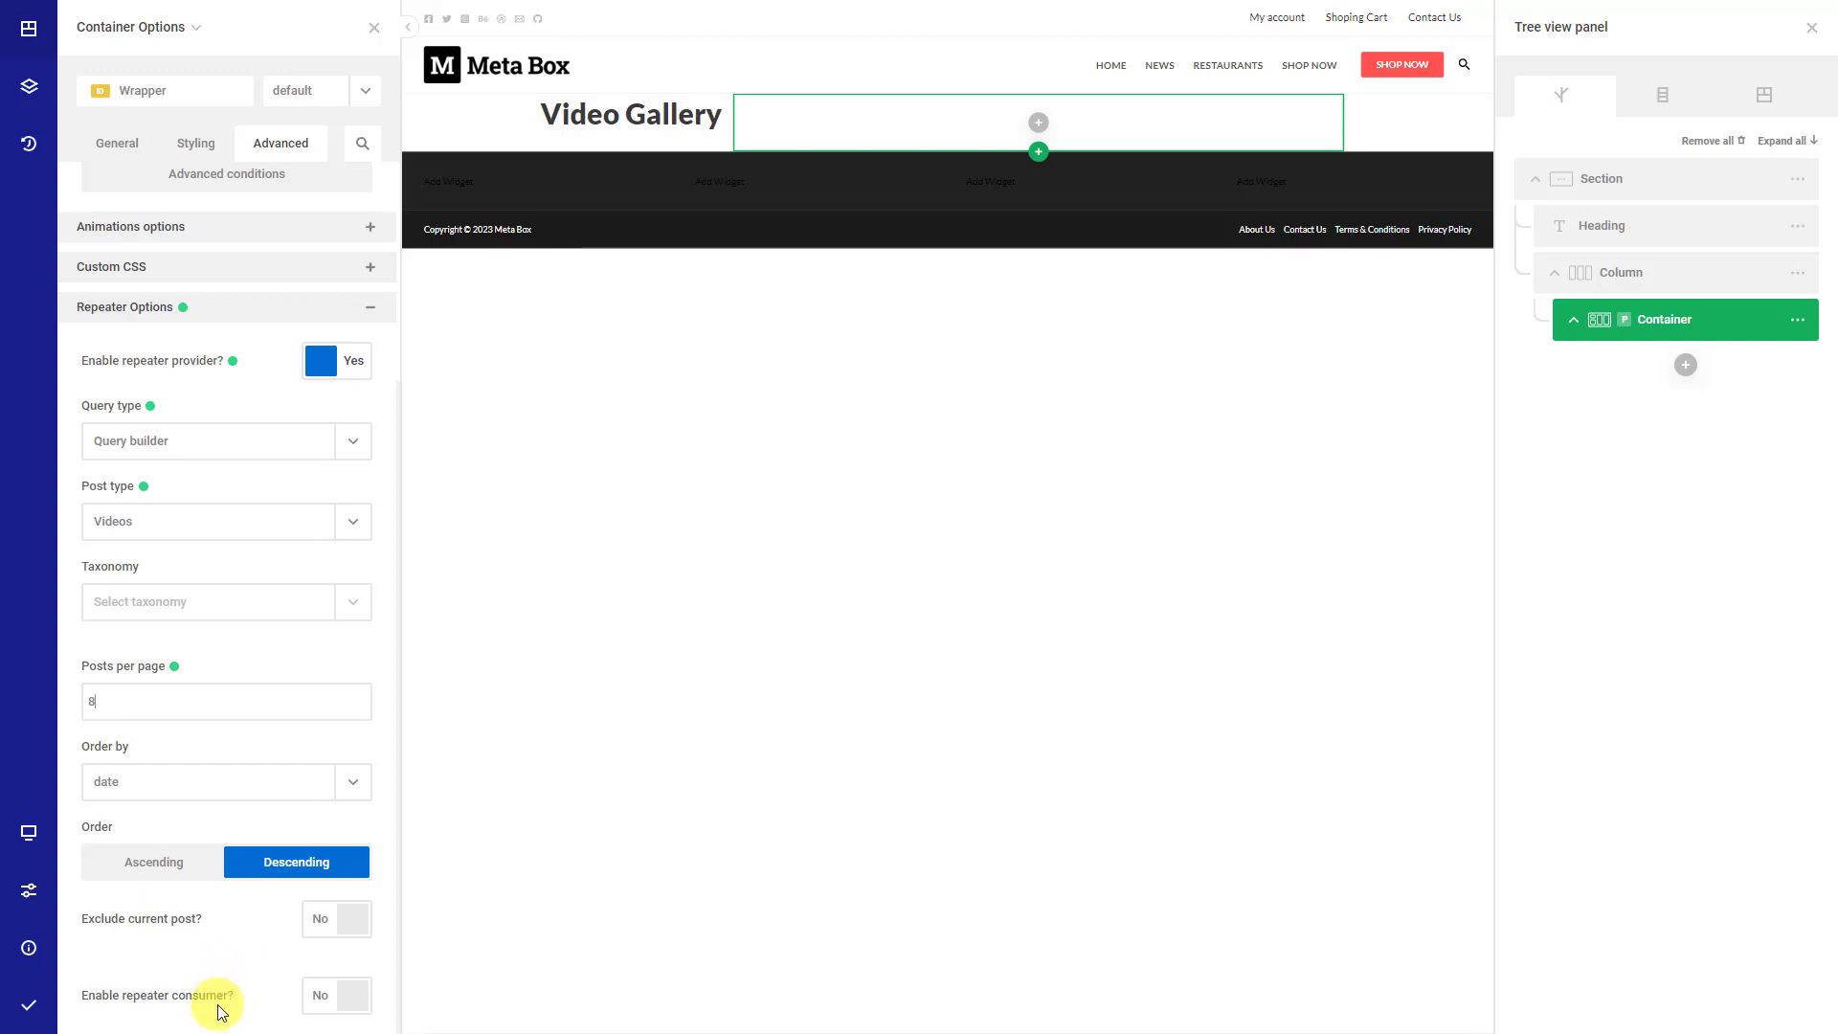
click(340, 1000)
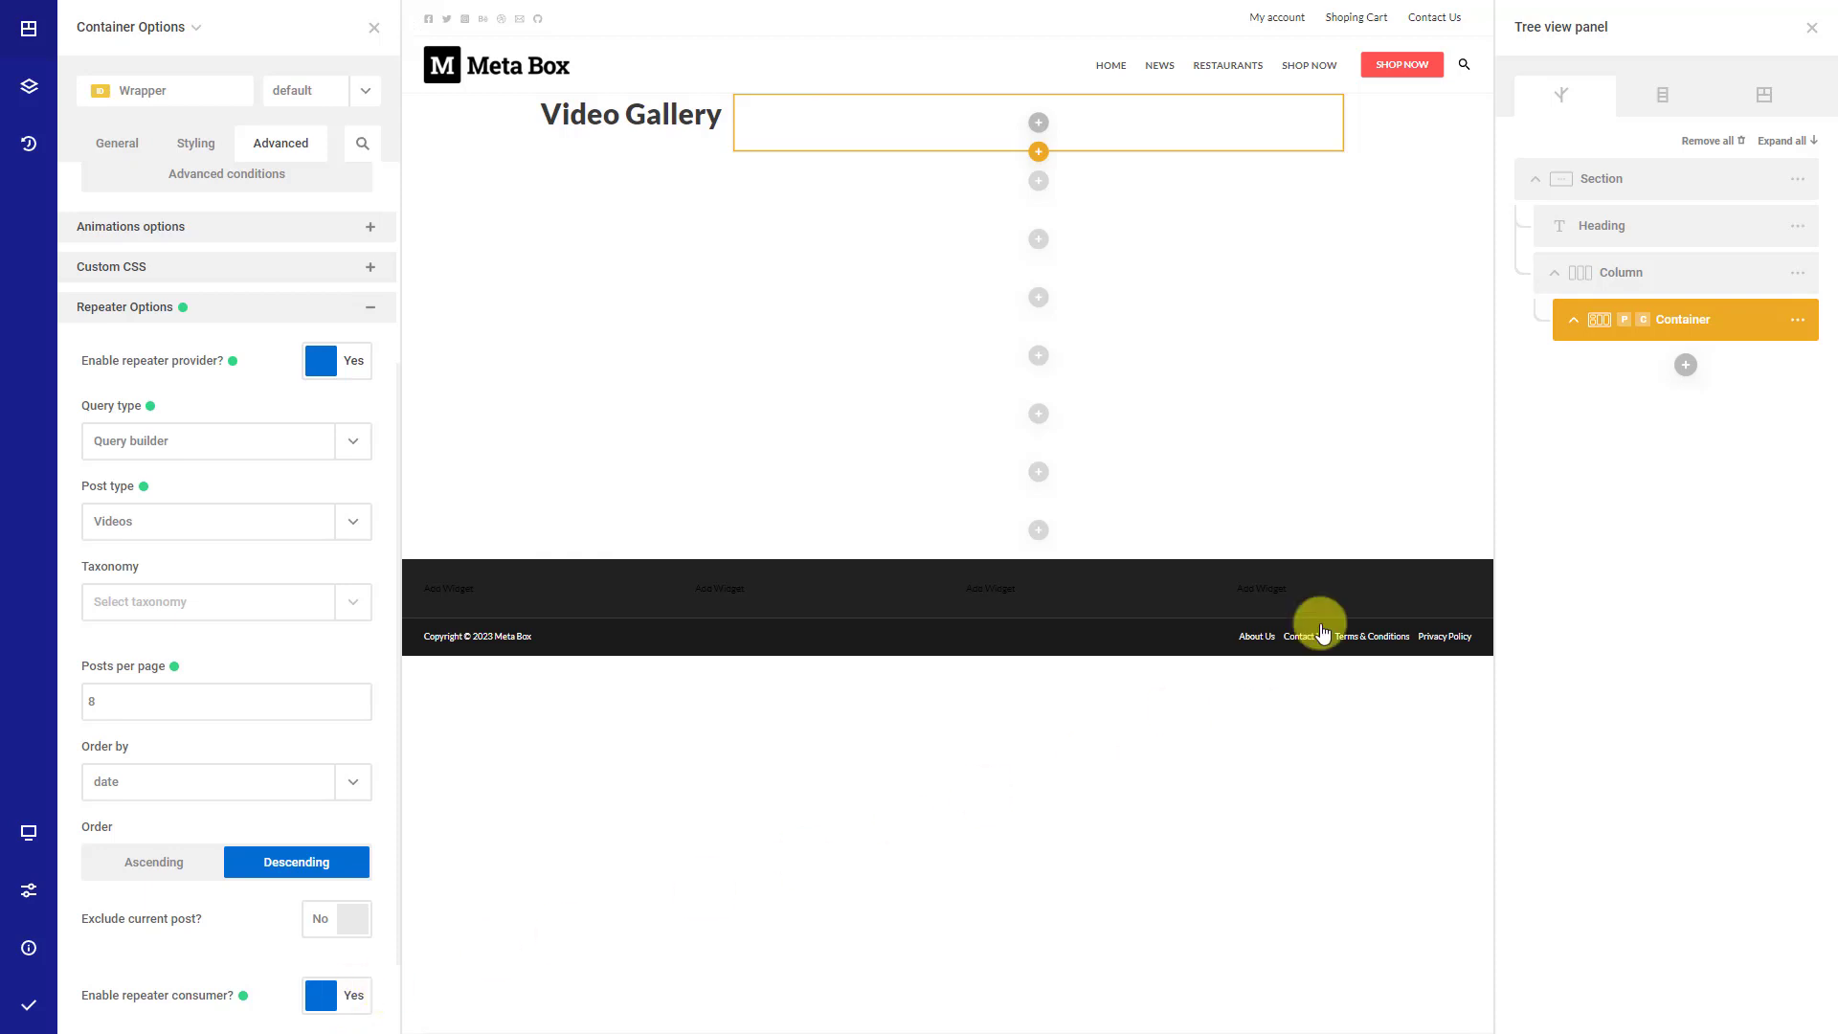
- Insert a Text element inside the repeater container
click(1686, 365)
click(1506, 196)
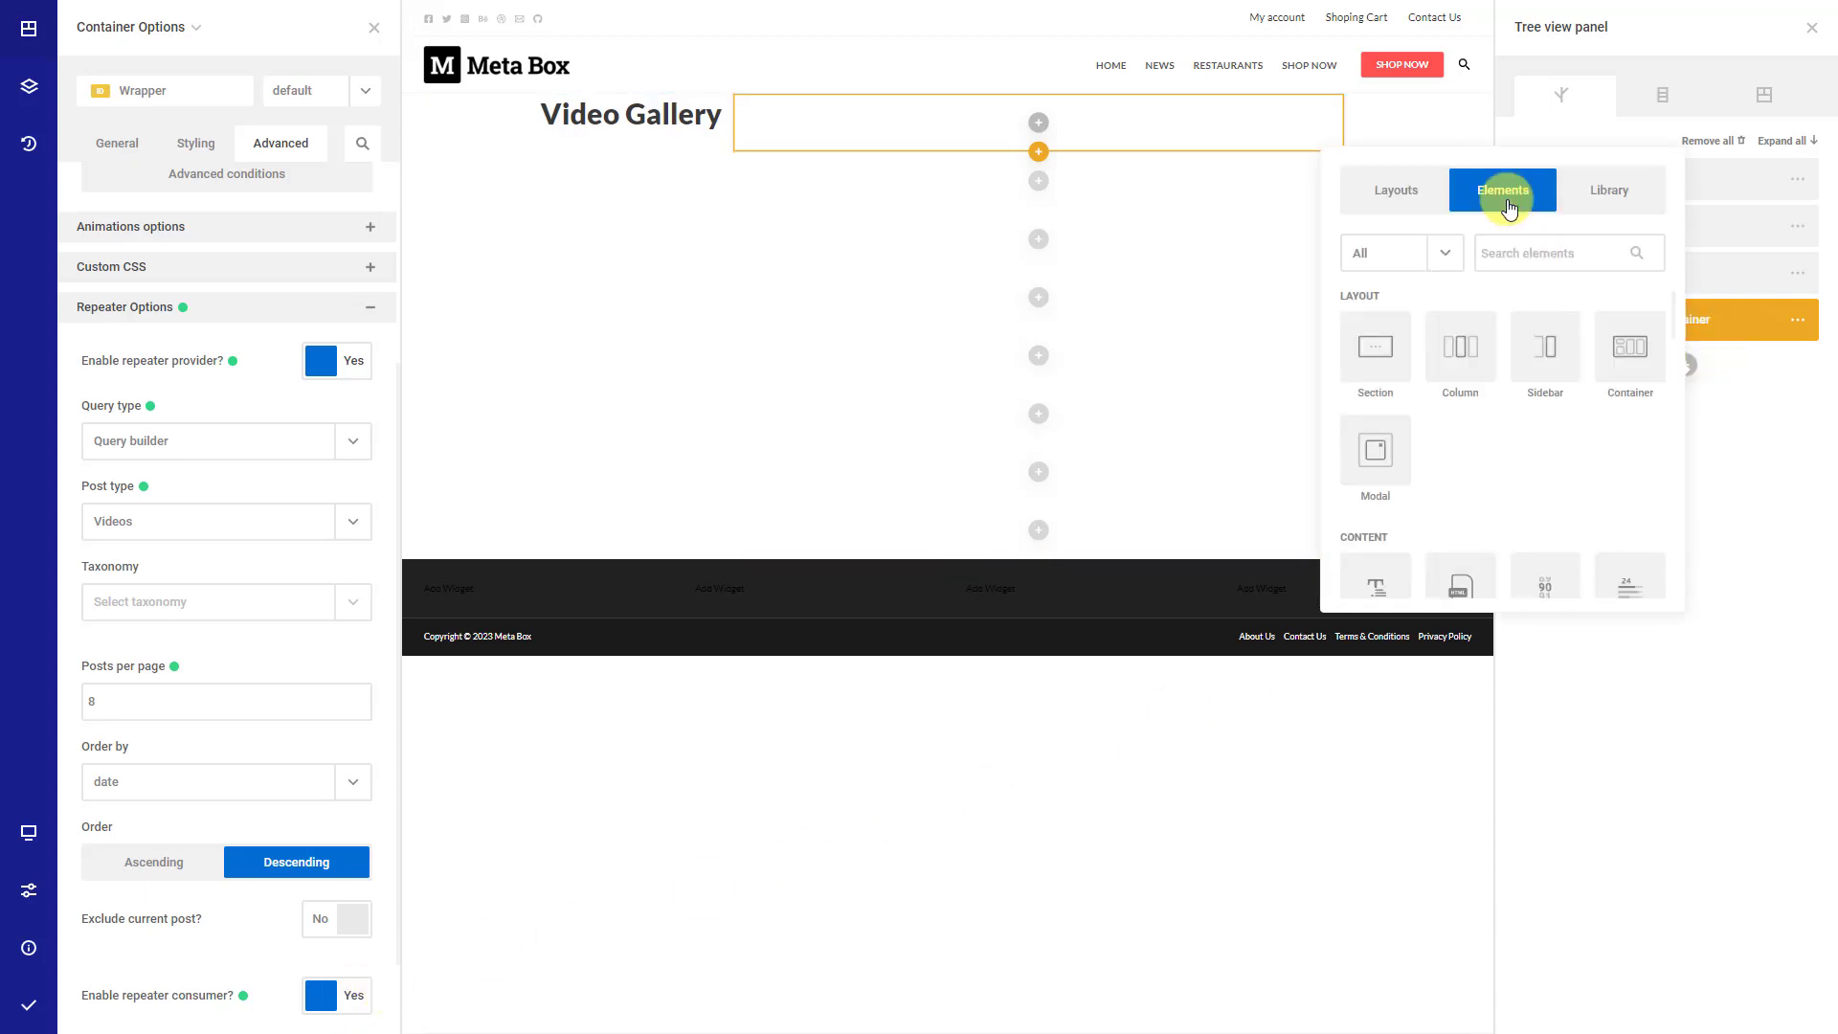
text(t)
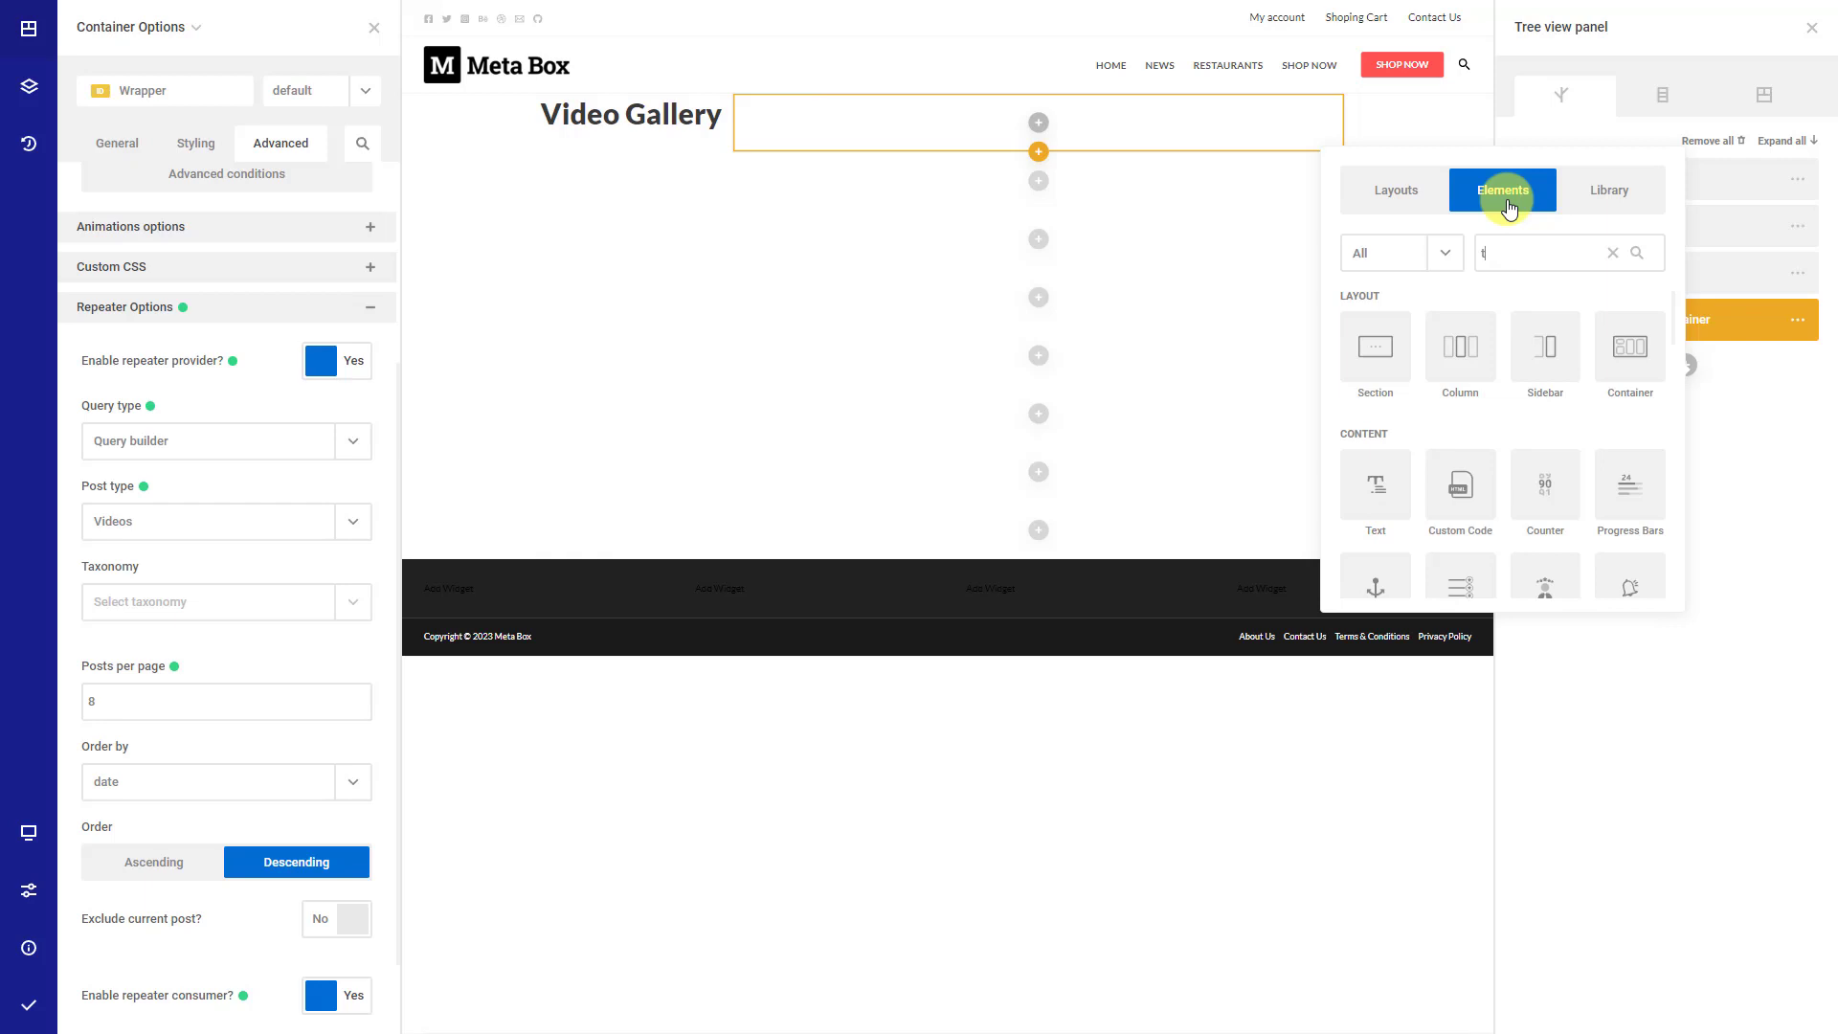
click(1376, 491)
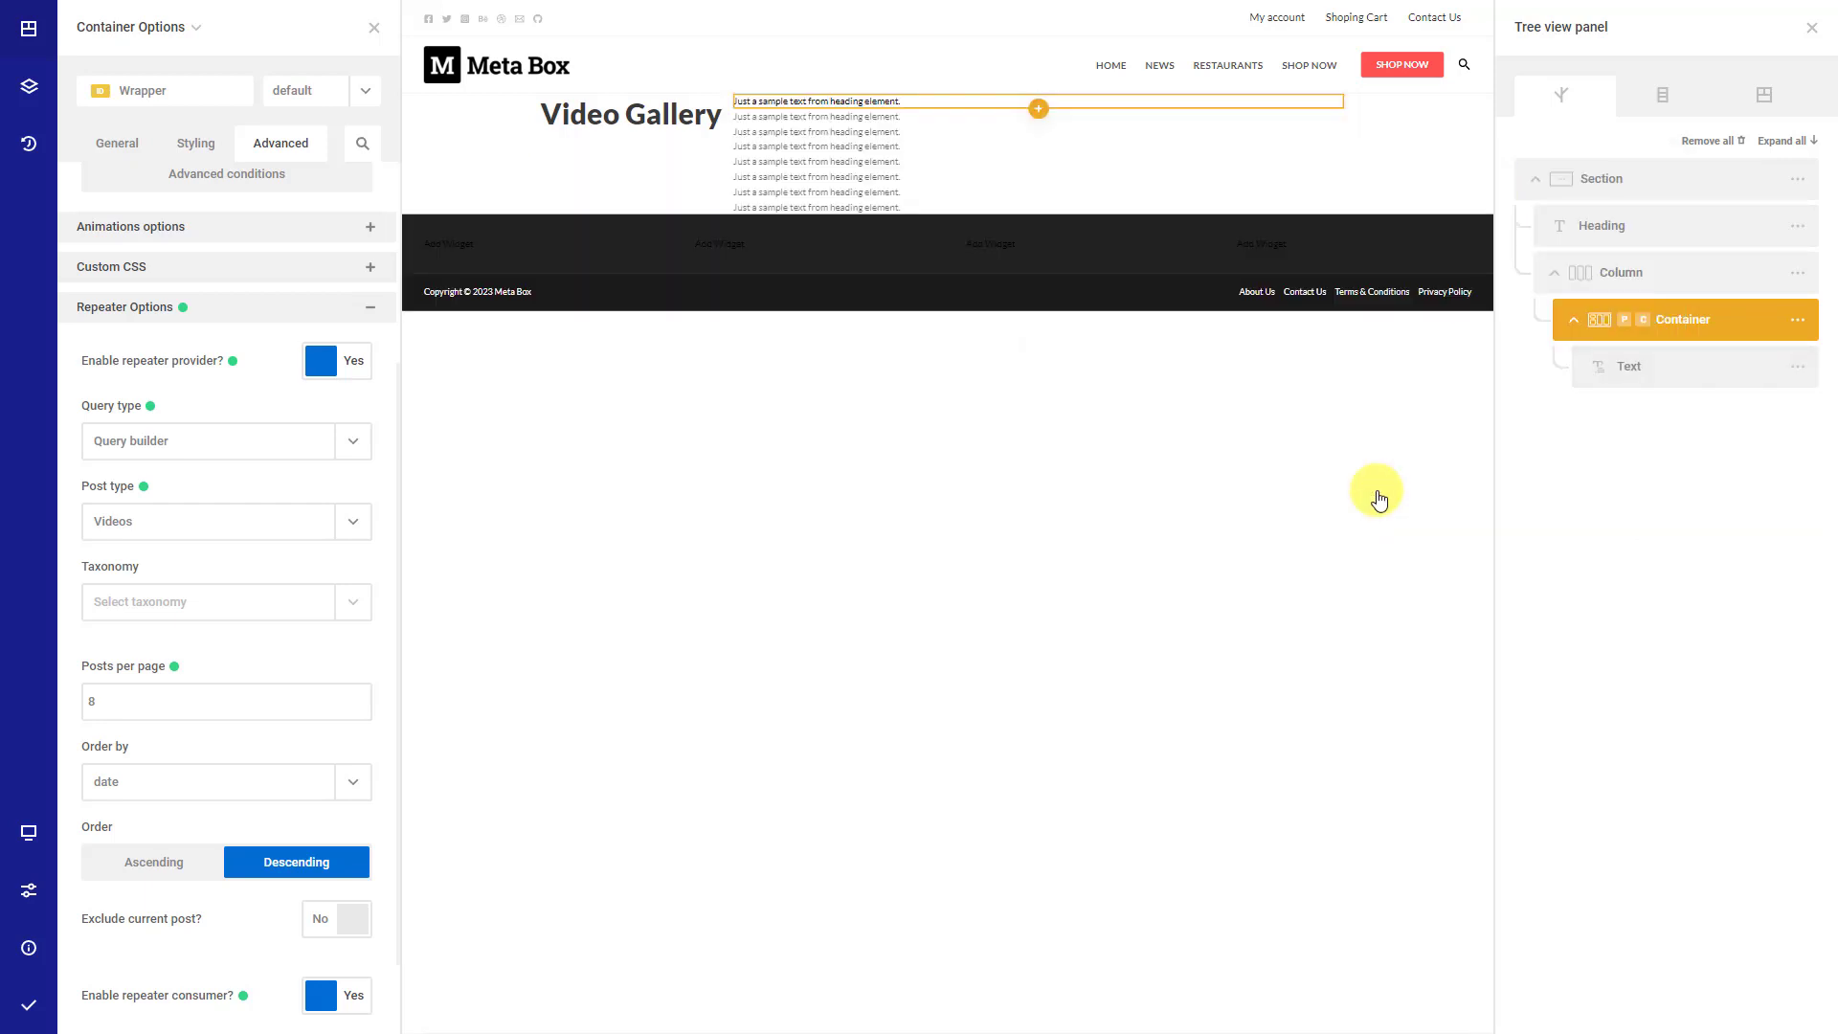
- Set the Text element's content to the dynamic Meta Box Field data, displaying the Video oEmbed field
click(1596, 363)
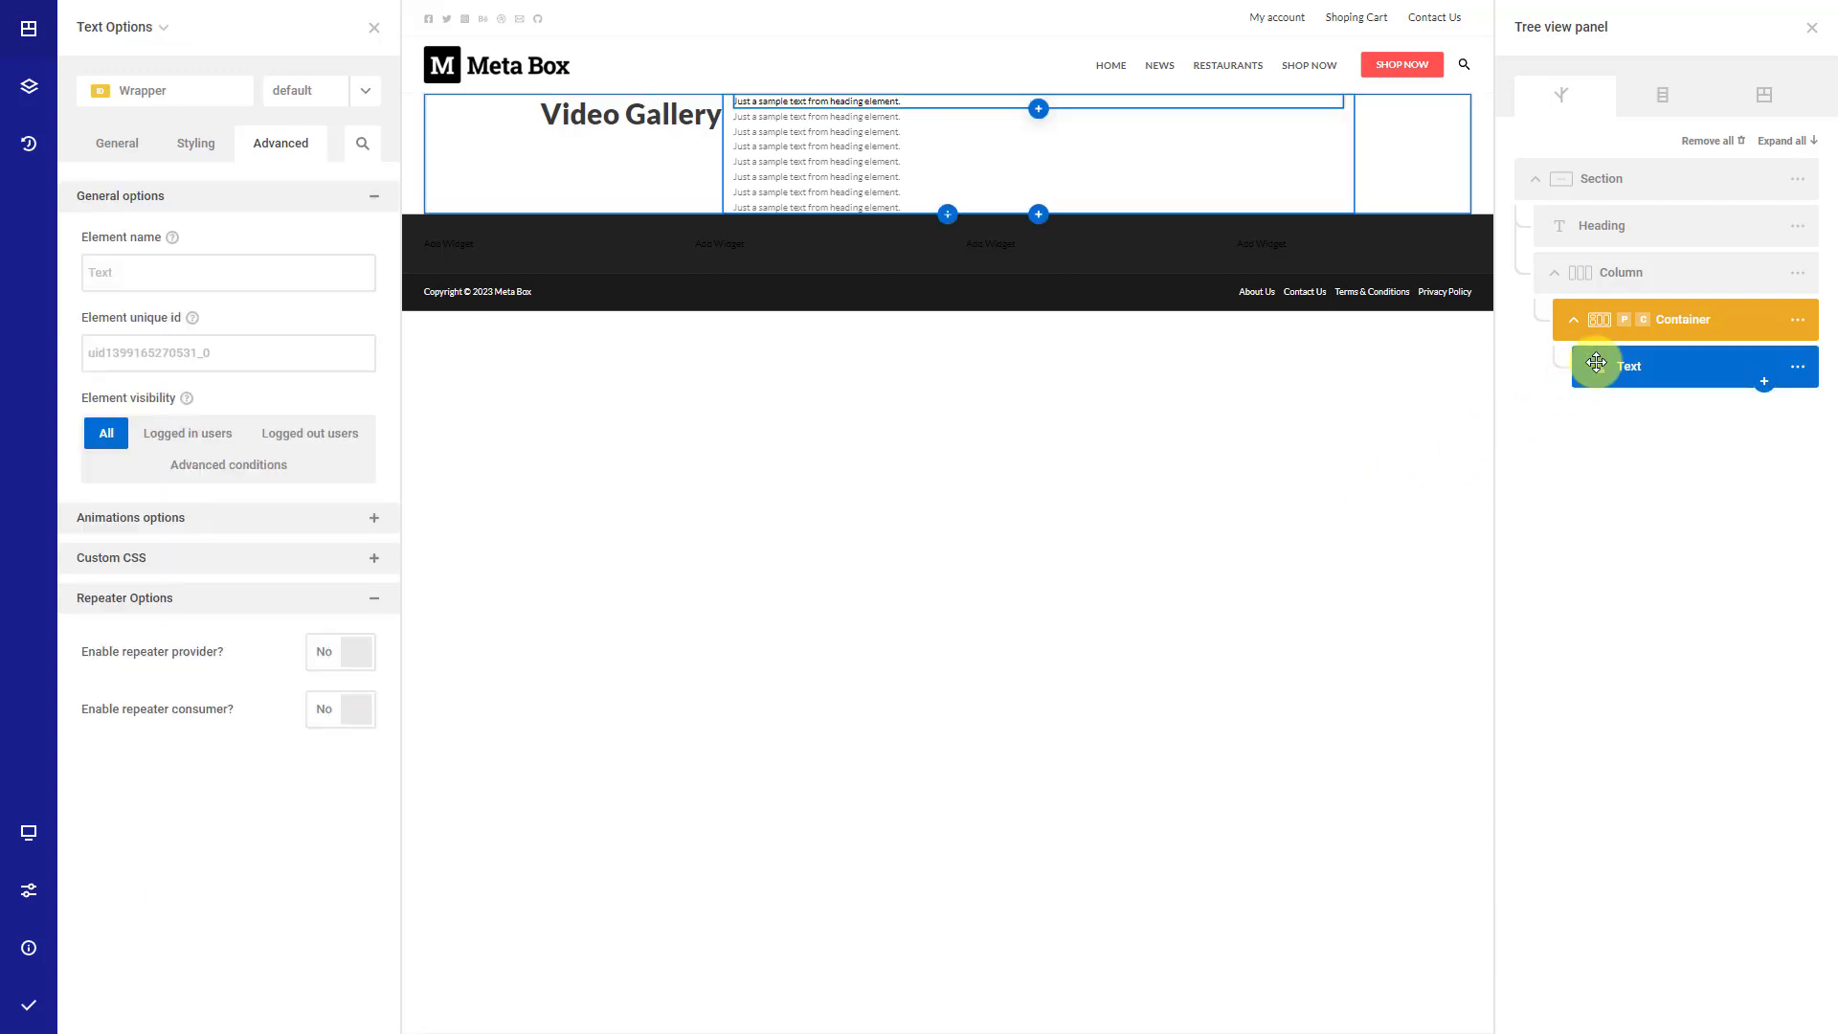
click(128, 145)
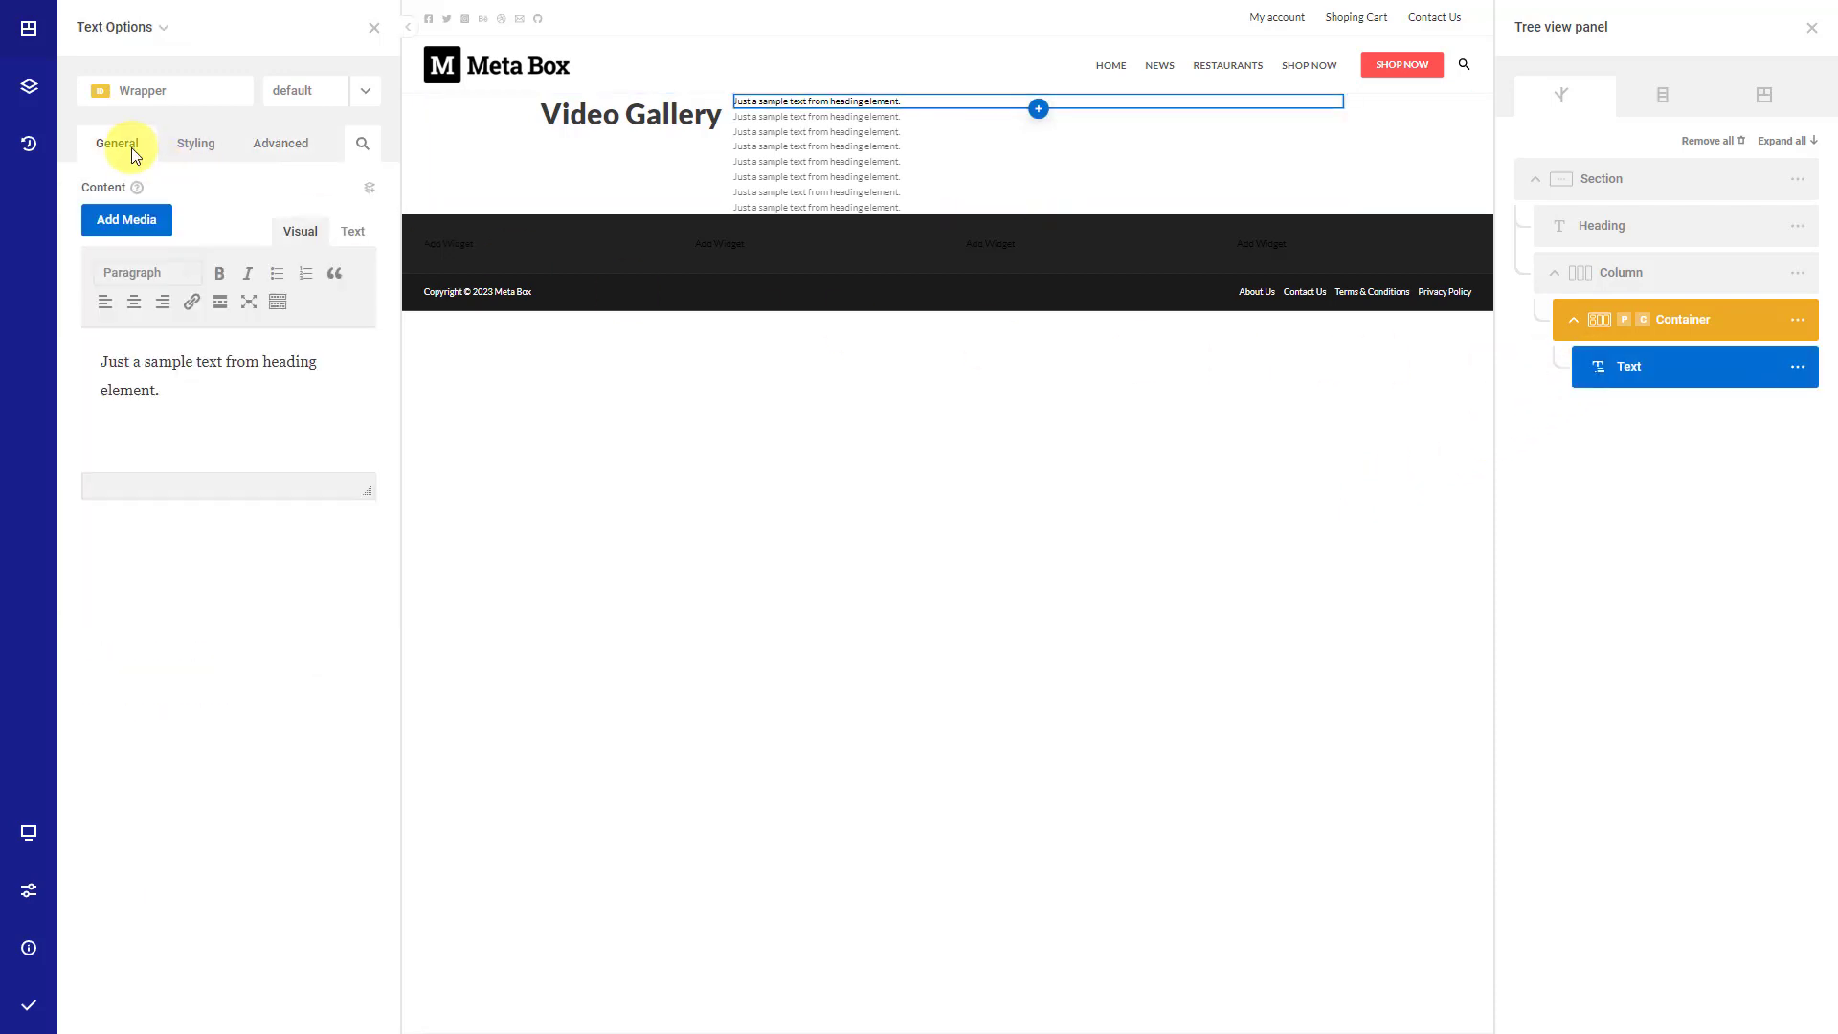
click(368, 188)
scroll(359, 278, down, 10)
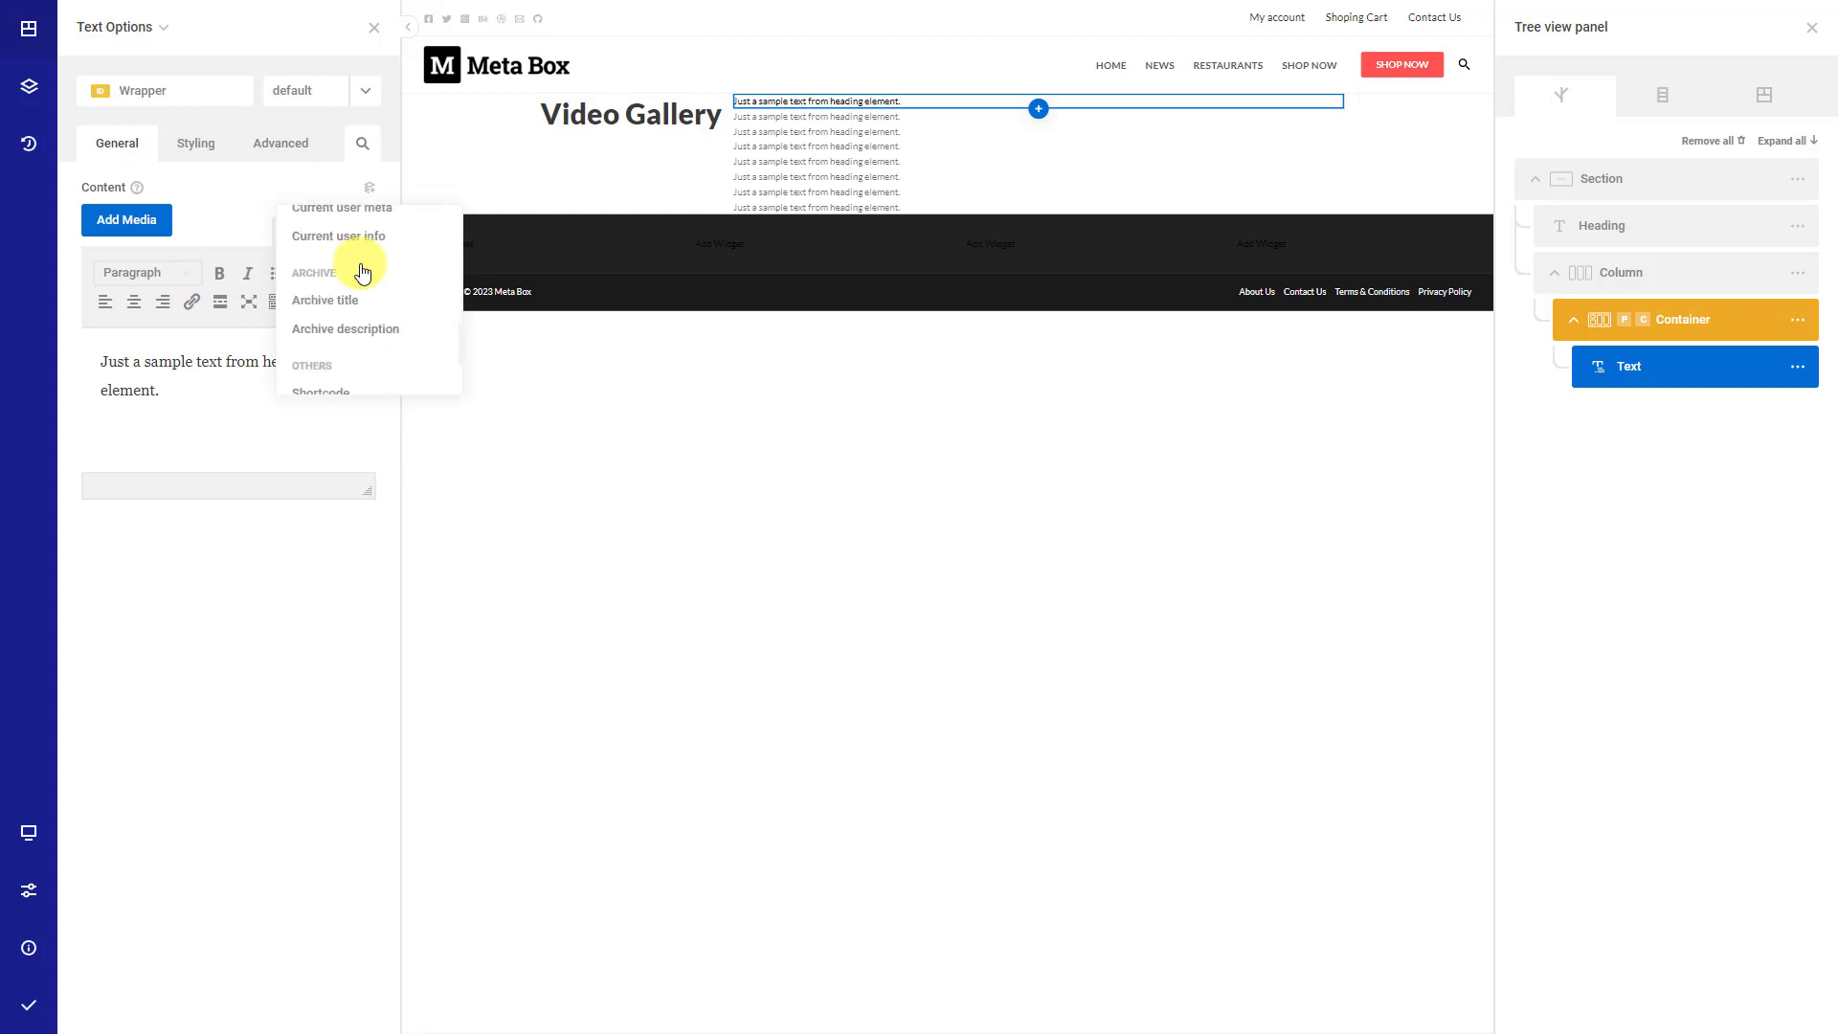
click(353, 372)
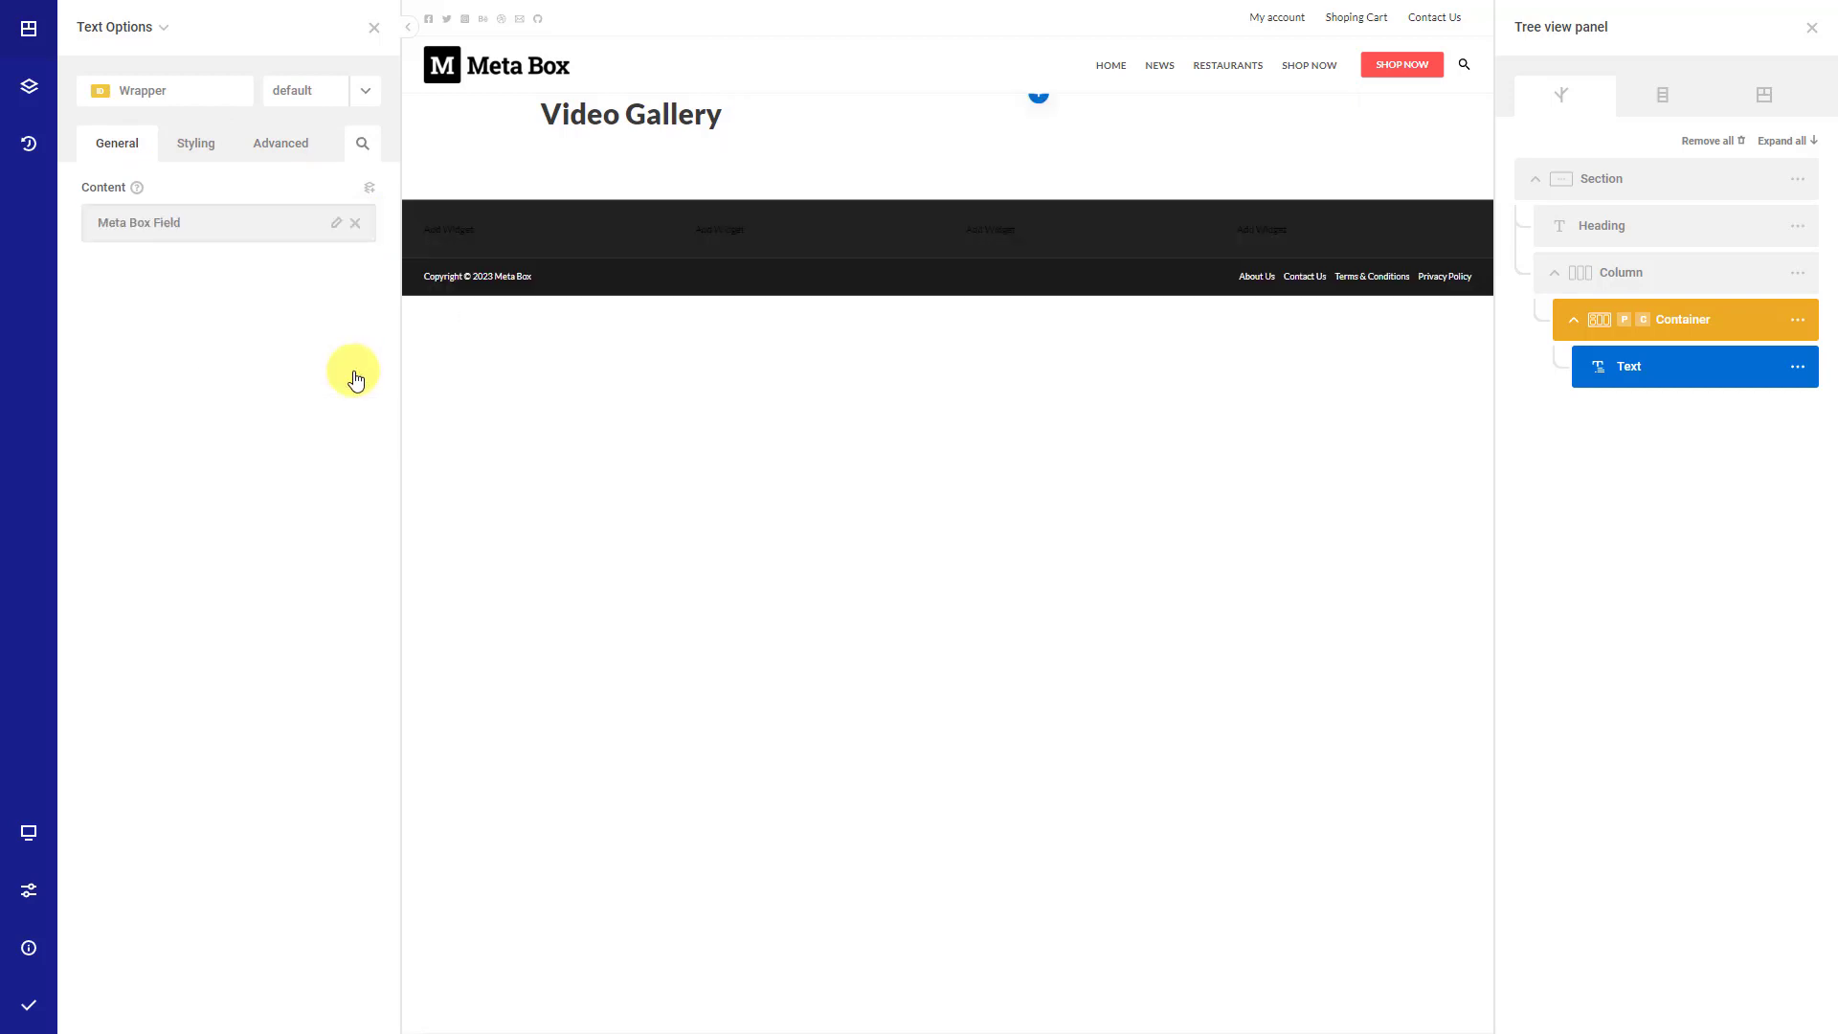
click(335, 225)
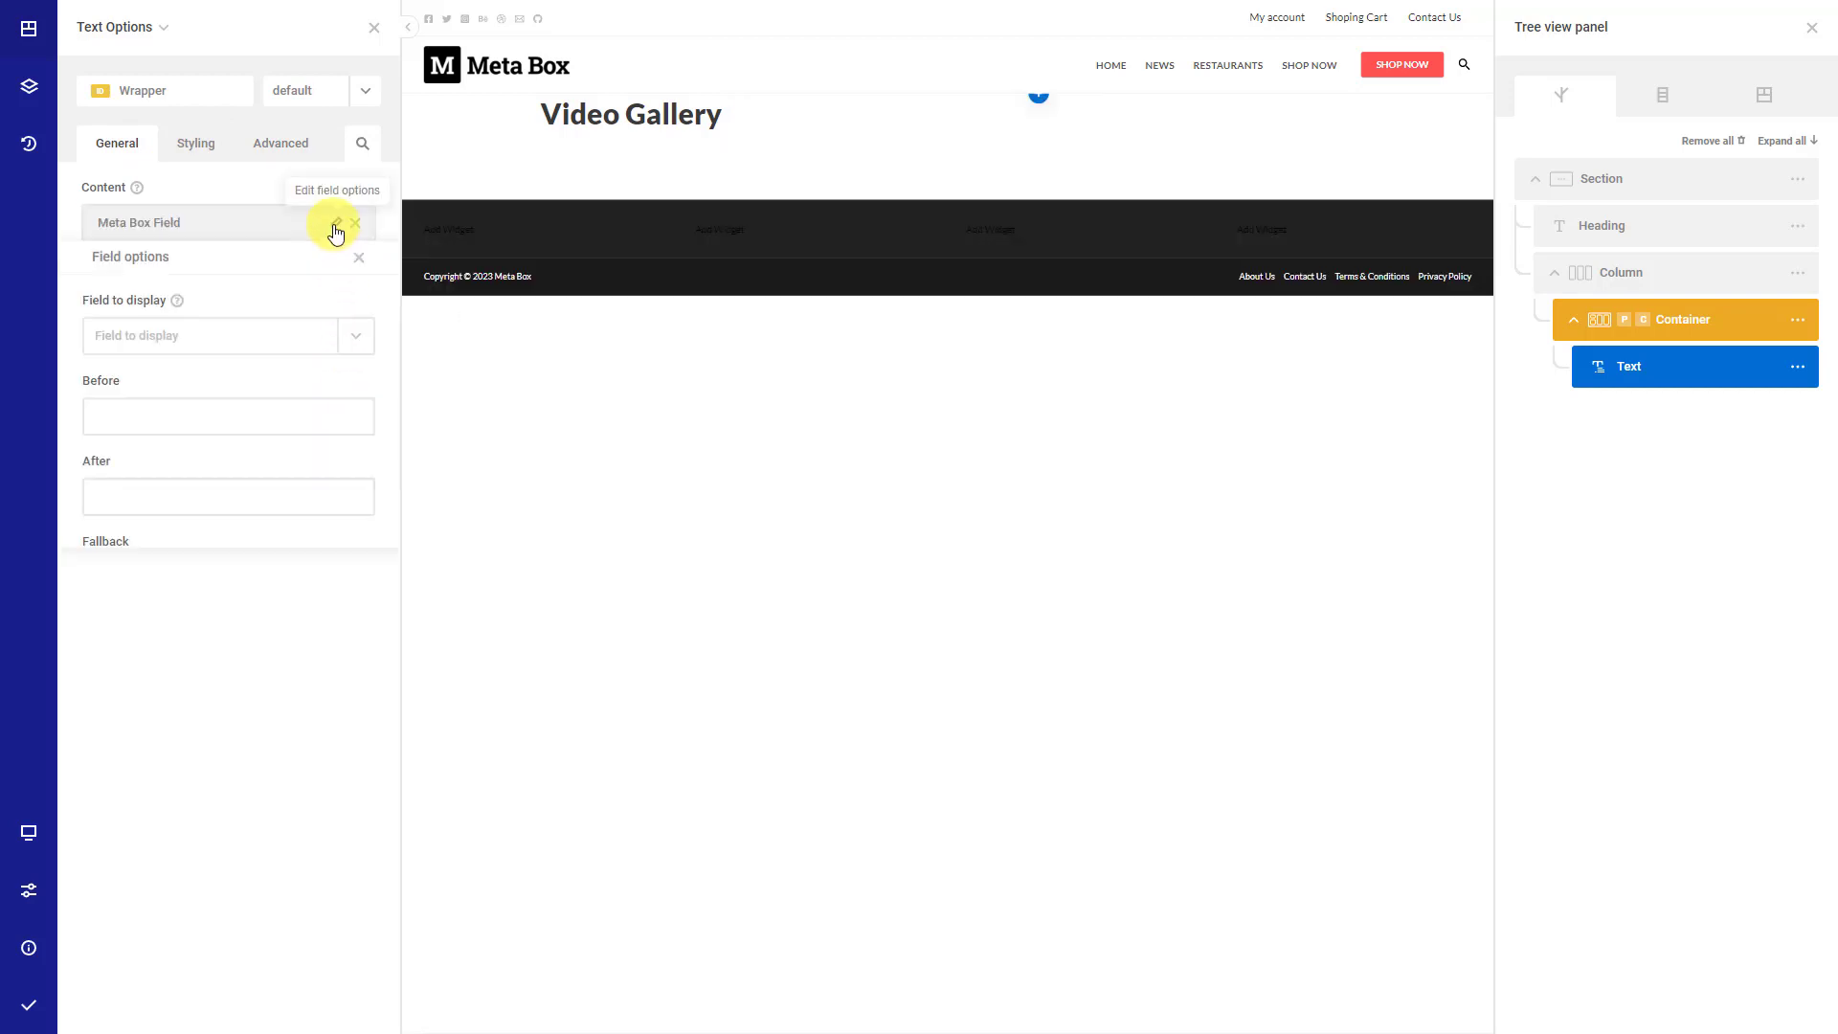
click(347, 335)
click(182, 466)
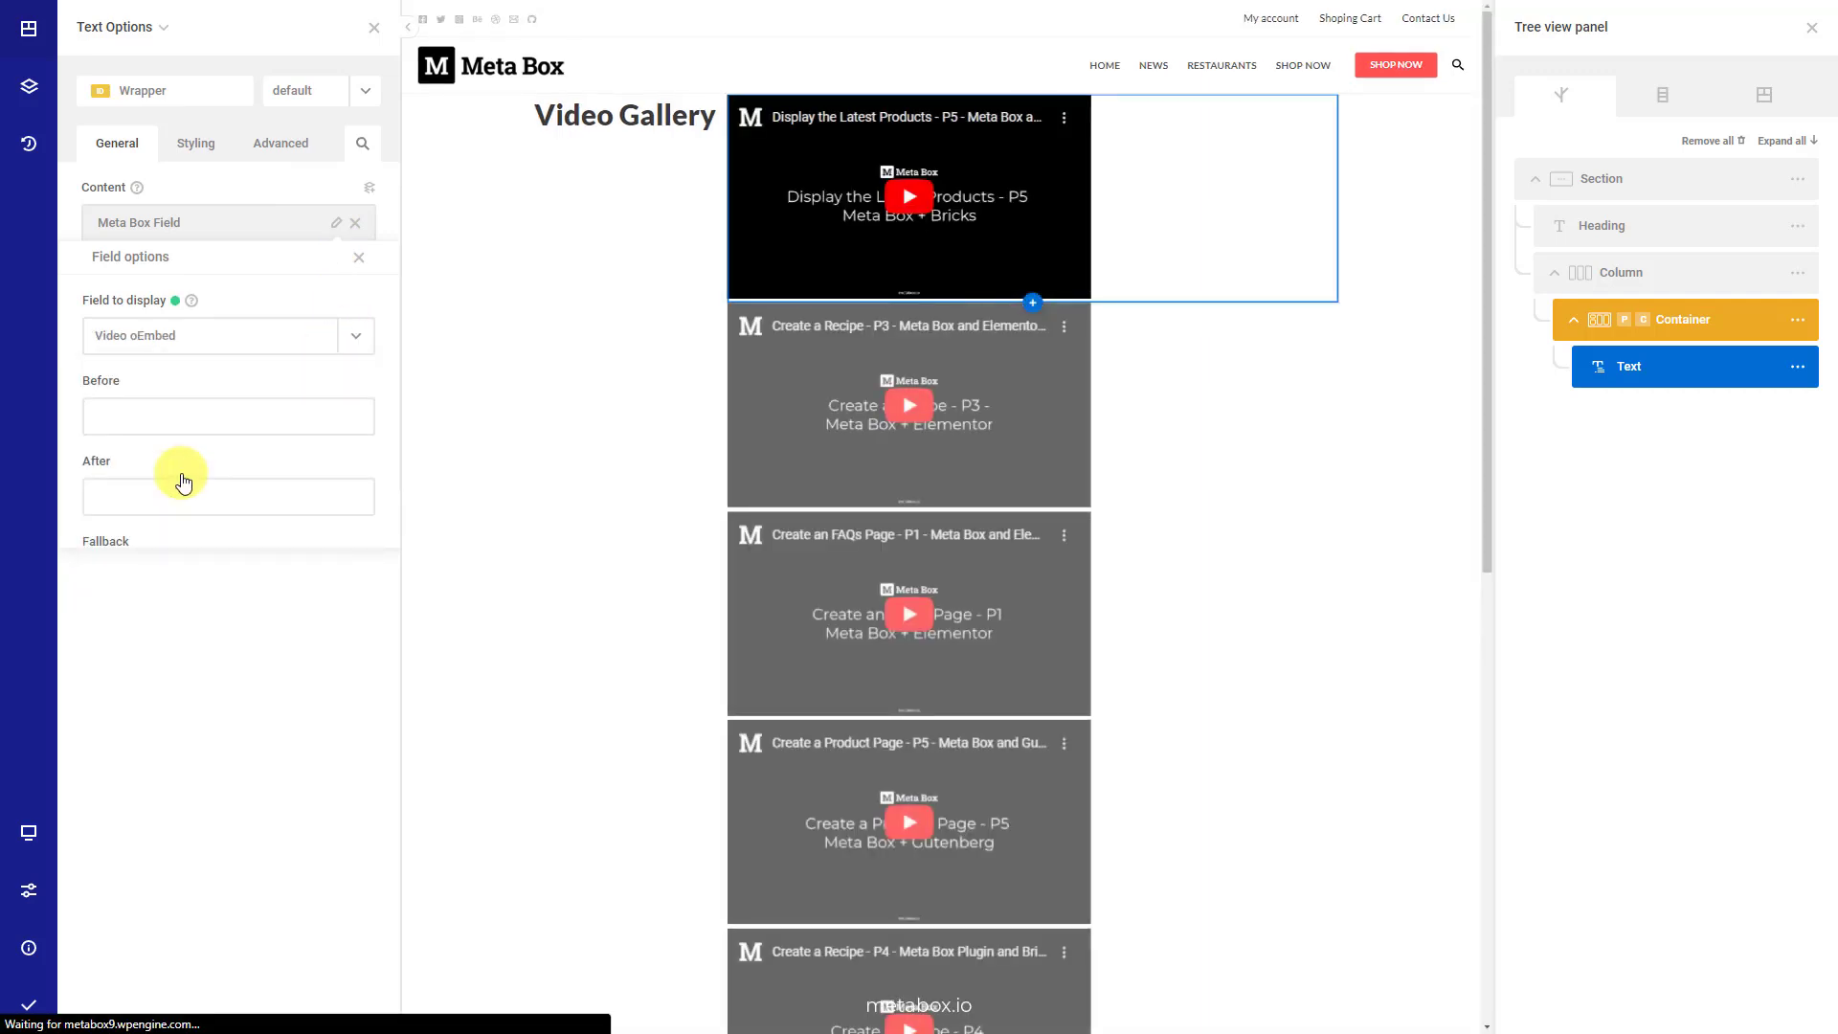
- Insert a Column element after the Text element inside the container
click(1766, 373)
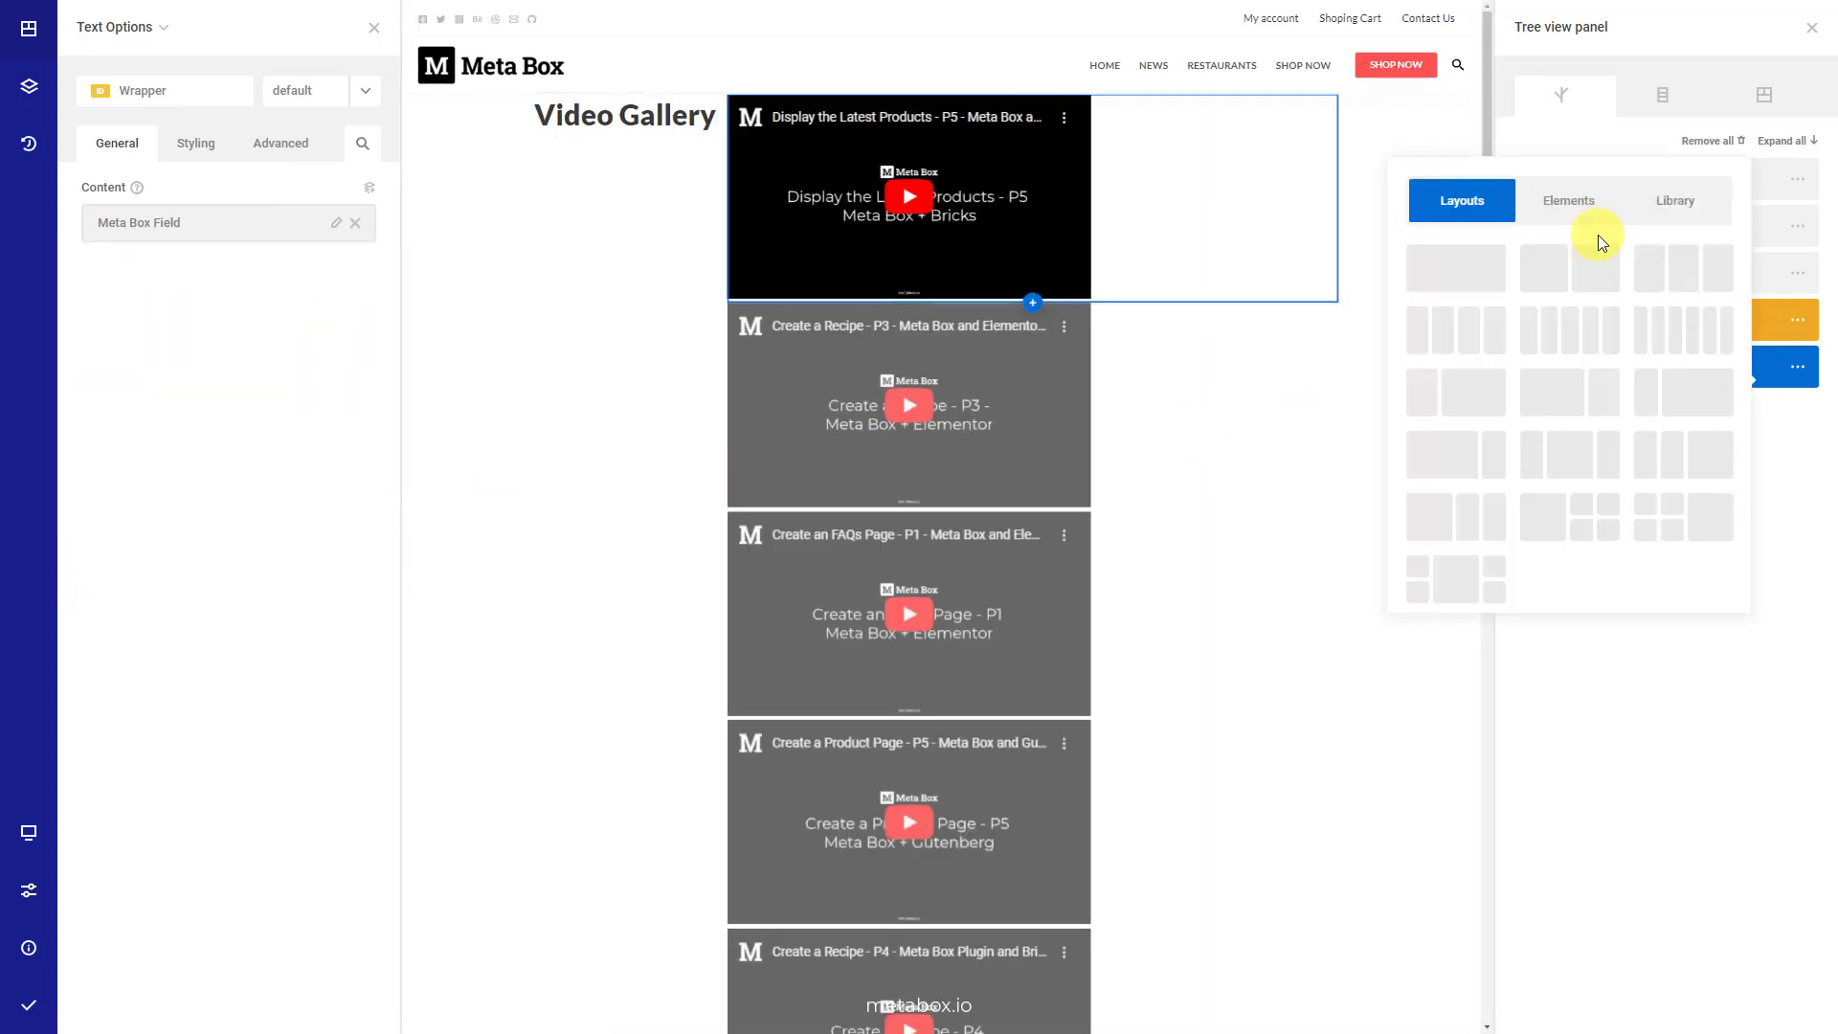
click(1571, 230)
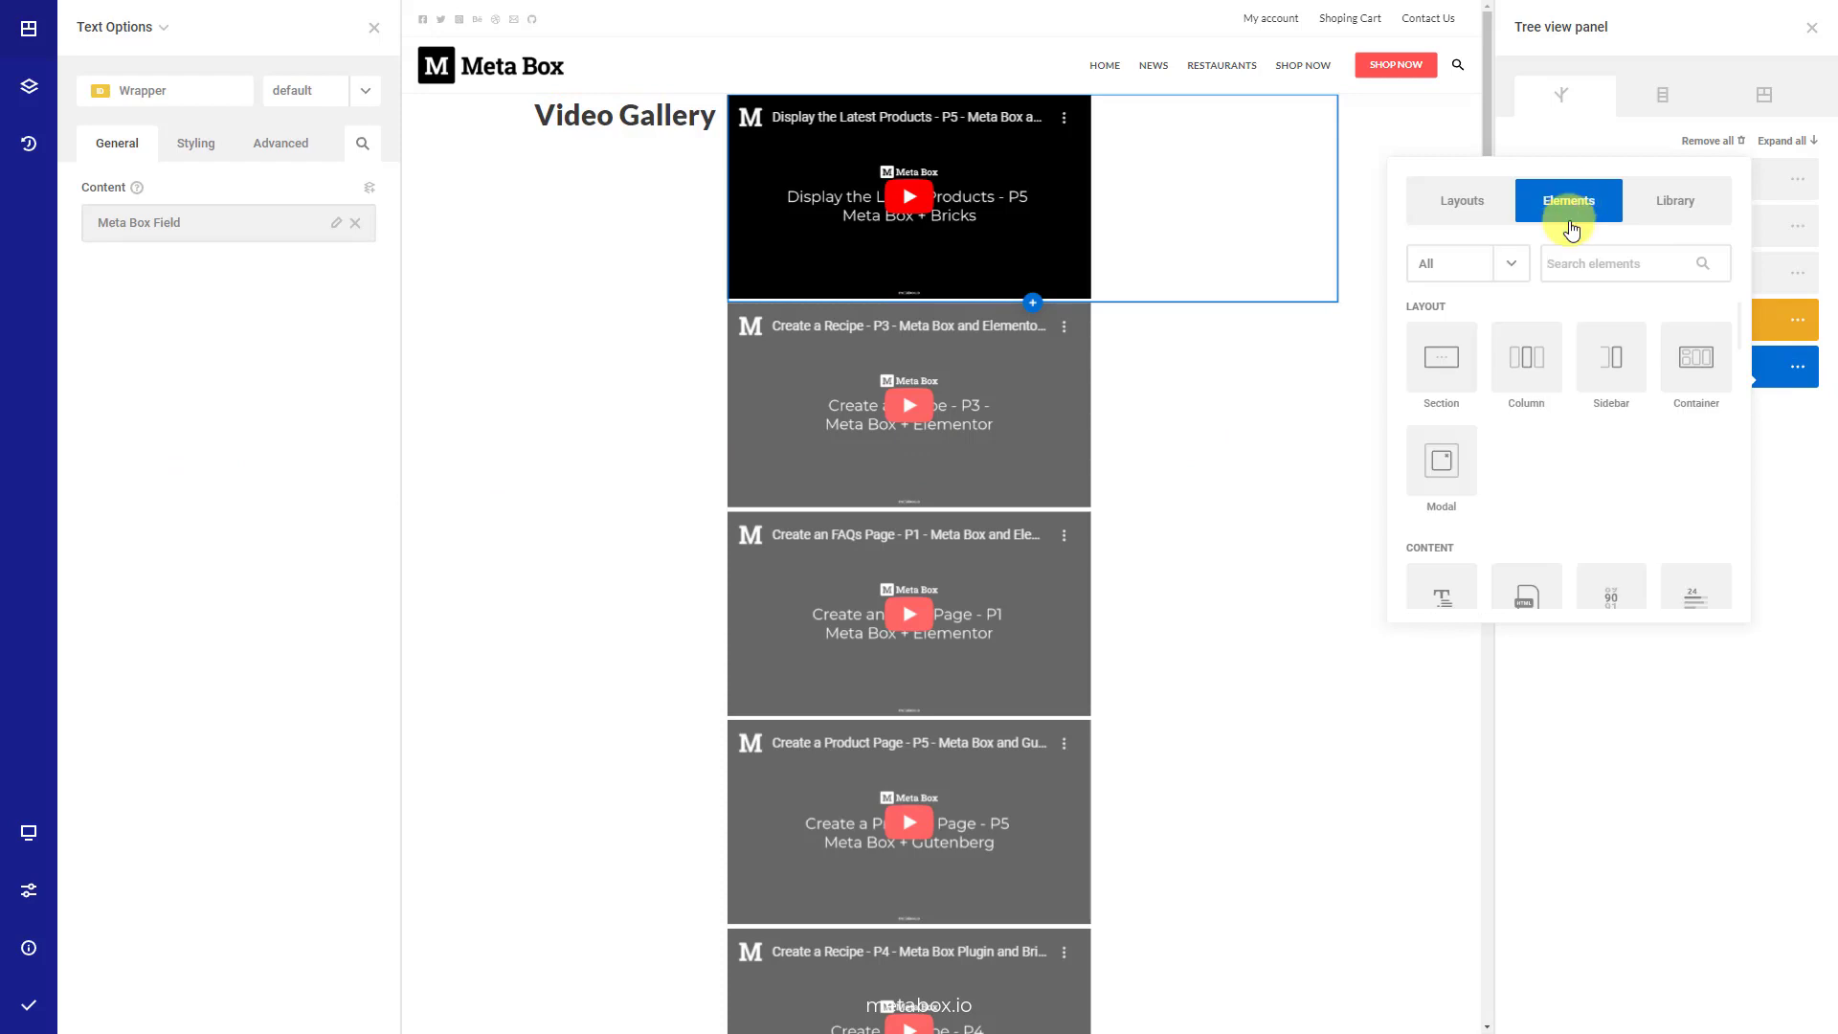
click(1527, 359)
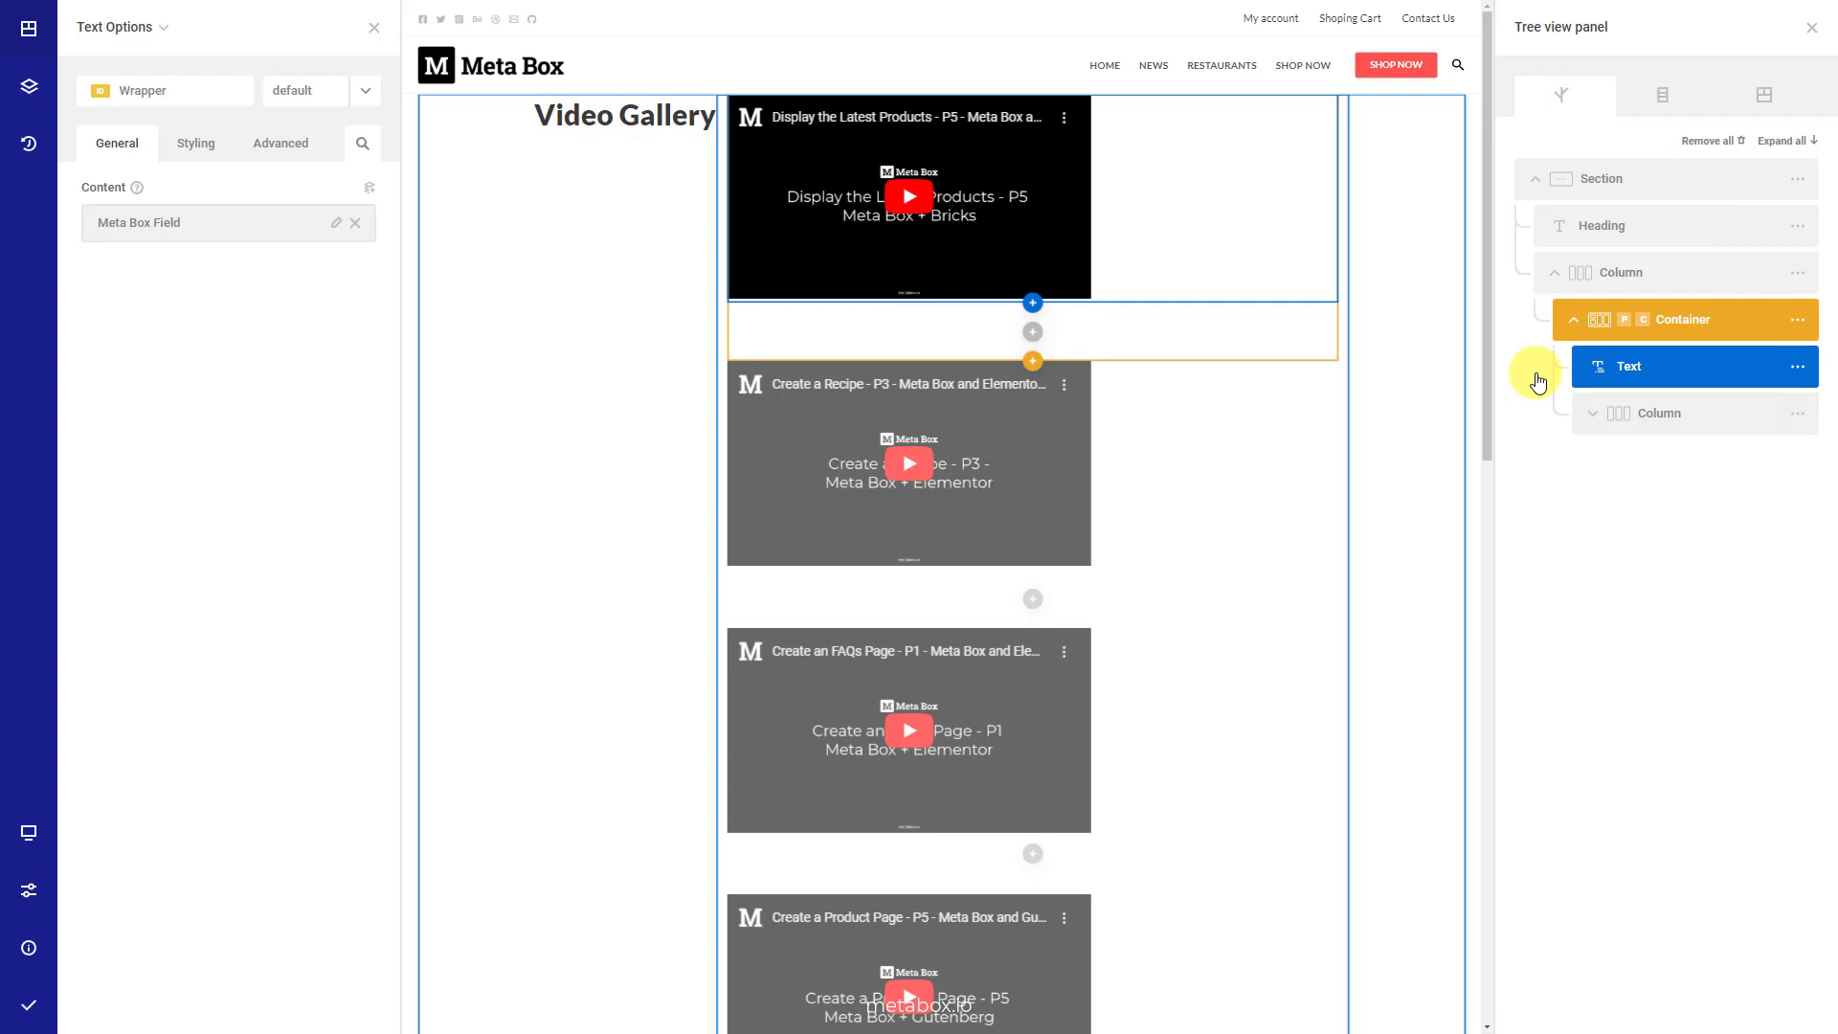
- Insert two Column elements, one after the other, inside the column below the Text element
click(1682, 458)
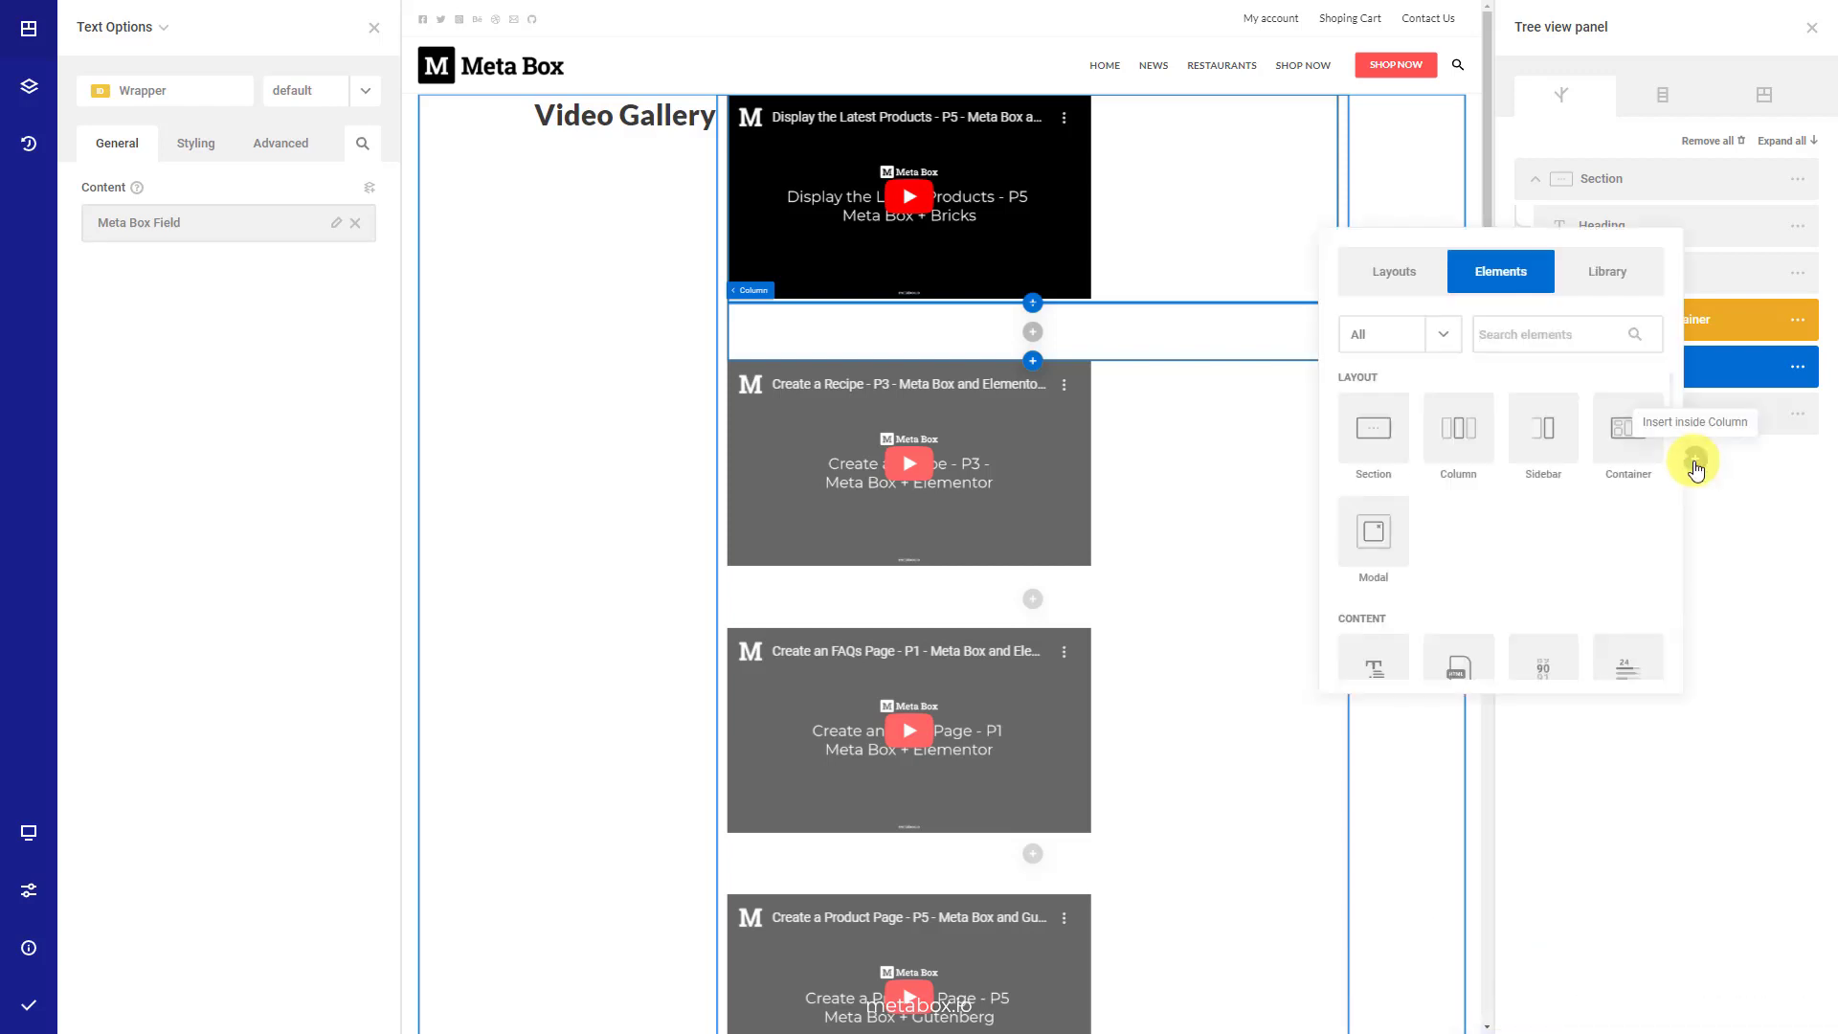
click(1469, 452)
click(1760, 464)
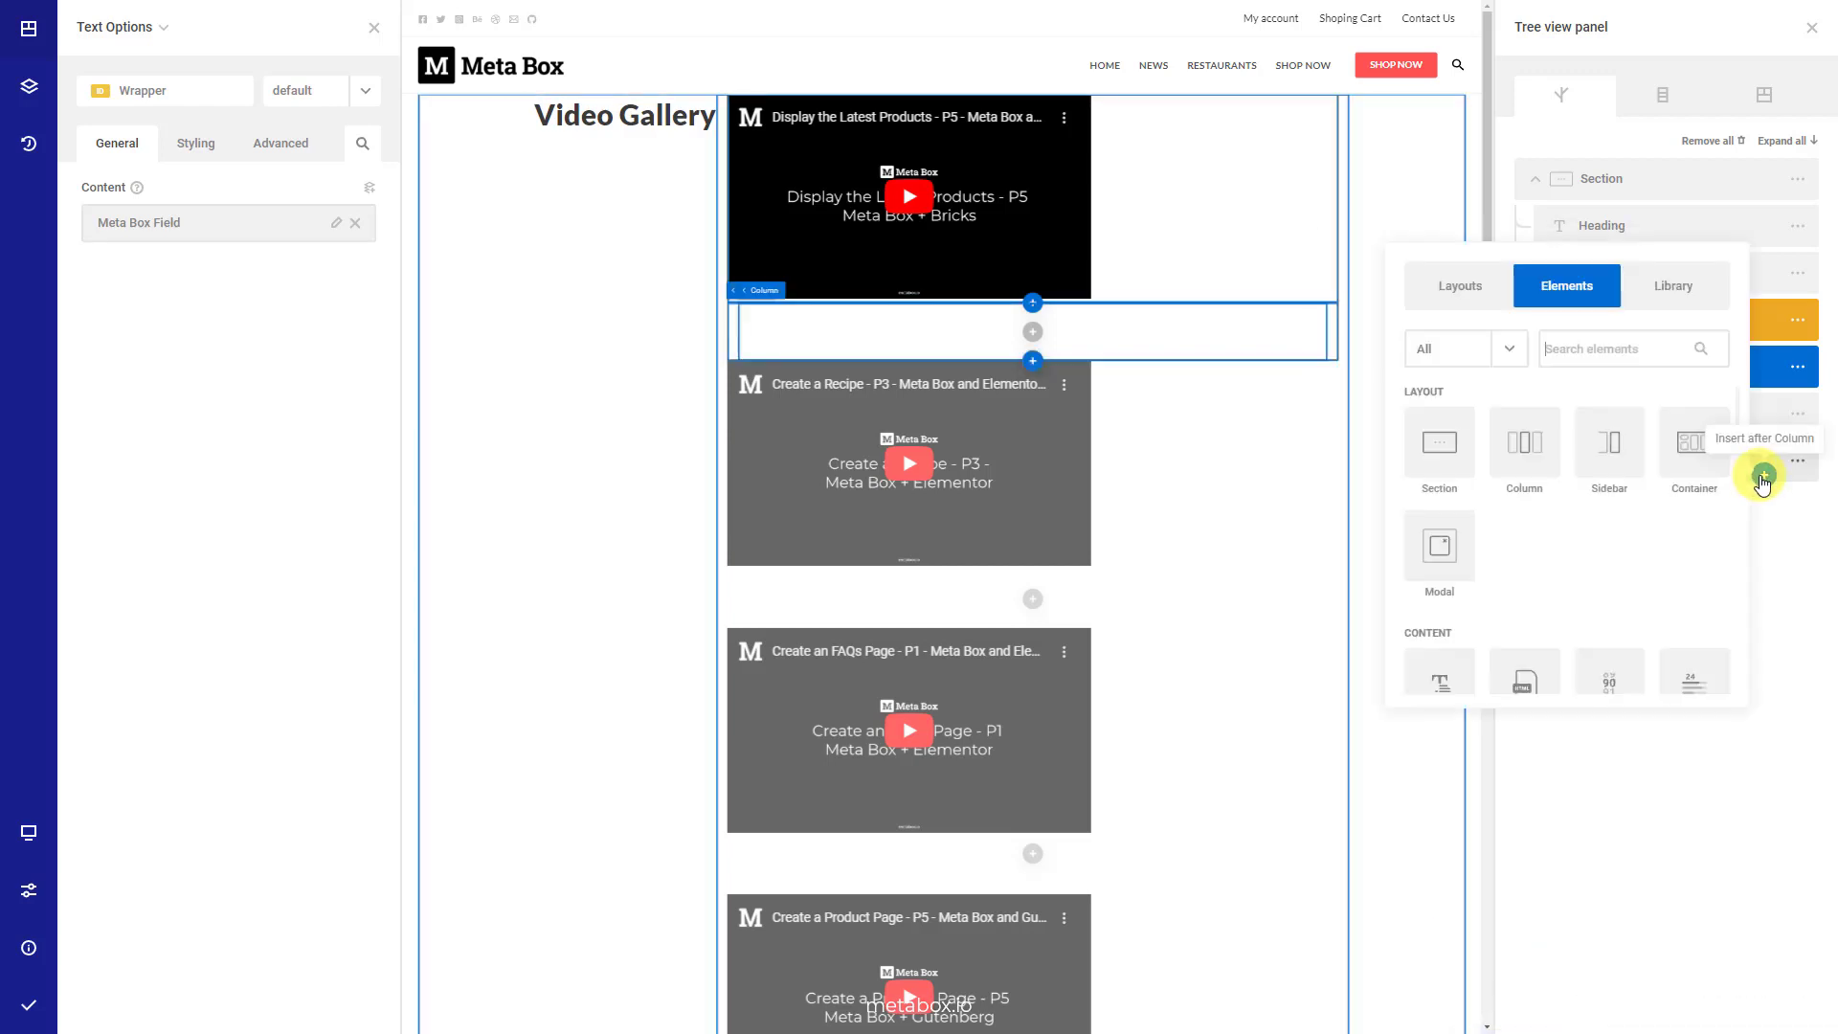
click(1532, 456)
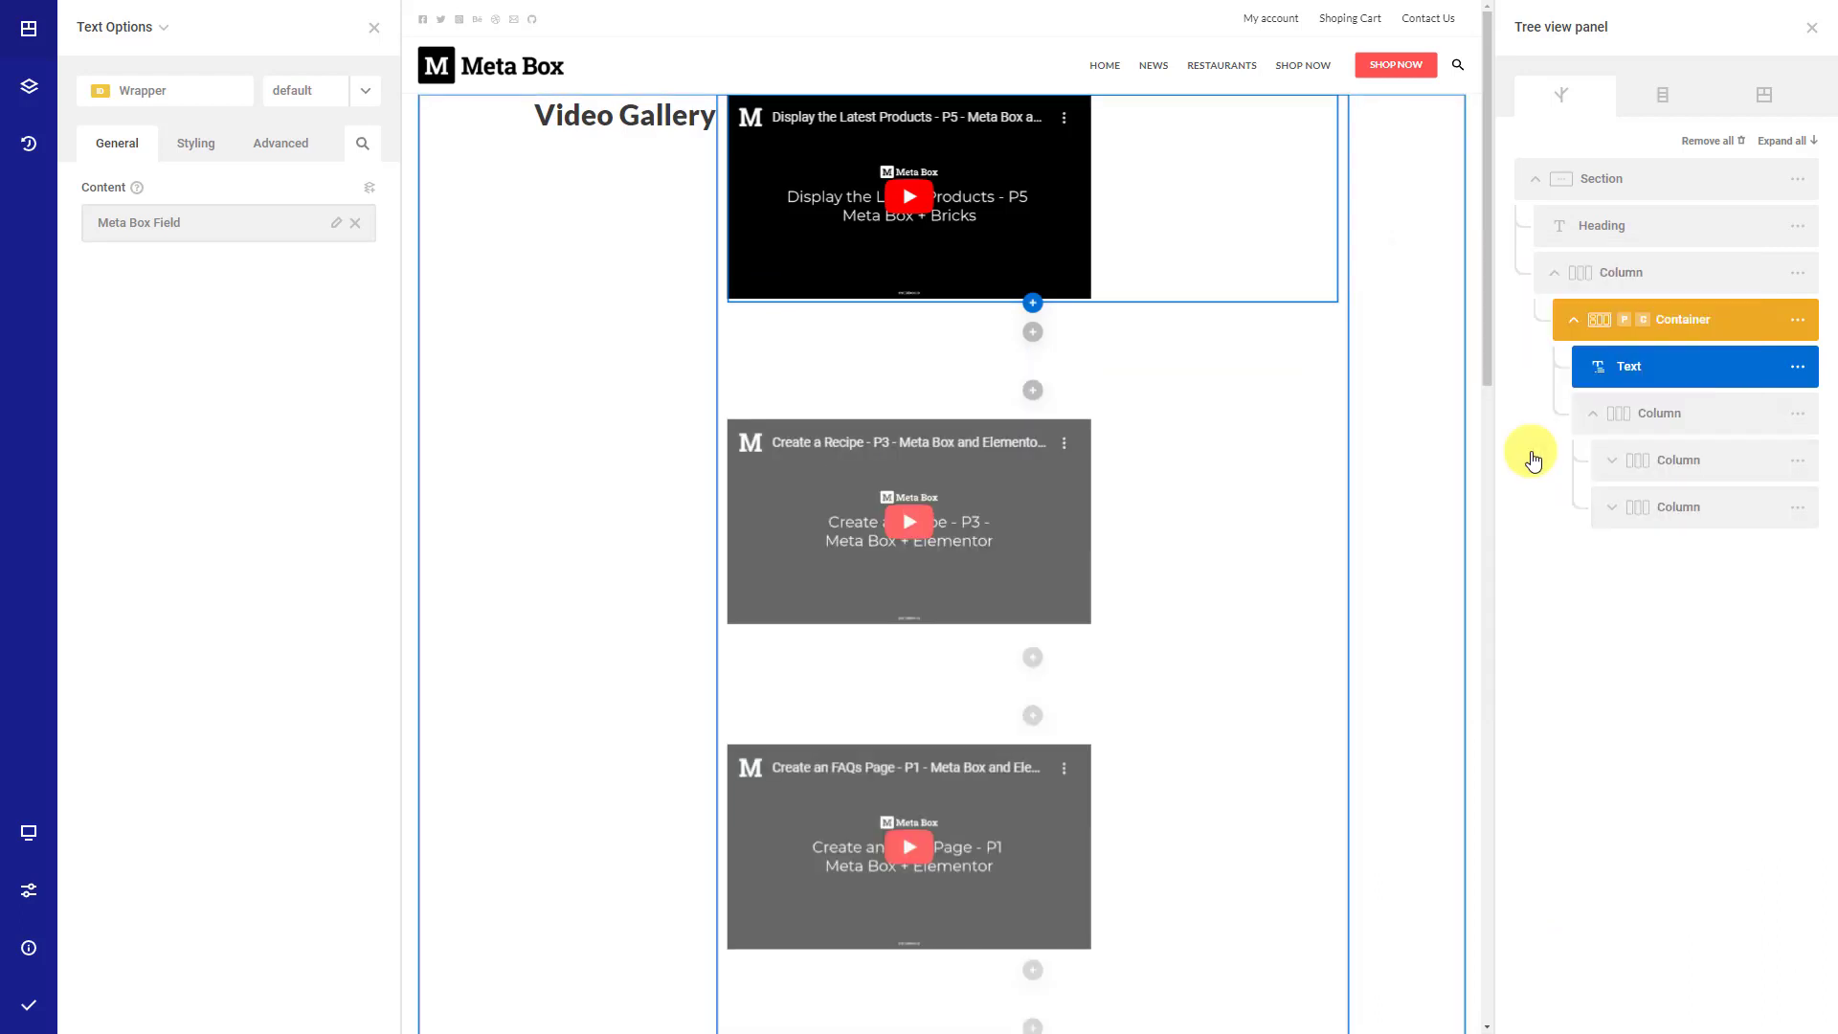
- Insert an Image element inside the first of the two nested columns
click(1611, 460)
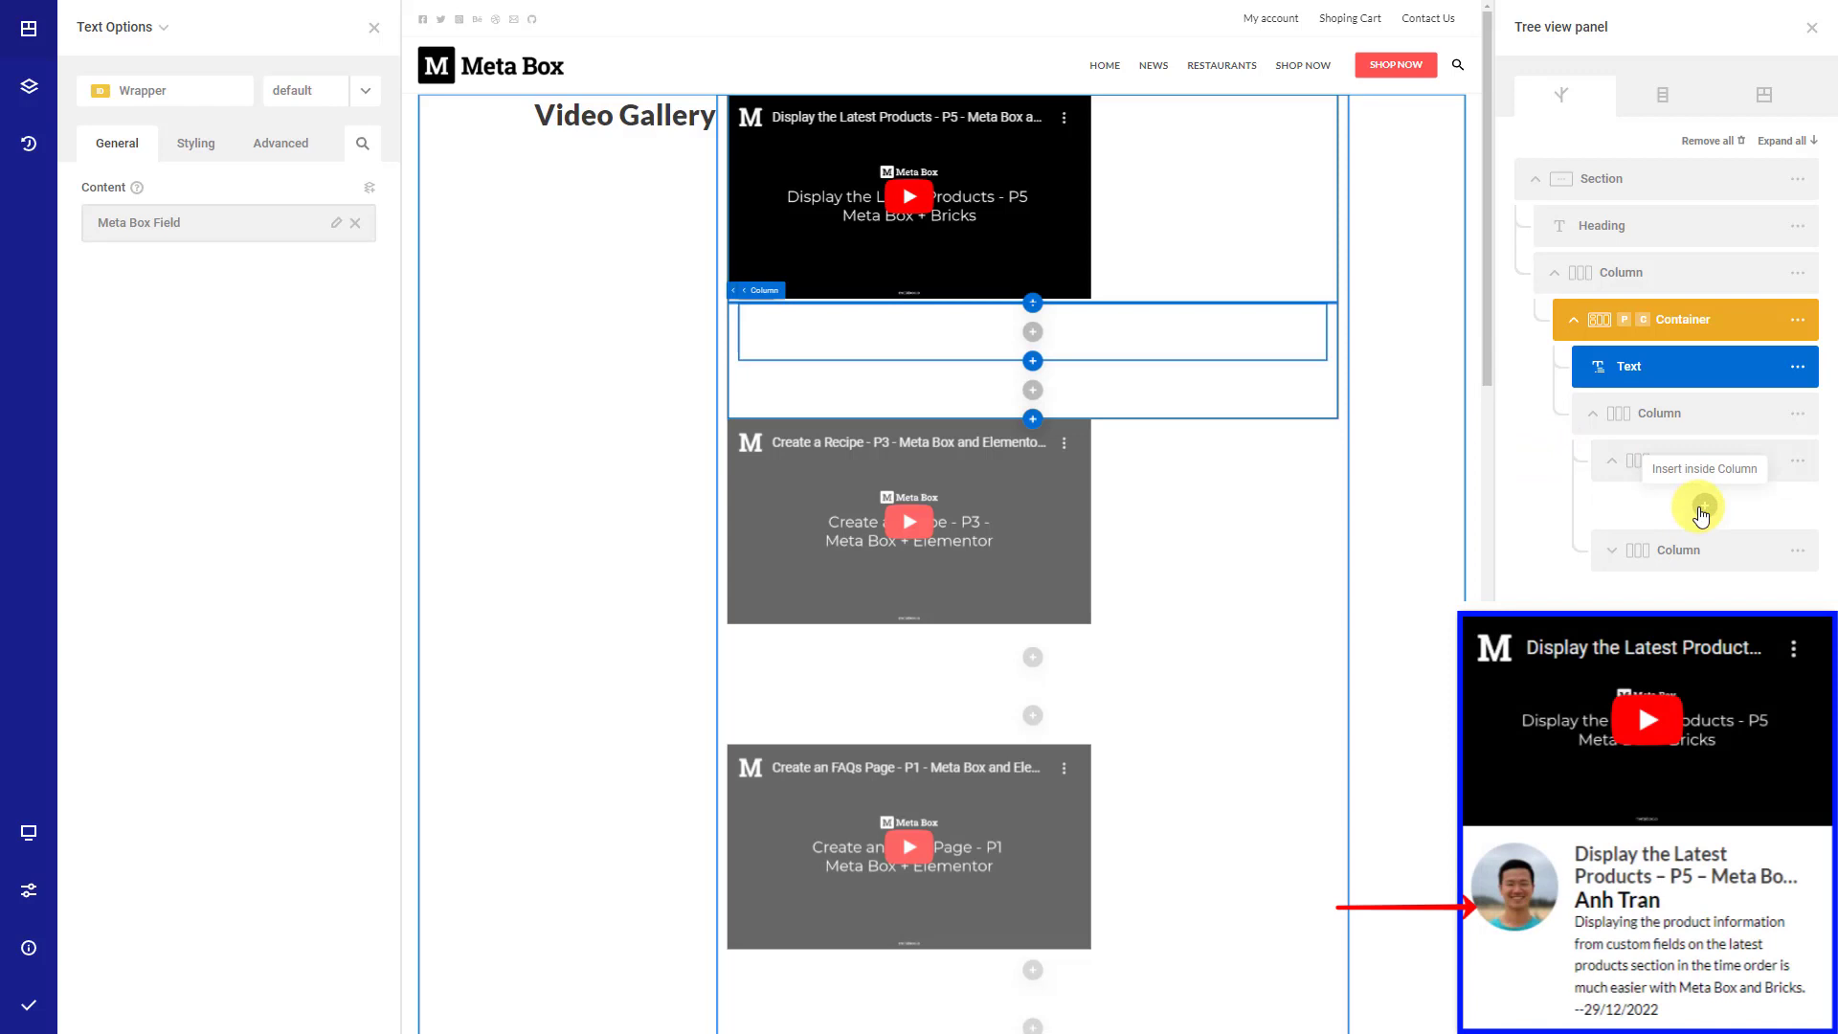
click(1702, 507)
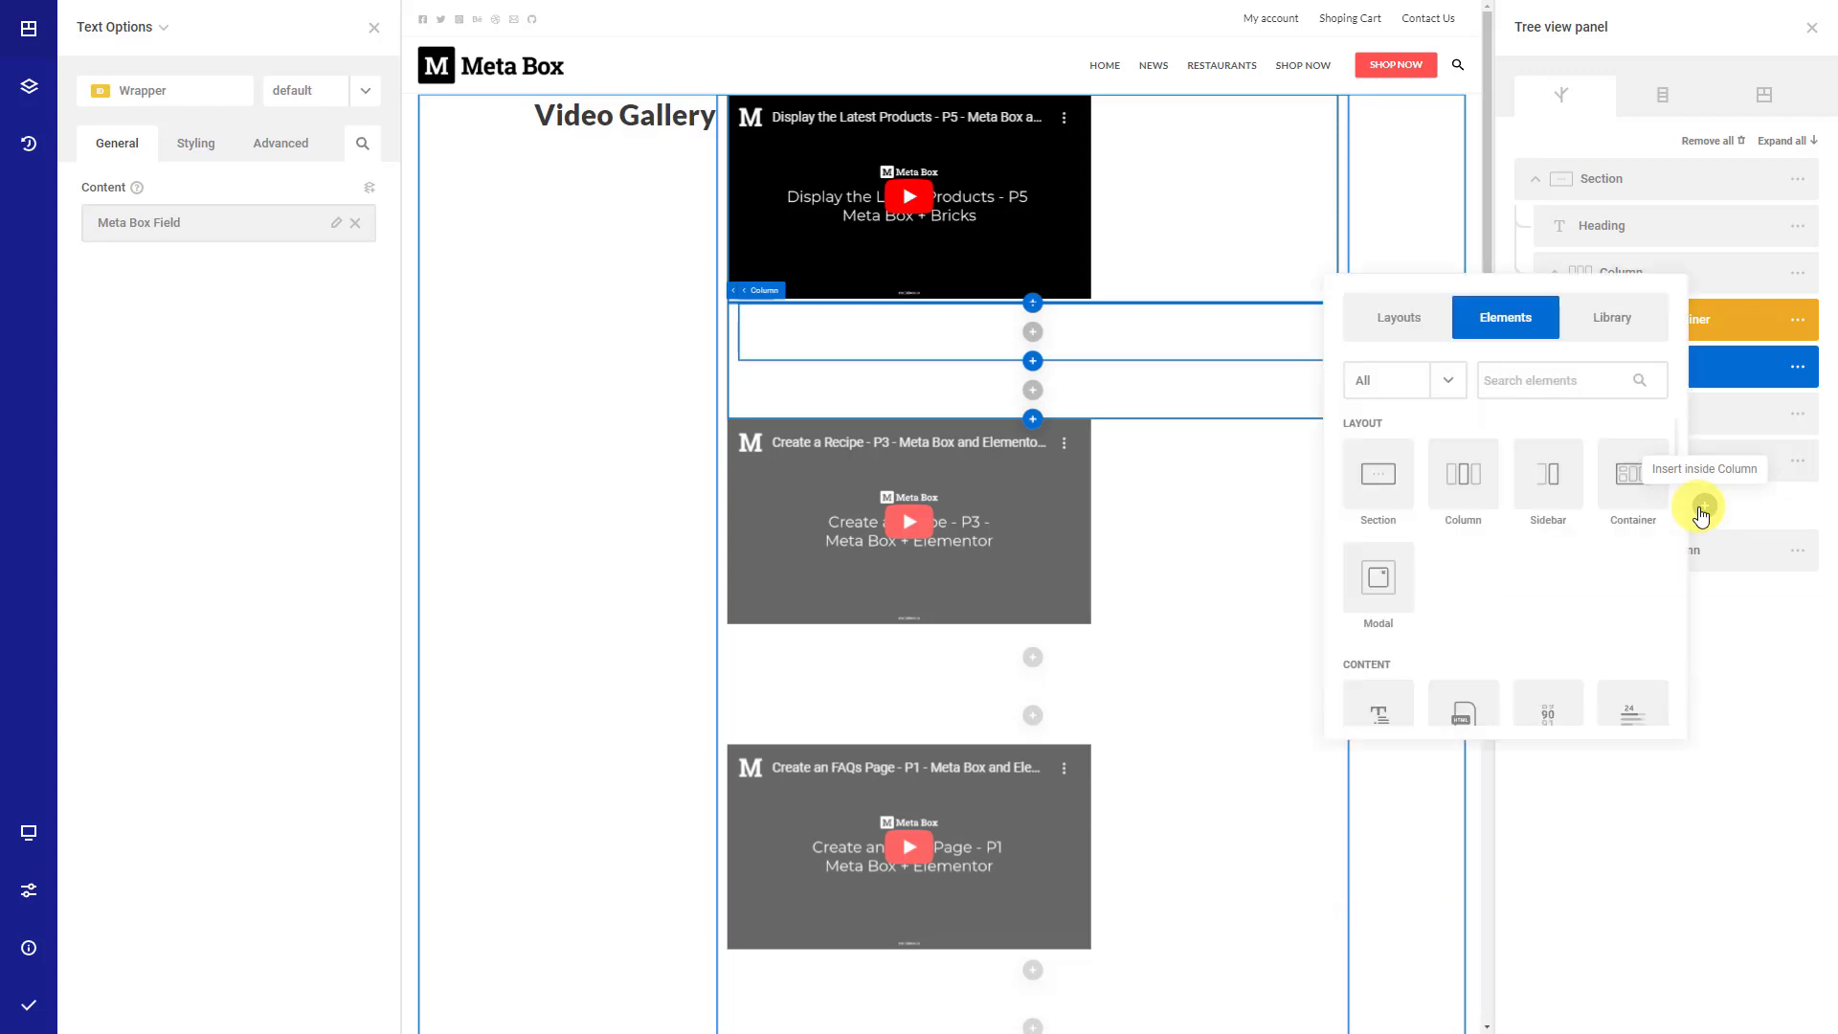
text(im)
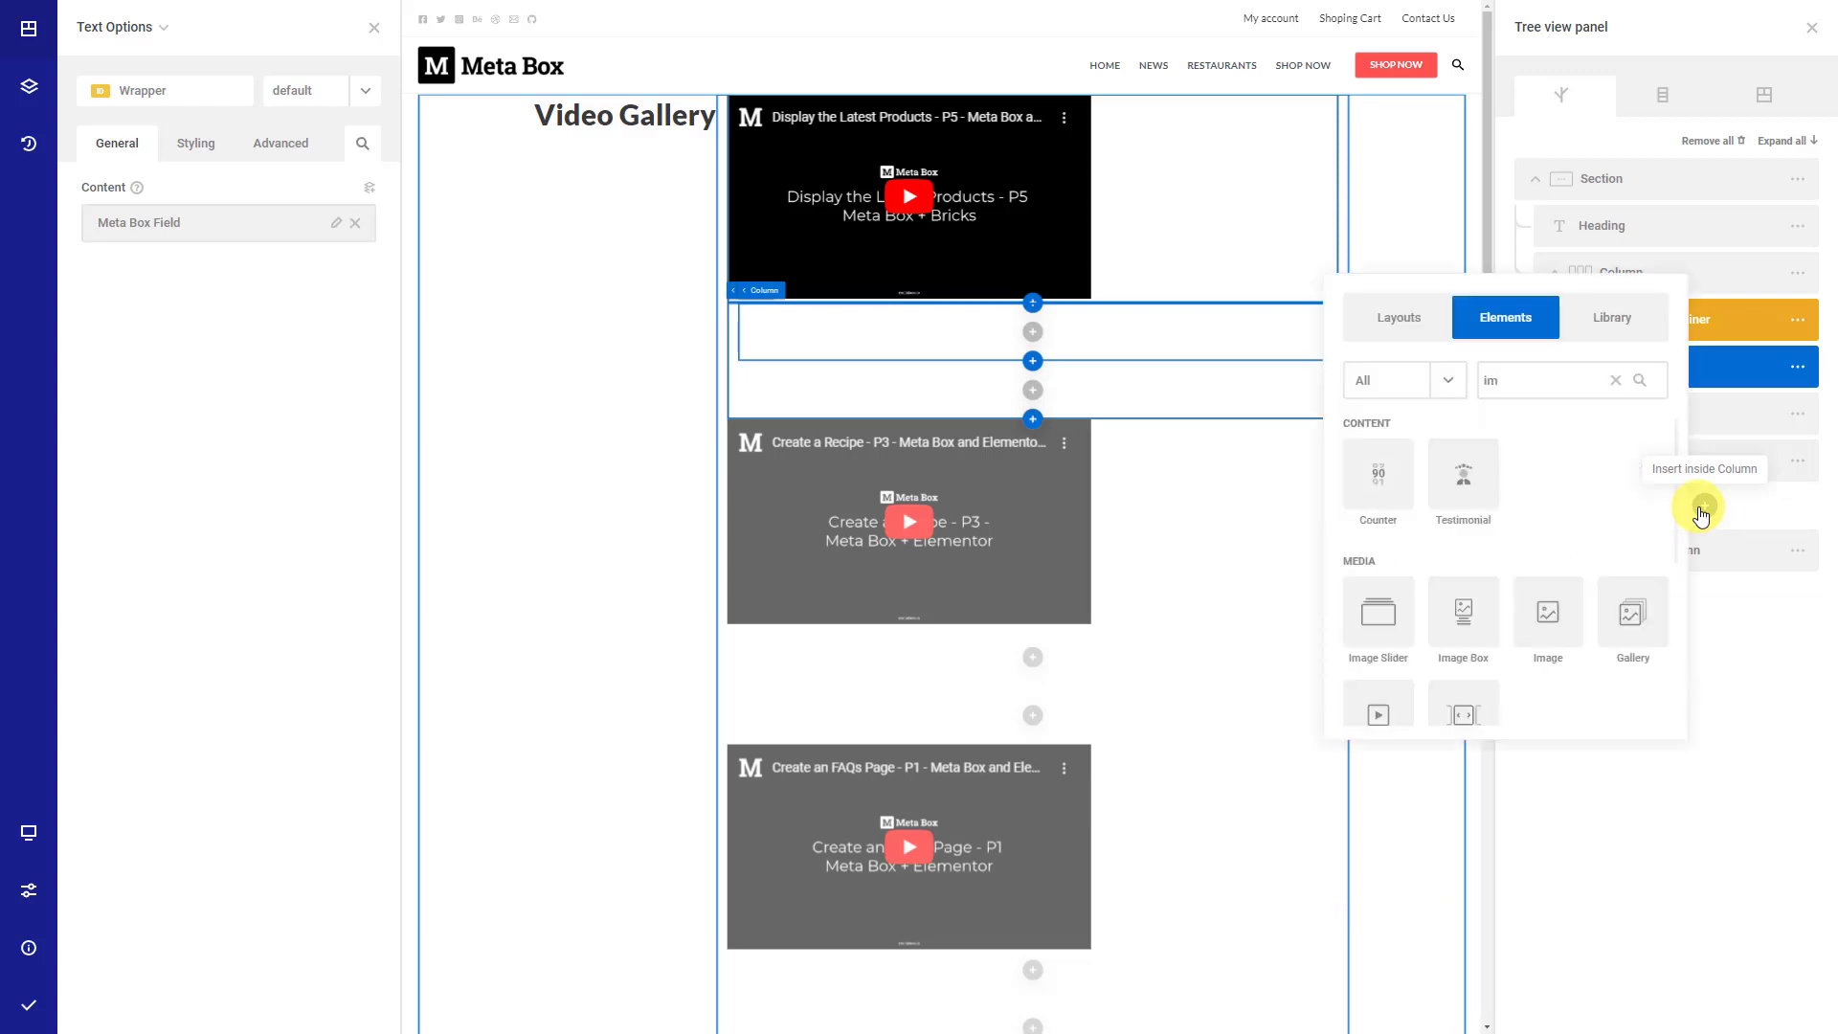
click(1547, 614)
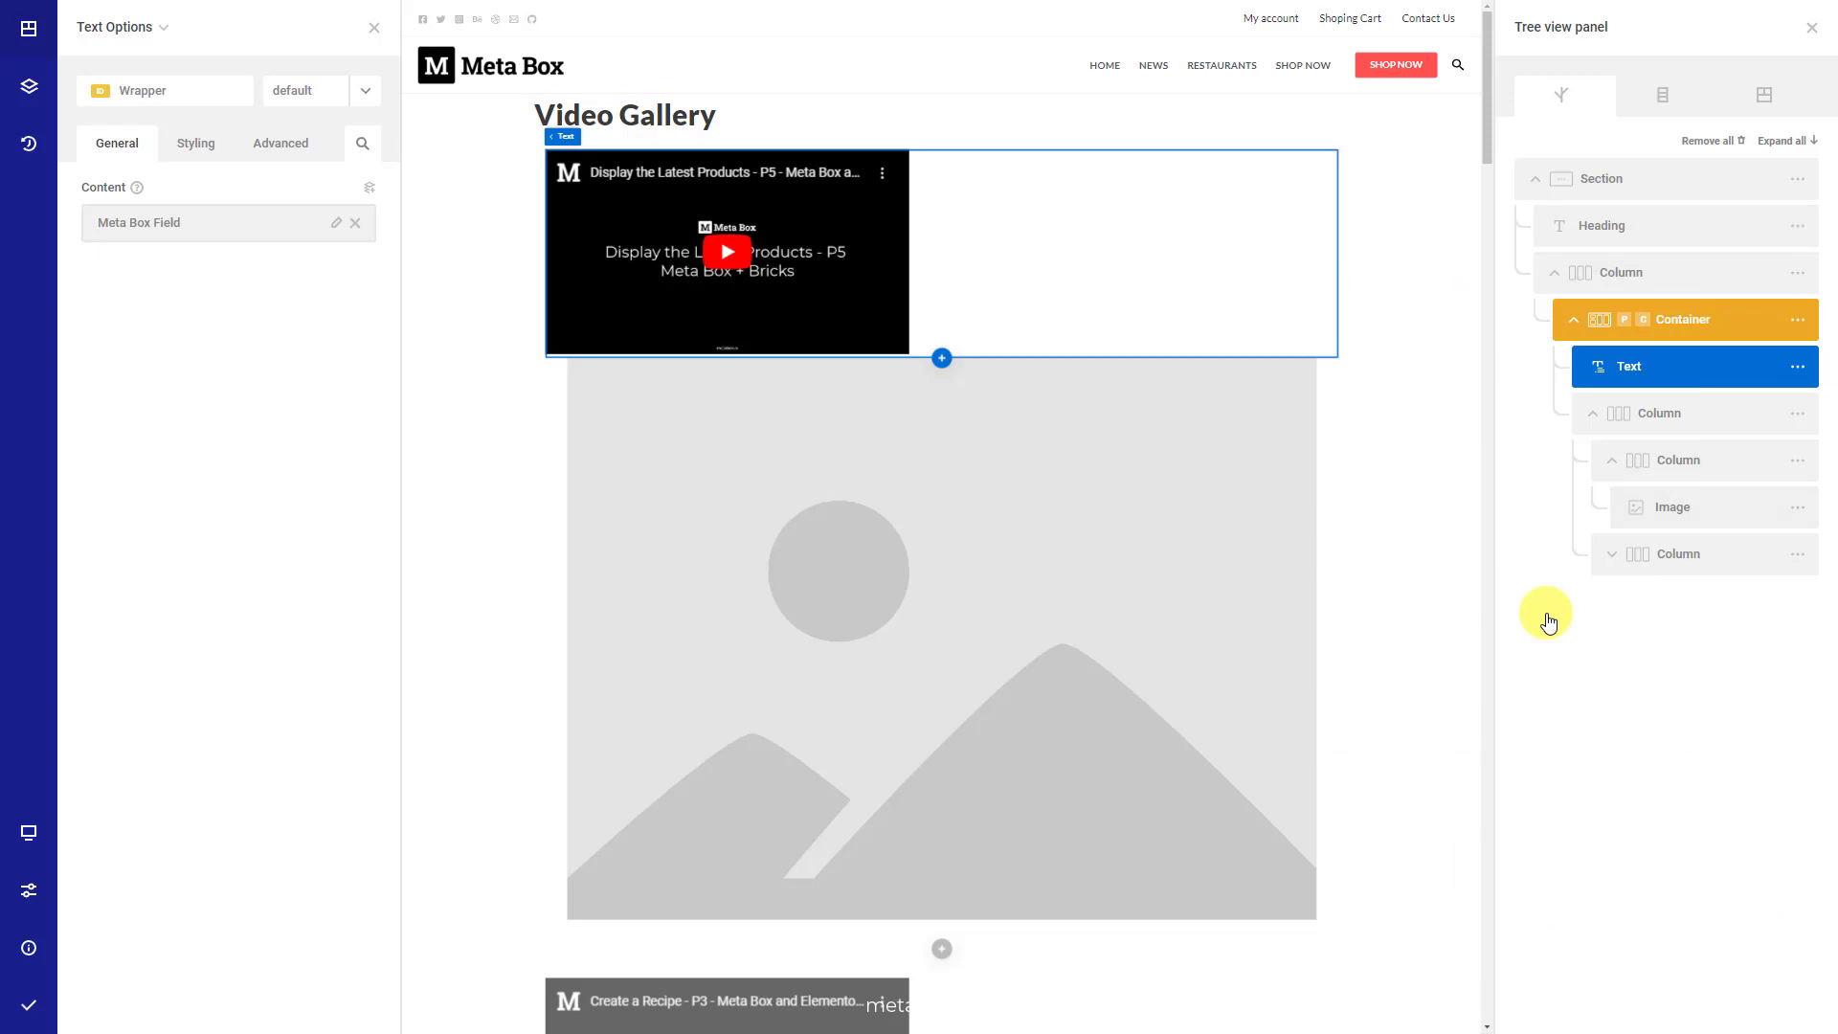
- Set the Image element's source to the dynamic Author Profile Image data
click(1627, 509)
click(349, 403)
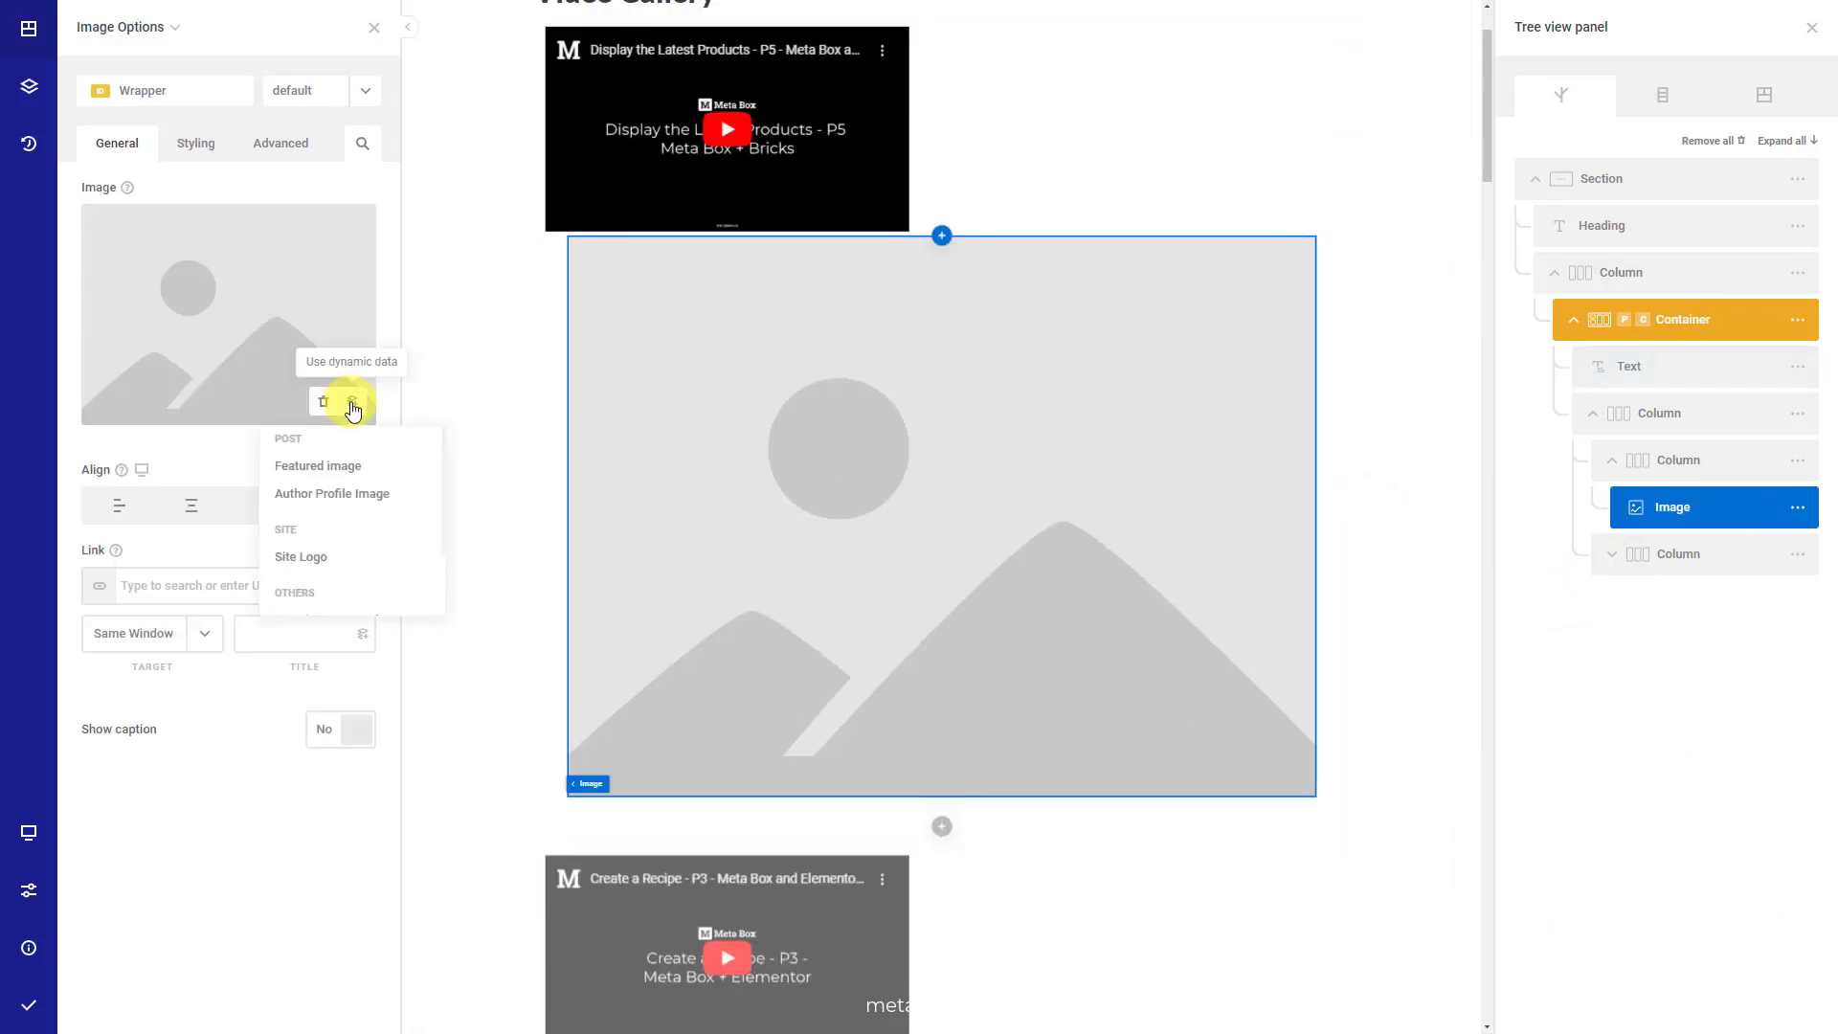
click(328, 492)
- Insert a Heading element inside the second nested column below the author image
click(1783, 55)
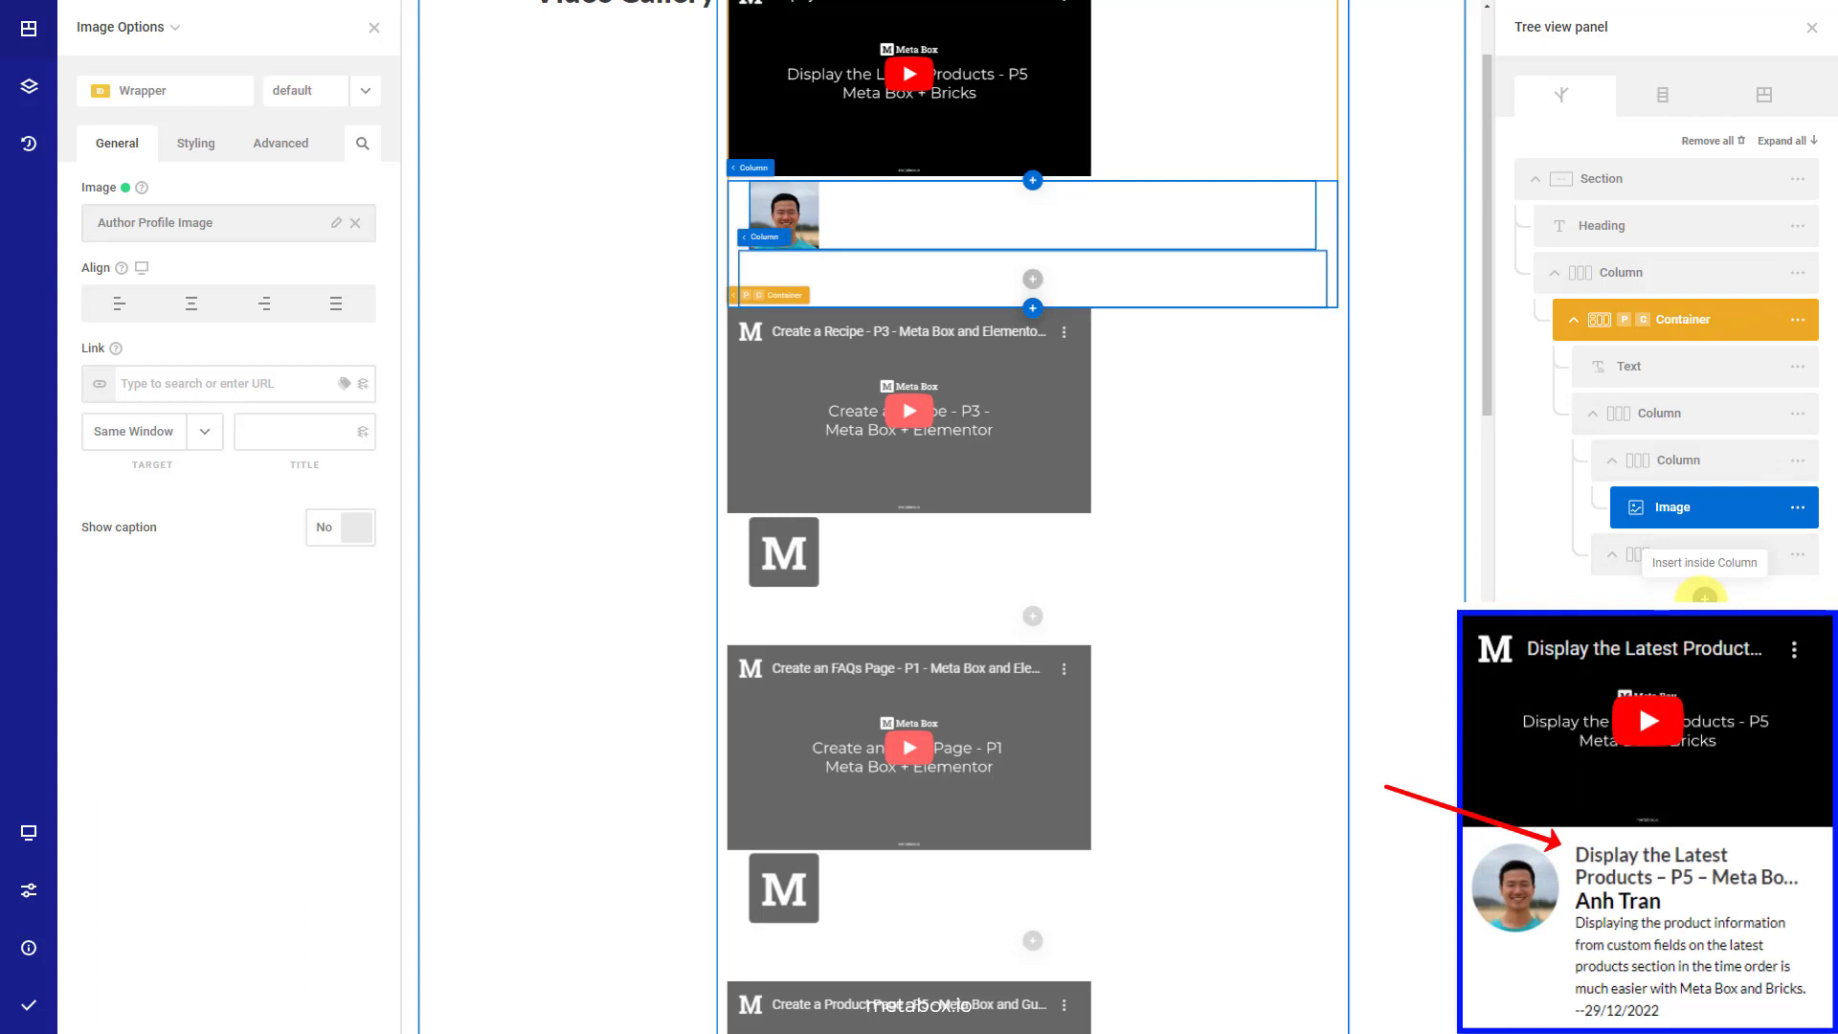
click(1703, 600)
text(hea)
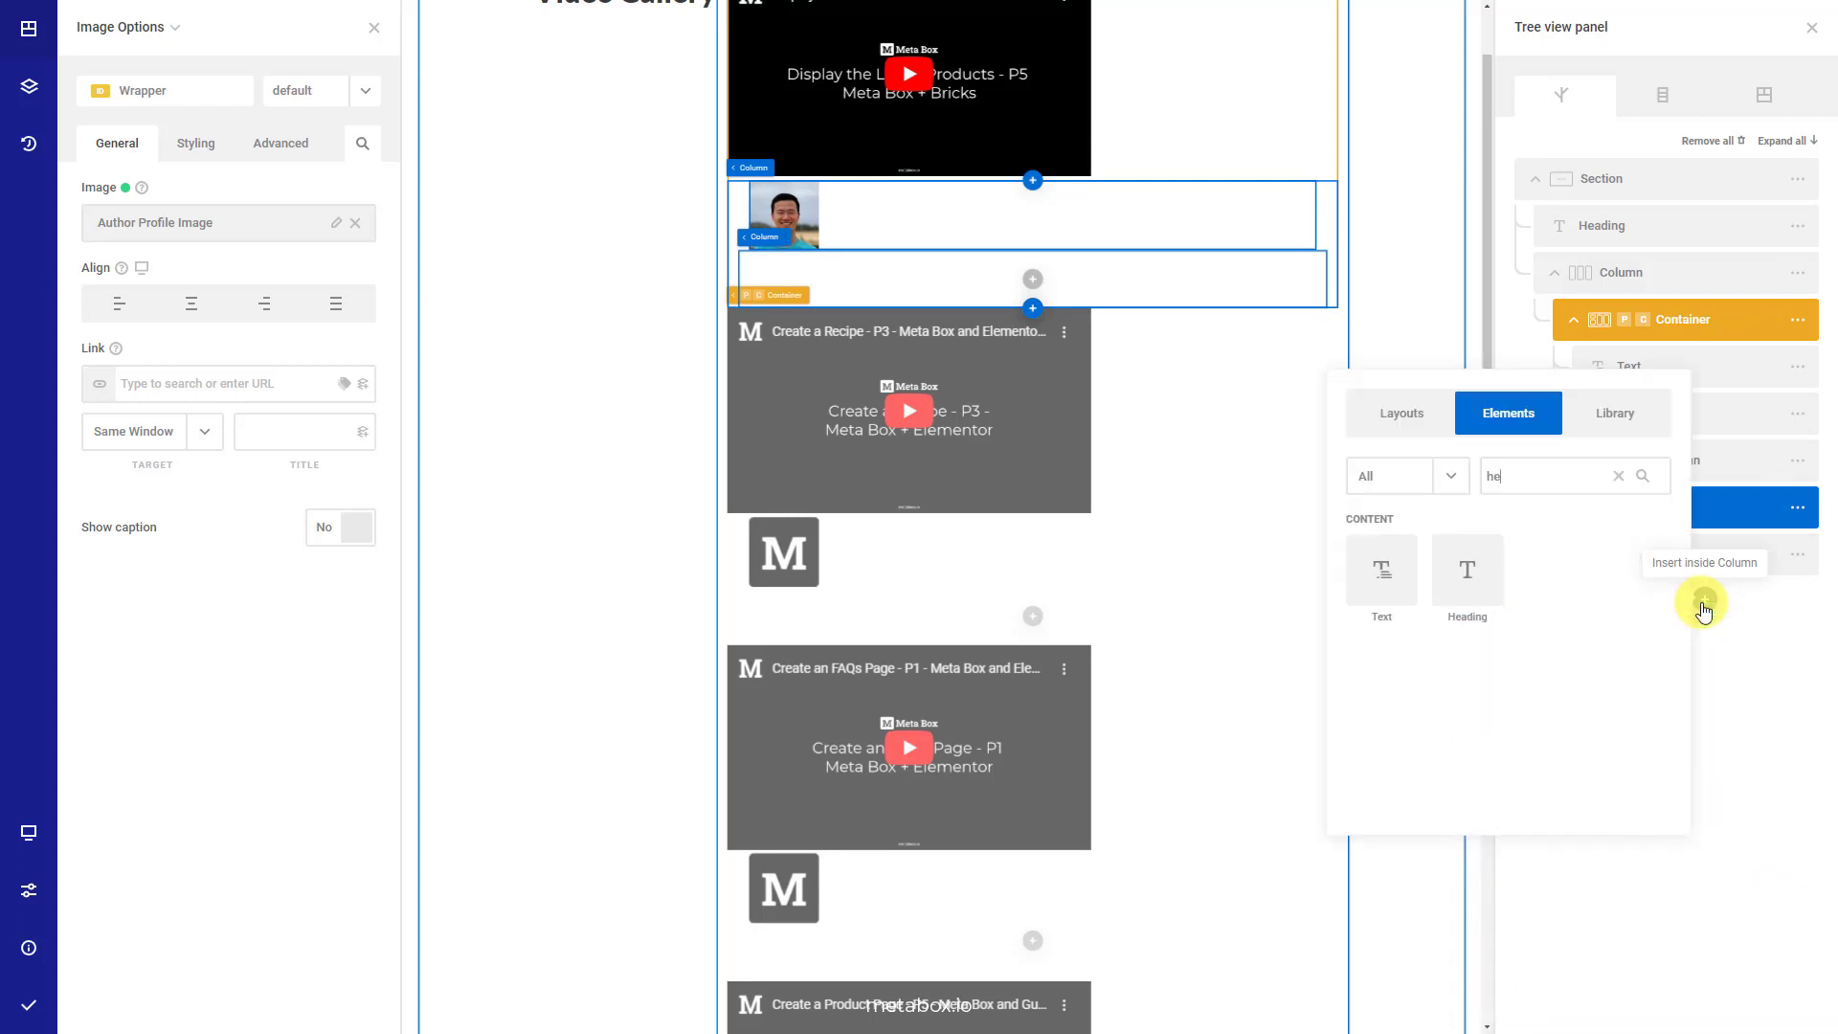
click(1474, 576)
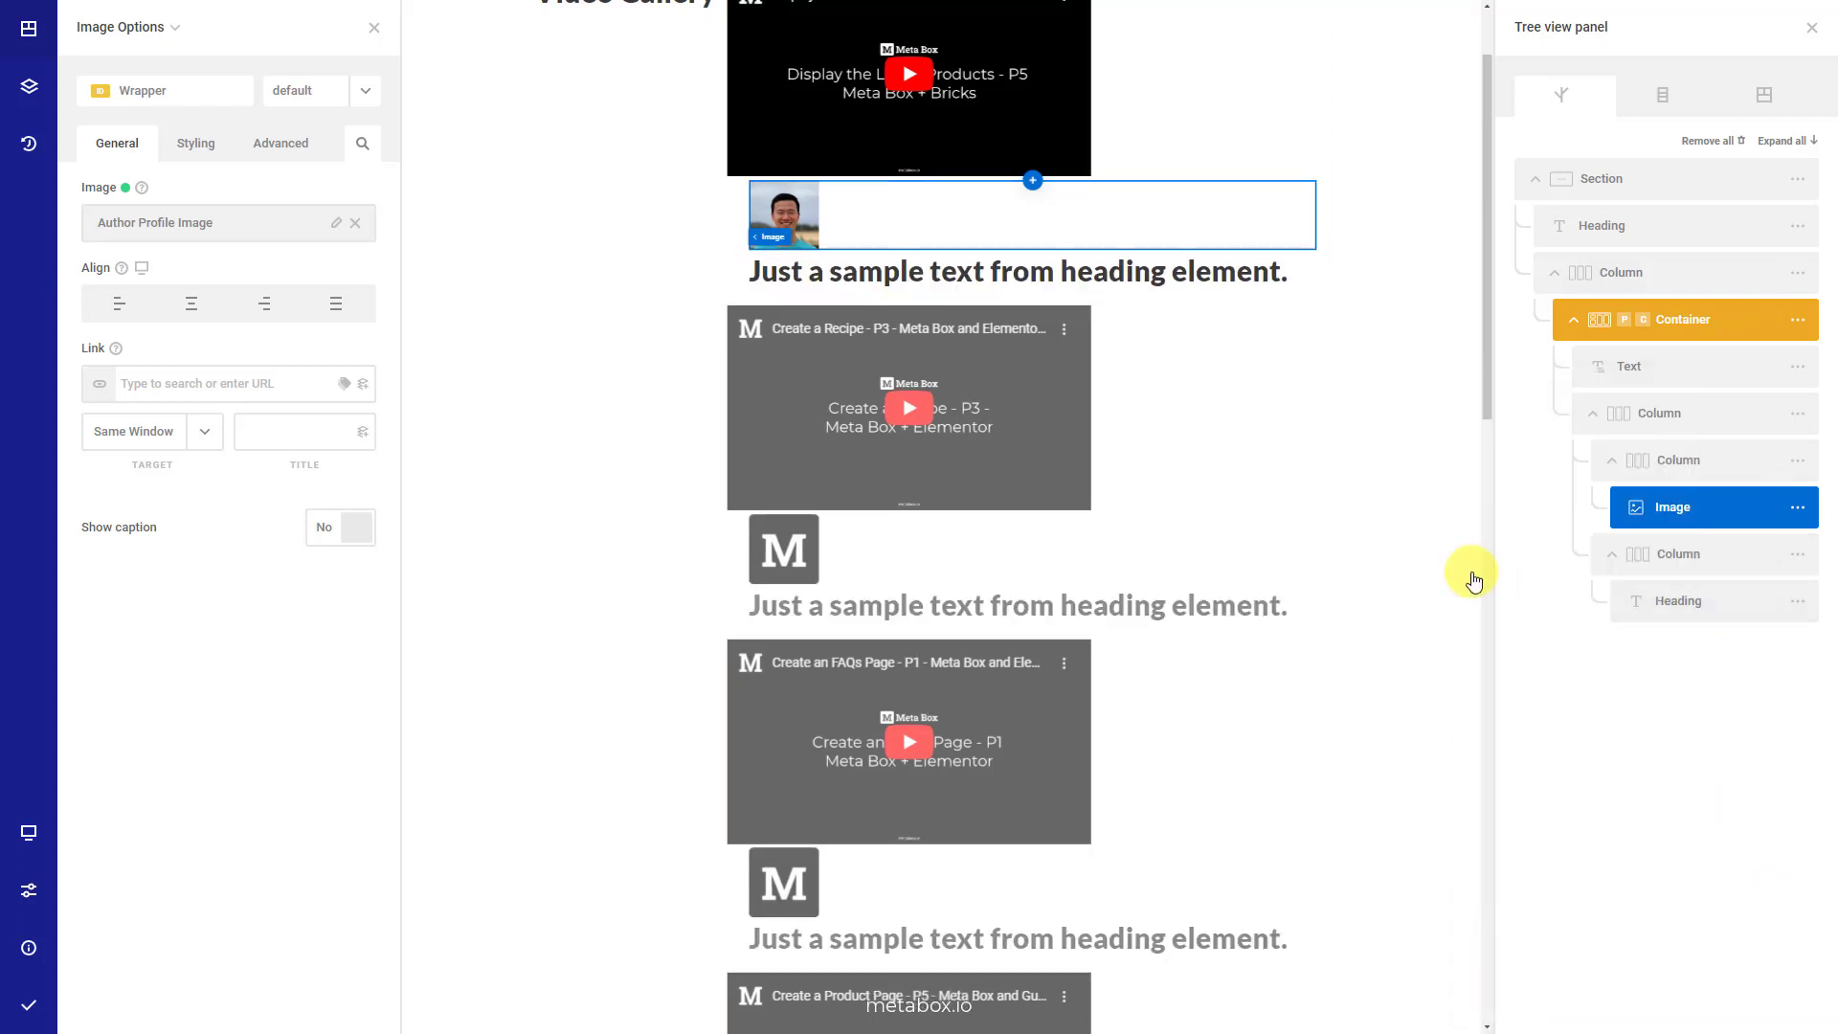
- Set the new Heading's content to the dynamic Post title data and its HTML tag to h5
click(1649, 600)
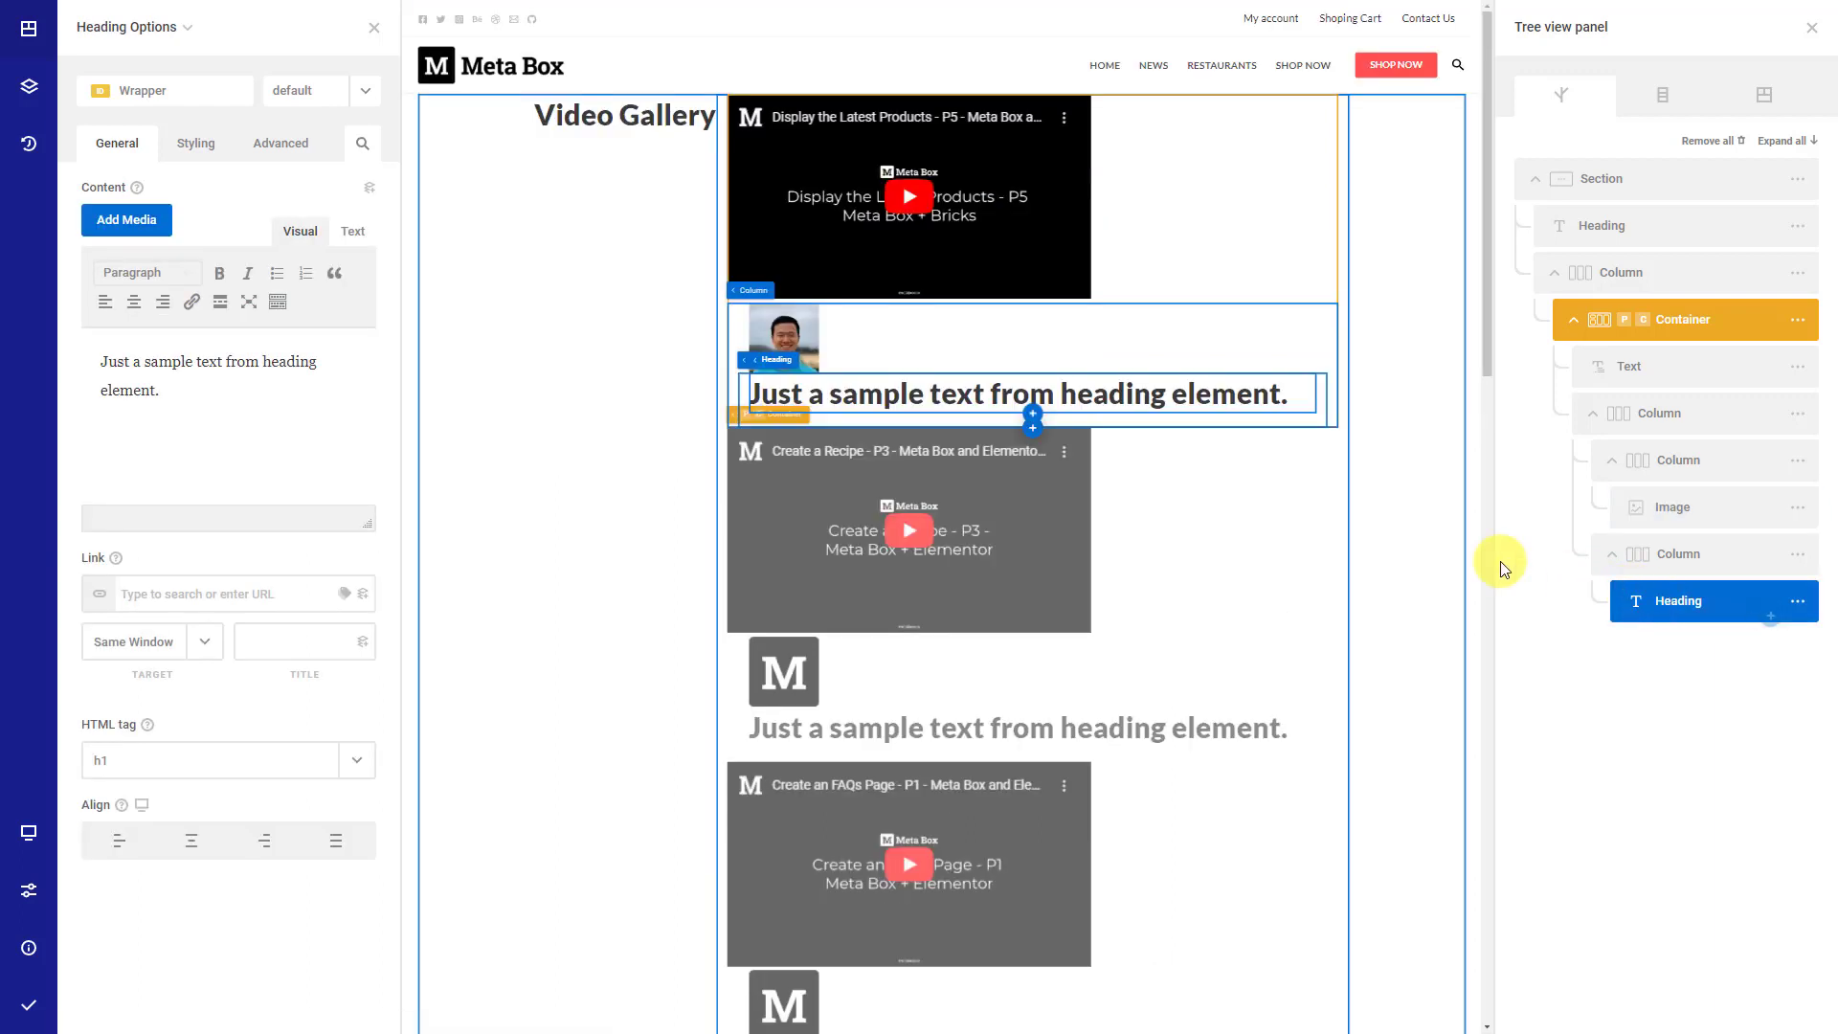
click(369, 190)
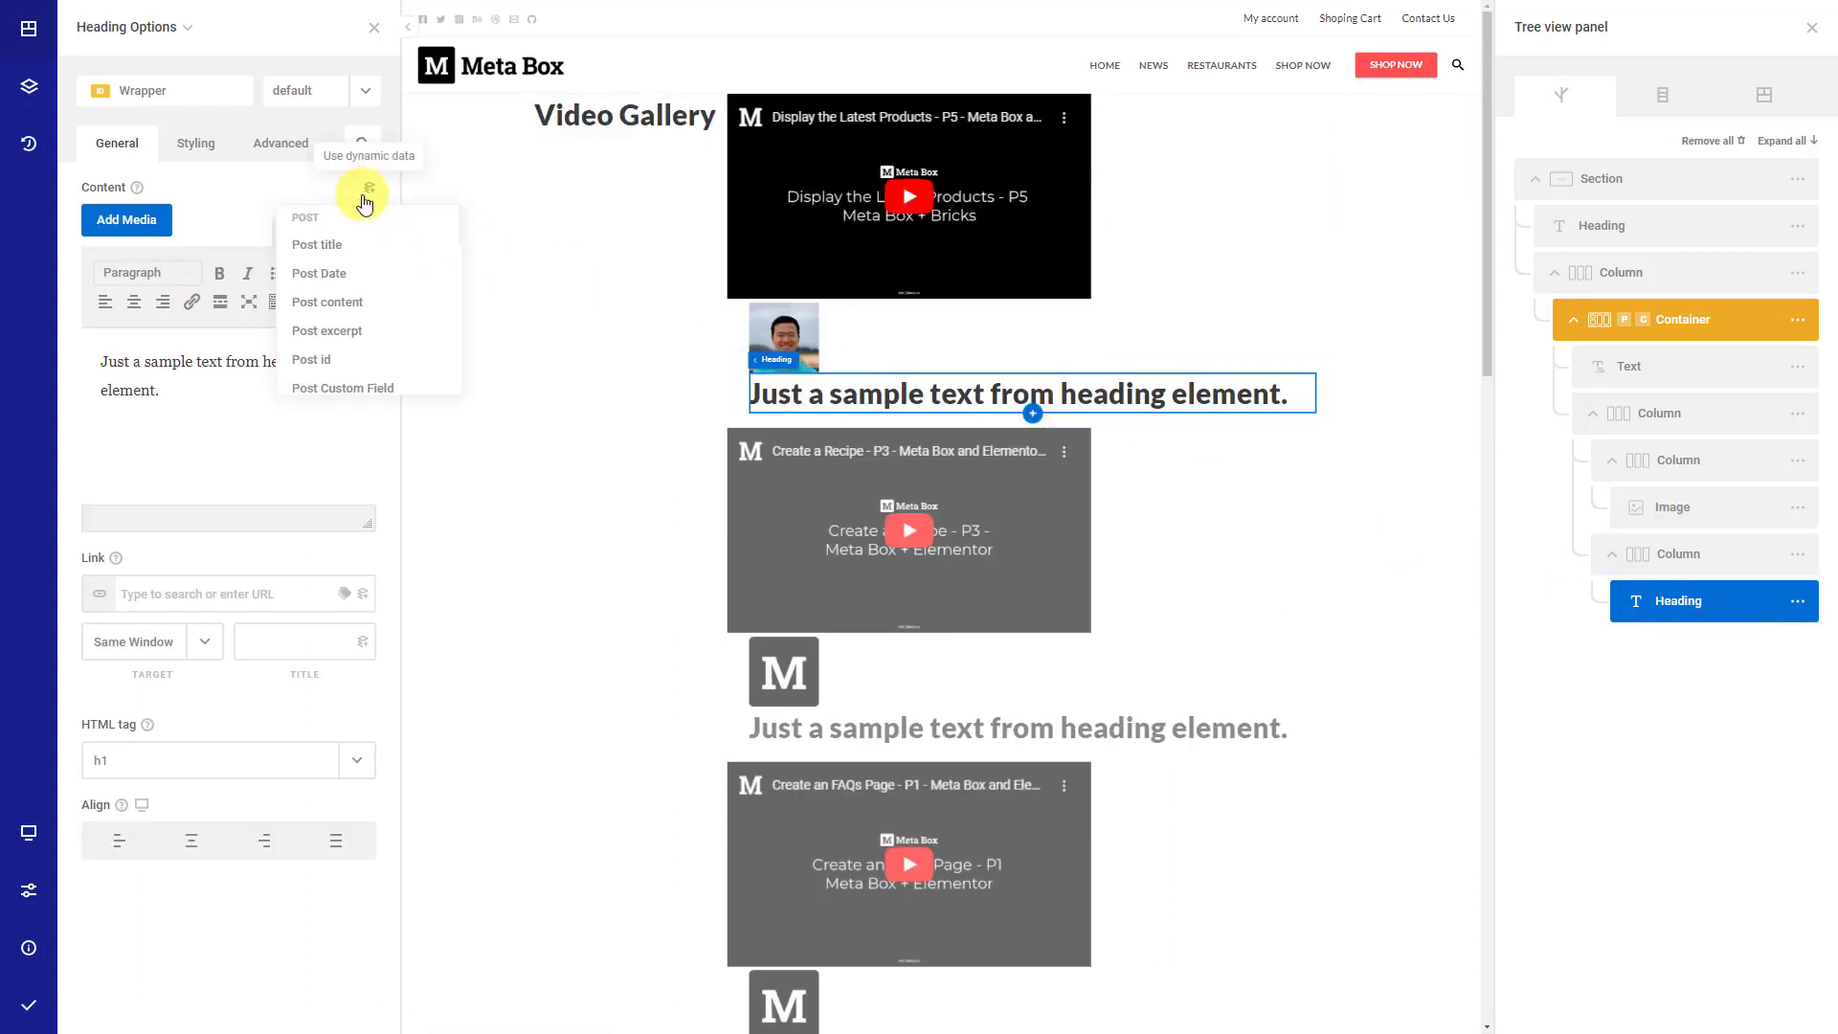
click(328, 244)
click(359, 471)
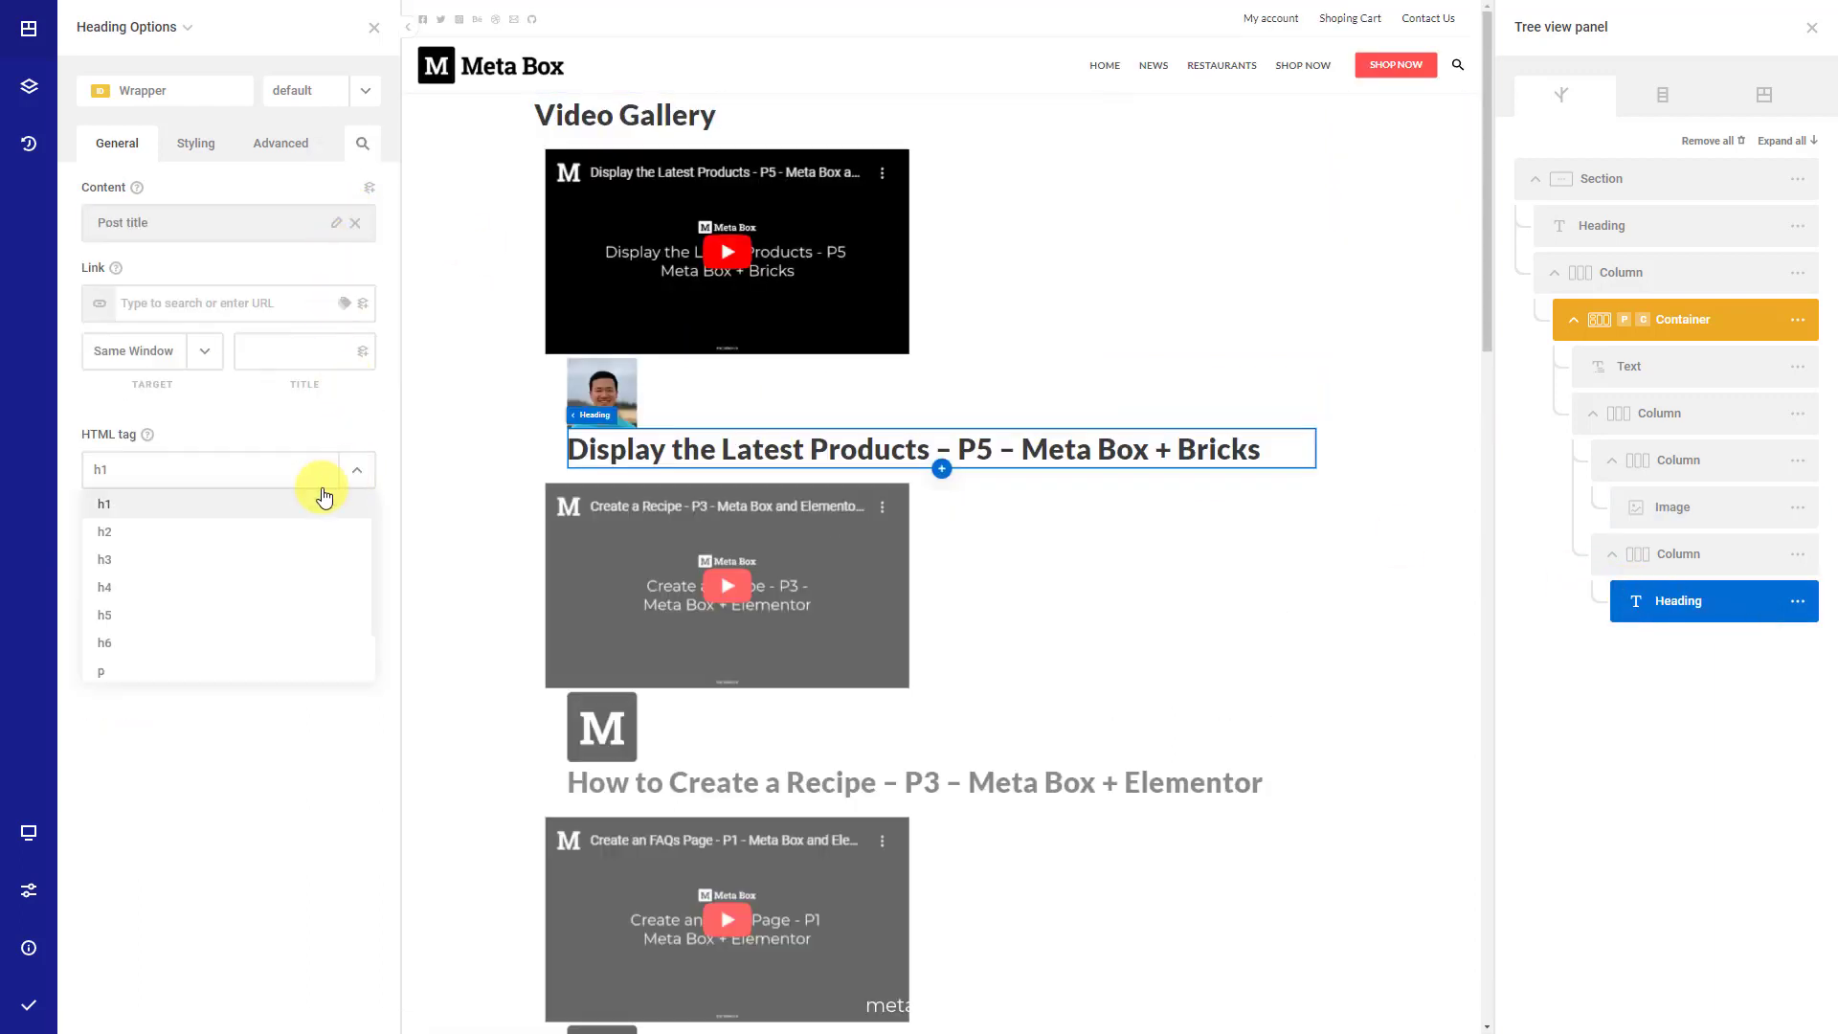
click(117, 620)
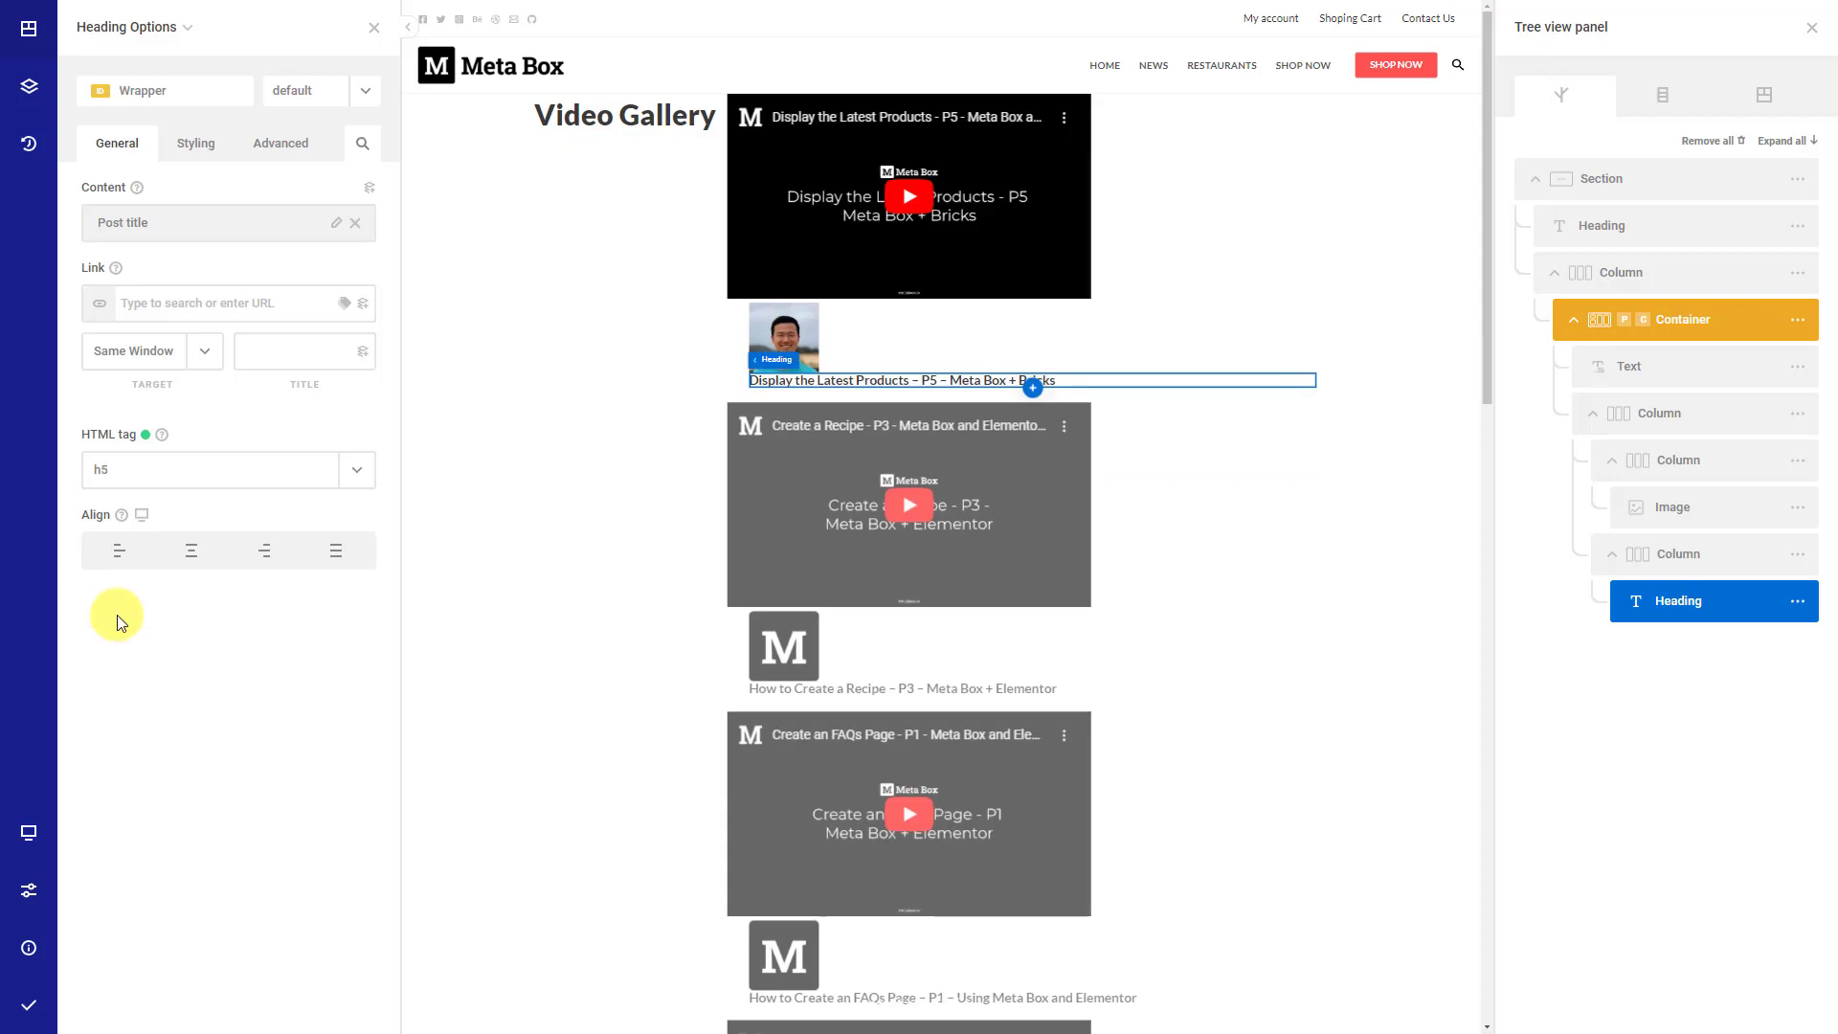
- Insert a Text element after the post title Heading and set its content to the dynamic Author info data
click(1763, 616)
text(te)
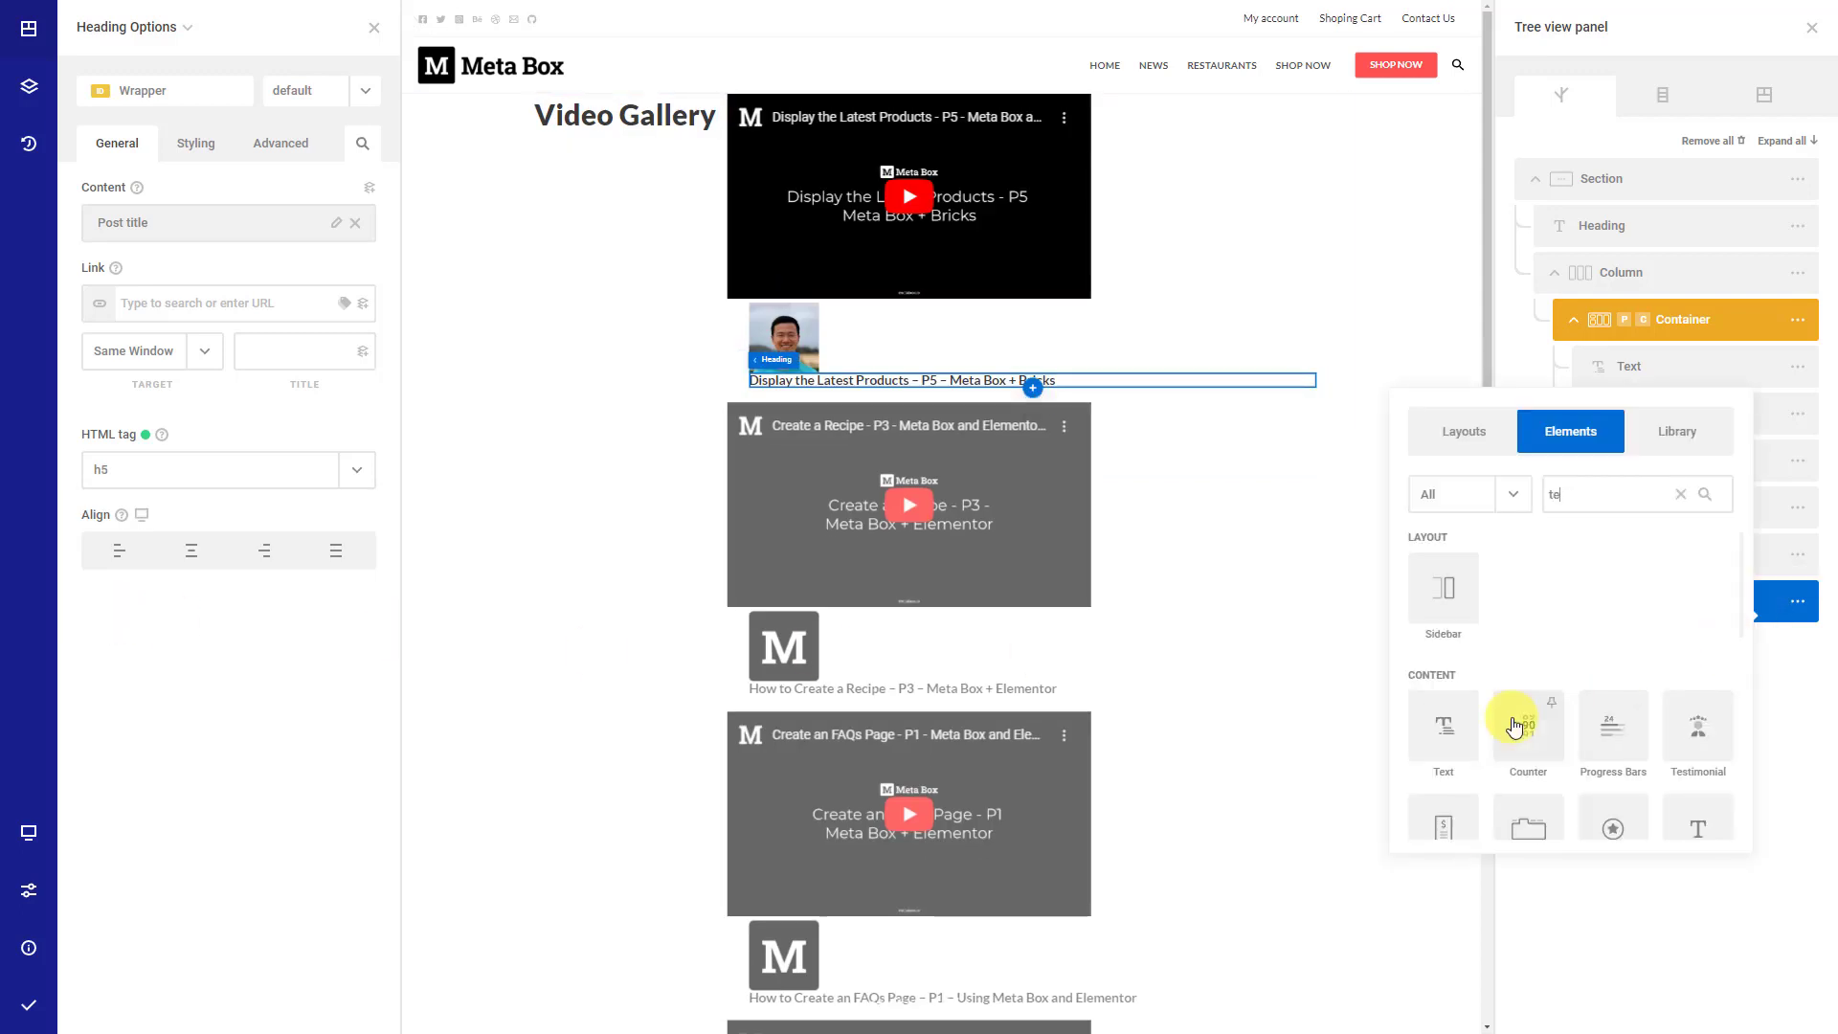
click(1446, 737)
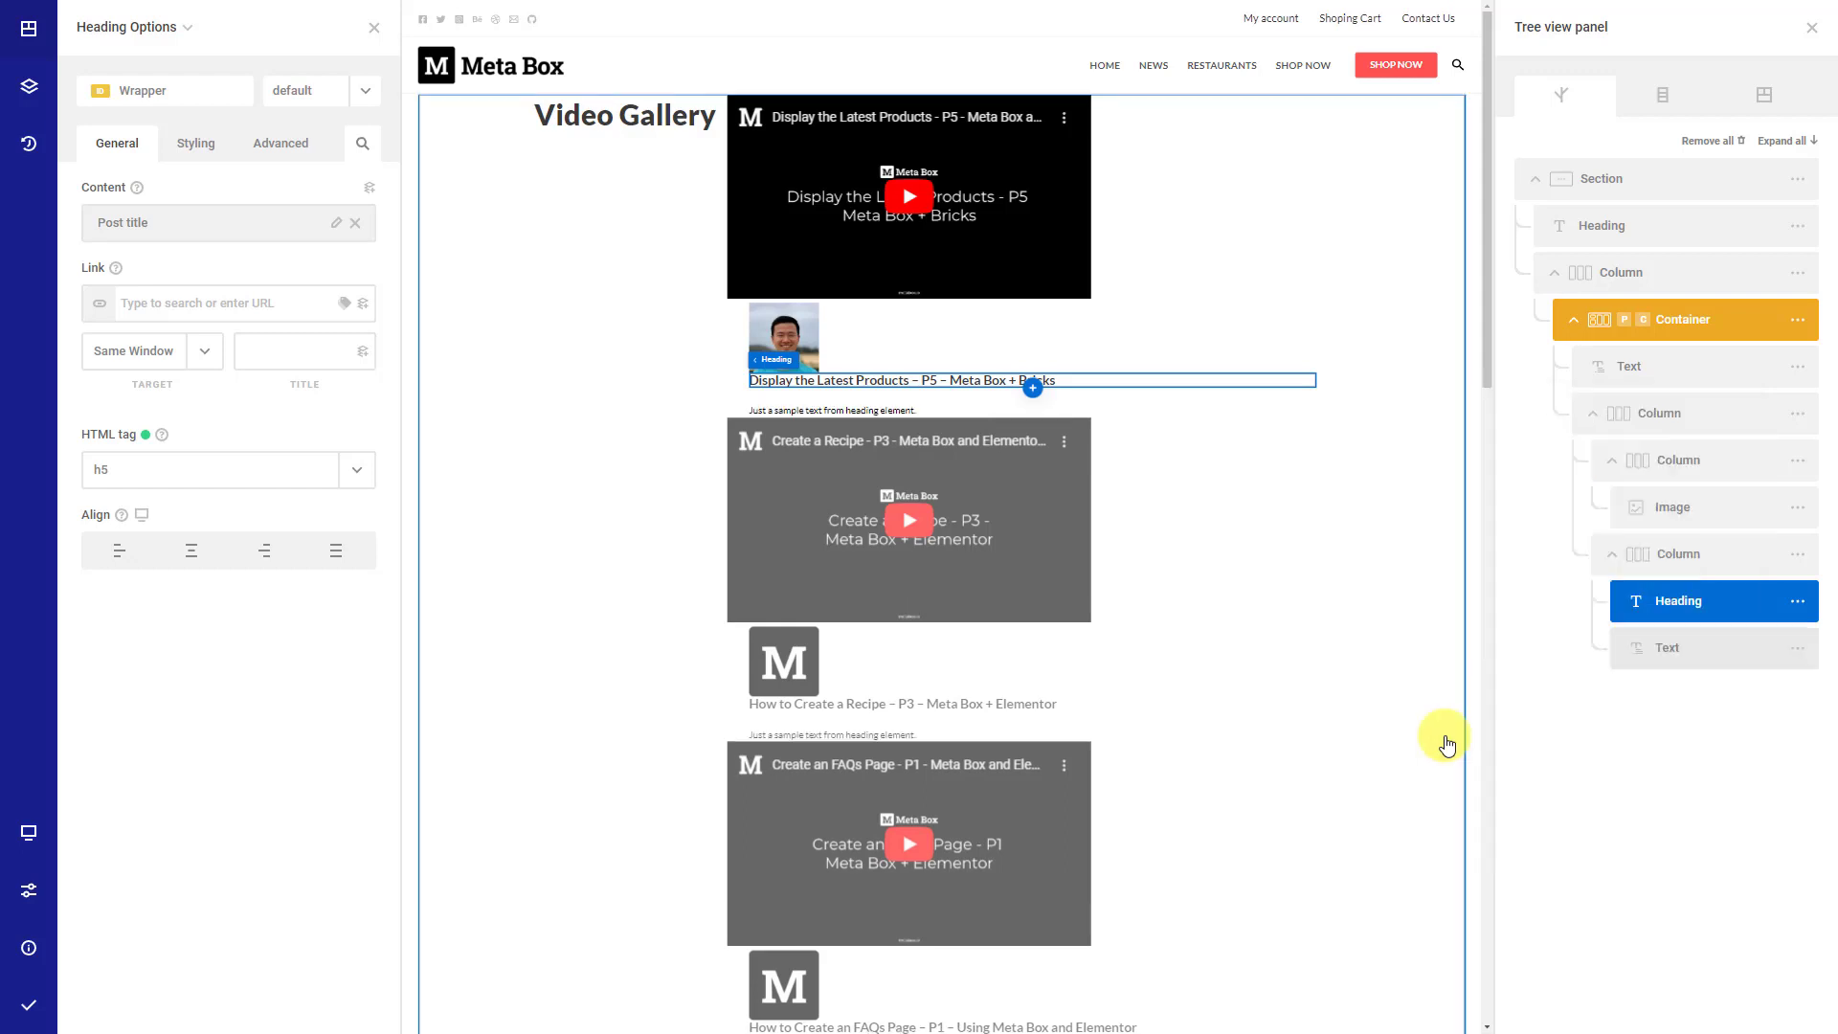
click(1661, 648)
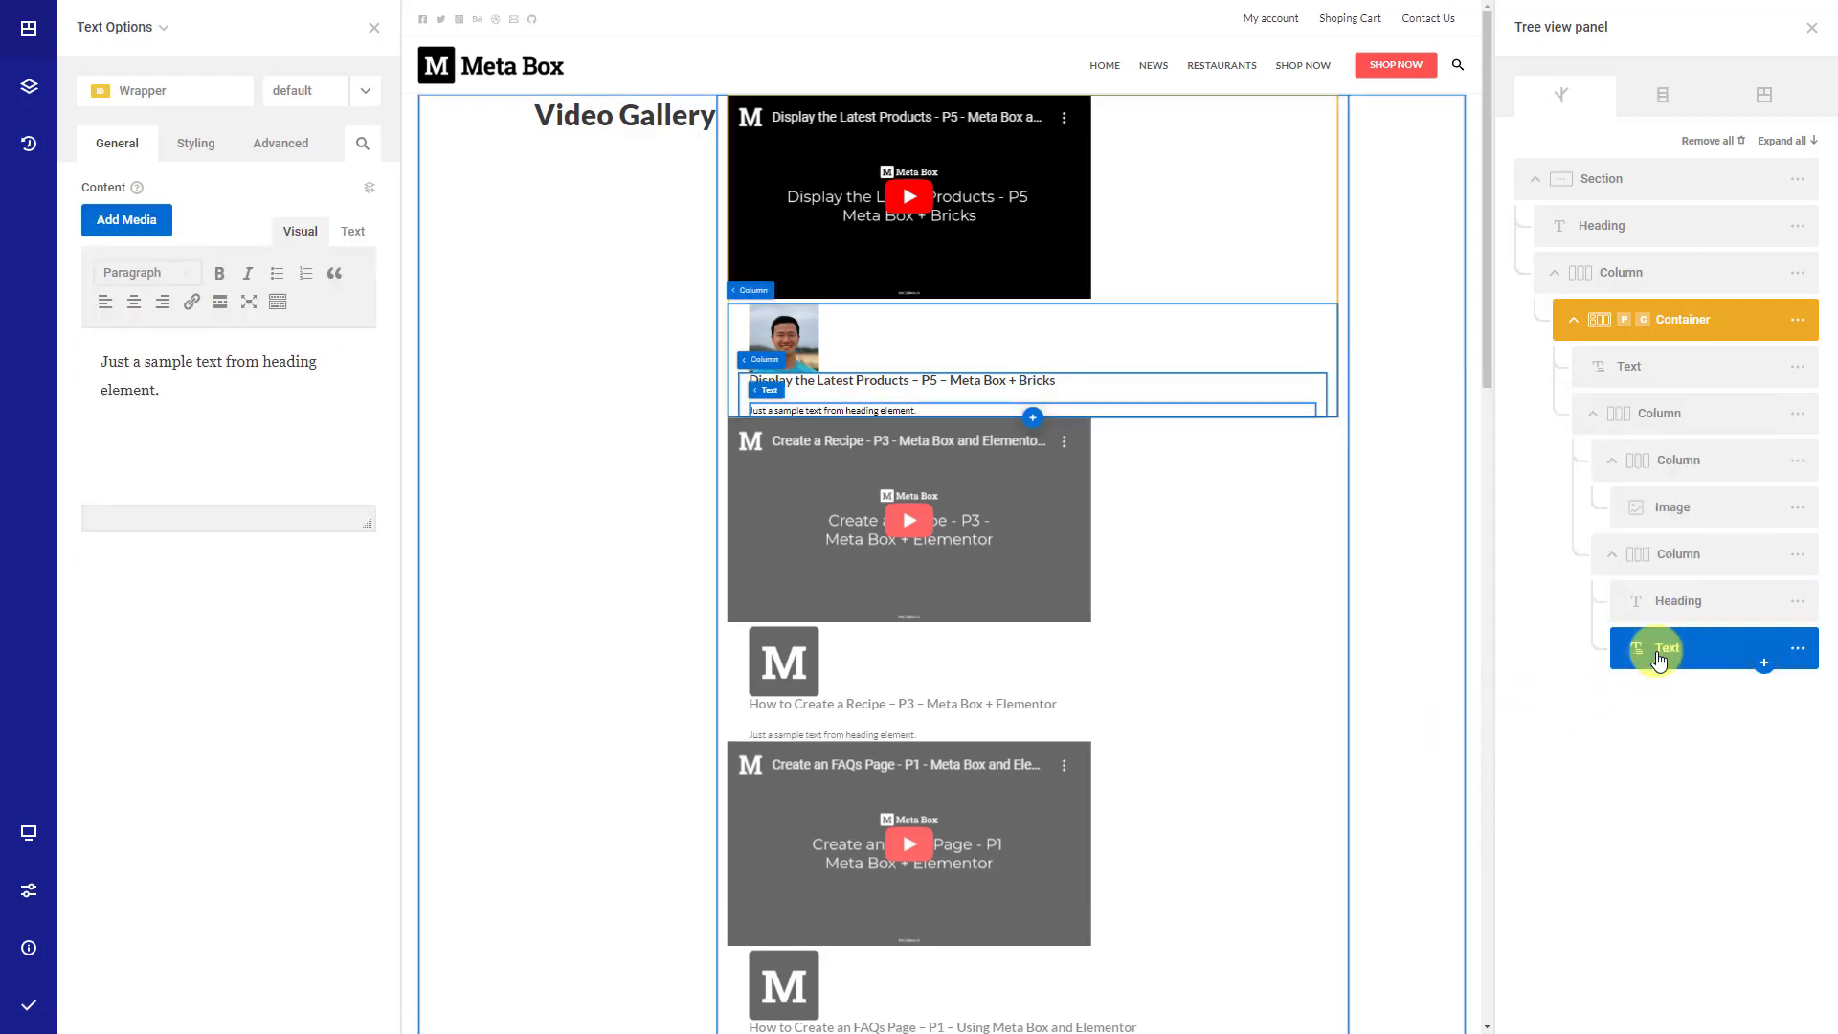
click(369, 195)
scroll(361, 258, down, 5)
click(356, 253)
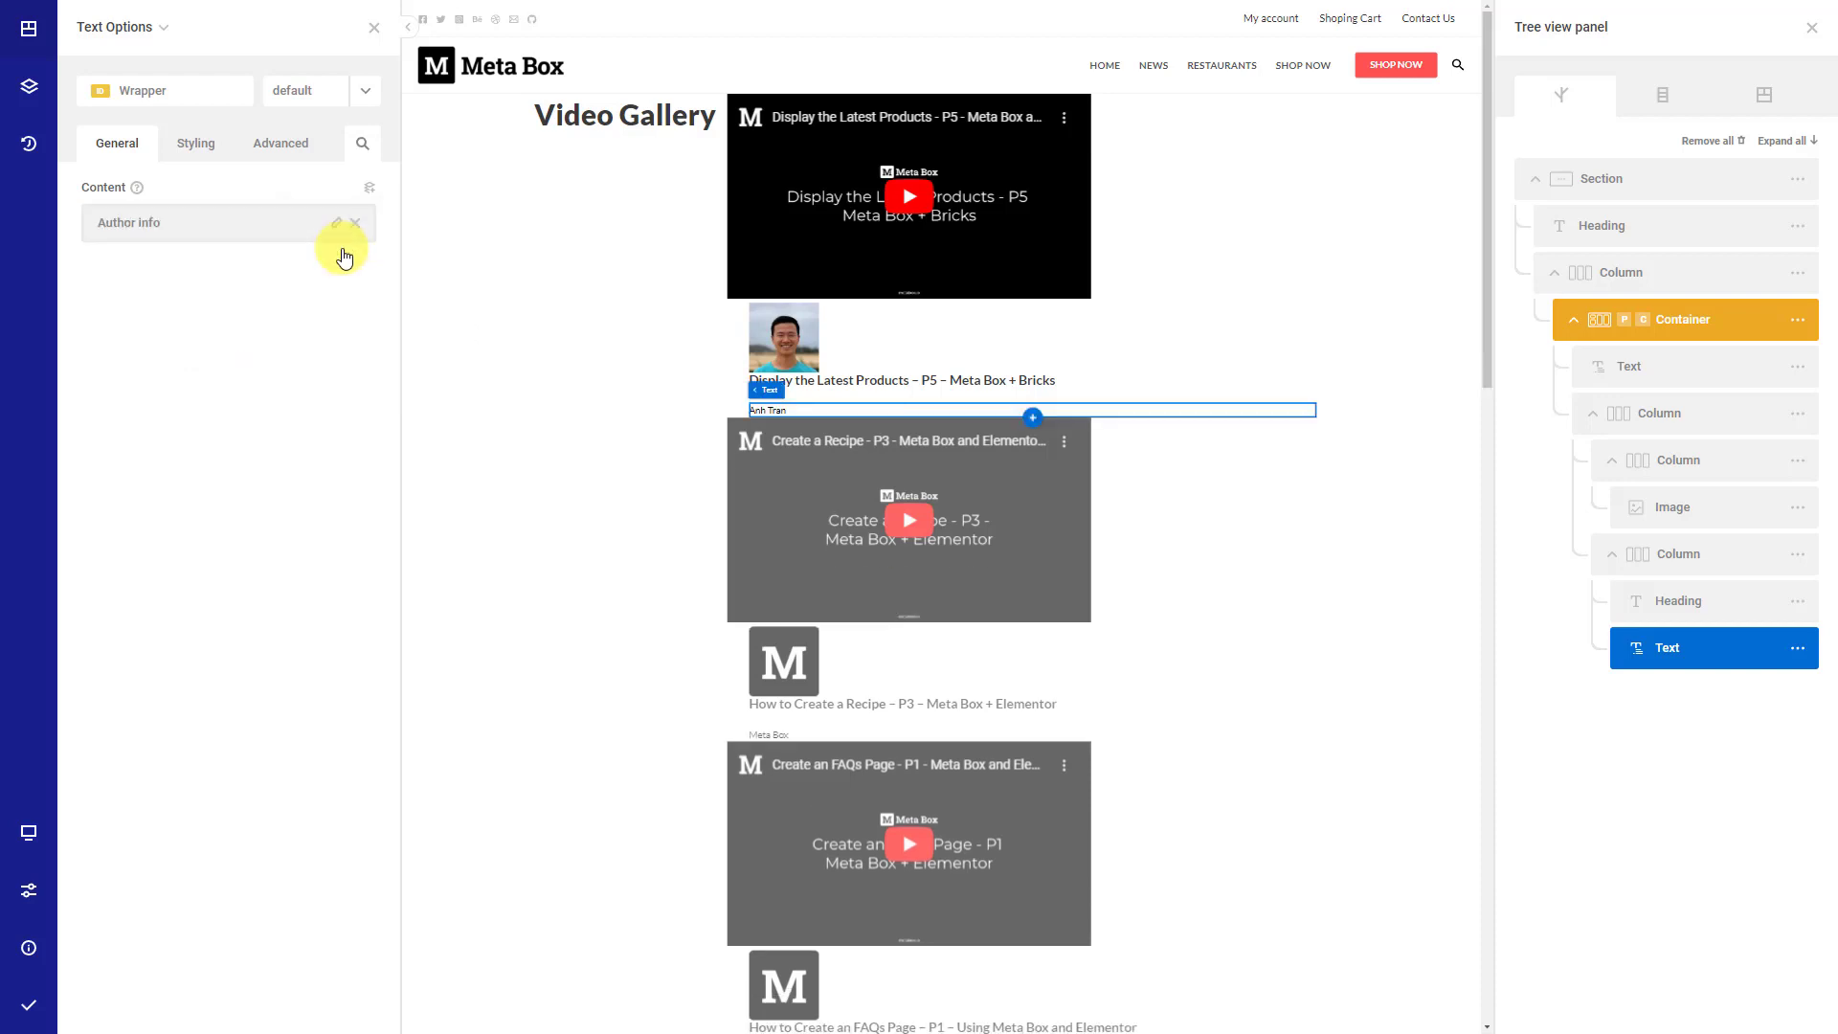
- Insert another Text element after the author info and fill it with the dynamic Post content data
click(1764, 663)
text(te)
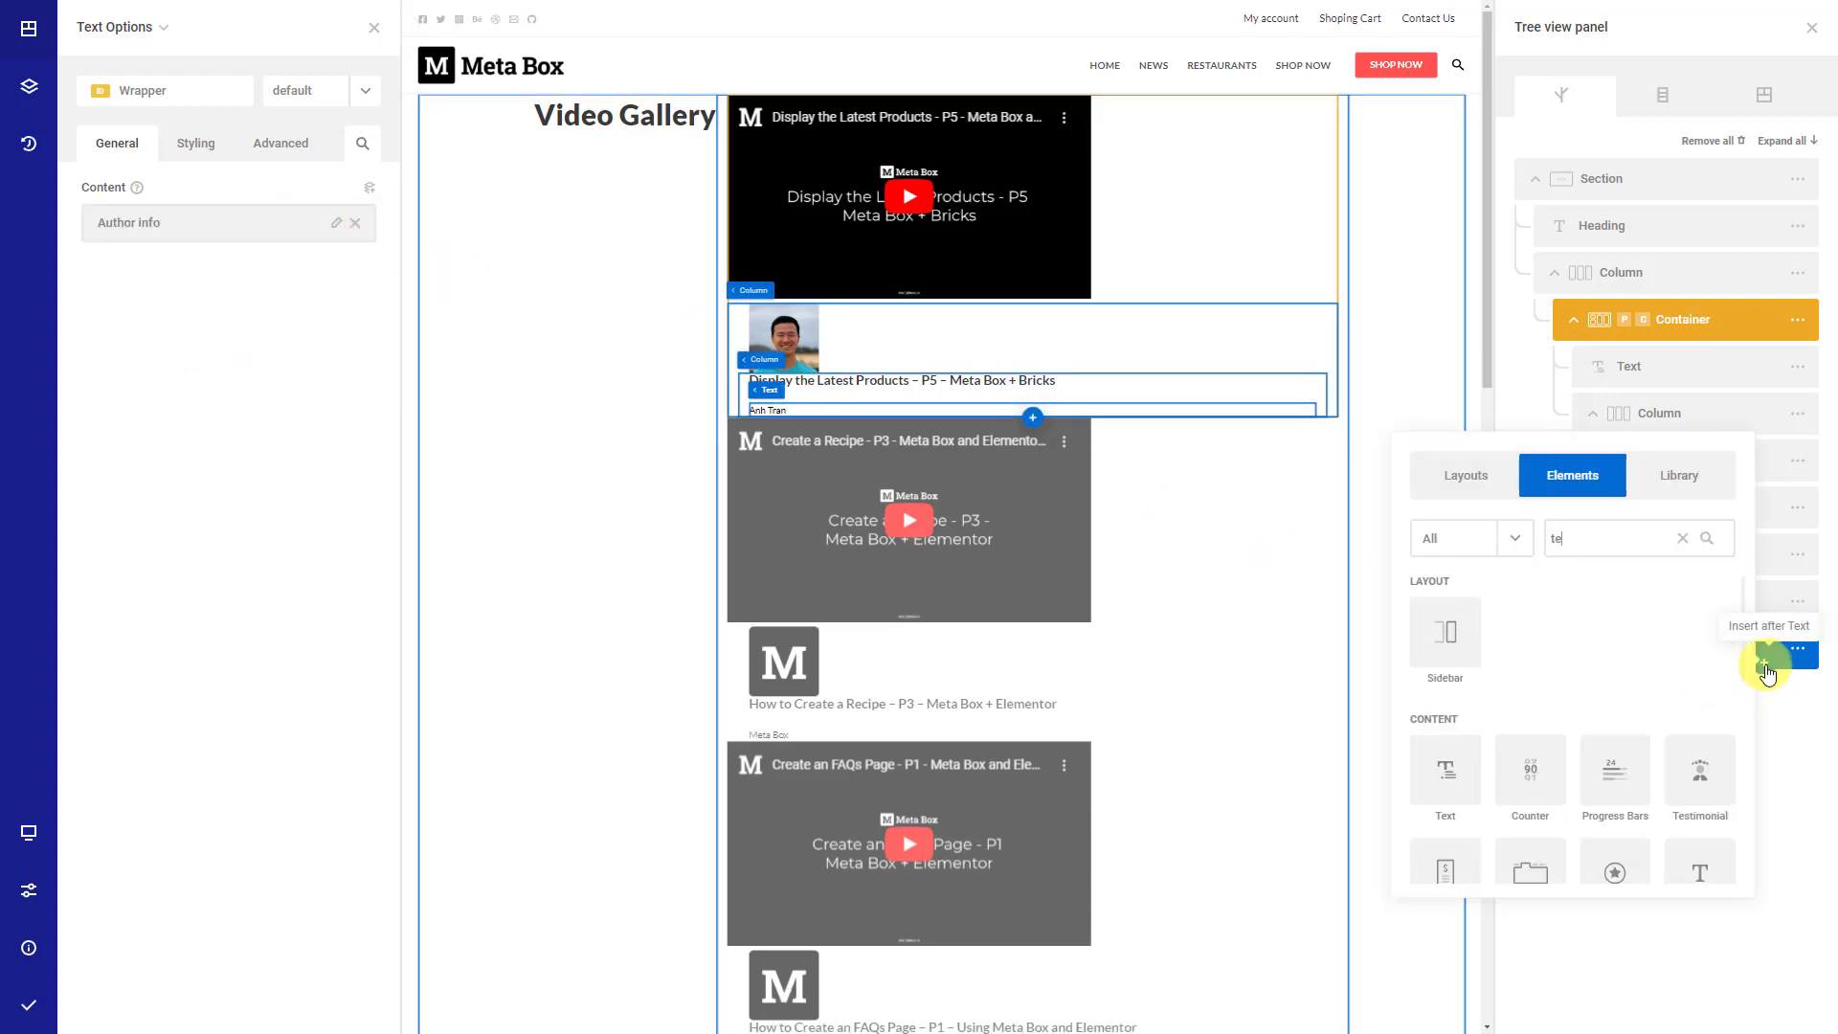
click(1445, 771)
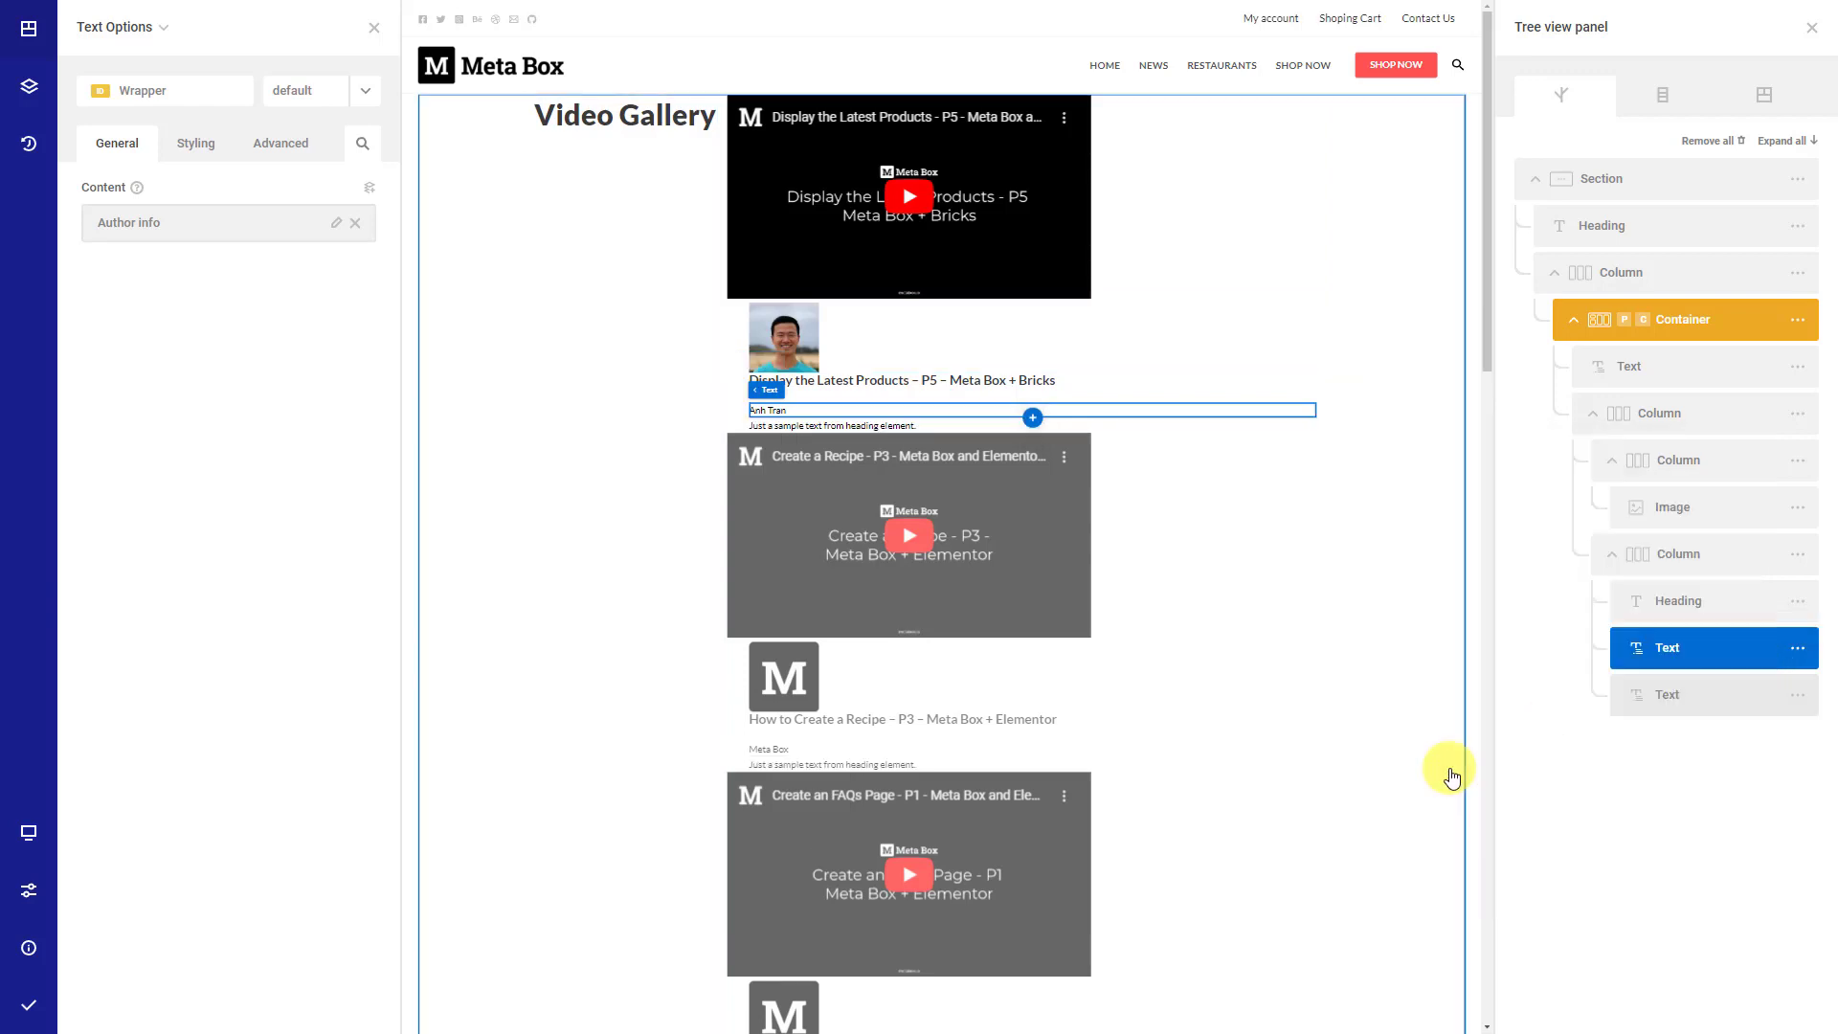
click(1647, 696)
click(370, 187)
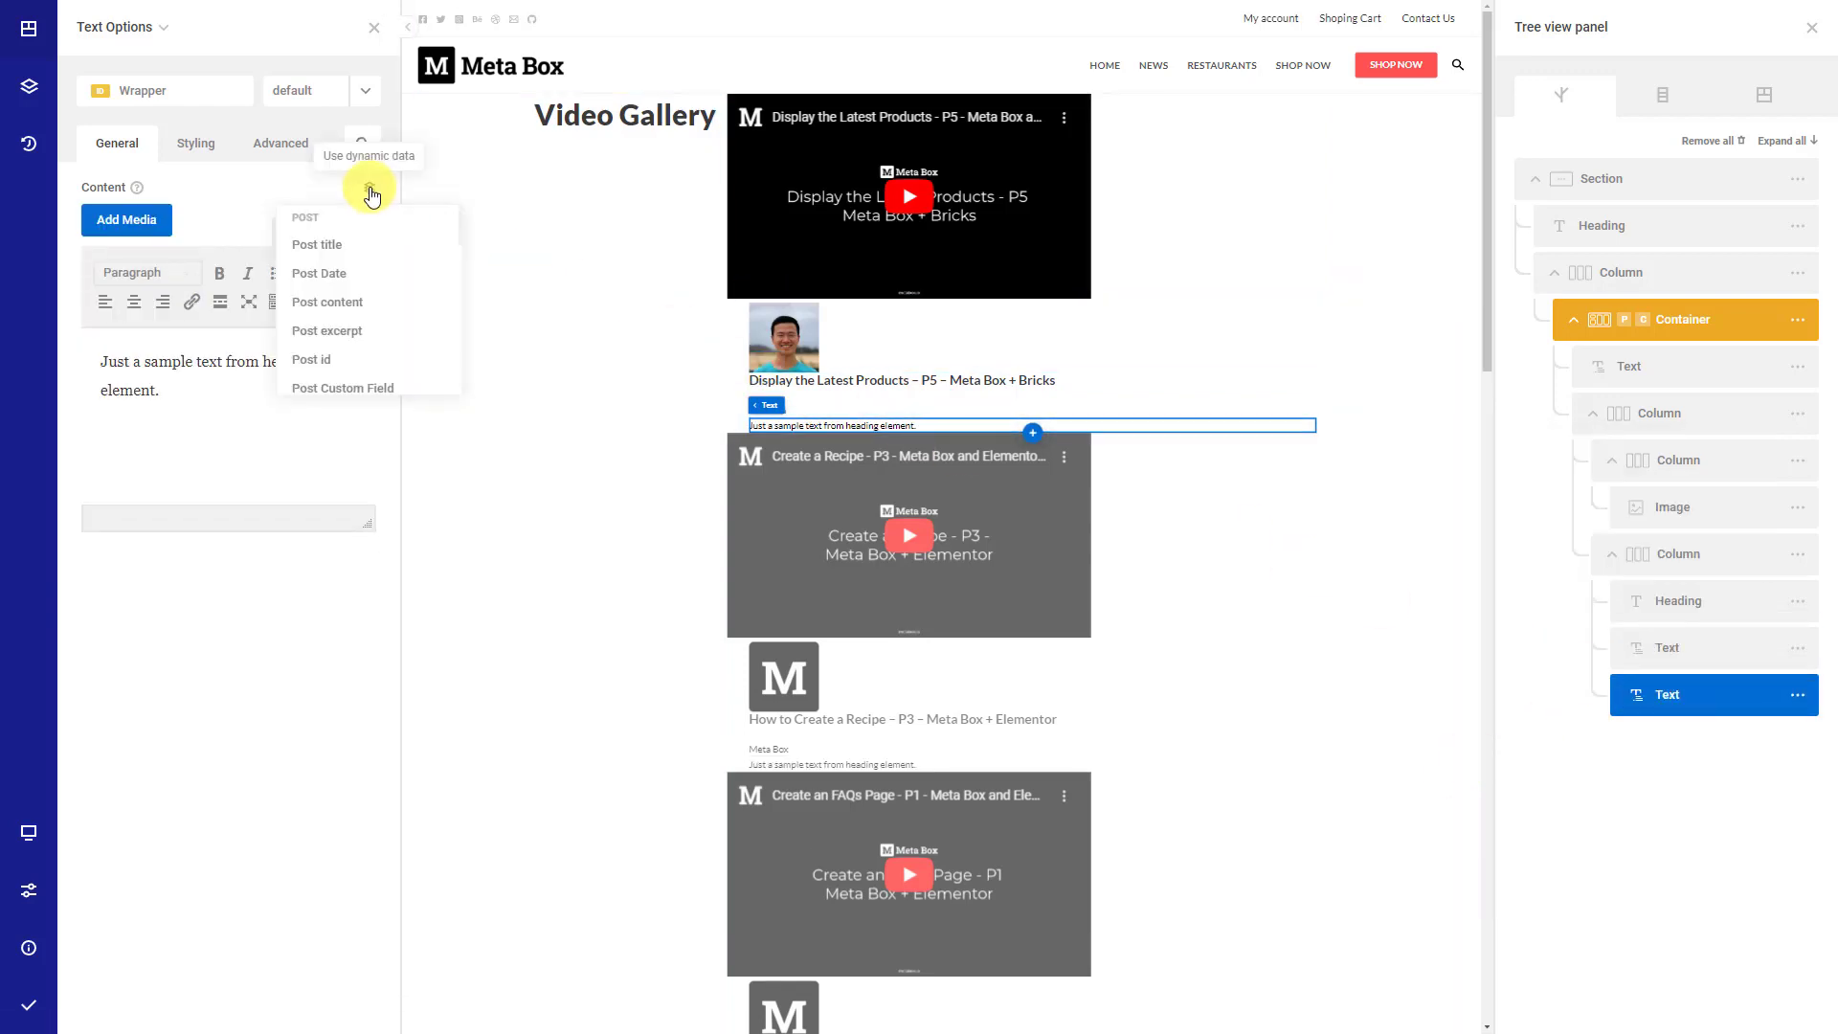
click(347, 302)
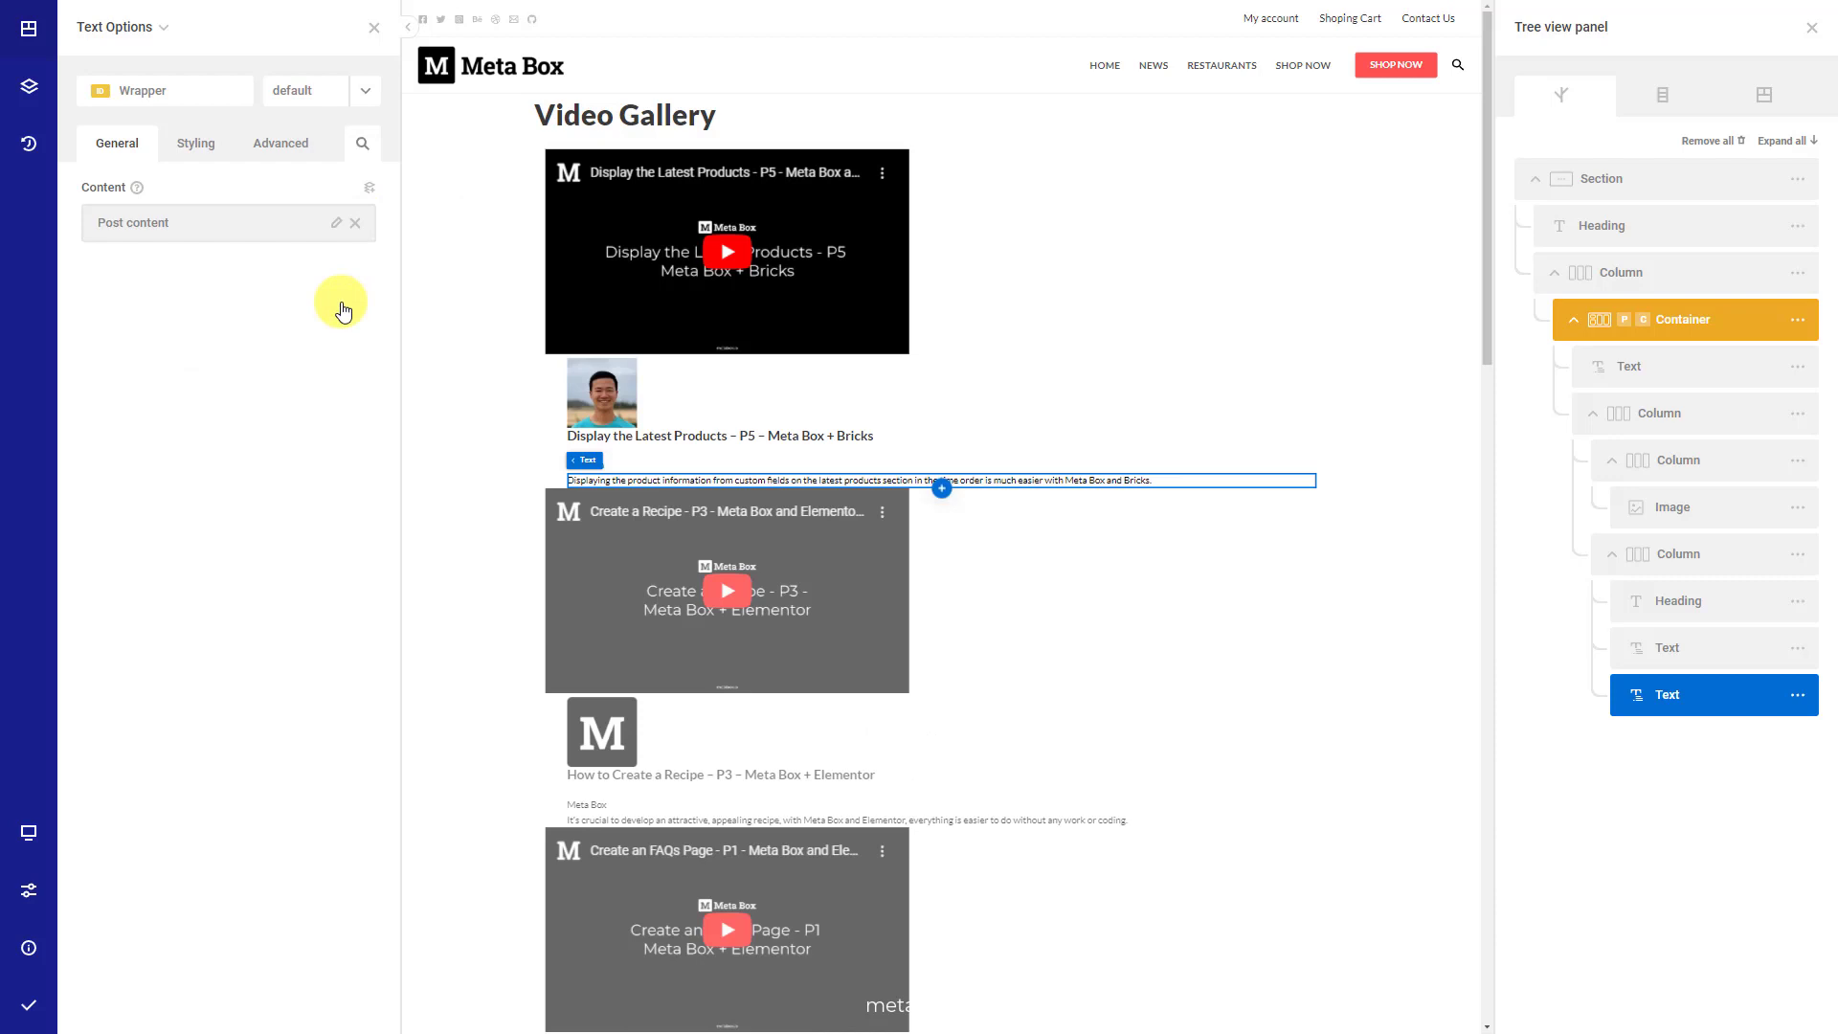
- Insert a Text element after the post content and set its content to the dynamic Post Date data
click(1763, 713)
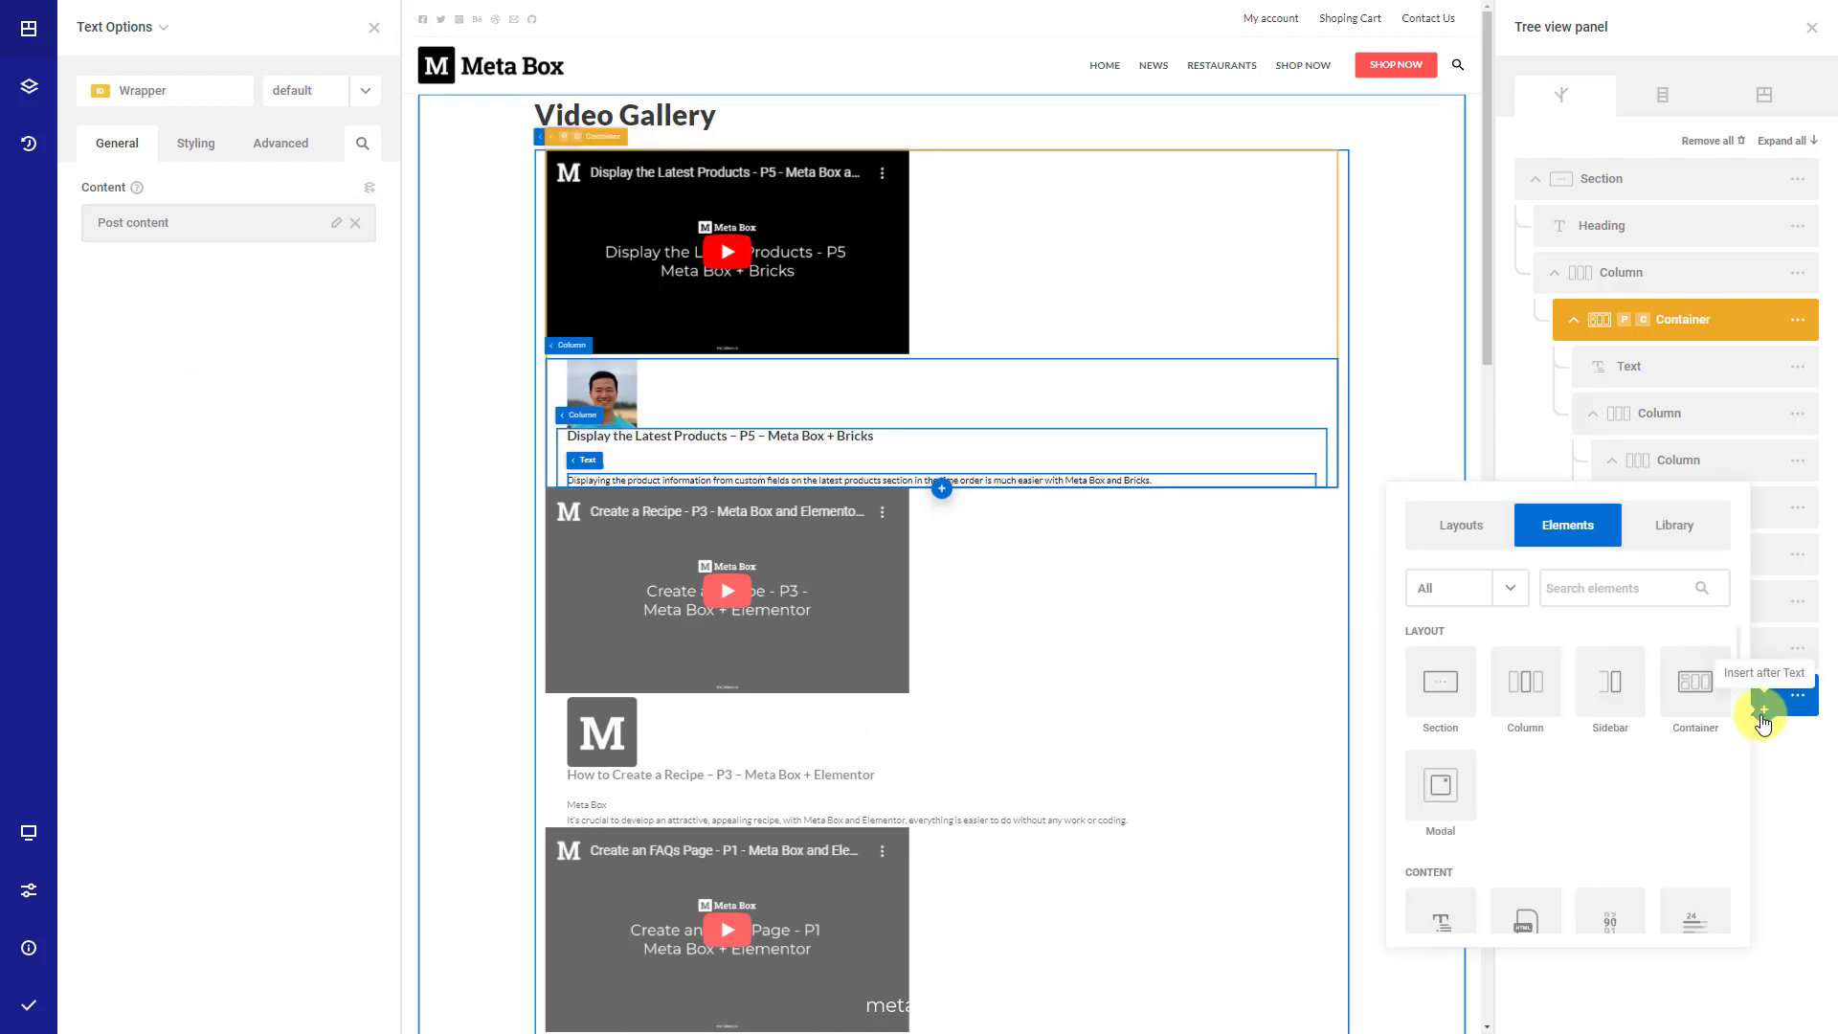
click(1437, 911)
click(1648, 748)
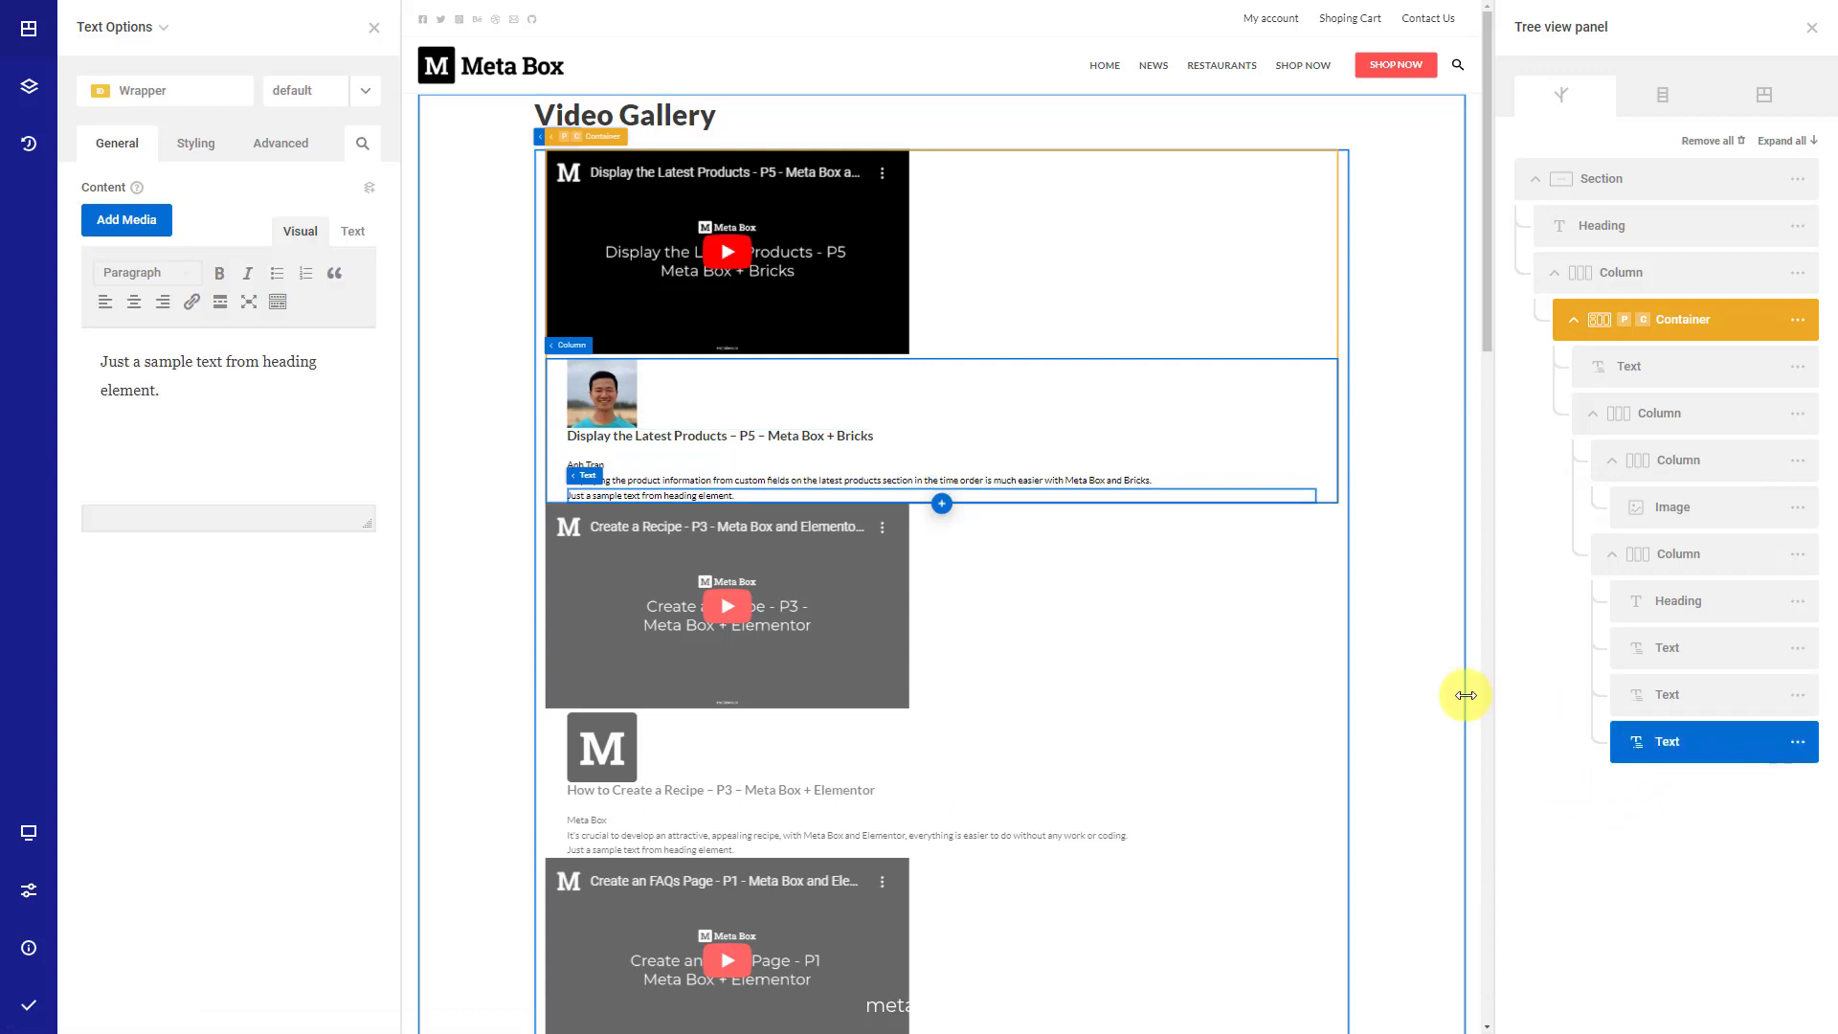
click(370, 188)
click(340, 275)
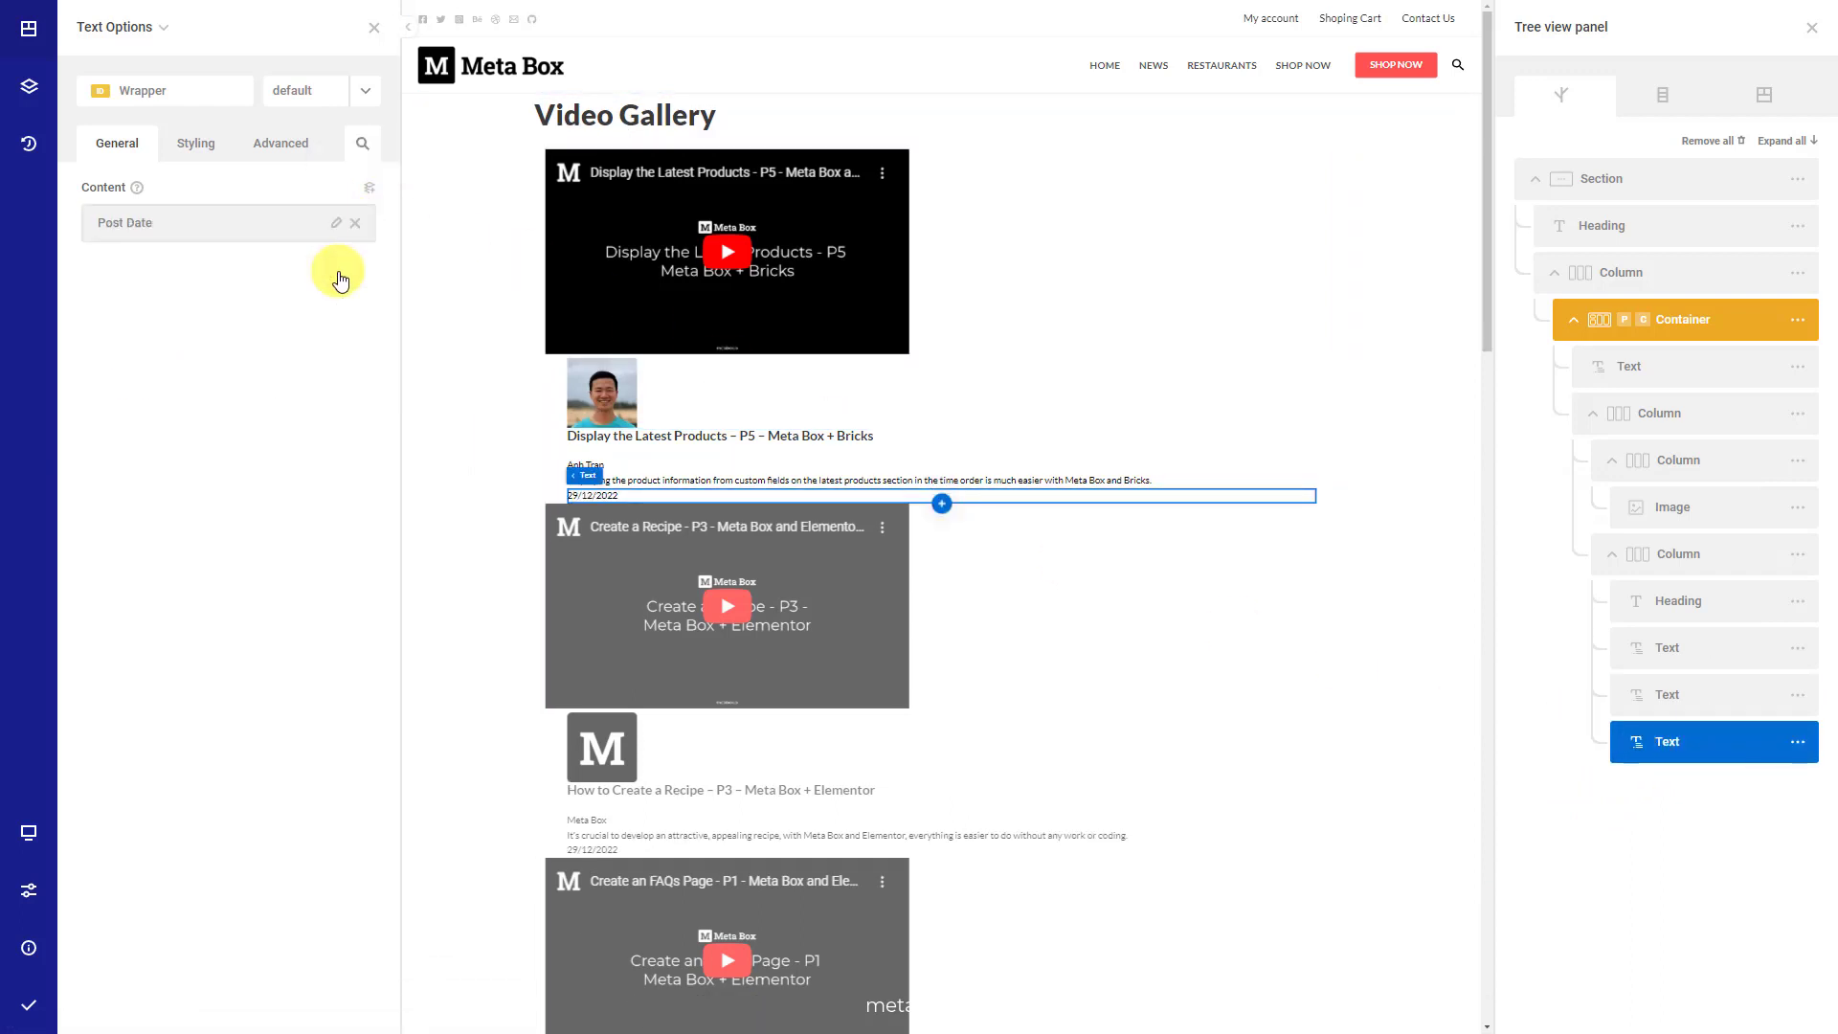
- Add the prefix "--" before the dynamic post date in its field options
click(336, 222)
click(156, 493)
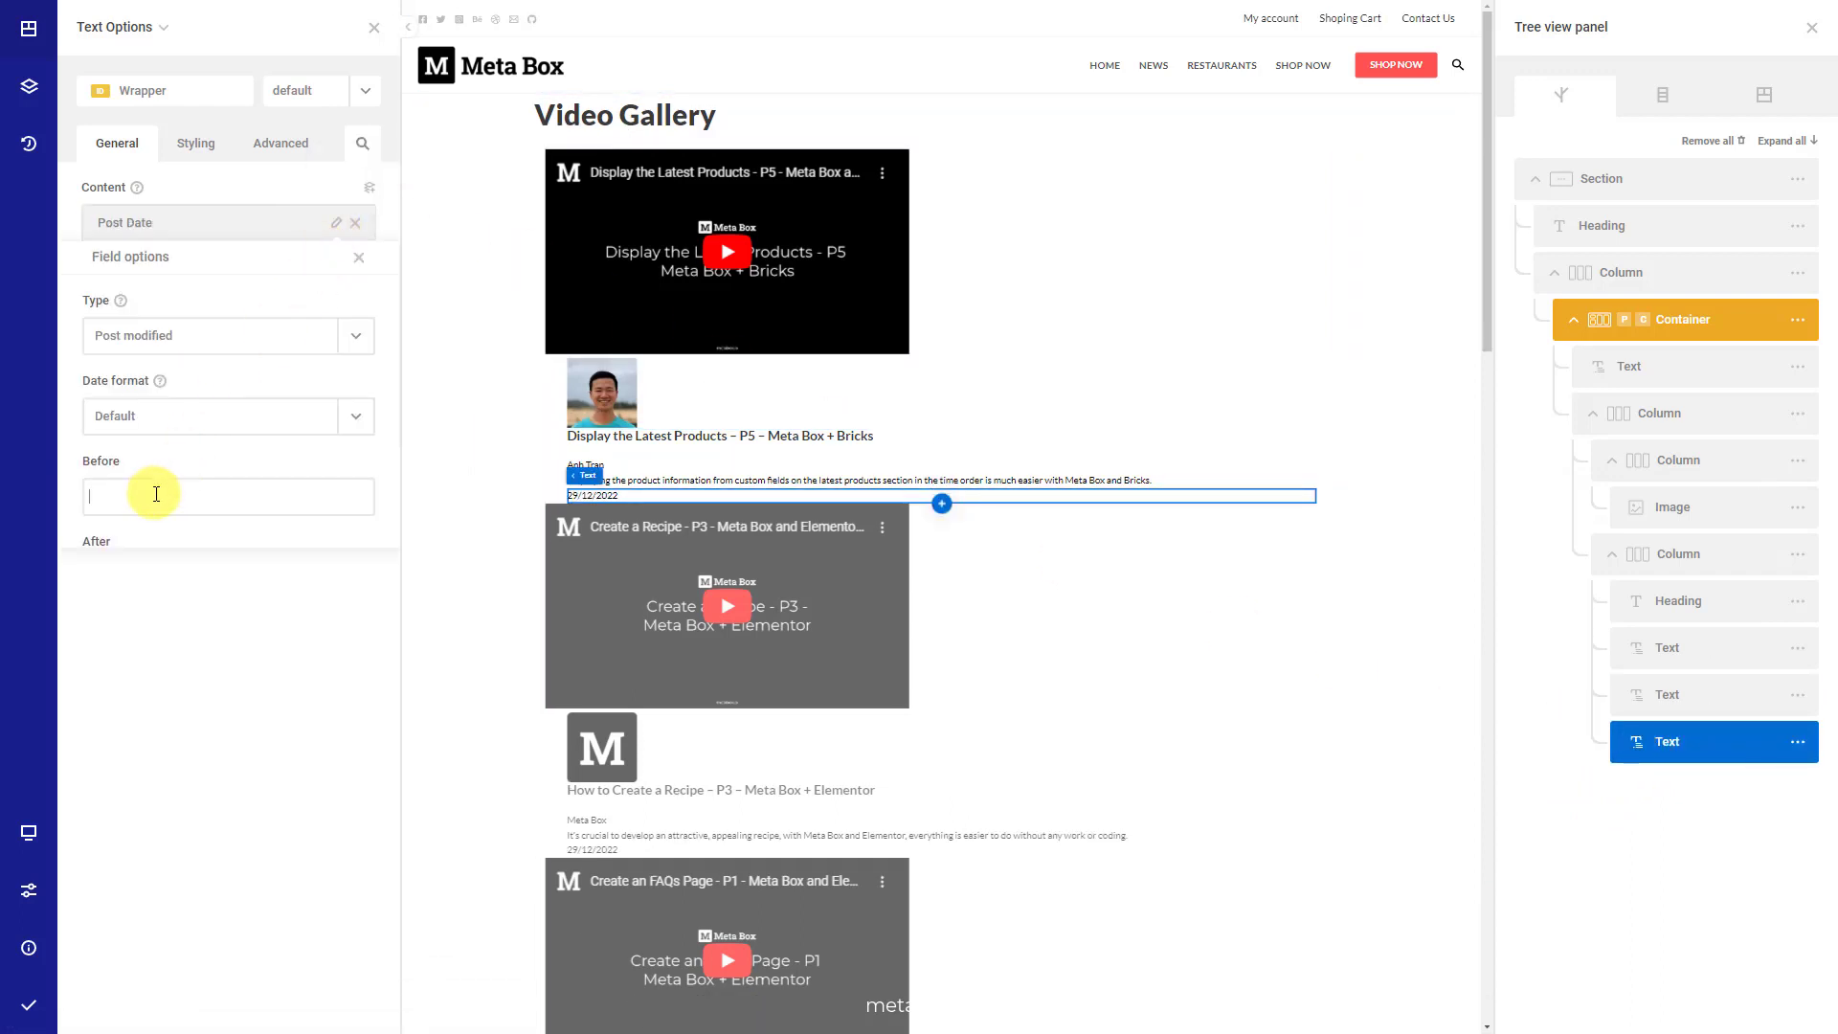
text(--)
click(408, 698)
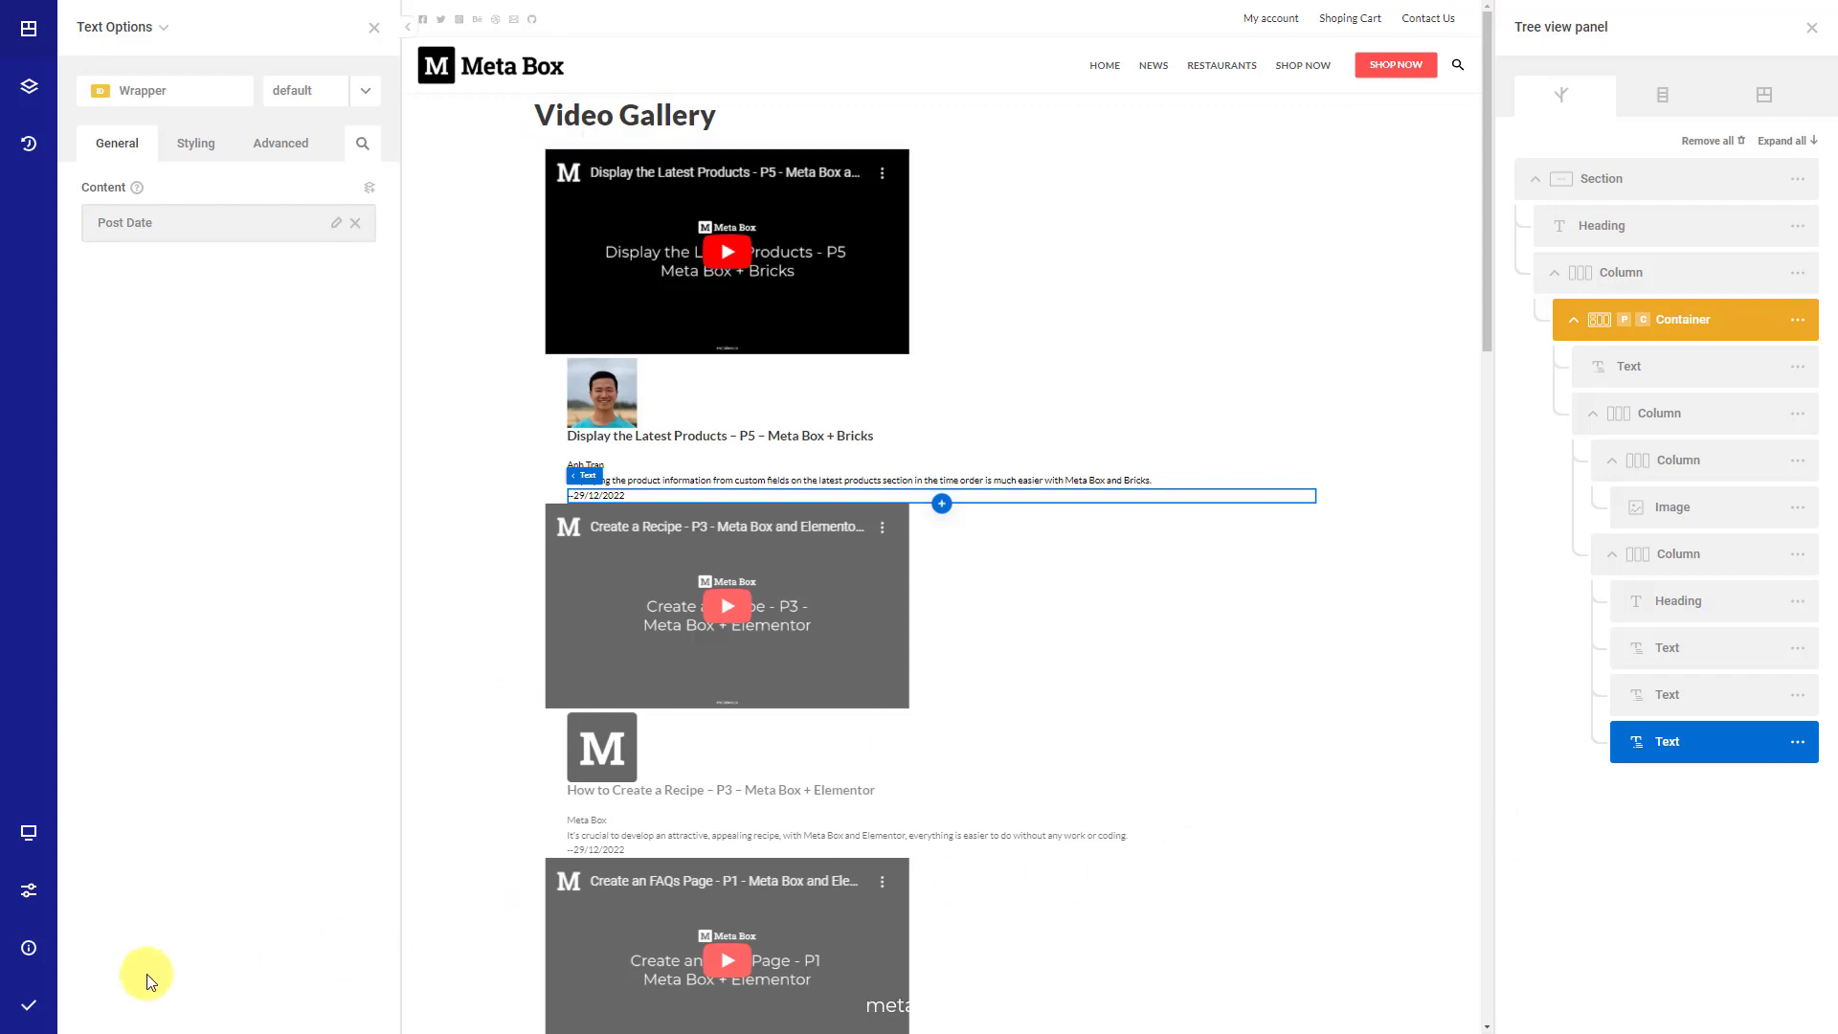
- Preview the Video Gallery post on the front end and look through the whole page
mouse_move(29, 1003)
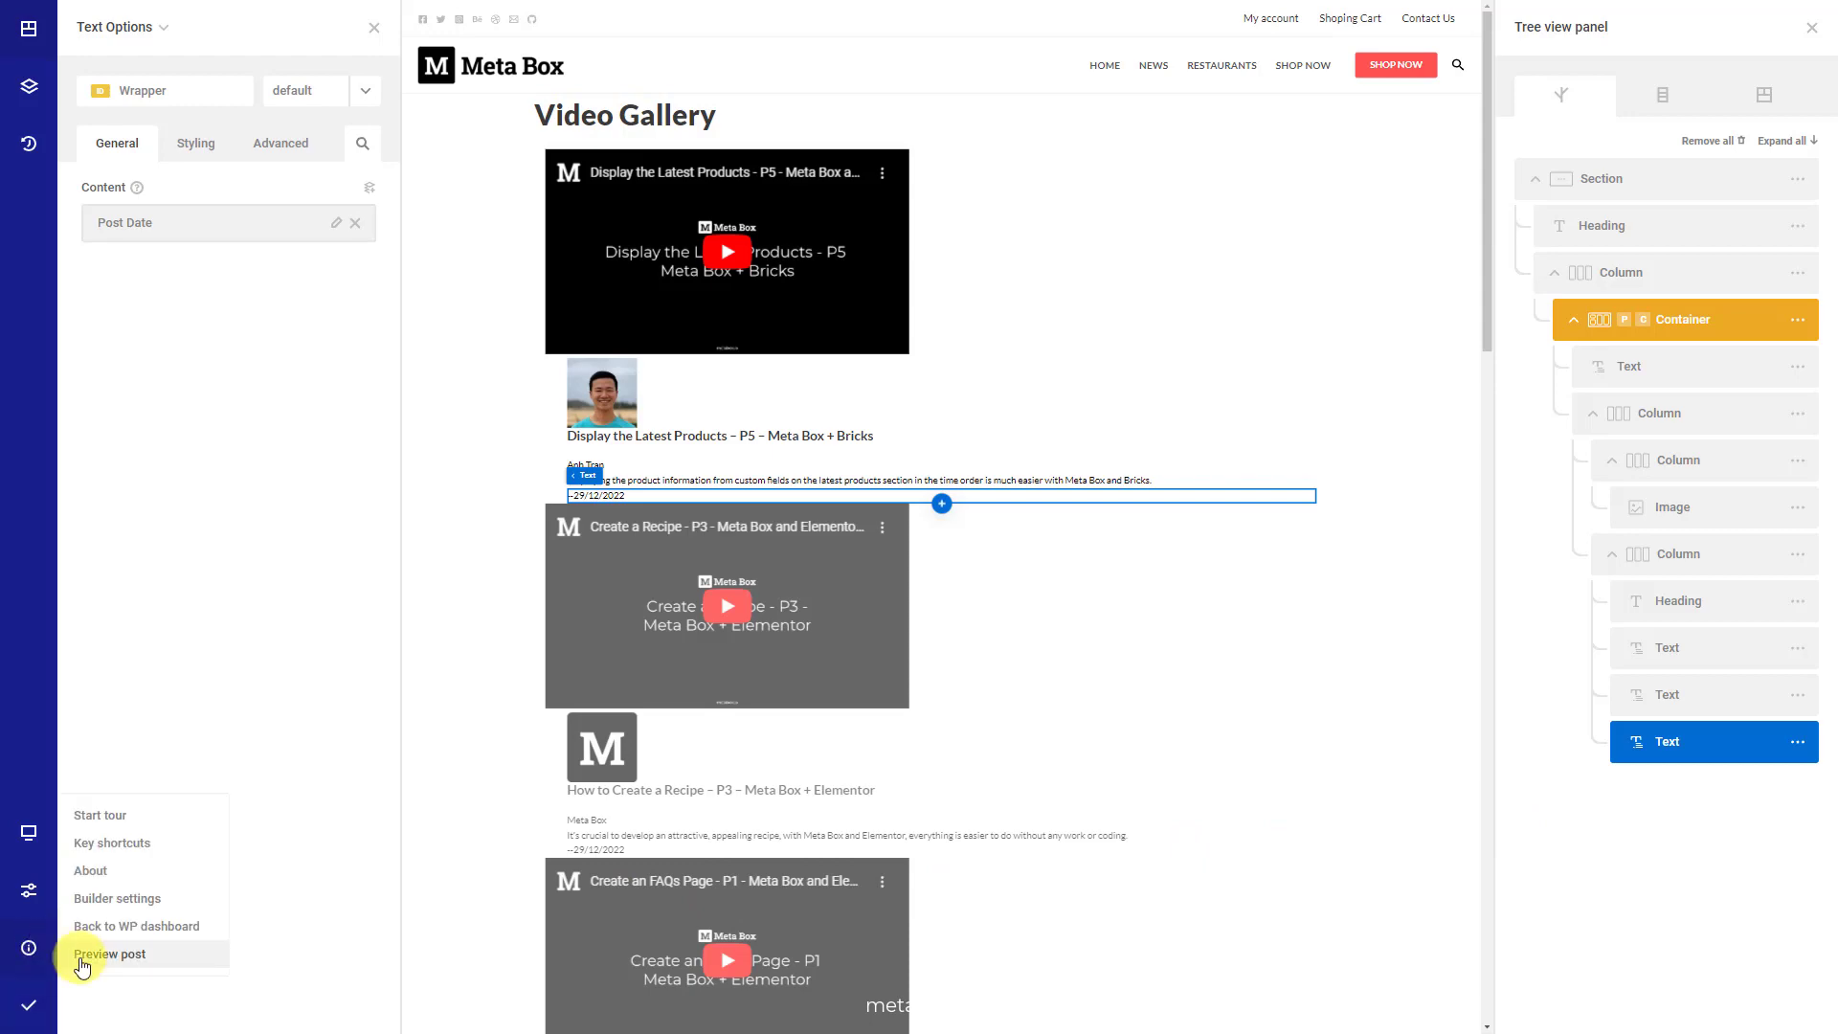
click(78, 959)
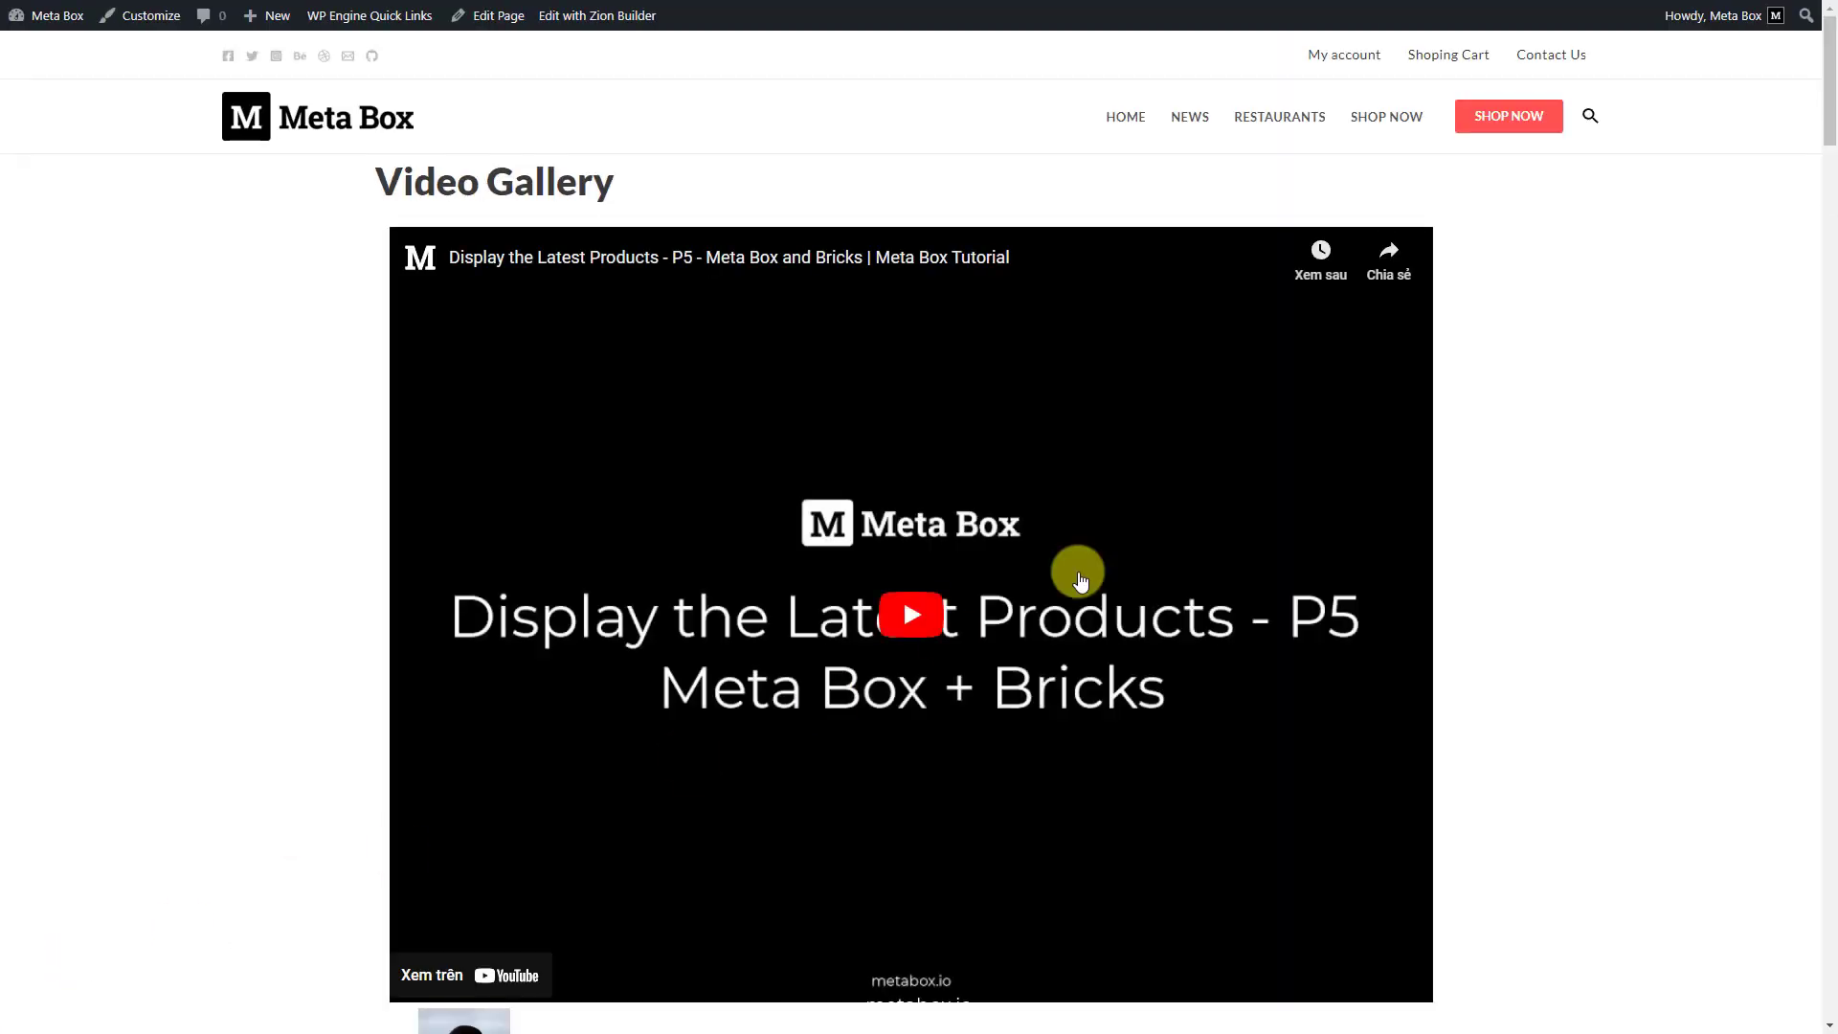
scroll(1828, 170, down, 3)
drag(1828, 170, 1828, 520)
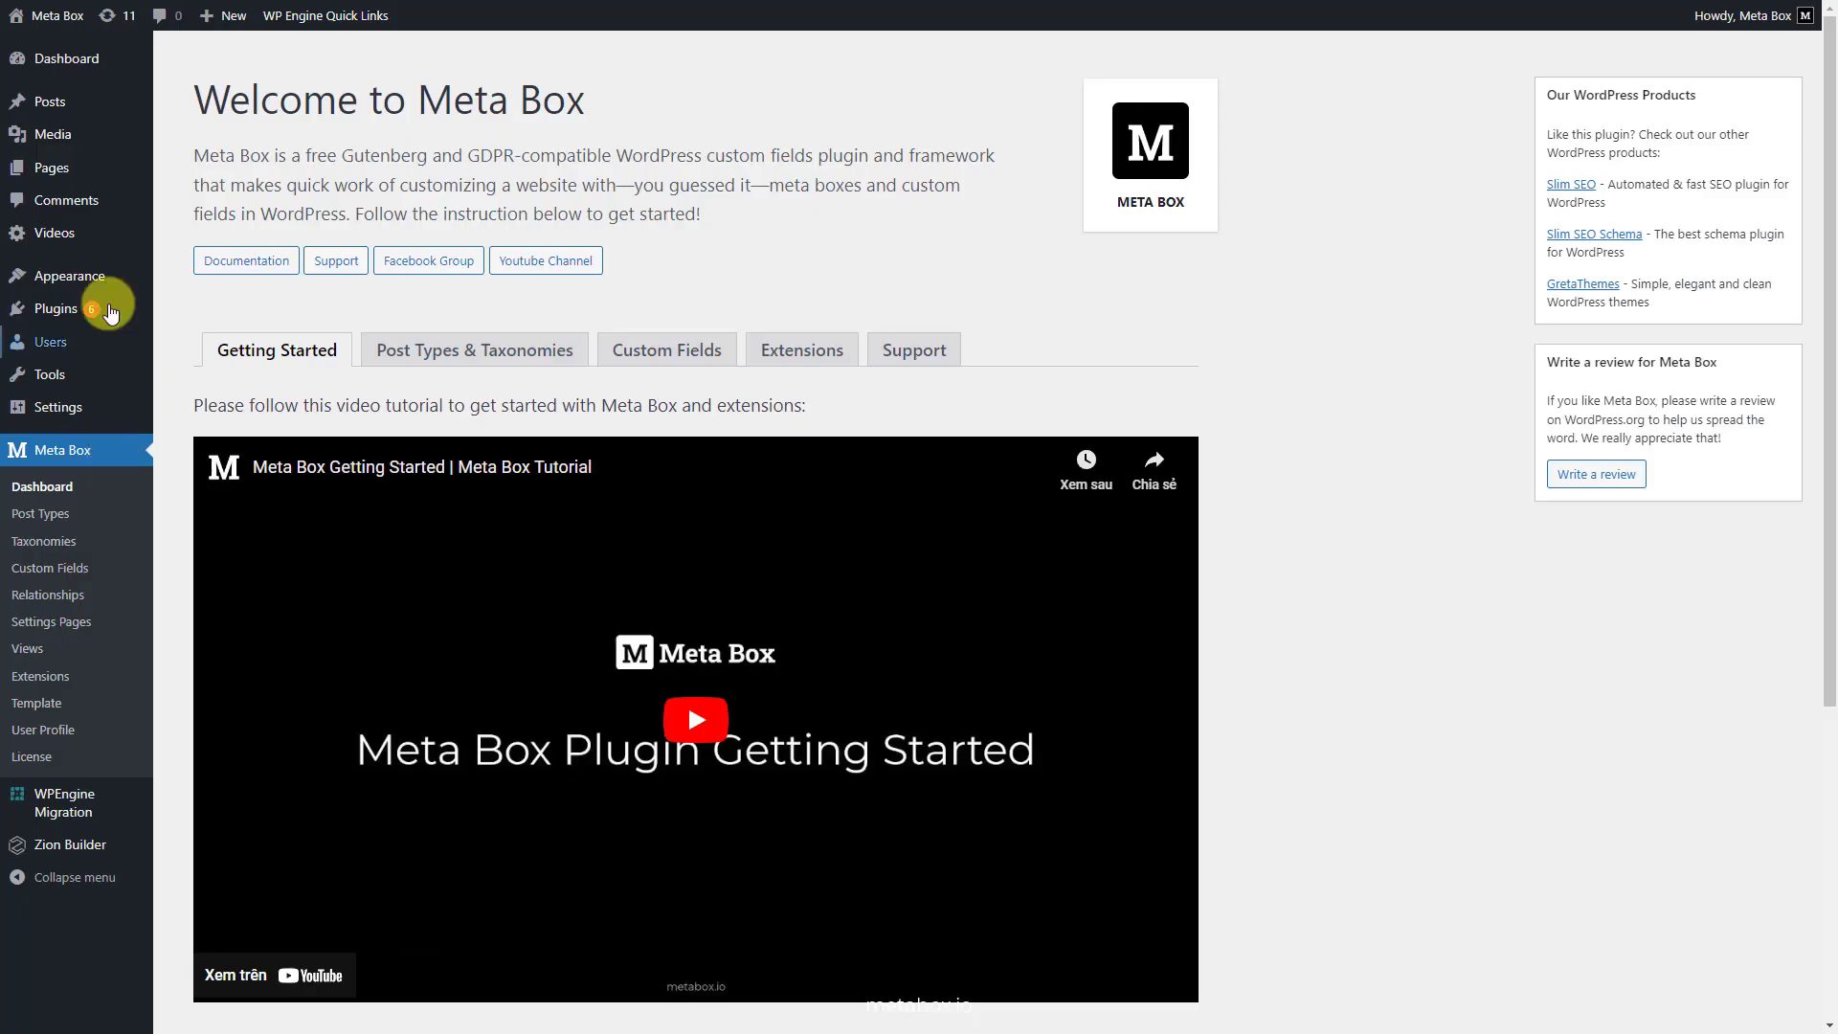
- Reopen the Video Gallery page from the WordPress Pages list for editing with Zion Builder
mouse_move(134, 173)
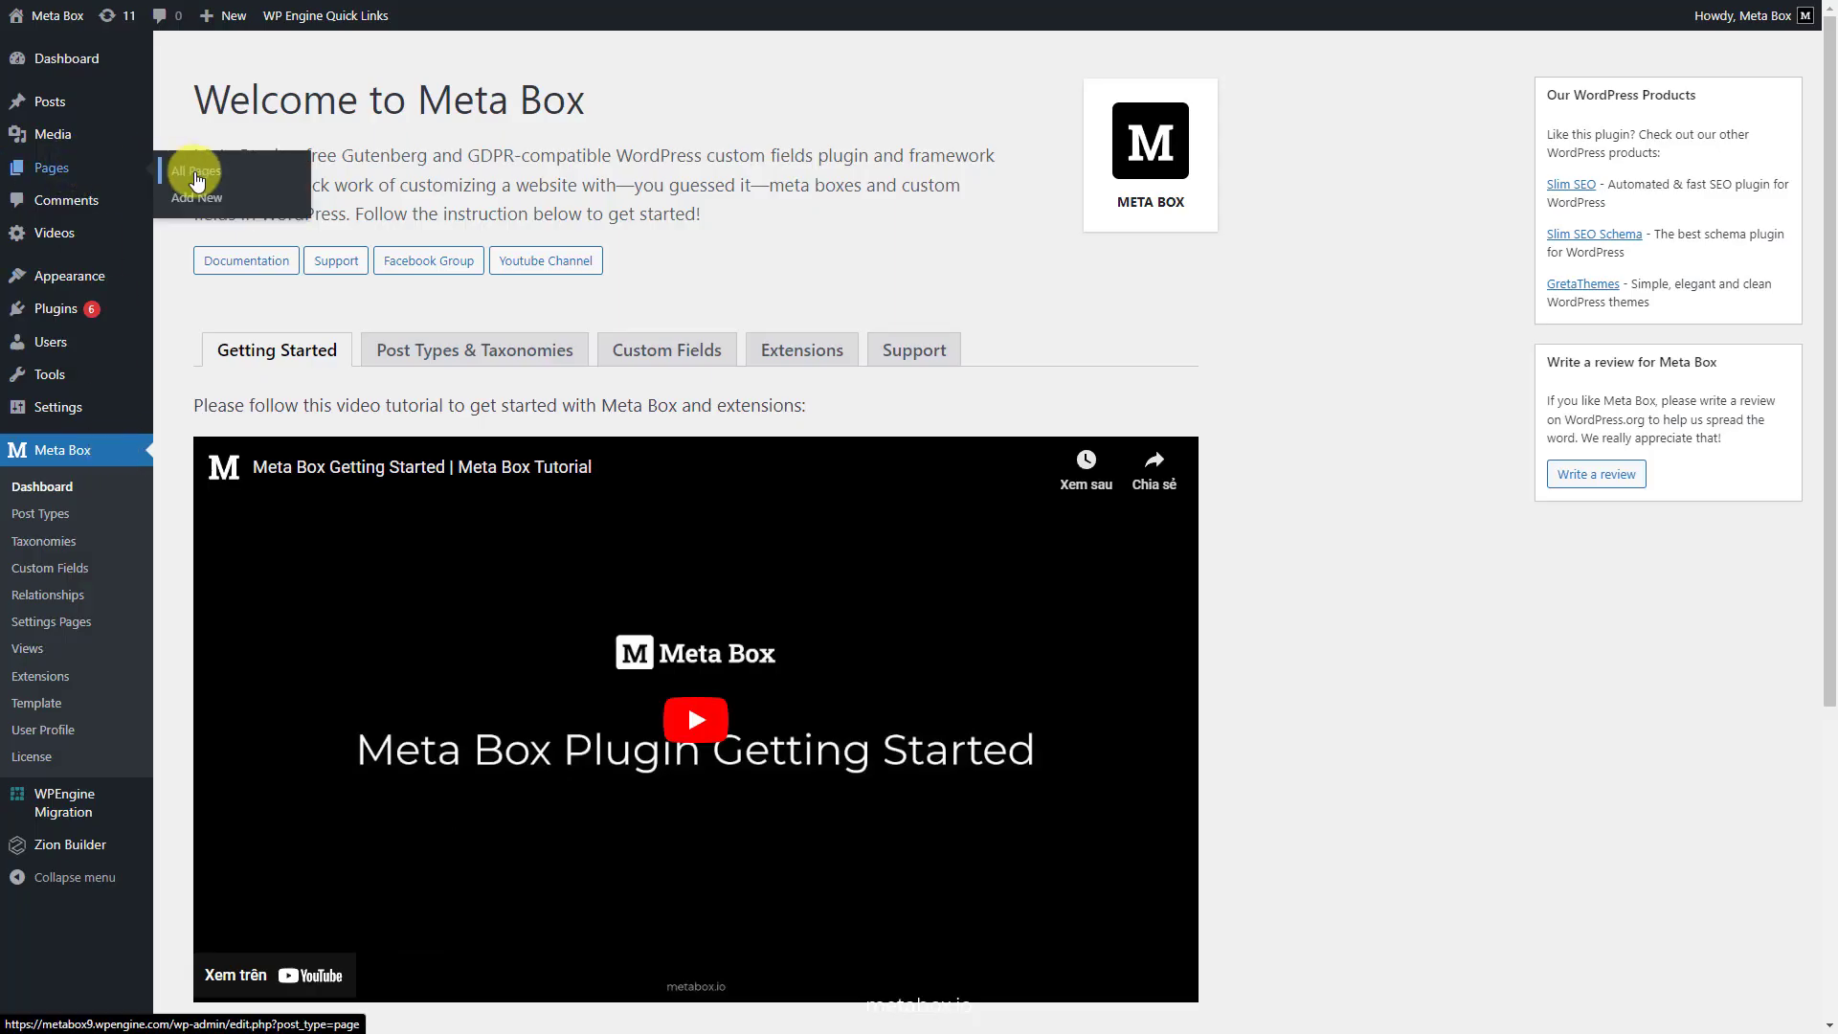
click(196, 176)
mouse_move(411, 242)
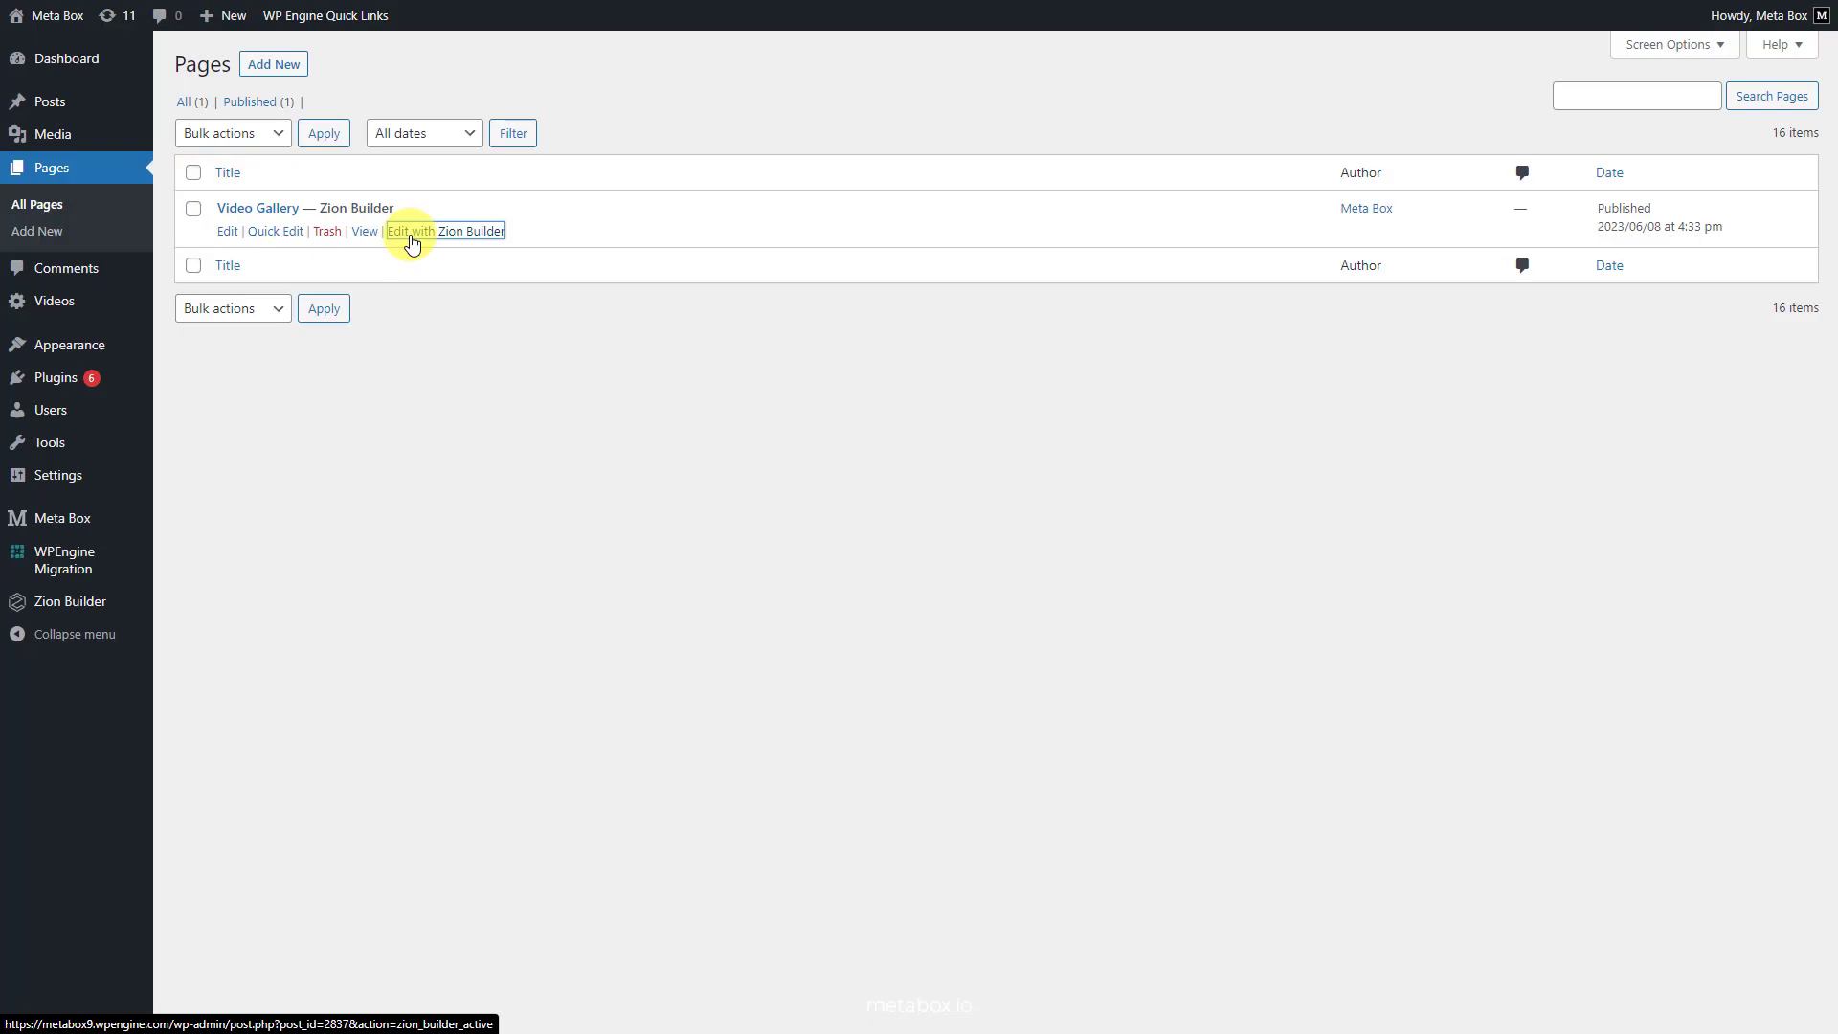
click(411, 242)
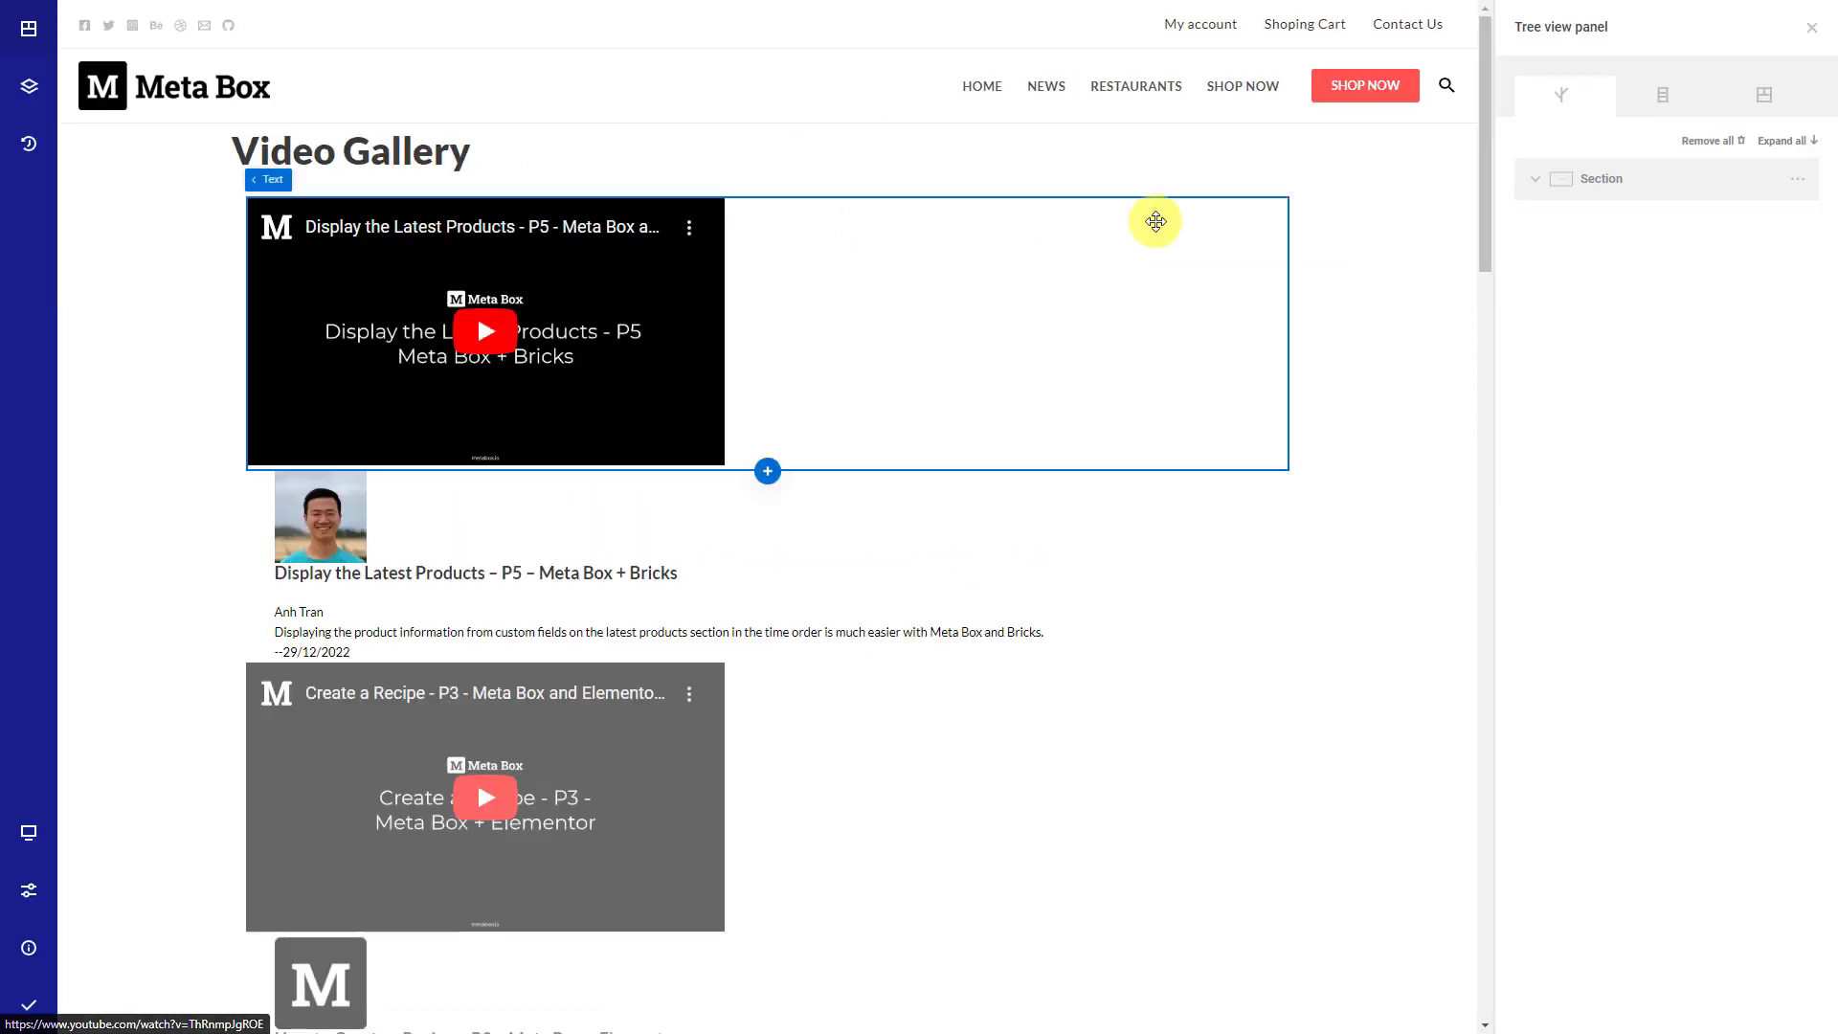
- Center the Section's inner content horizontally and set its inner content width to 1200 px
click(1542, 175)
click(170, 629)
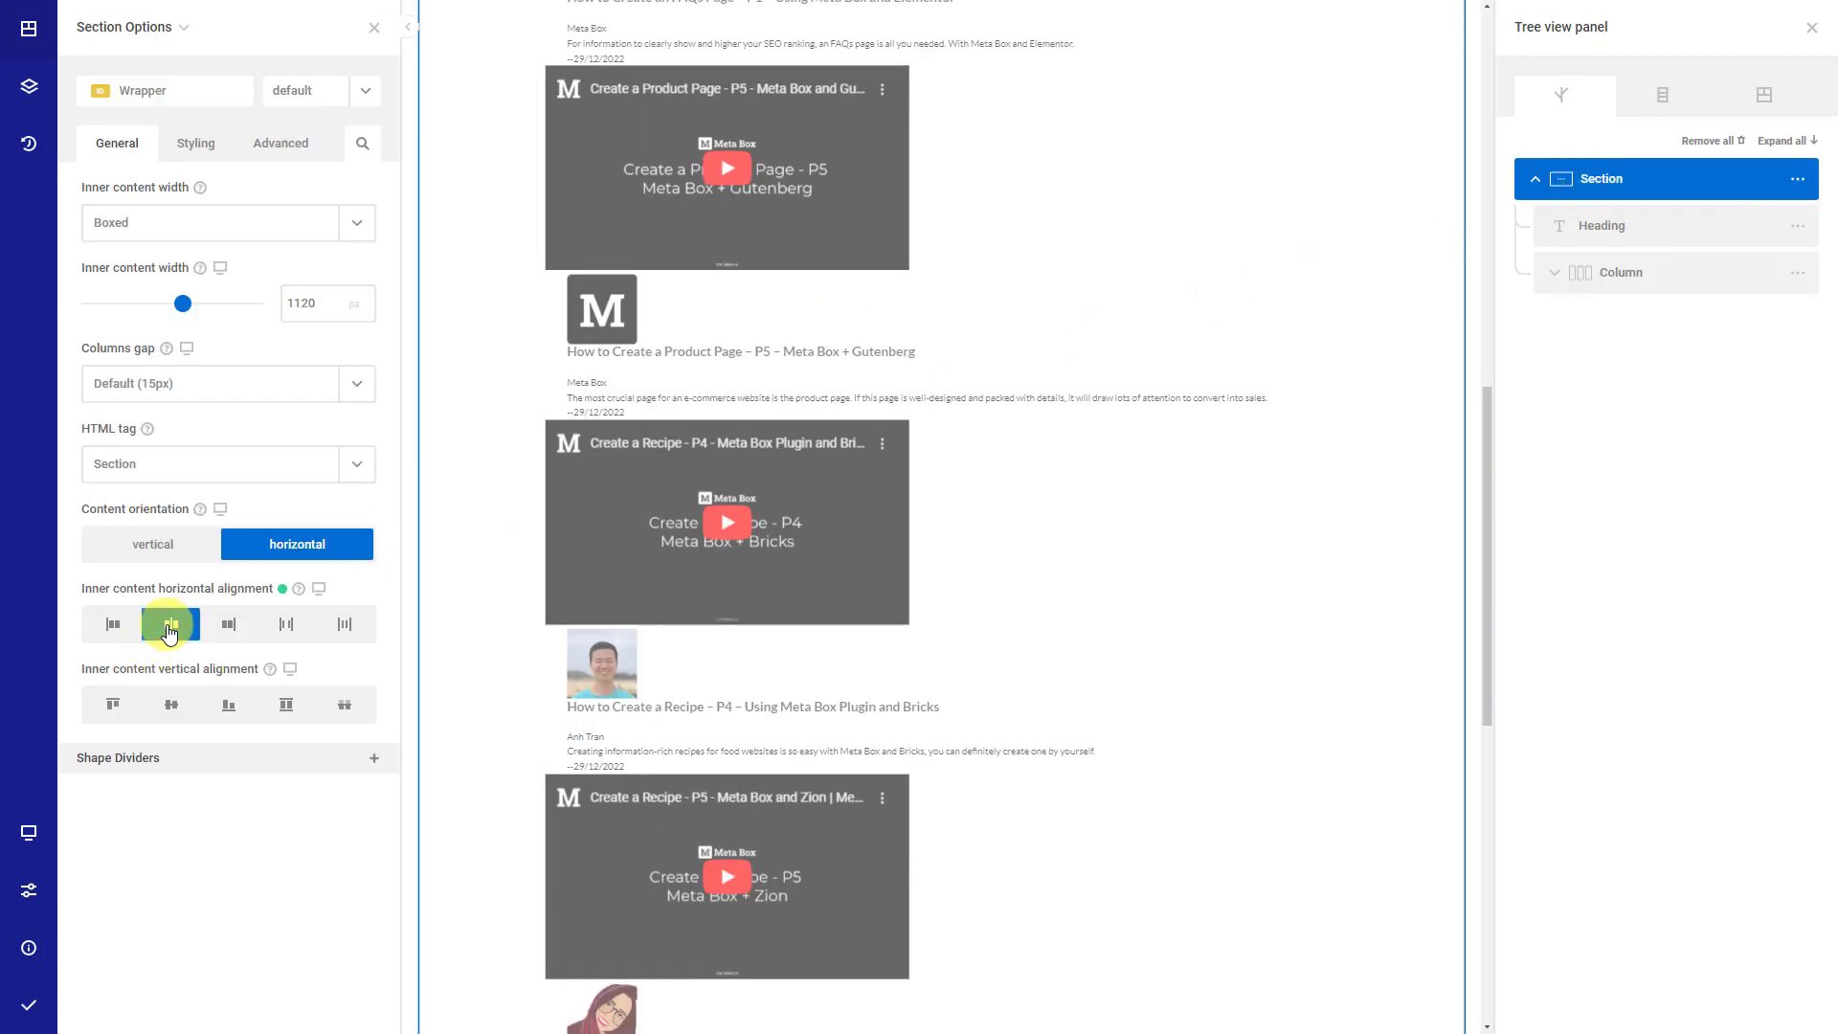
double_click(305, 307)
text(1200)
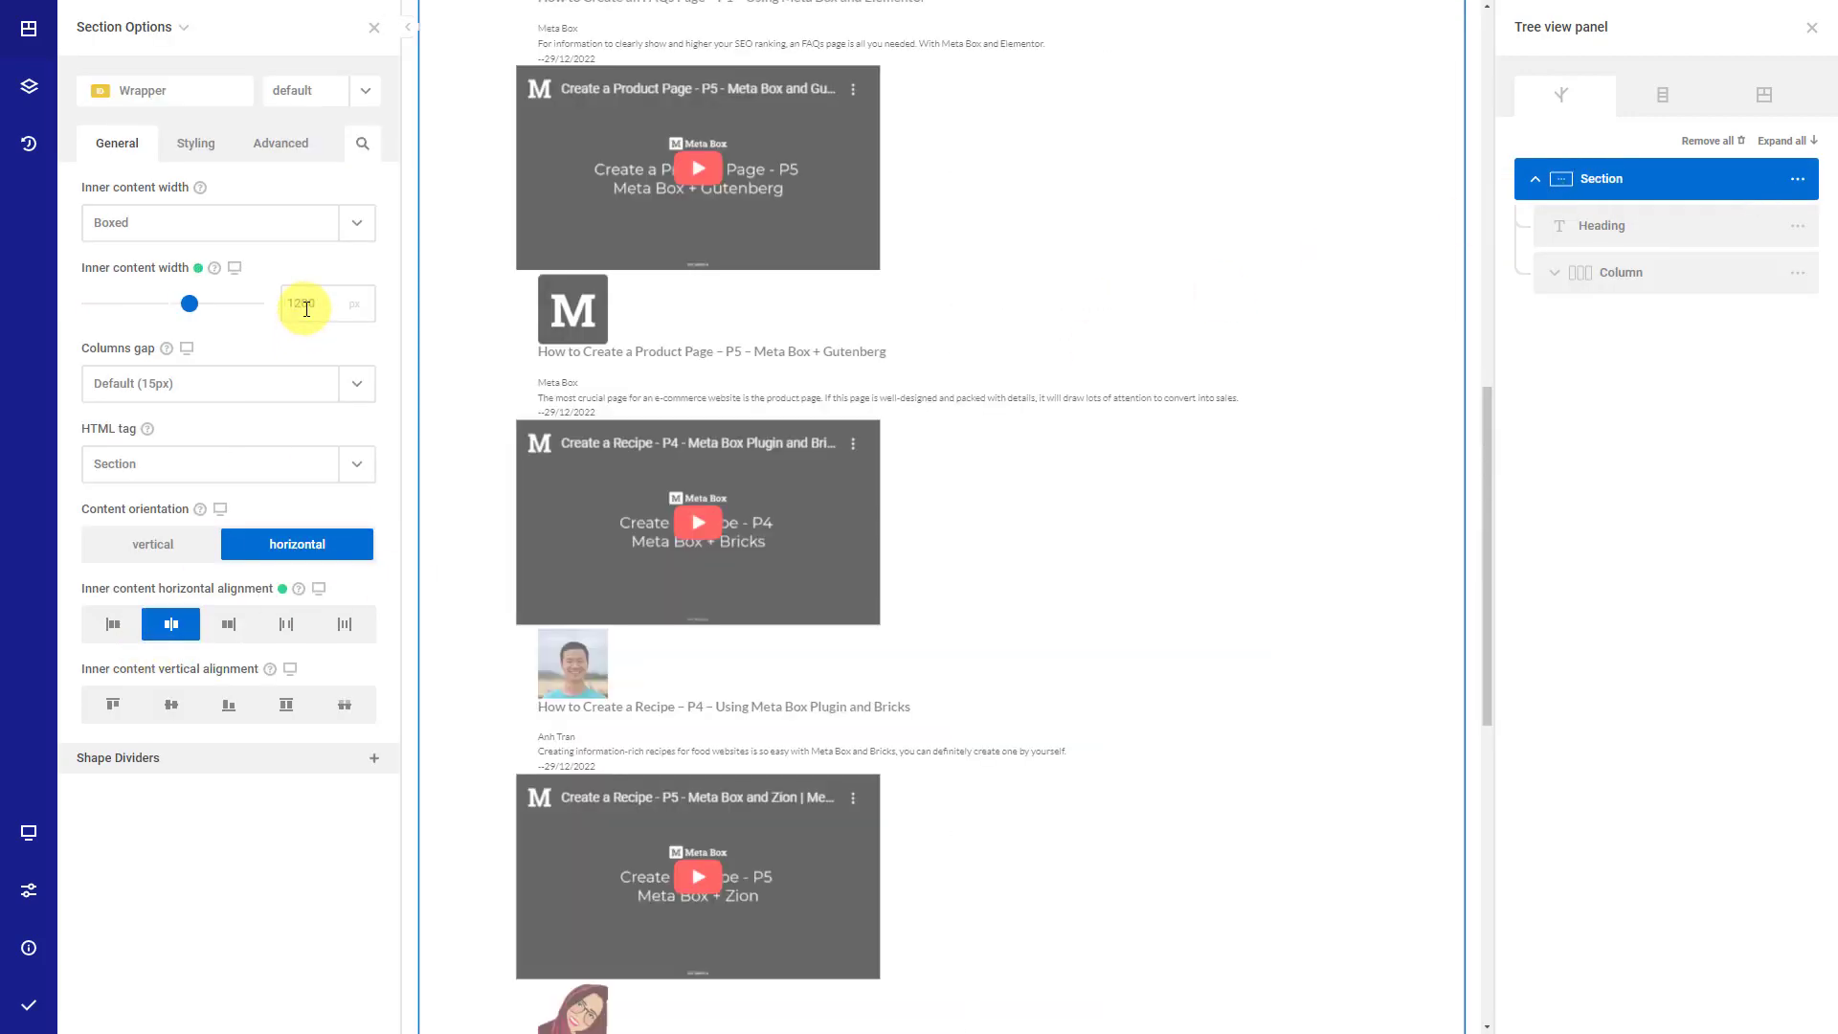
- Add the custom CSS ".video iframe { height:200px; }" to the Text element that holds the video
click(196, 143)
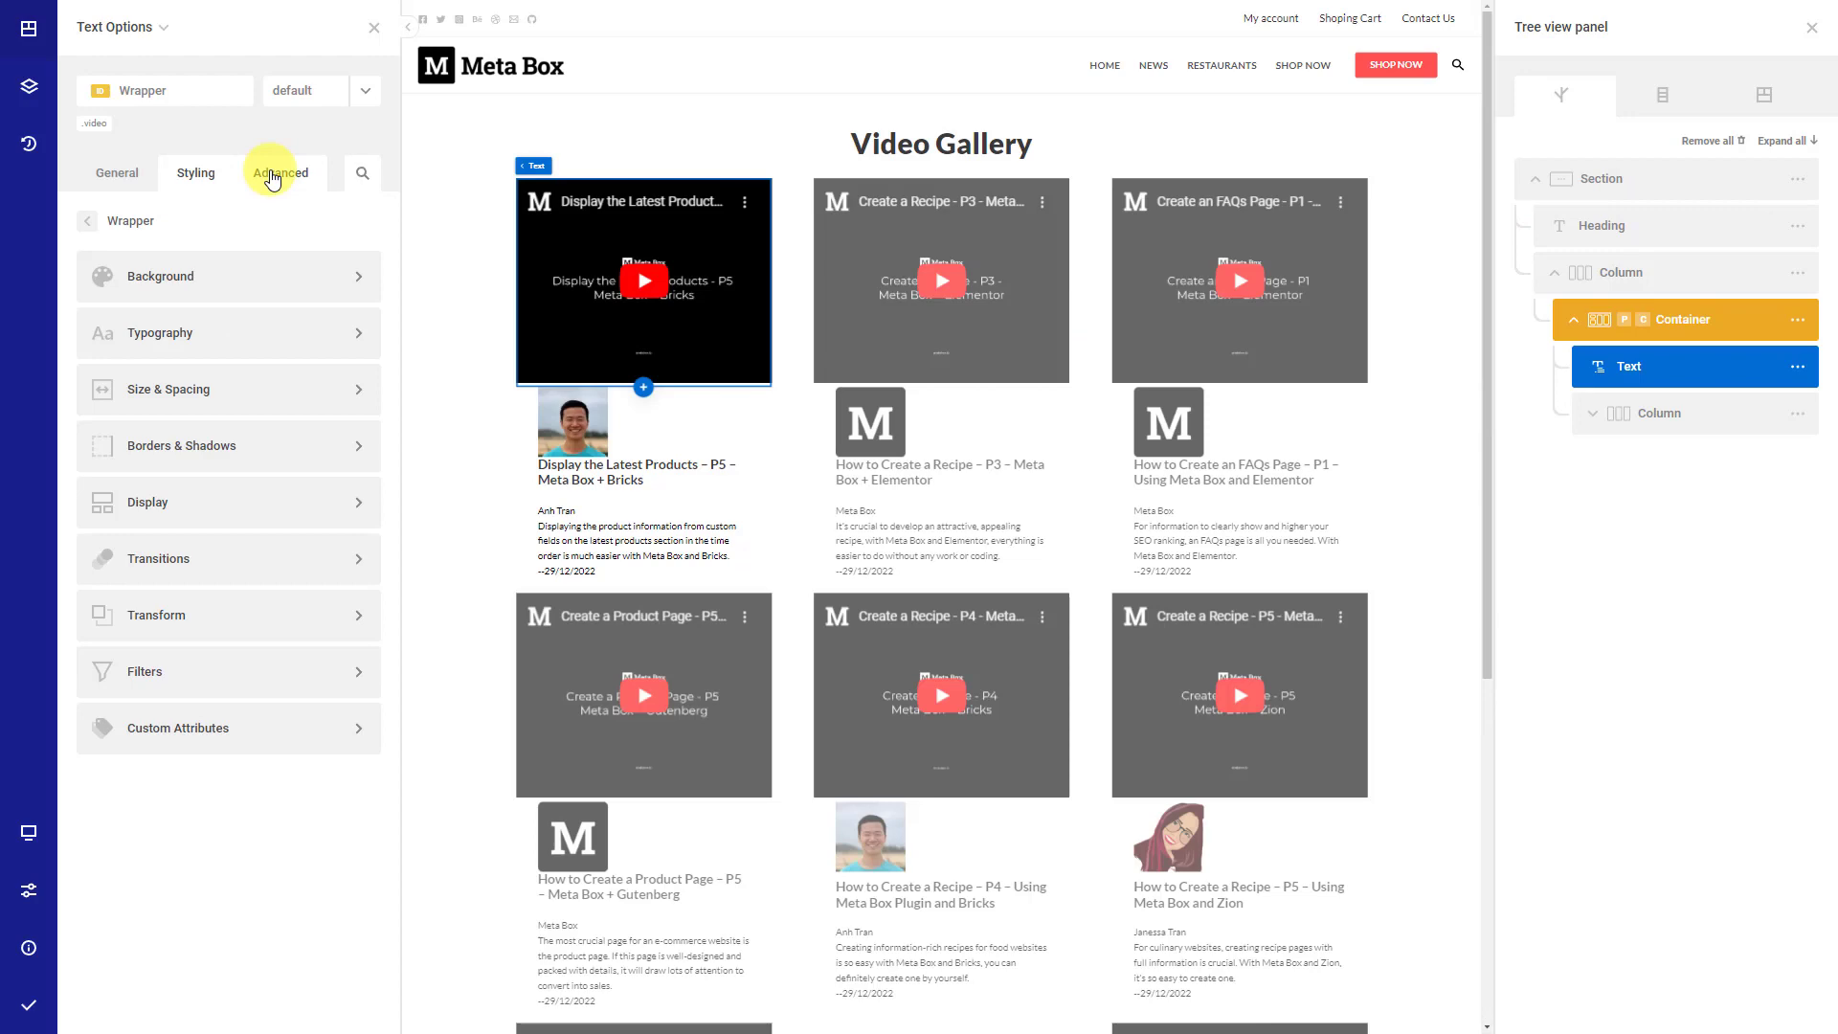
click(274, 170)
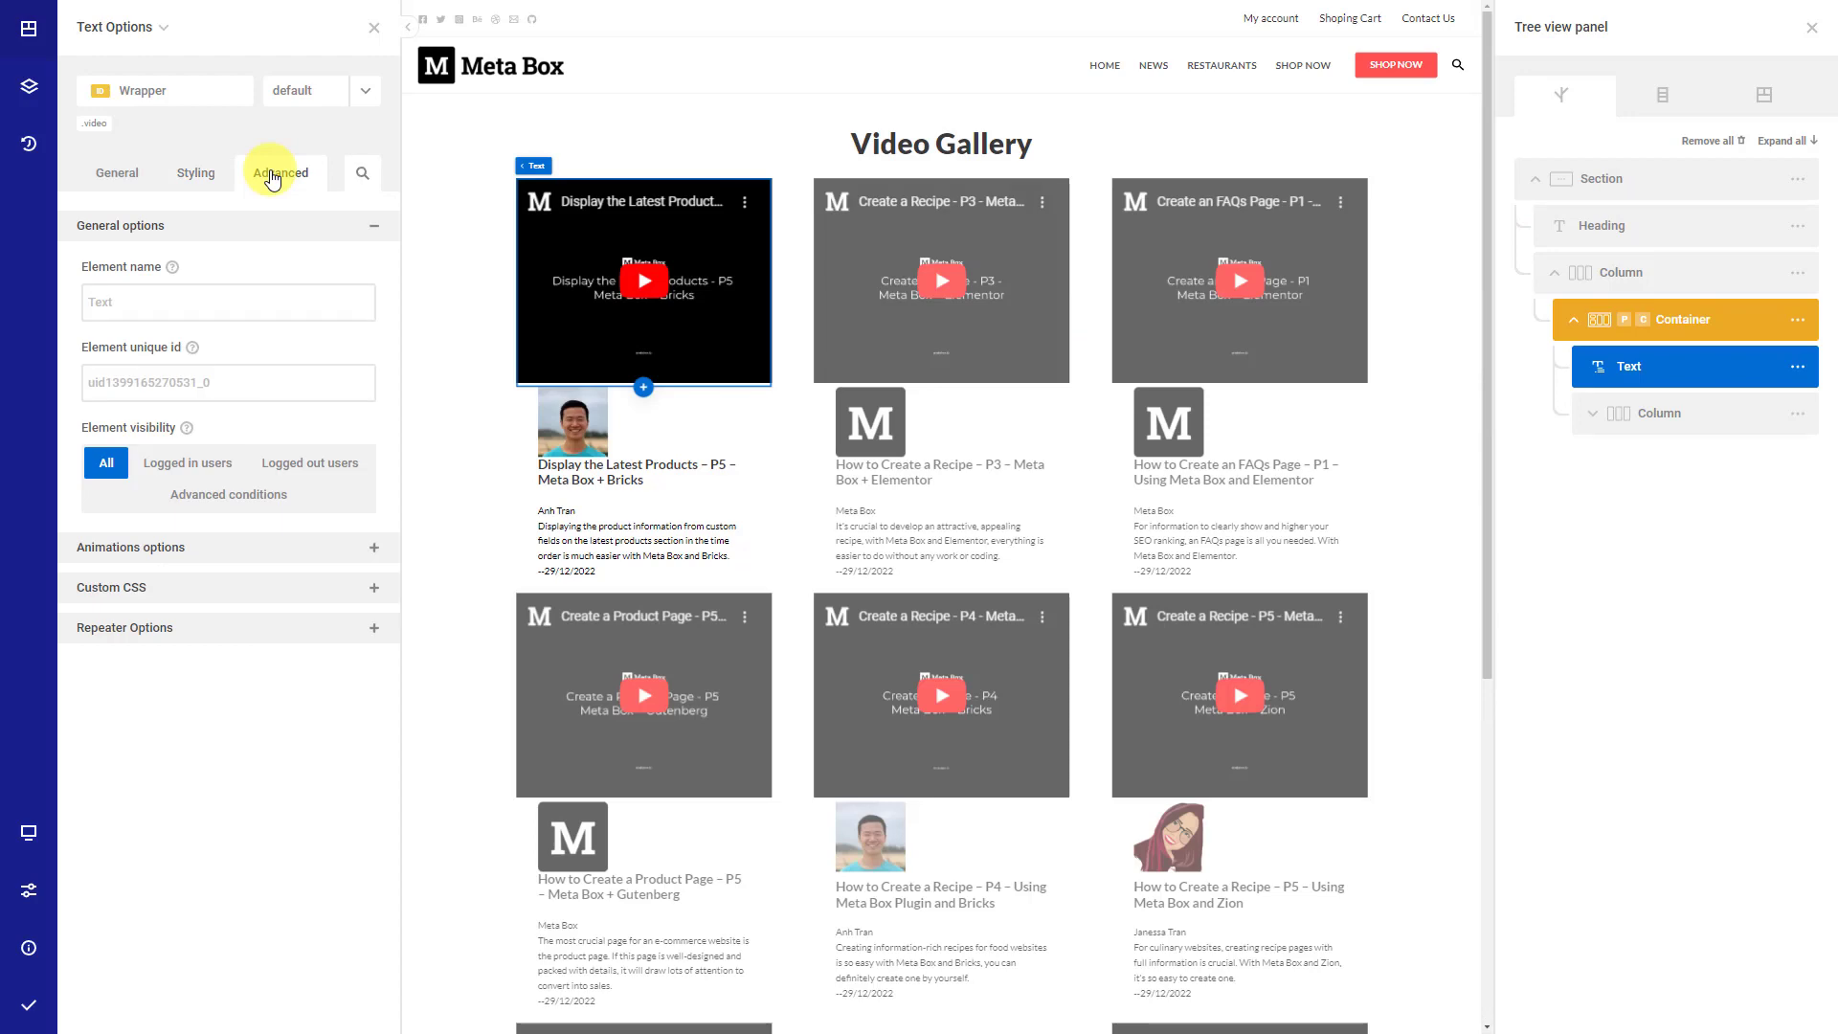
click(156, 589)
click(151, 657)
text(.video iframe { height:200px; })
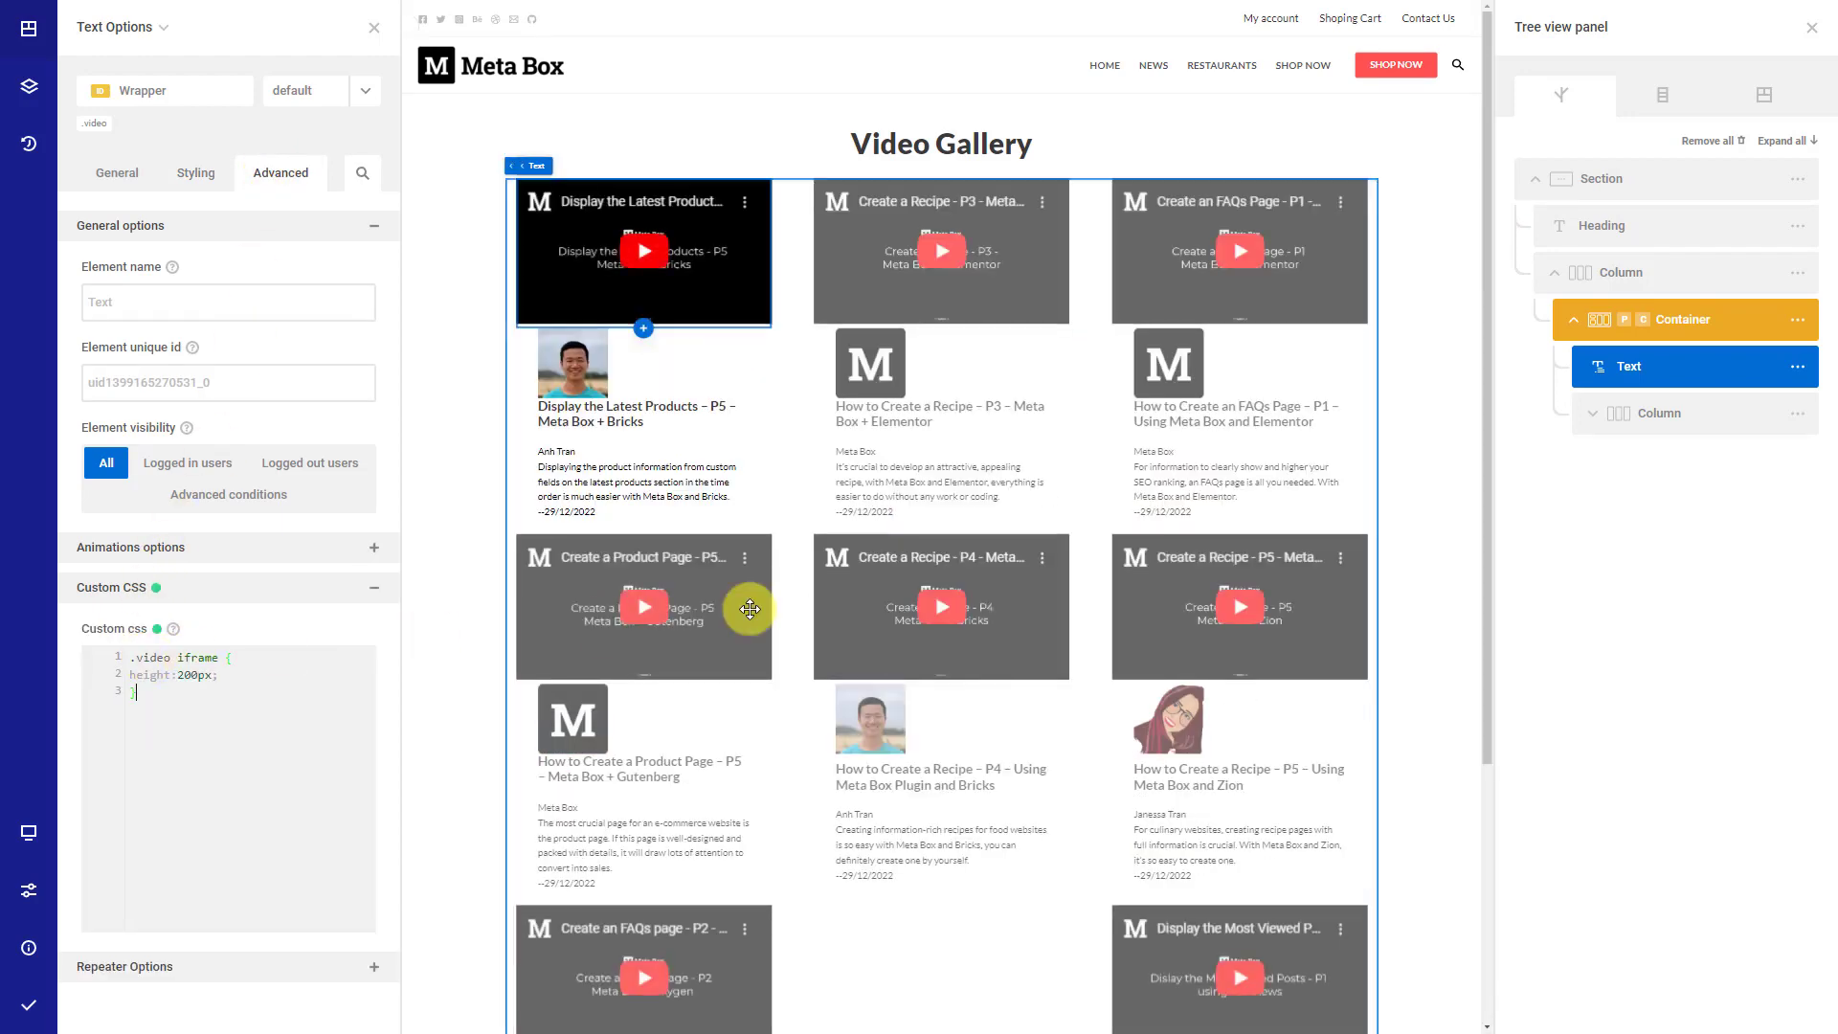
- Set the padding of the column below the video Text element to 10 px on all sides
click(1711, 413)
click(196, 145)
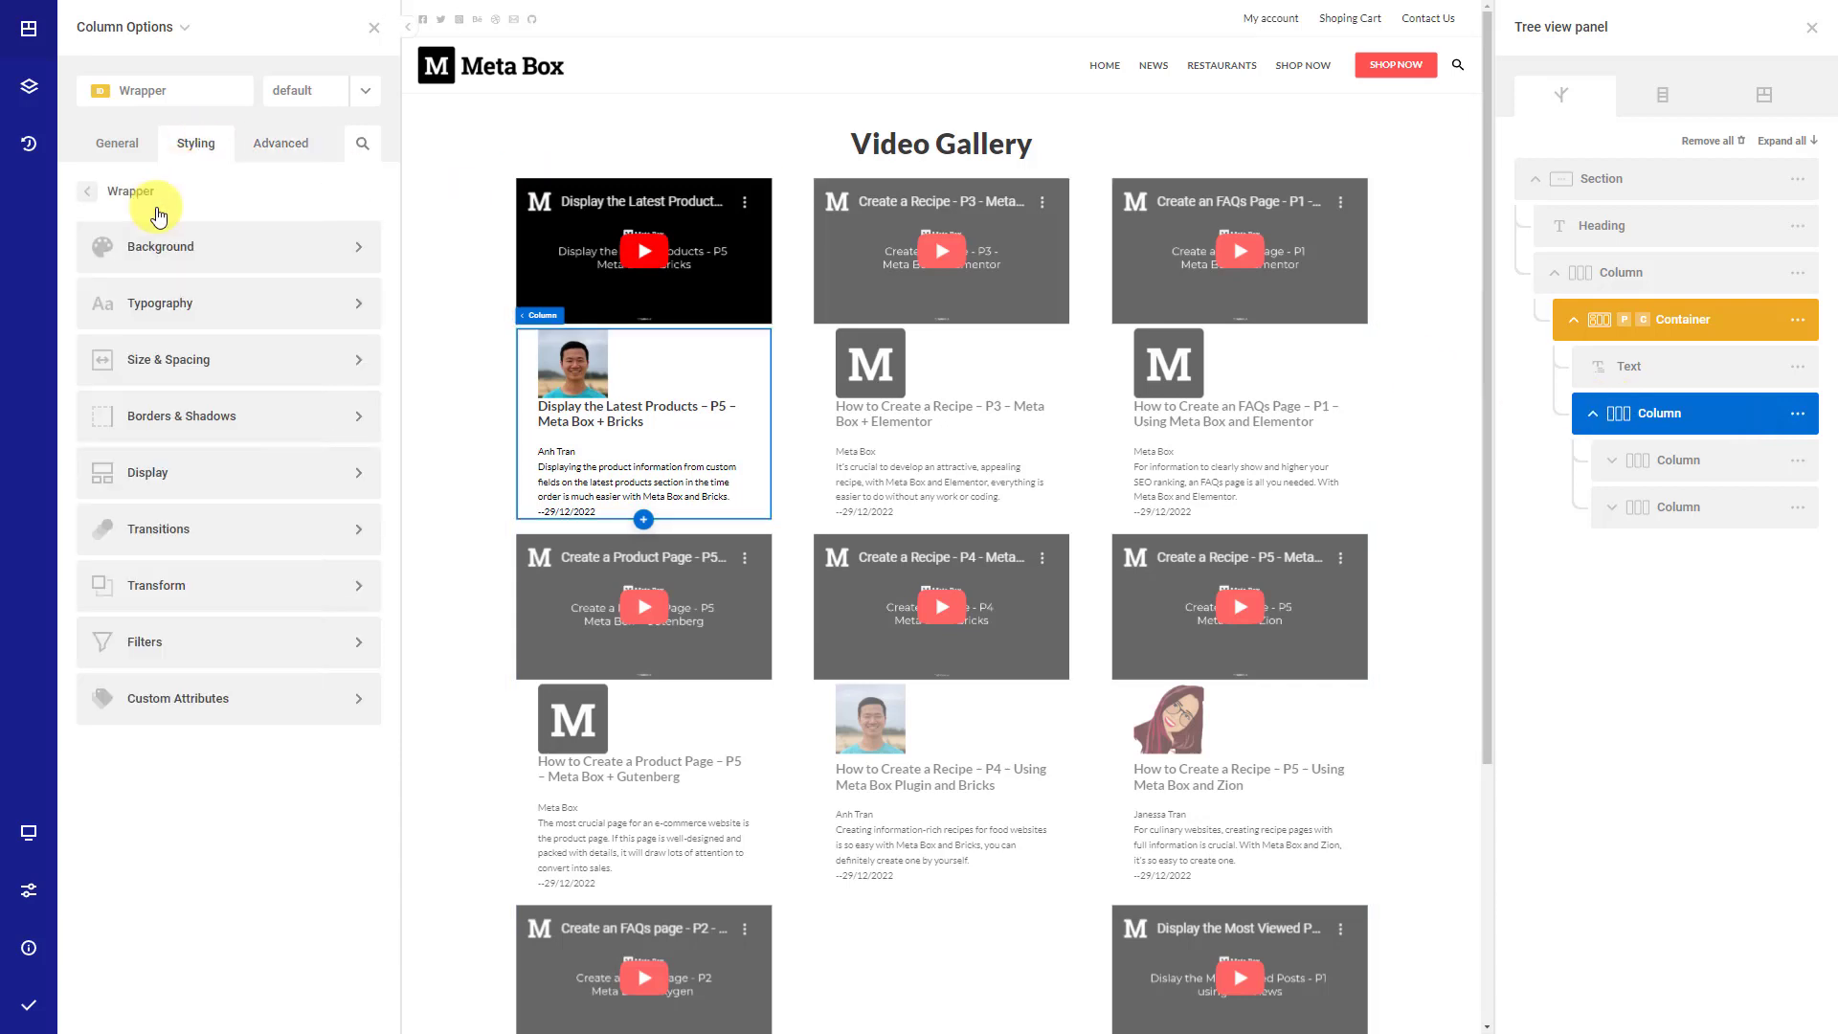
click(184, 362)
click(155, 378)
text(10)
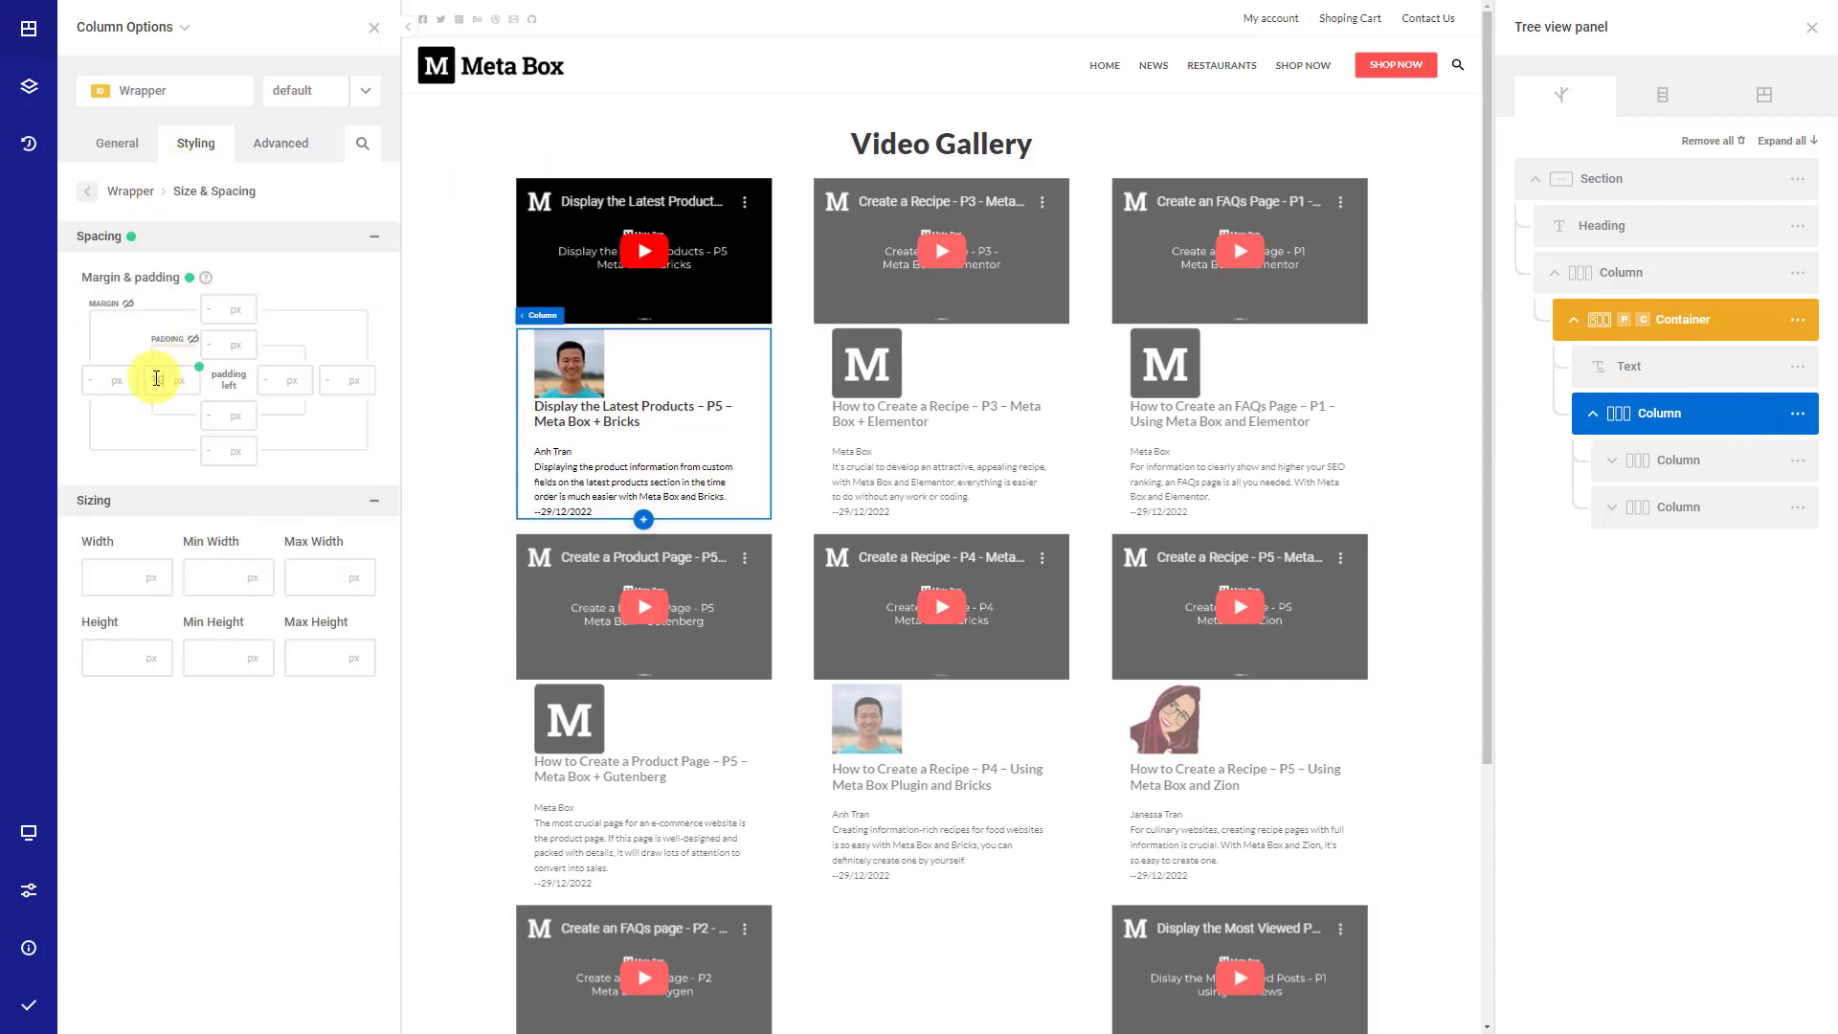
click(192, 340)
- Set the display of the column holding the author image and post details to flex
click(134, 191)
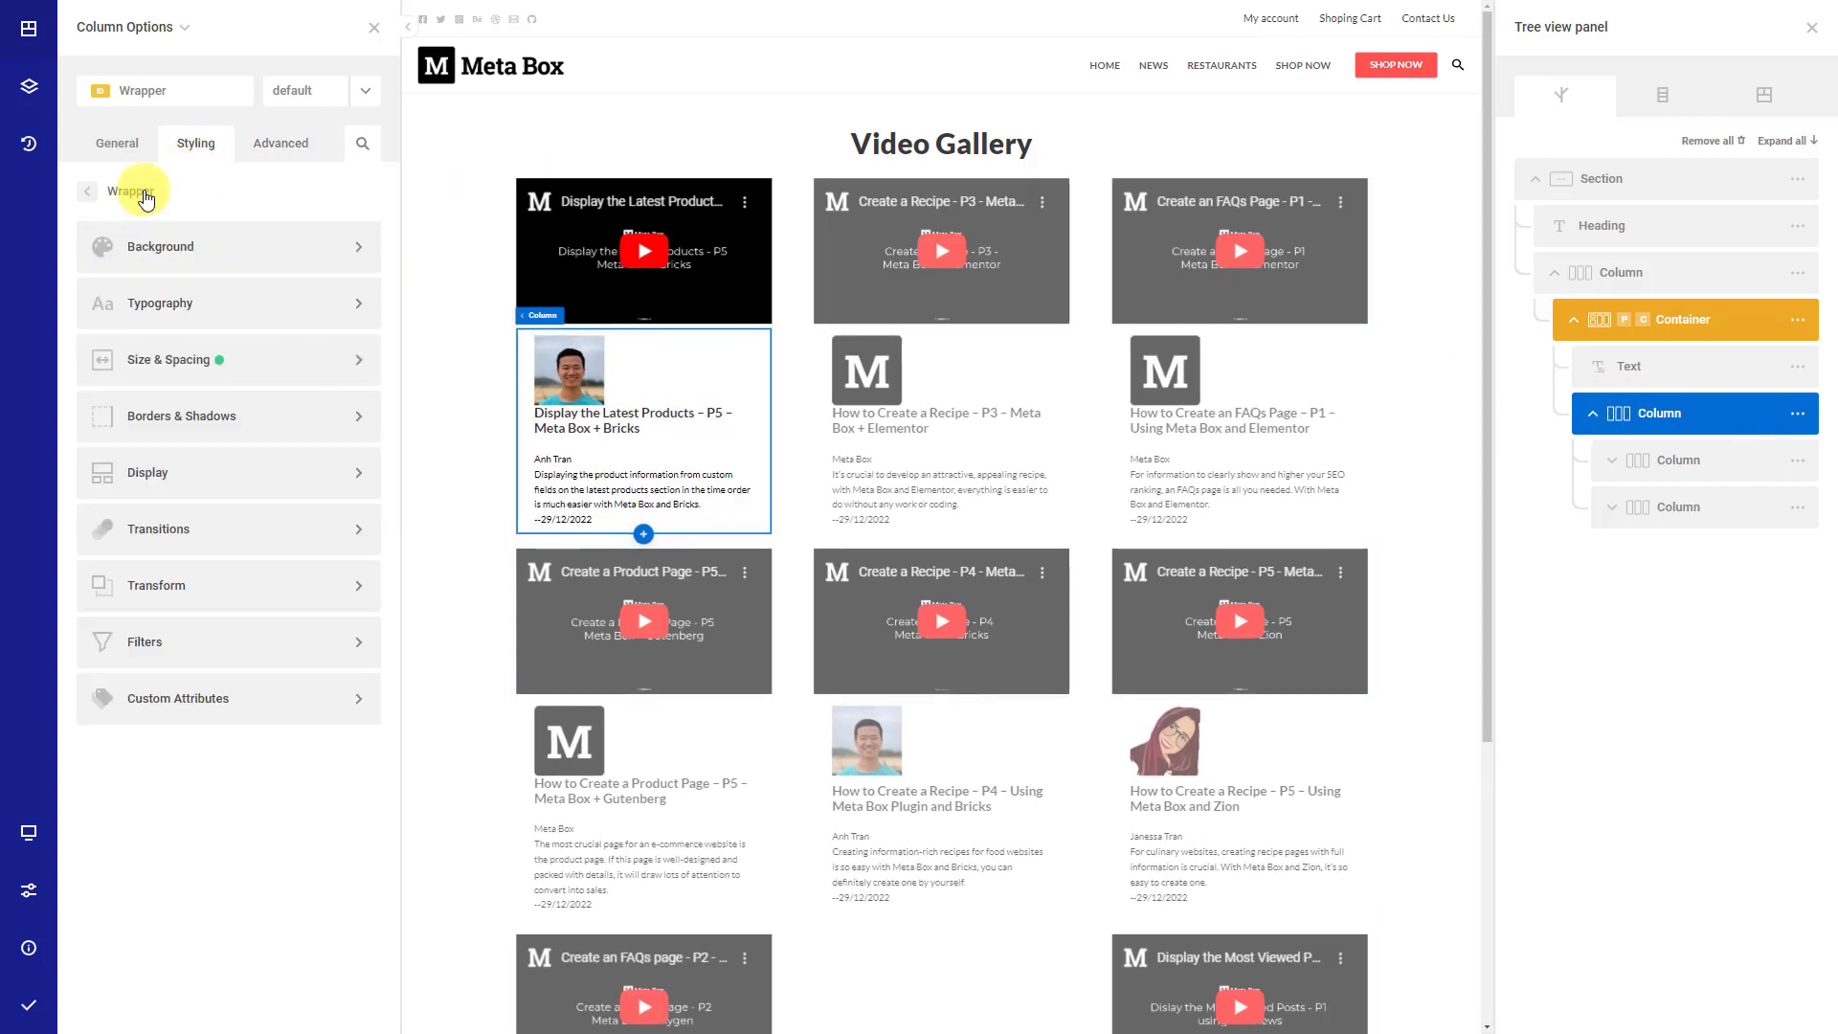
click(149, 461)
click(115, 605)
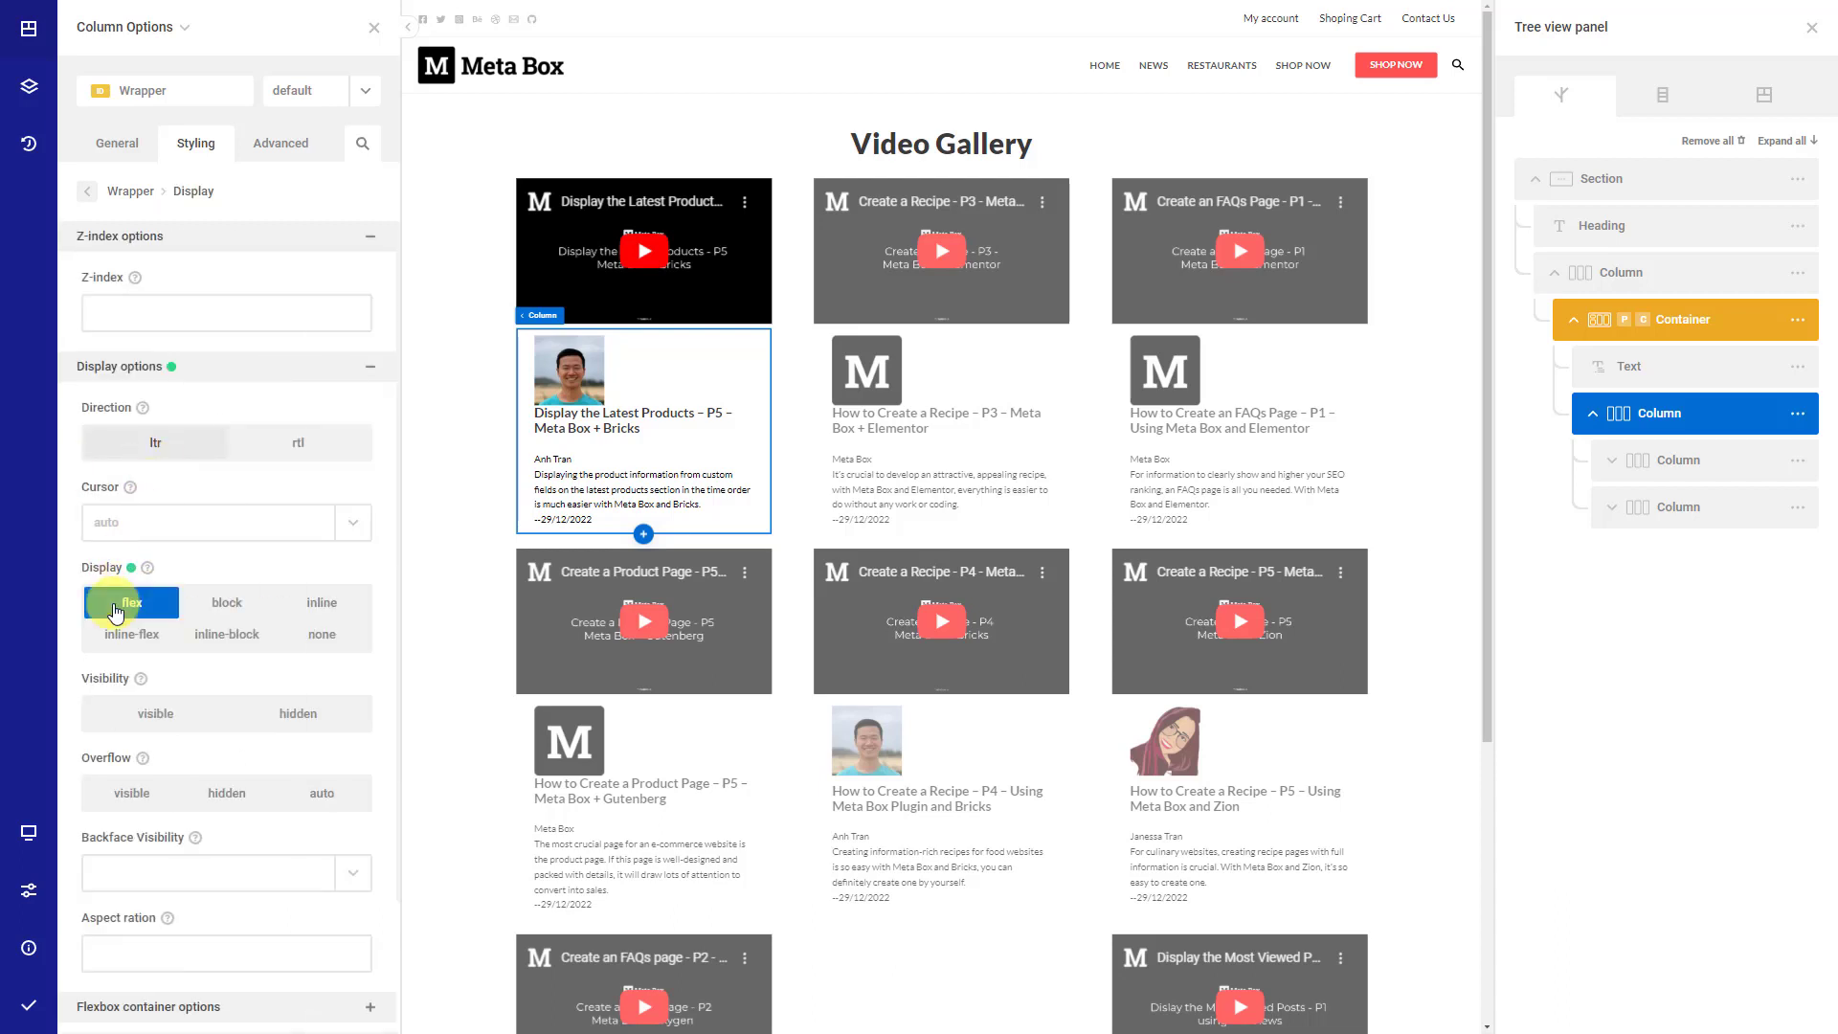
- Set the flex direction of the column holding the author image and post details to horizontal
scroll(143, 718, down, 3)
click(172, 842)
scroll(185, 881, down, 2)
click(197, 899)
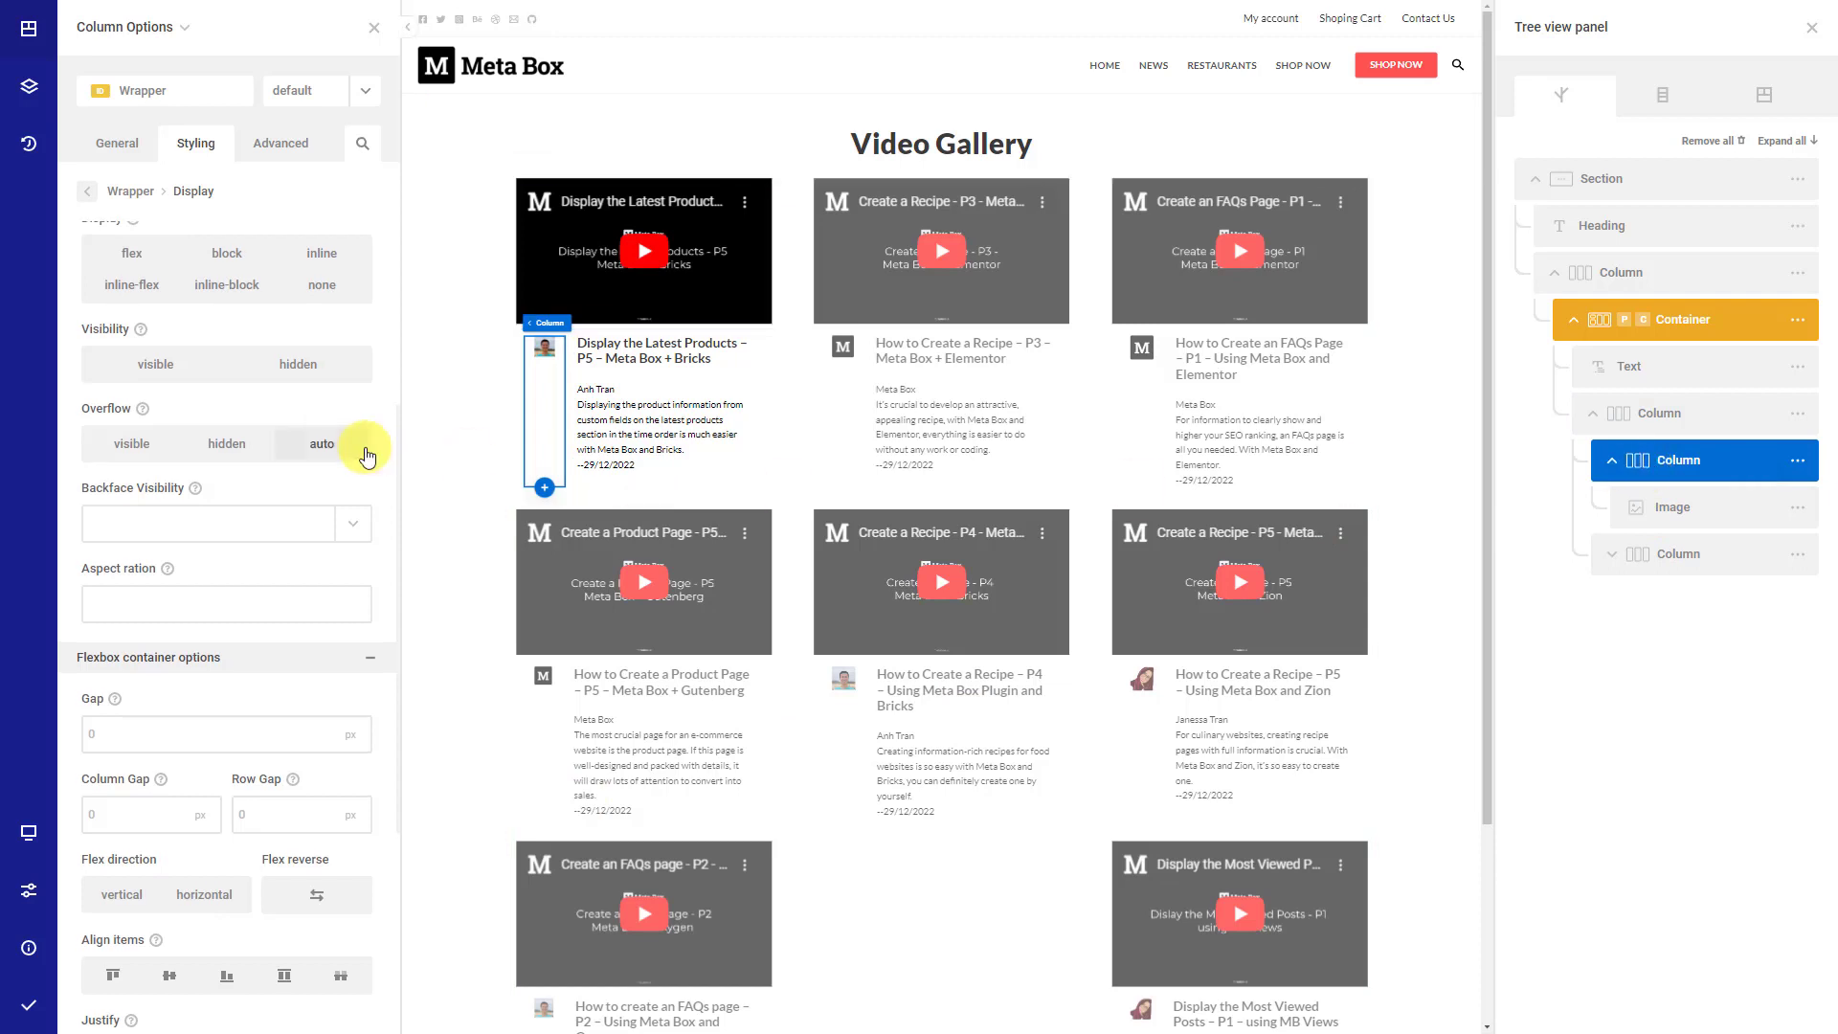
- Set the column width to 3 for the author image column and 9 for the post details column
click(117, 143)
click(142, 230)
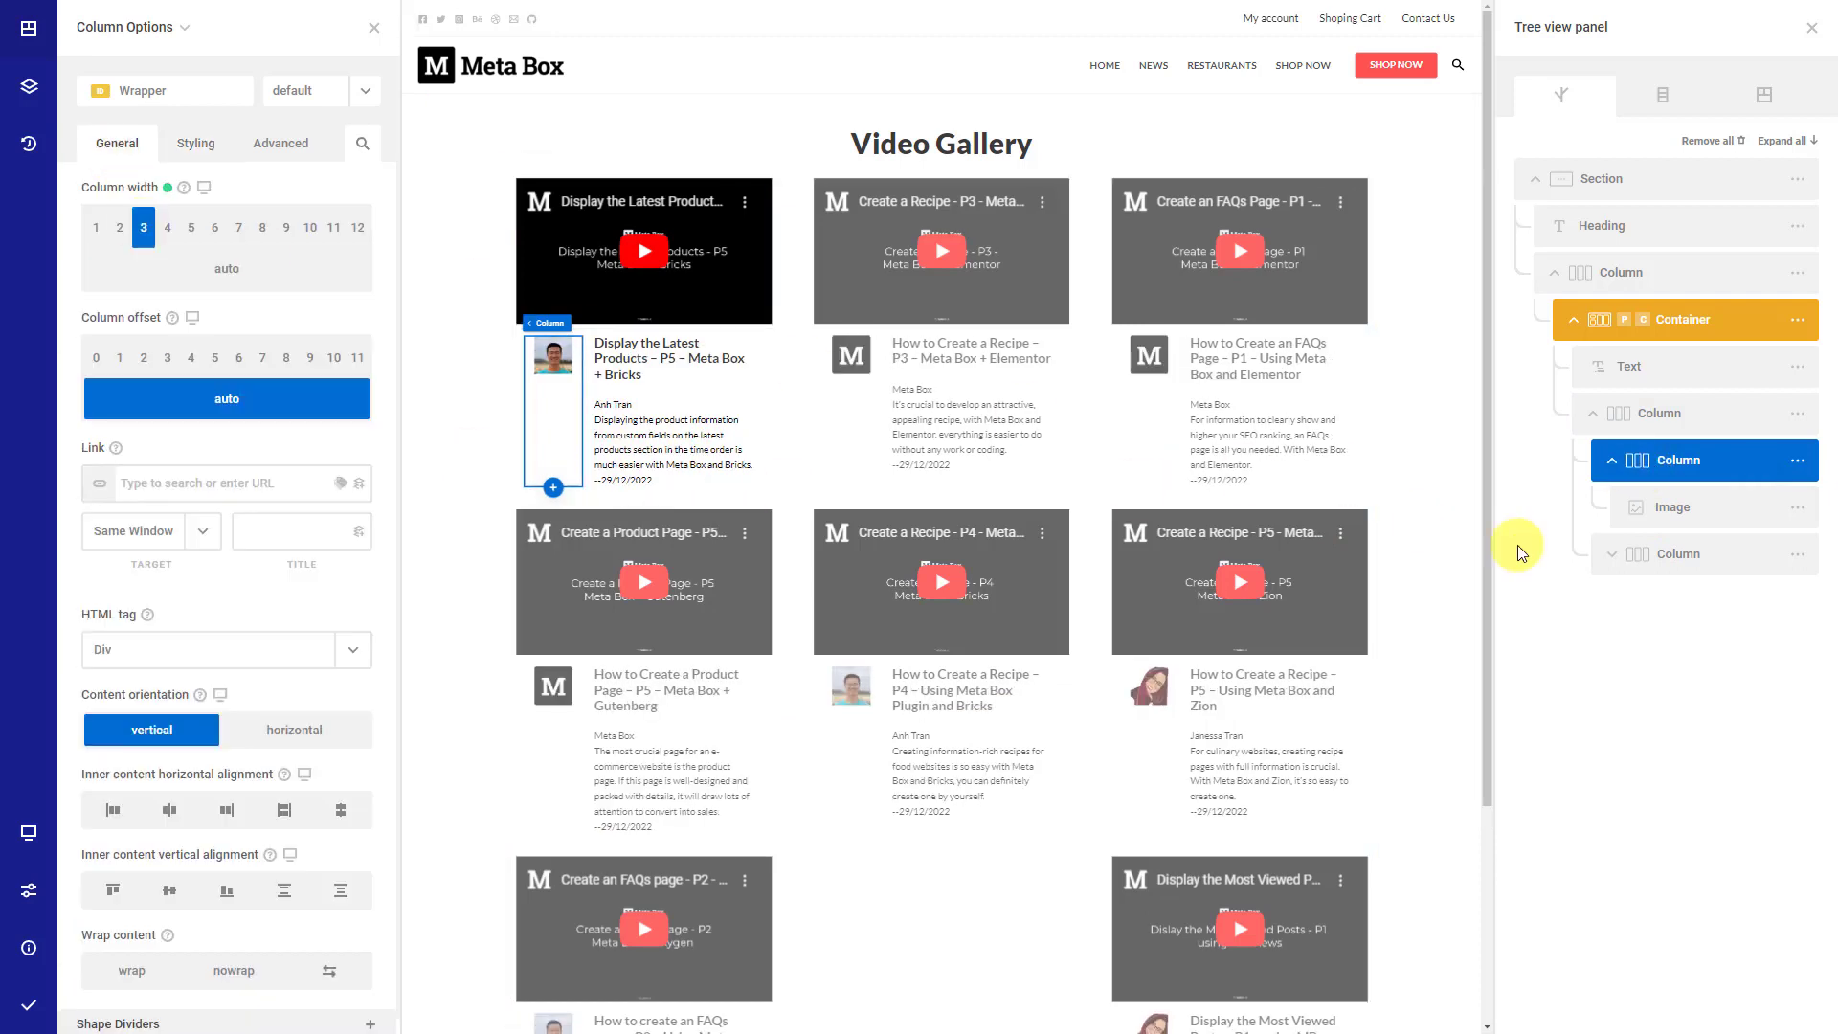
click(1627, 553)
click(286, 230)
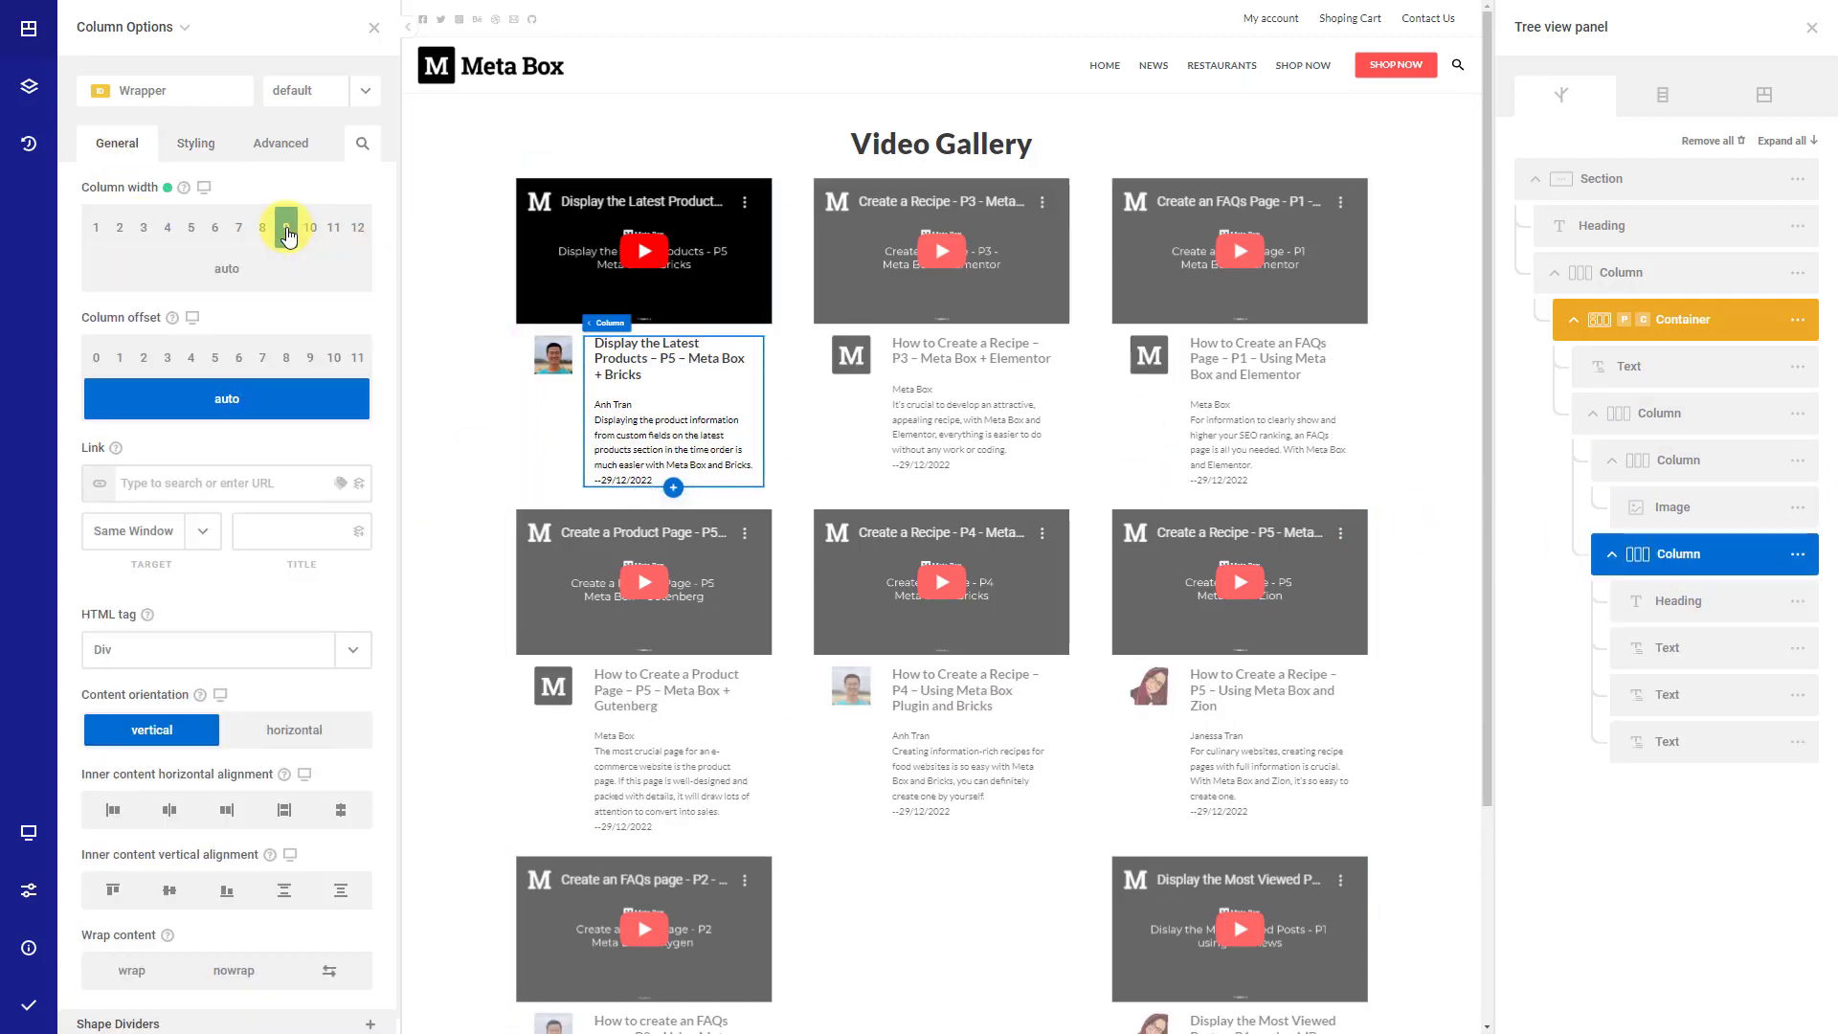
- Set the padding of the author image column to 0 px on all sides
click(1661, 459)
click(193, 143)
click(189, 369)
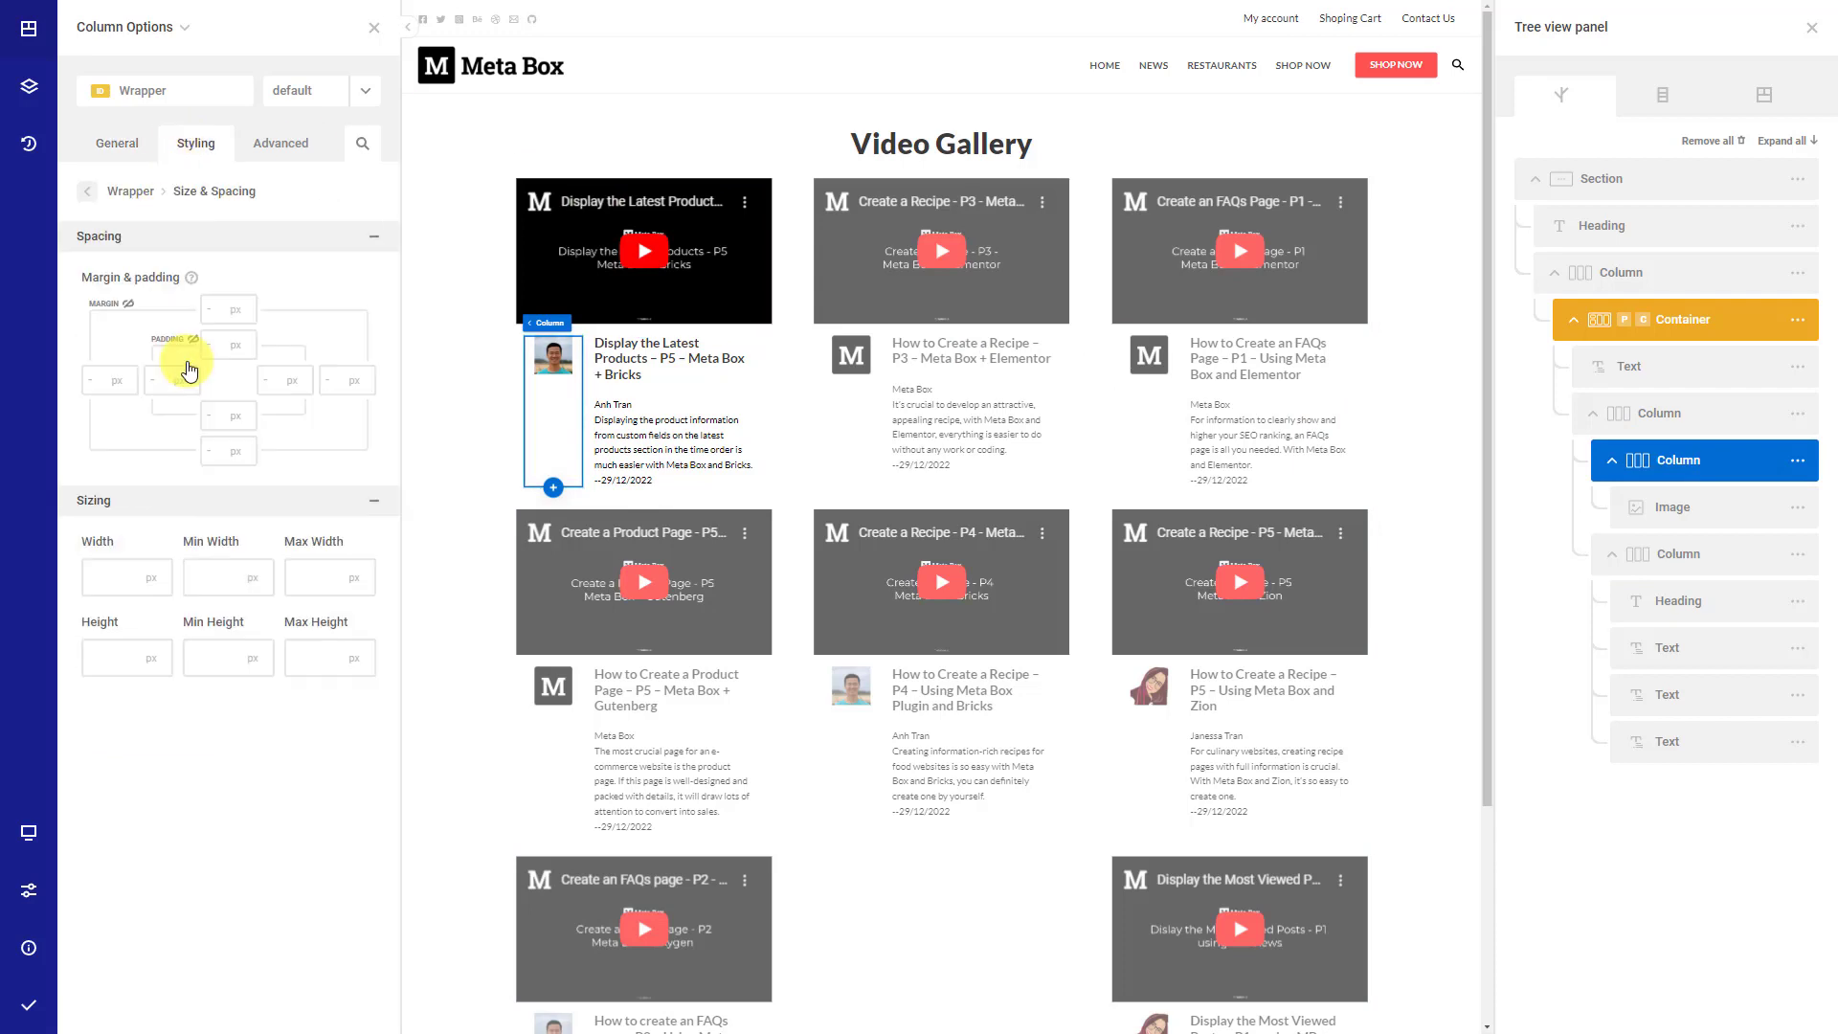
text(0)
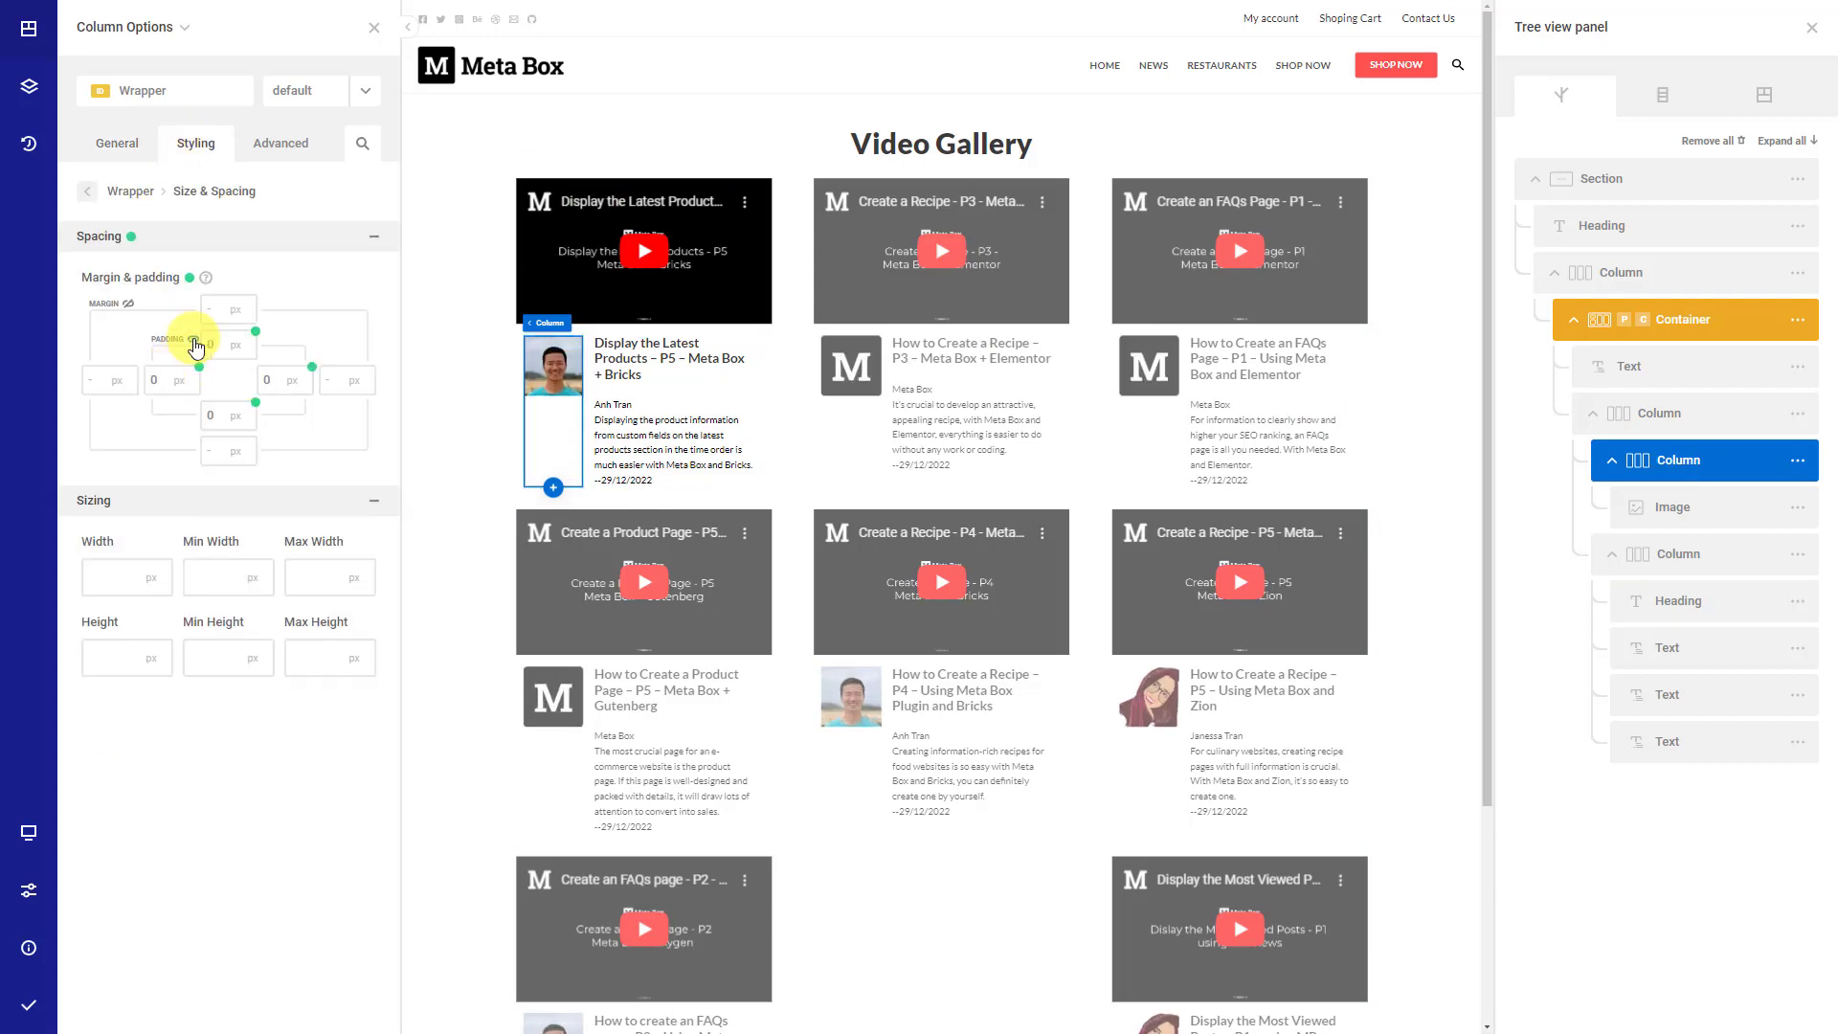
- Round the author image by setting the border radius in its image styles to 50 px on all corners
click(1722, 508)
click(149, 191)
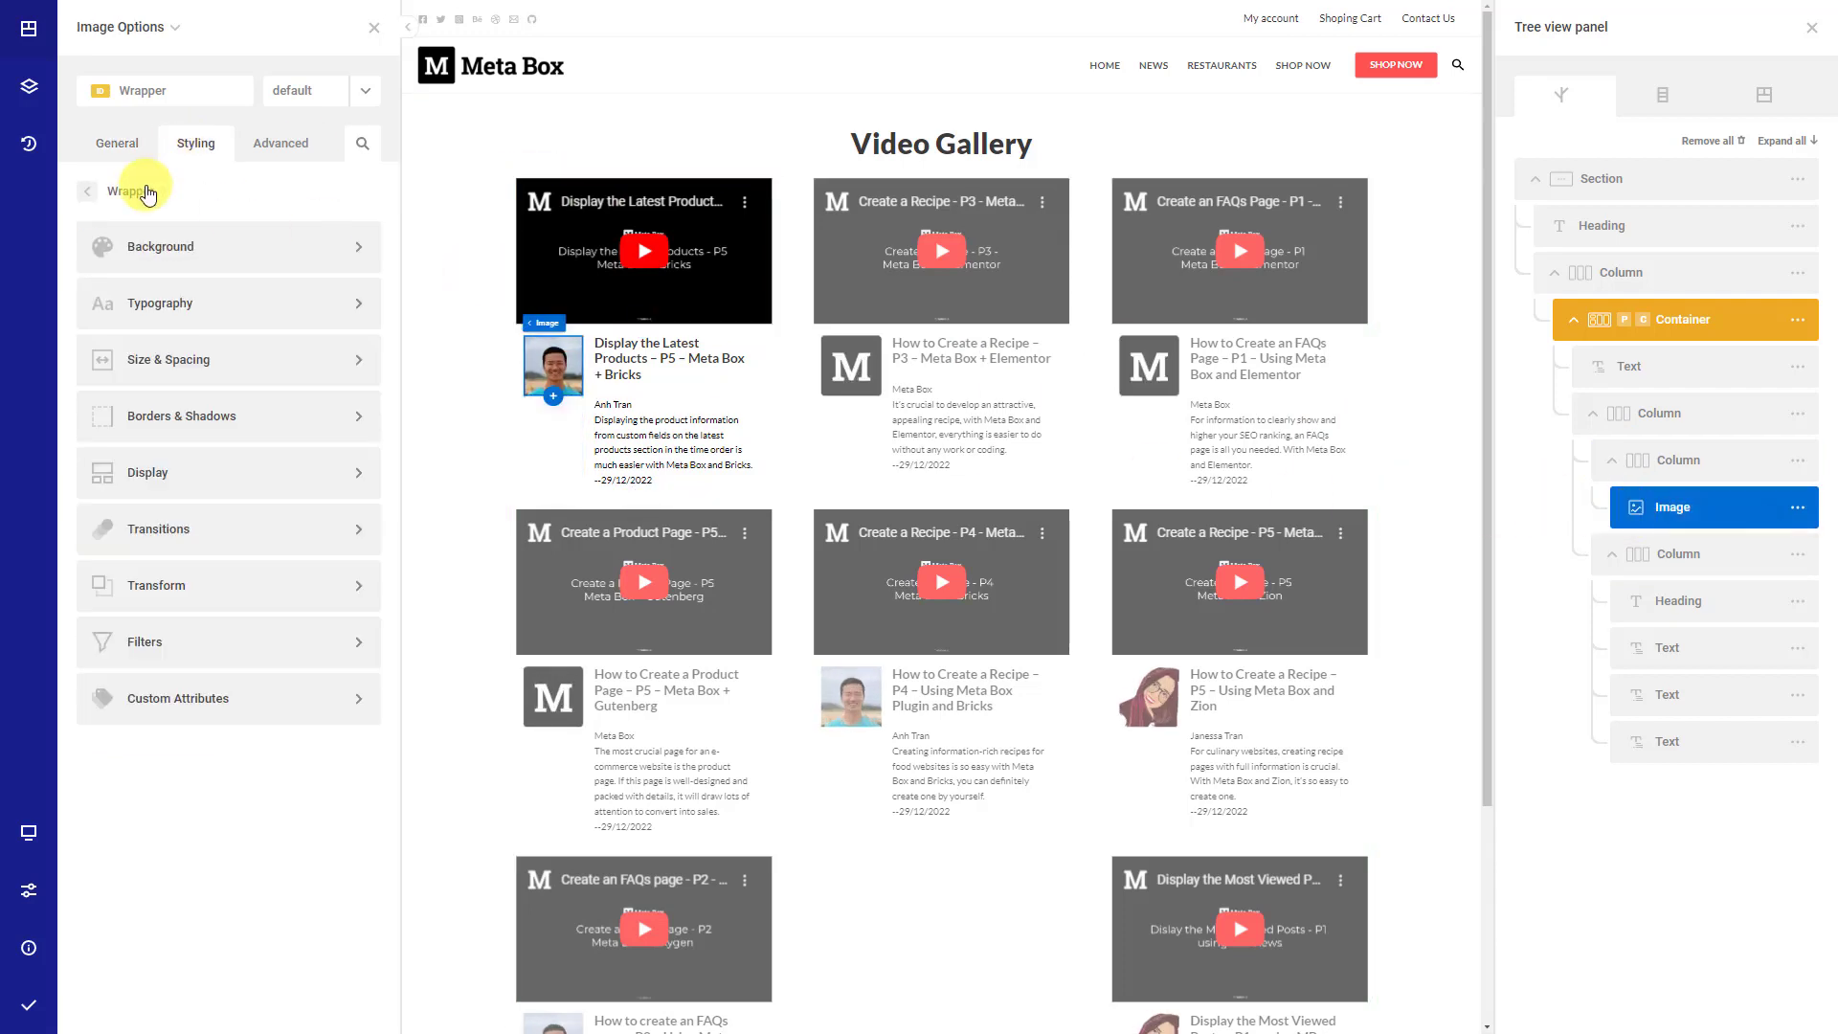
click(86, 190)
click(151, 370)
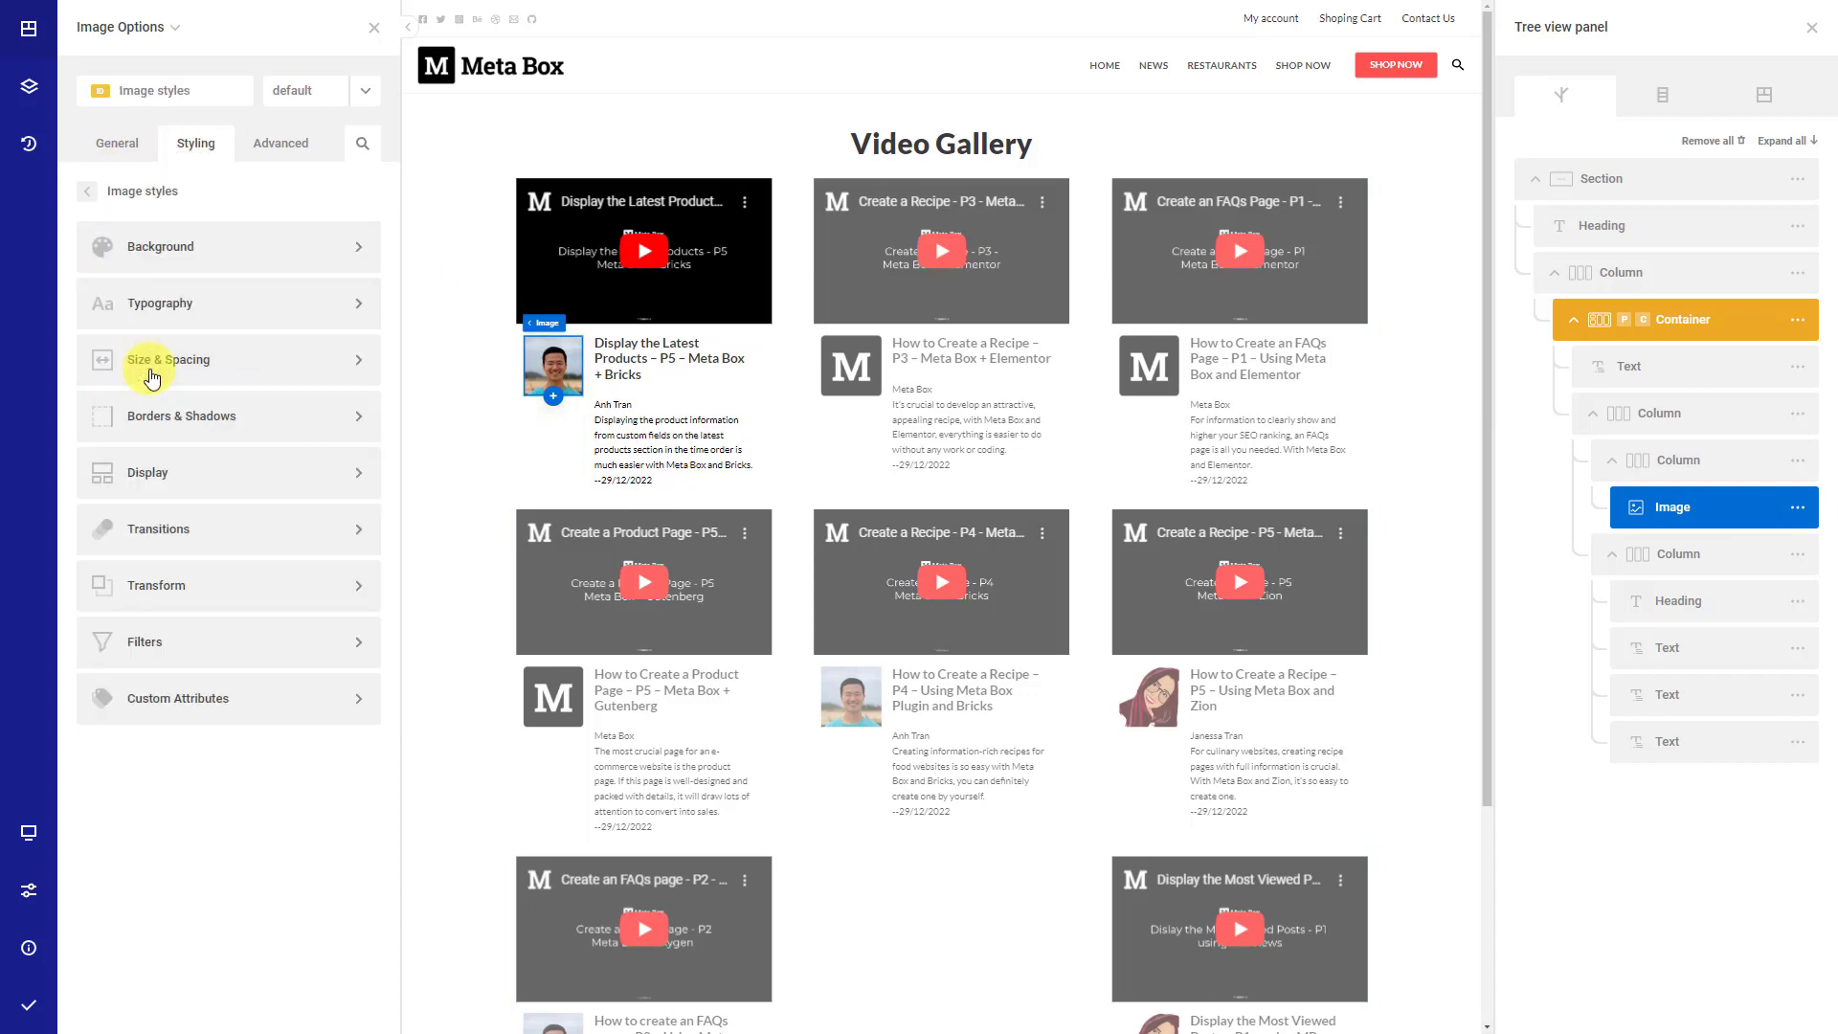
click(164, 429)
click(123, 605)
text(50)
click(227, 641)
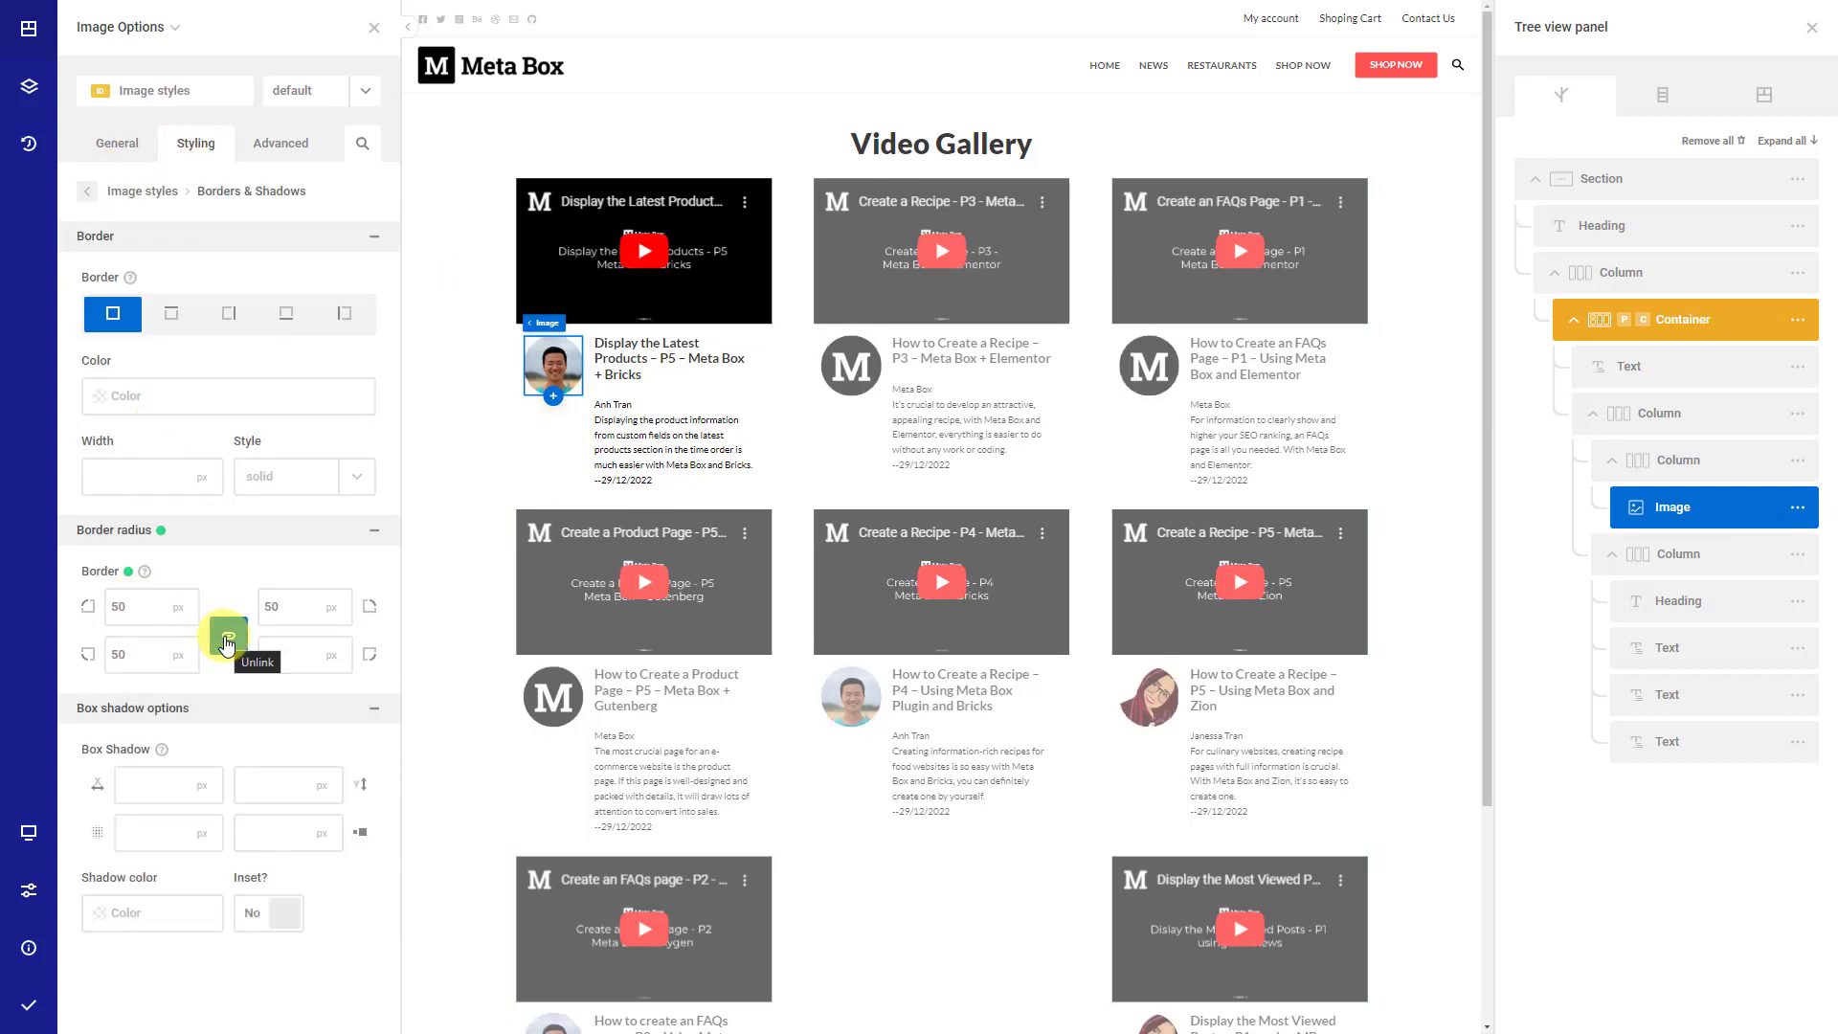
- Assign the existing CSS class "title" to the post title Heading
click(1670, 600)
click(176, 213)
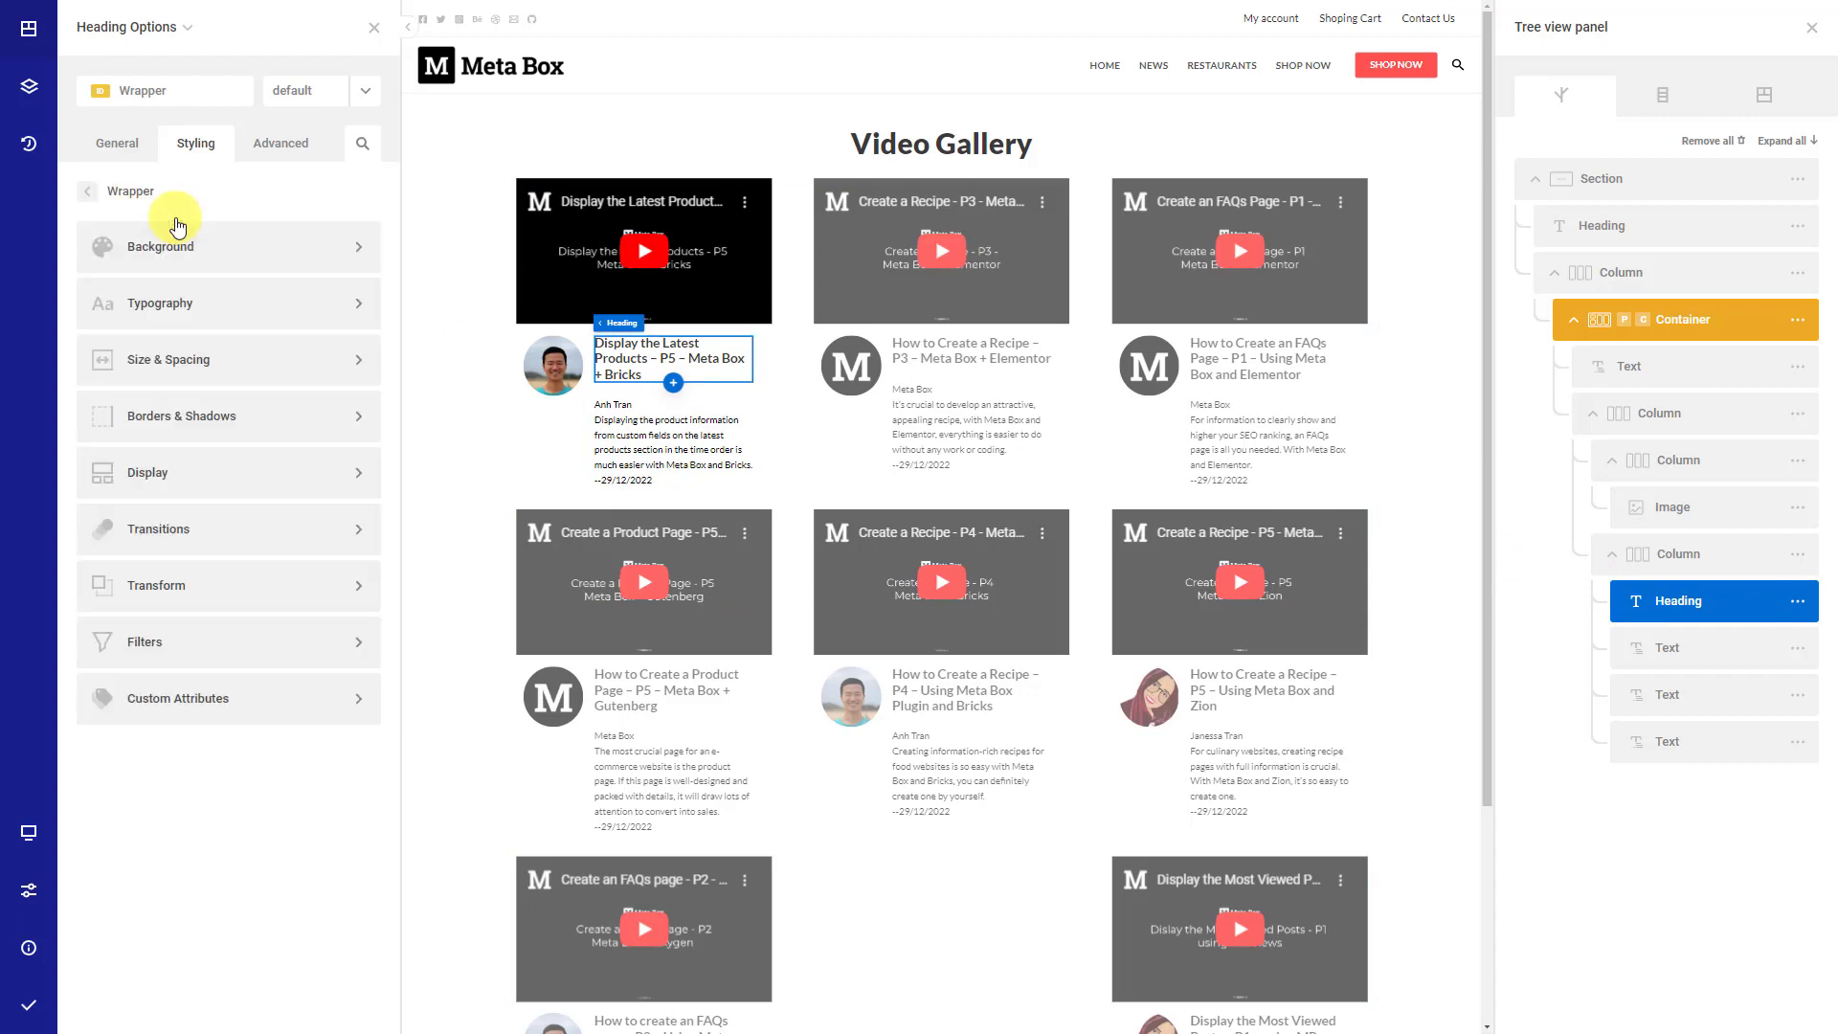
click(153, 95)
text(ti)
click(142, 226)
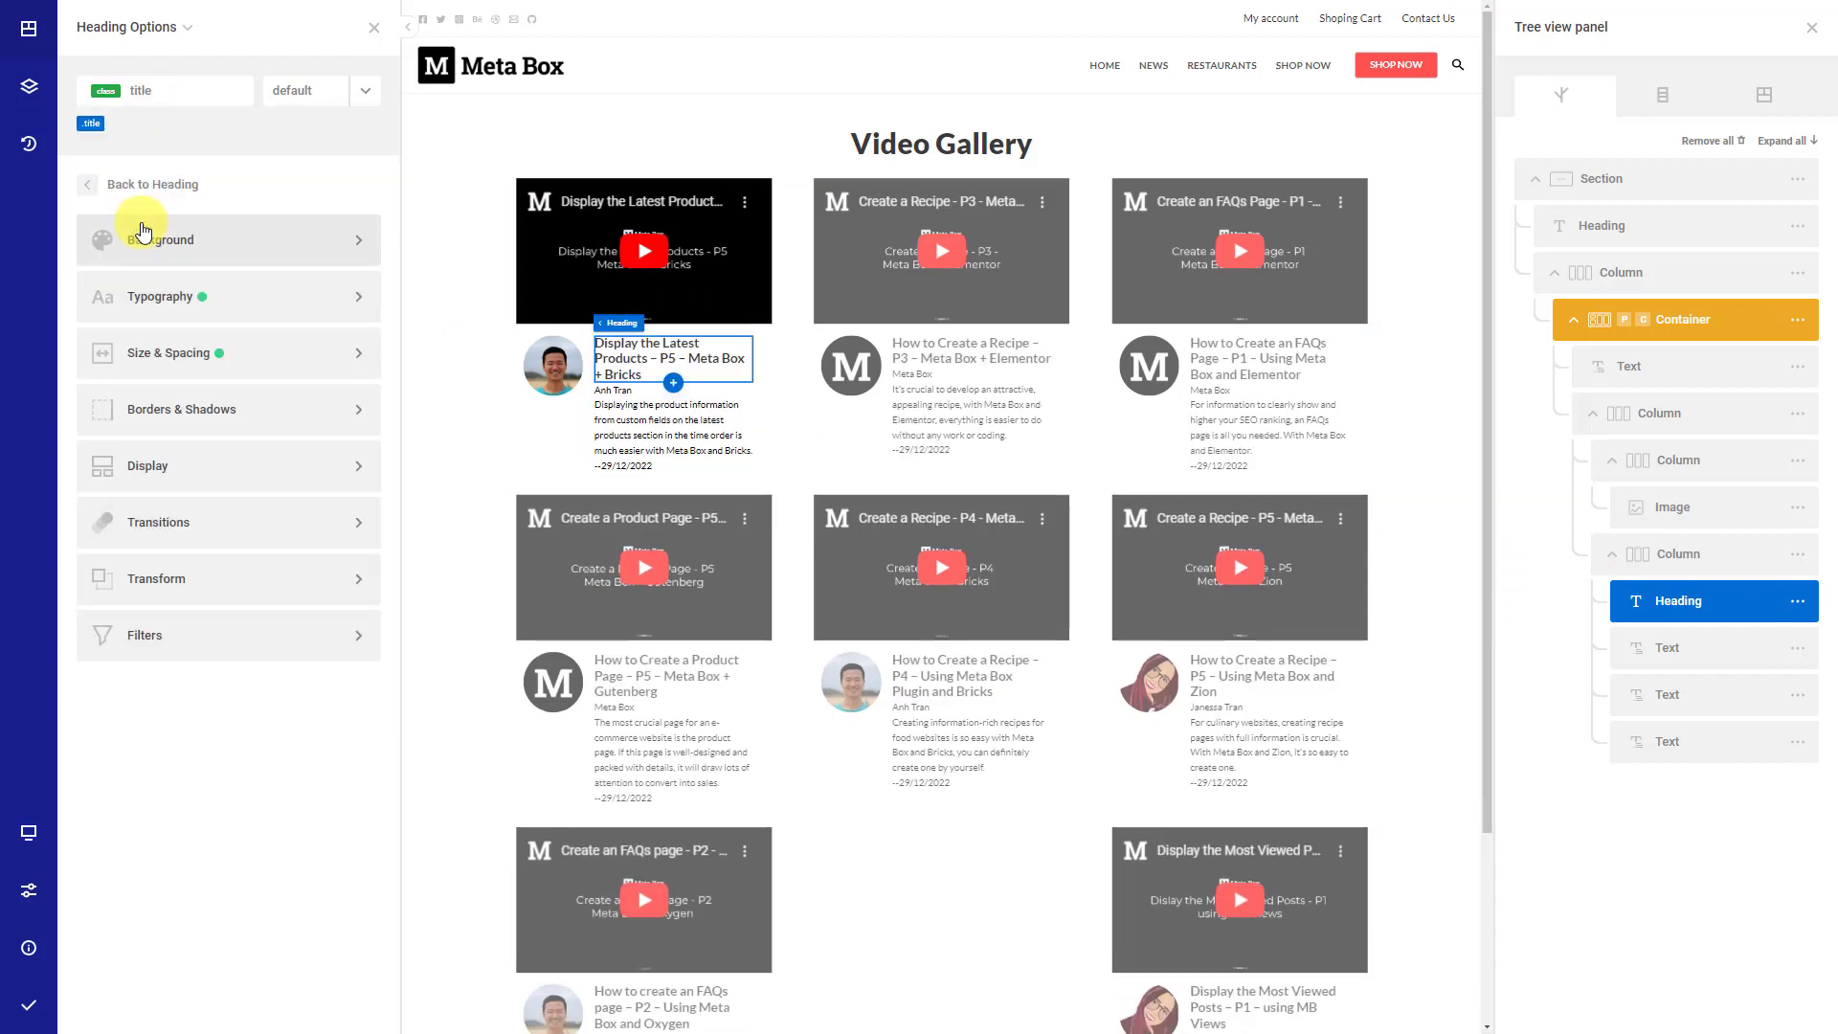
- Add custom CSS to the post title Heading that truncates long titles to two lines with an ellipsis
click(88, 184)
click(274, 177)
click(152, 587)
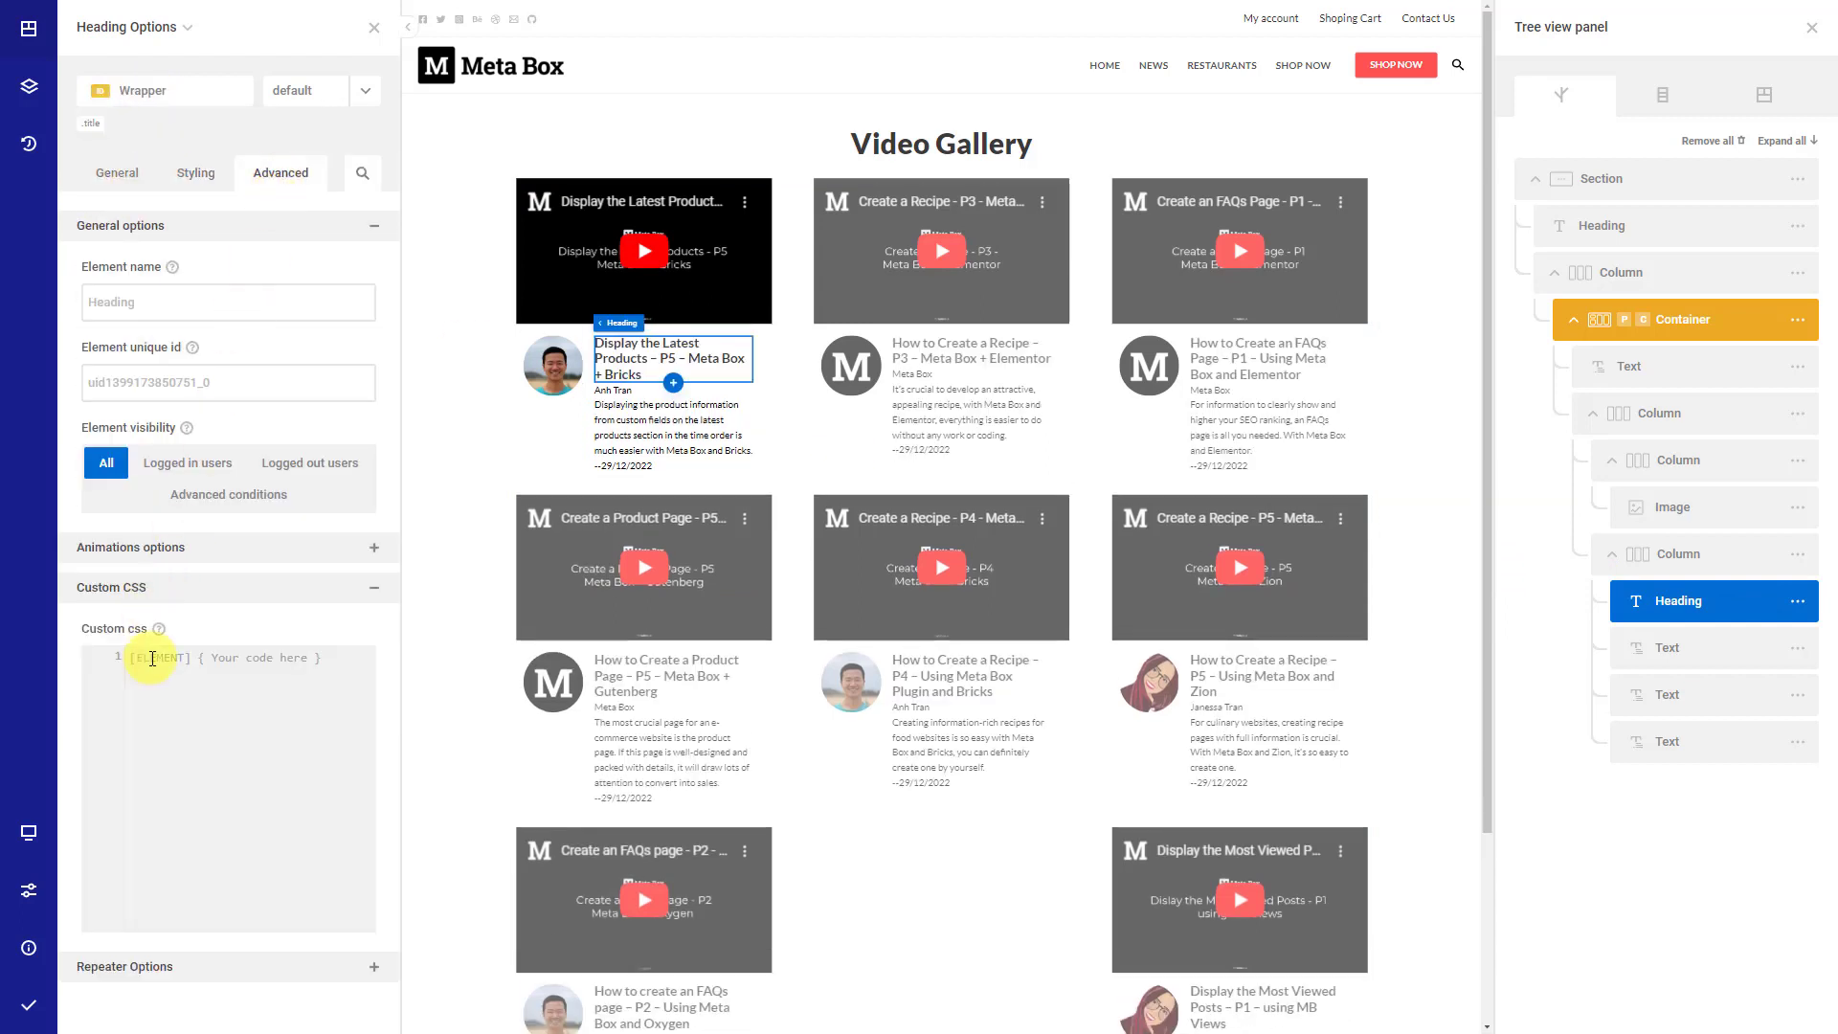
- Set the post title Heading's font weight to 700 and its bottom margin to 0 px
click(196, 175)
click(179, 237)
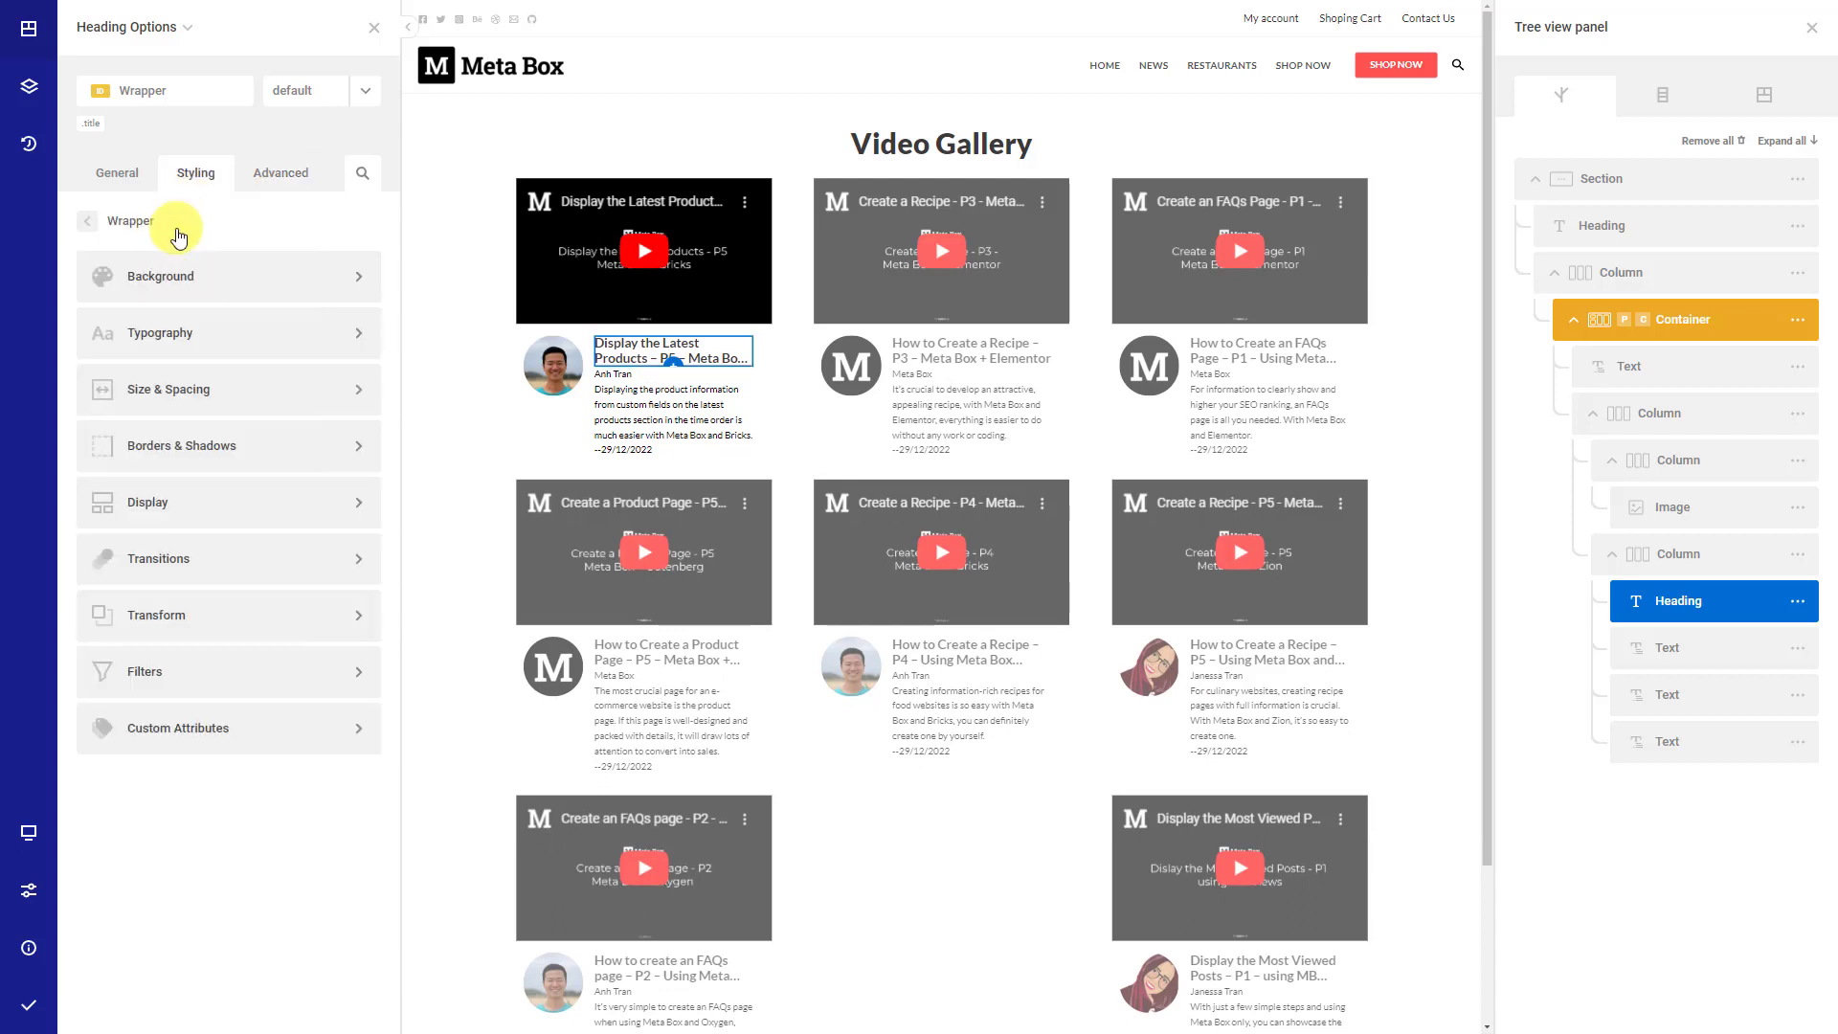
click(172, 333)
click(354, 425)
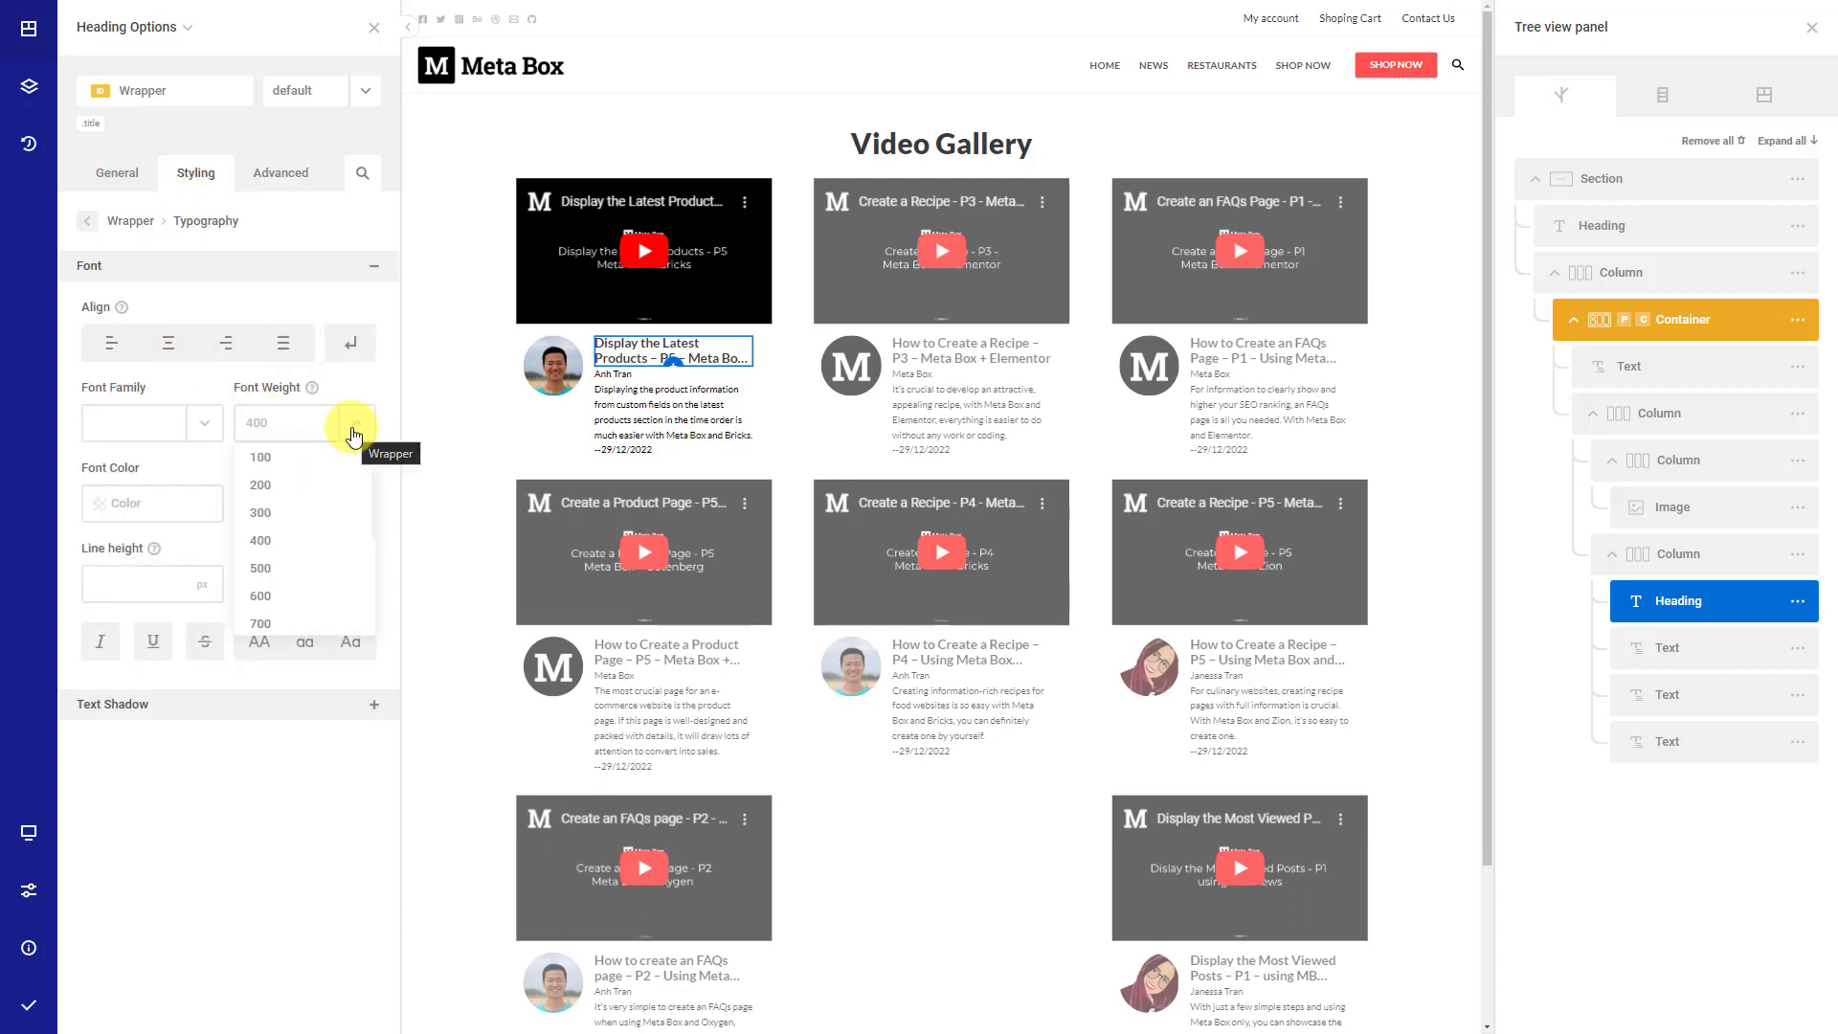
click(255, 623)
click(87, 222)
click(173, 393)
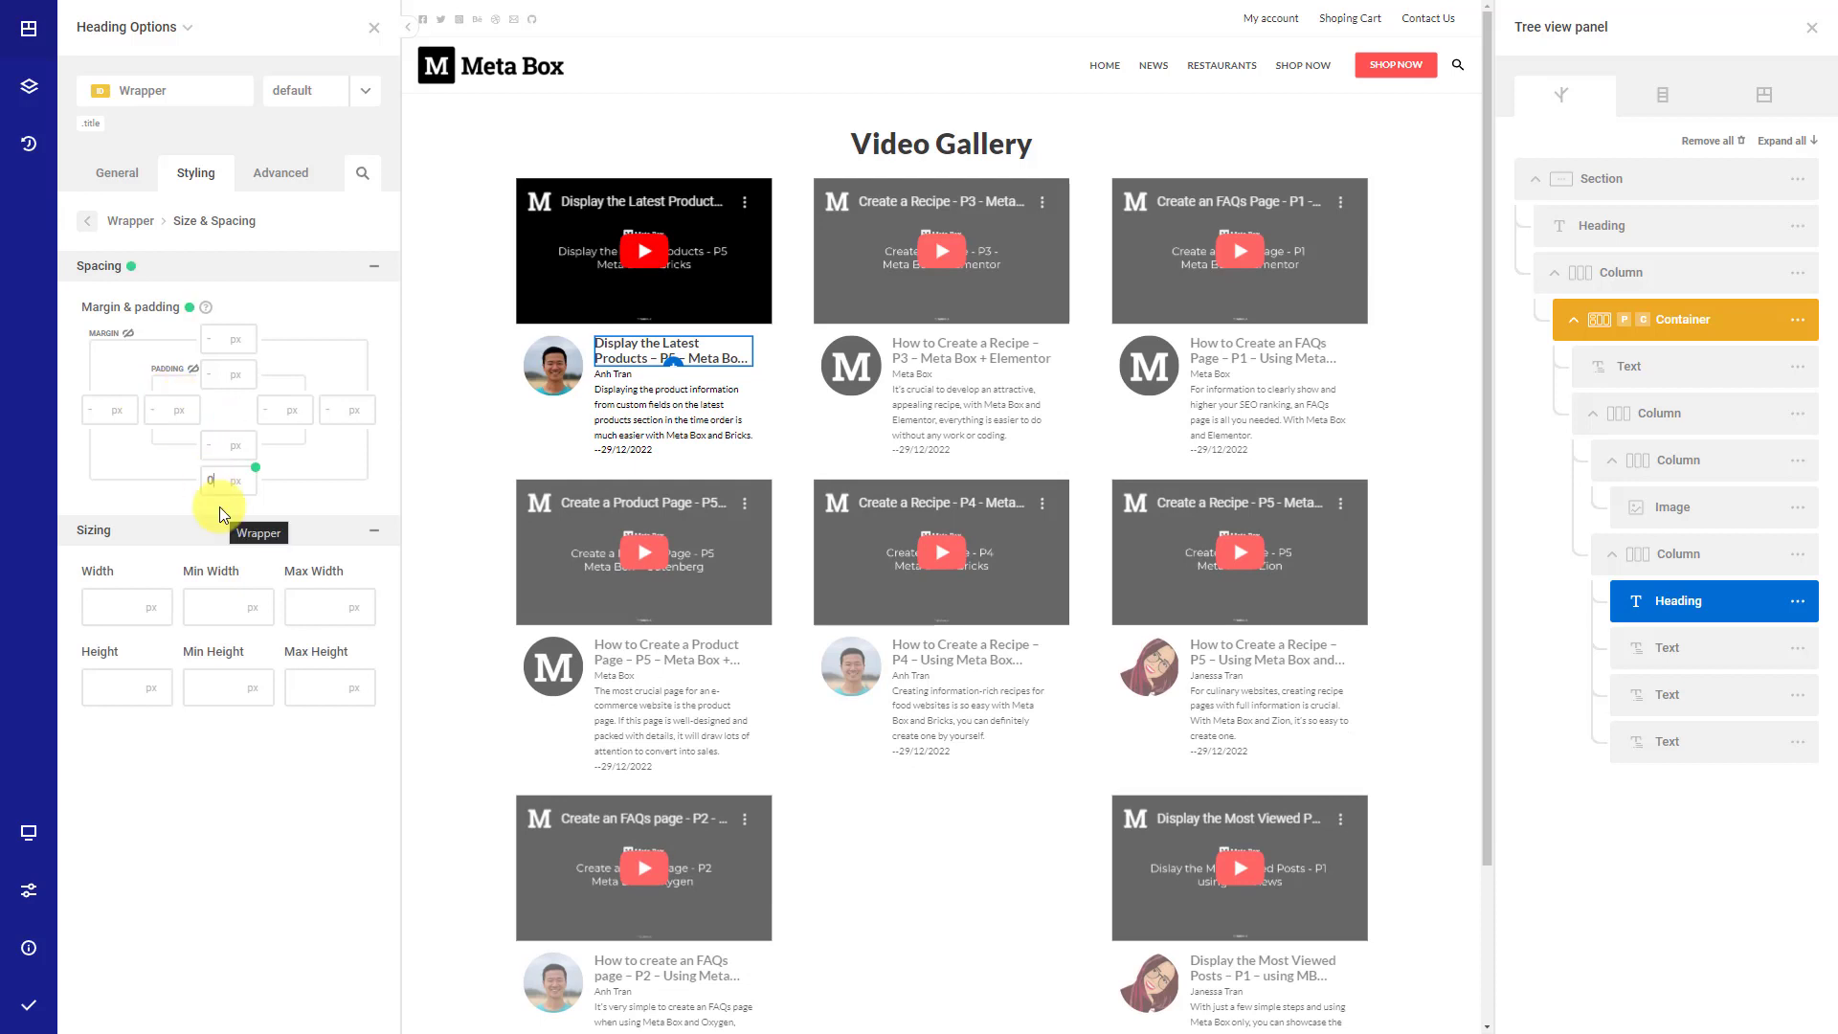
- Set the author name Text to font weight 700 and font size 20 px
click(1666, 647)
click(122, 196)
click(156, 307)
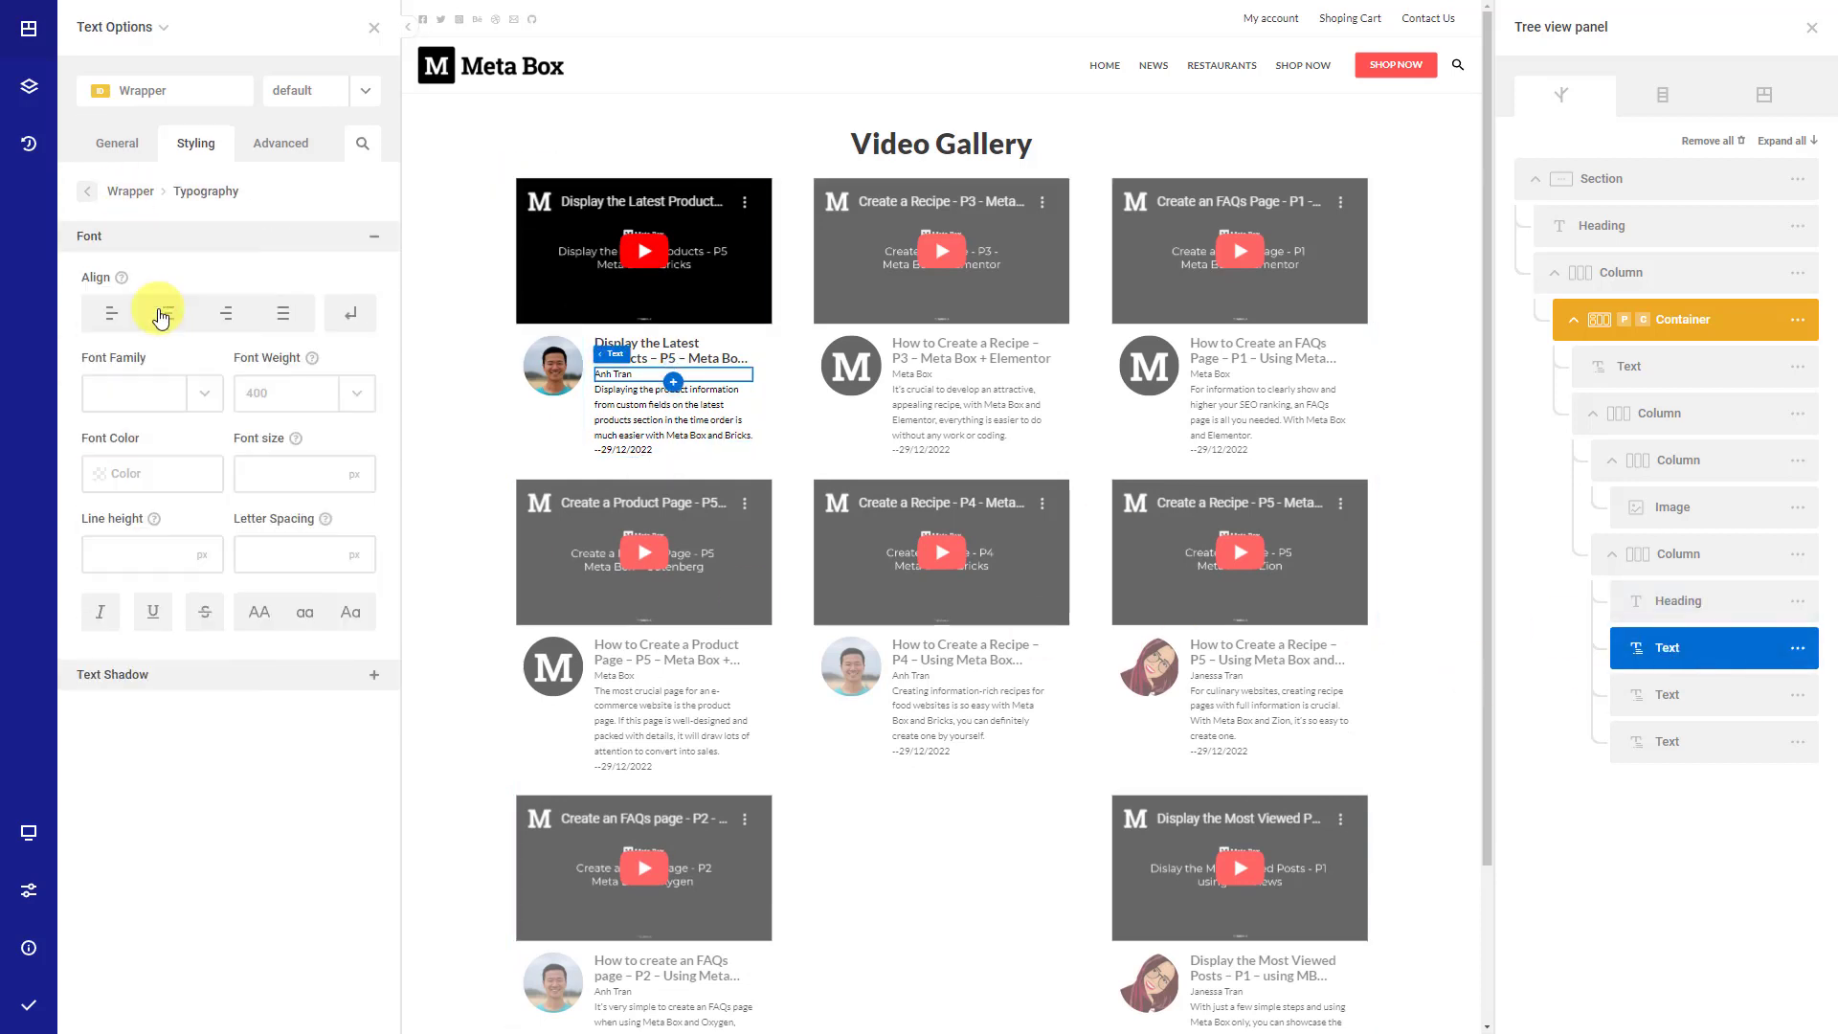
click(358, 397)
click(268, 589)
text(20)
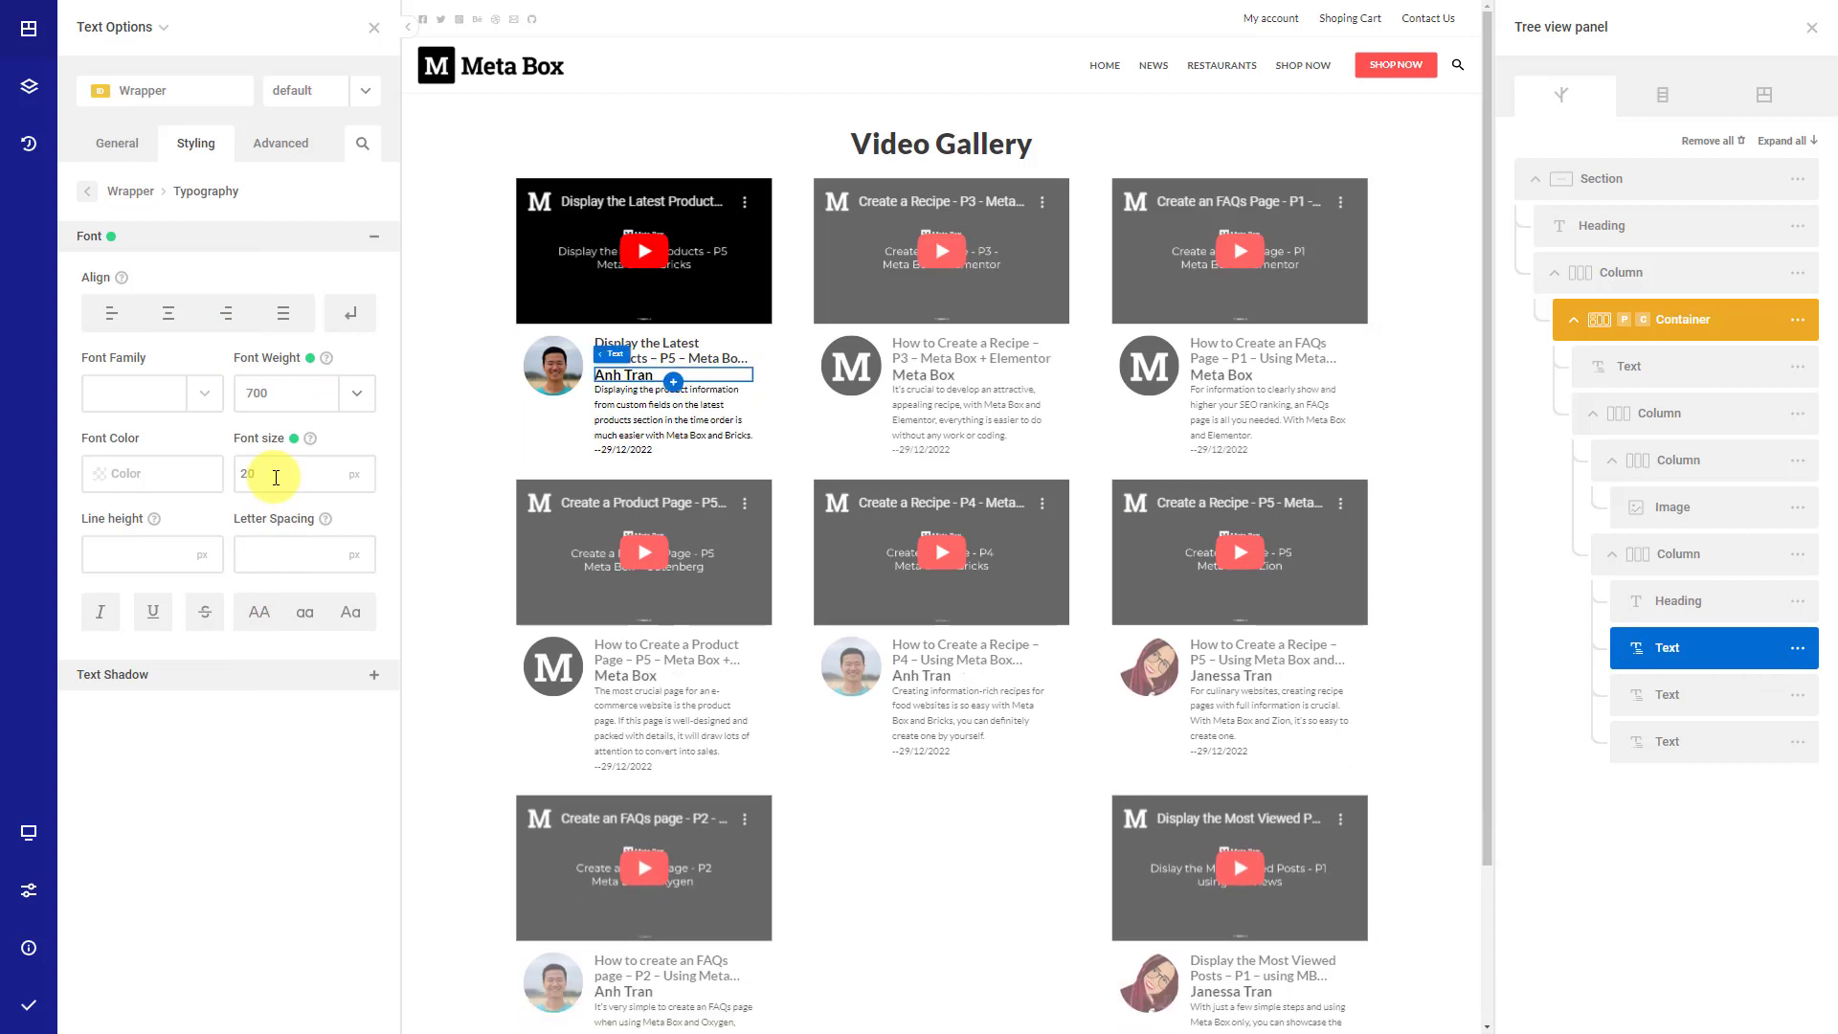
- Give the repeated Container a box shadow of 0 px horizontal, 1 px vertical, 6 px blur and 0 px spread, and clear its border radius values
click(1752, 325)
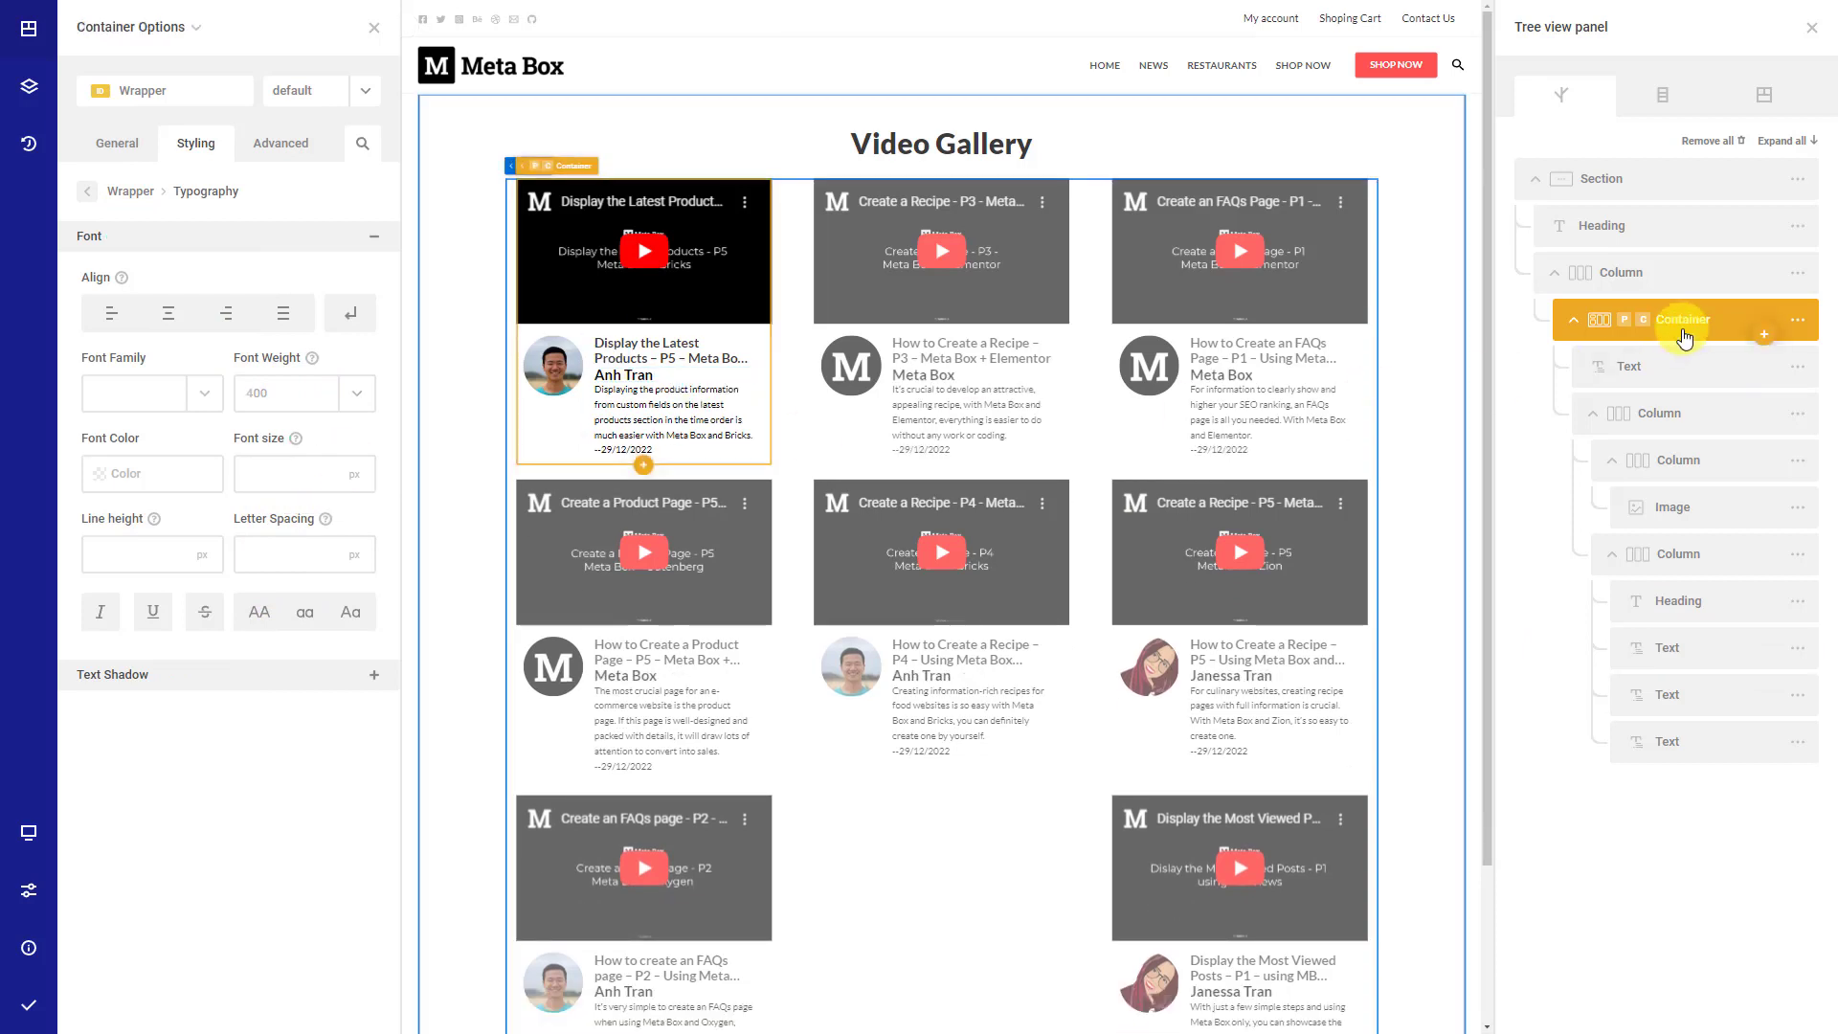
click(125, 191)
click(163, 415)
click(124, 784)
text(0)
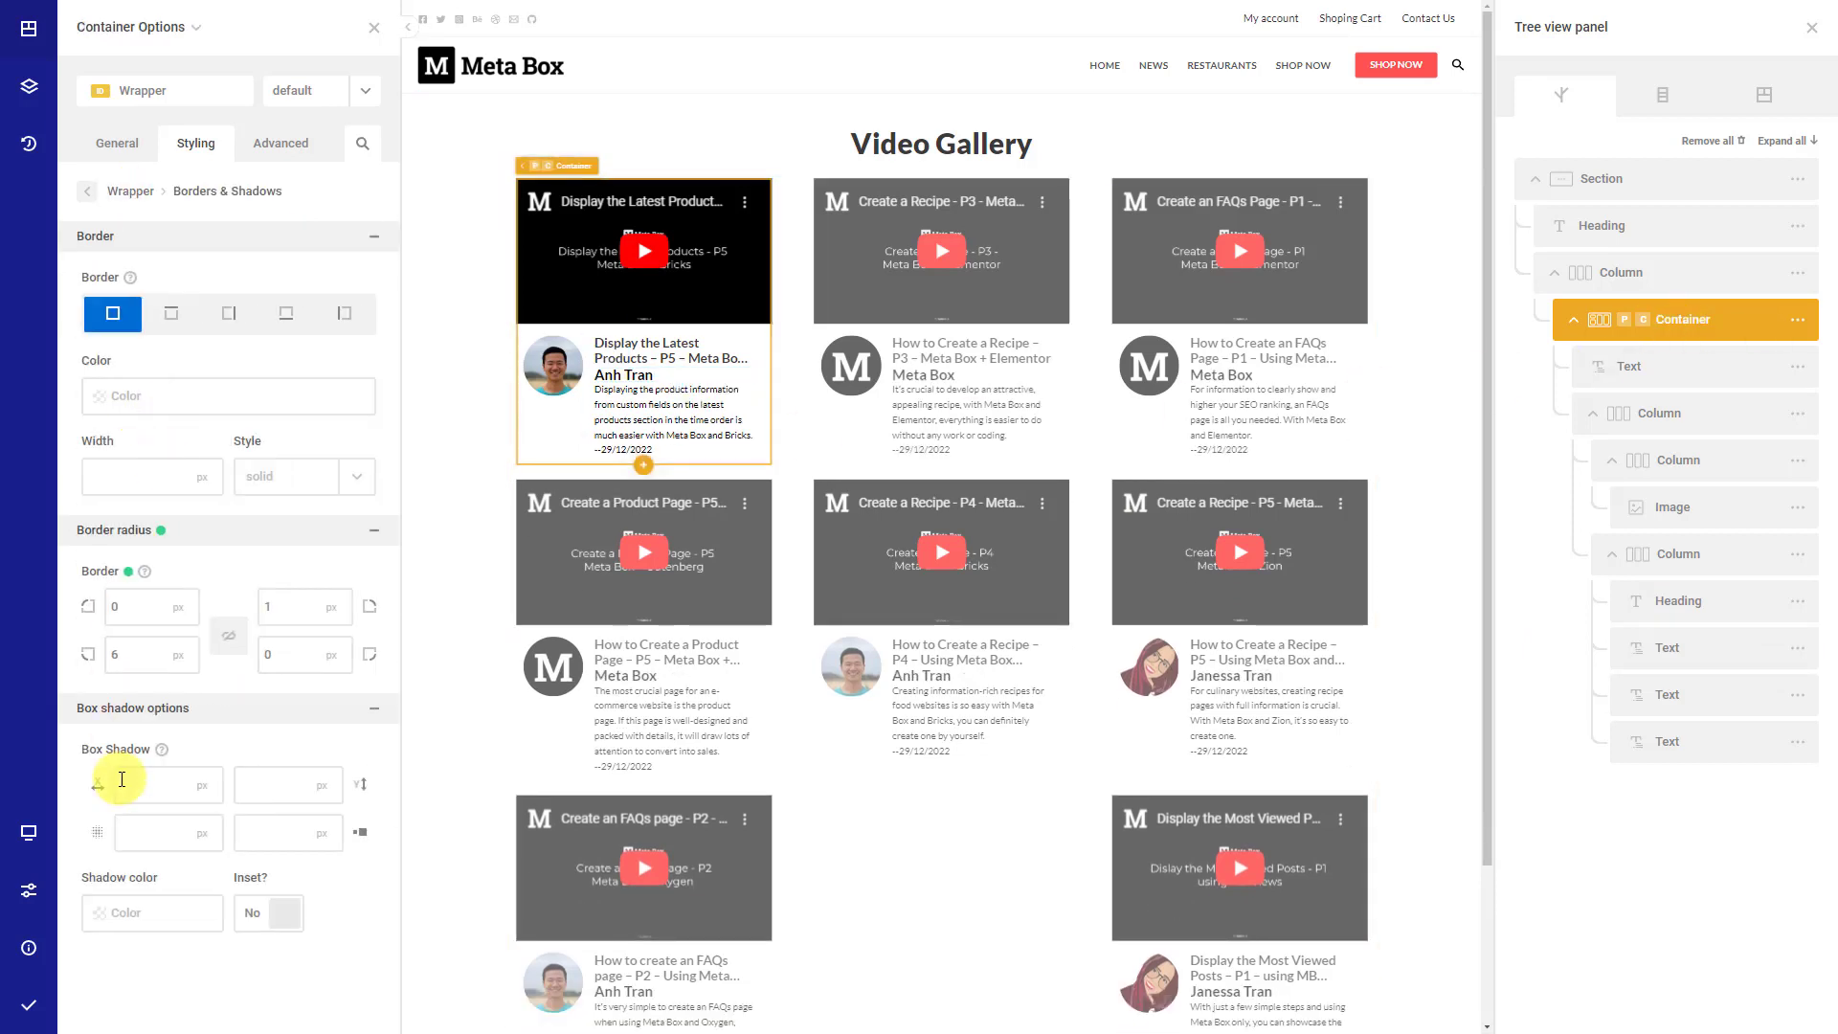
click(246, 783)
text(1)
click(152, 829)
text(6)
click(244, 829)
text(0)
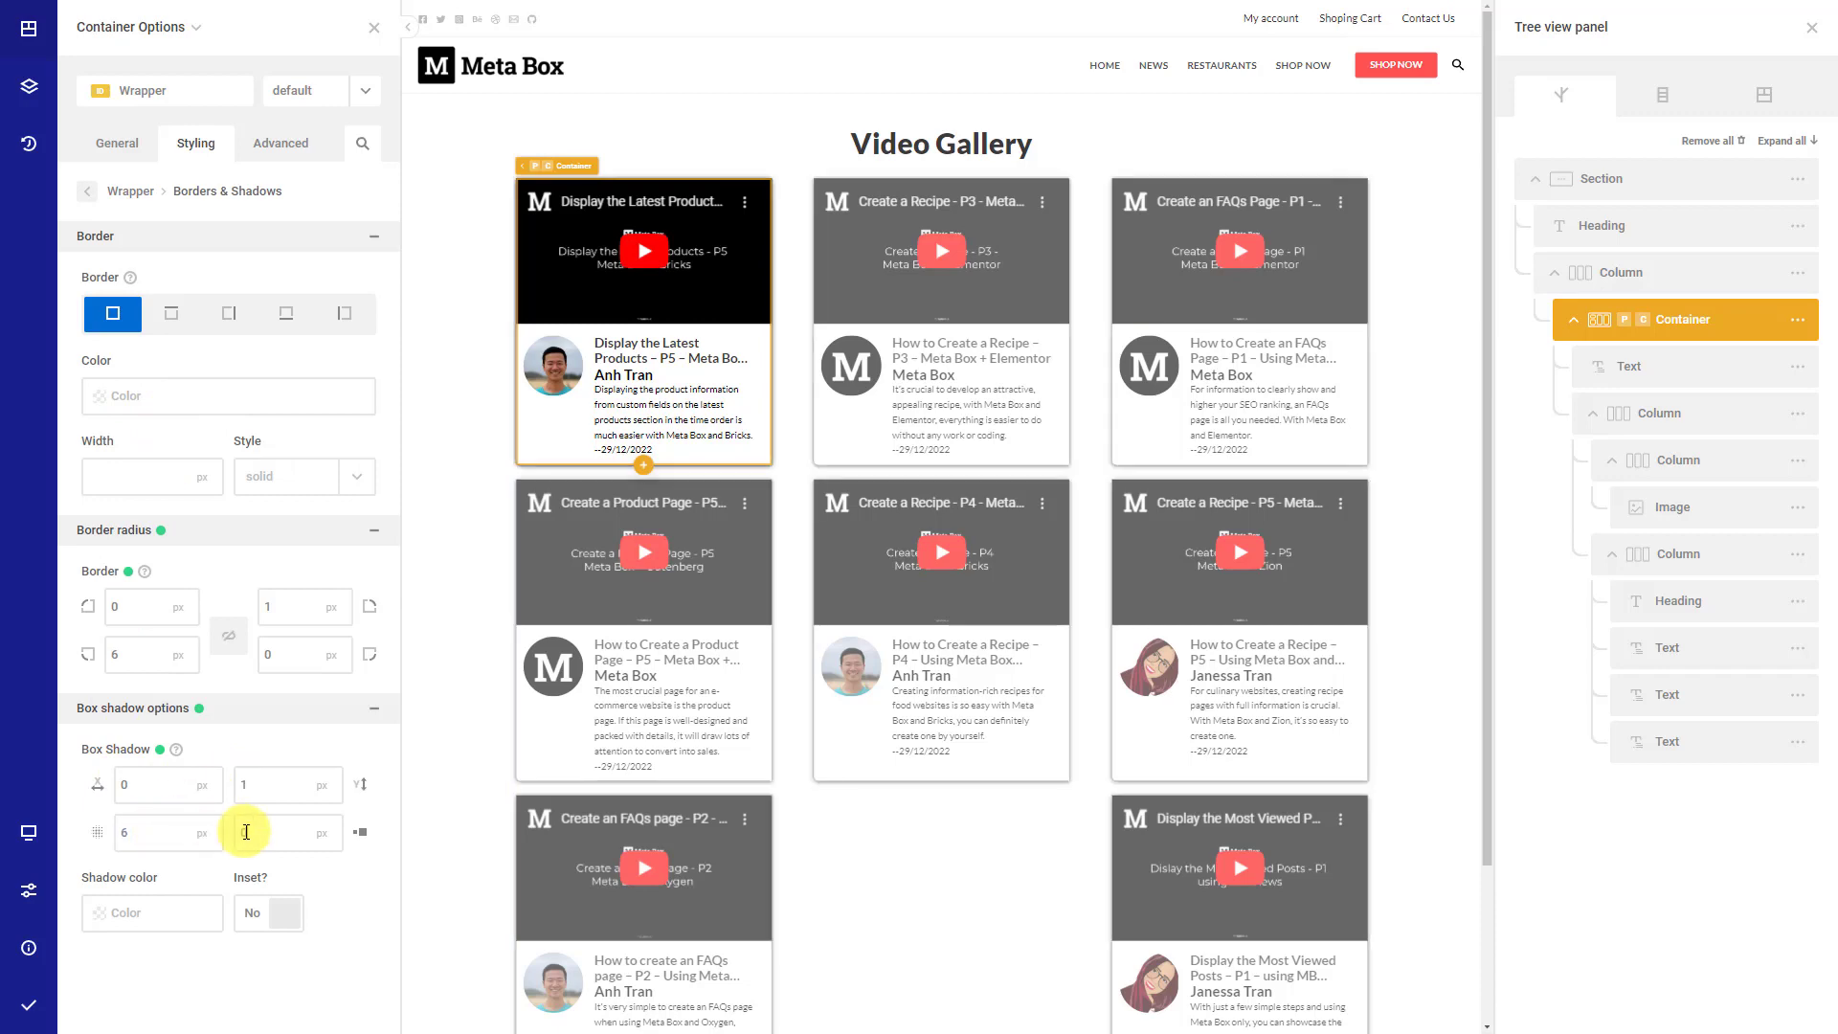
click(160, 529)
- Save the page and preview the Video Gallery on the front end, looking over the video grid
click(28, 1004)
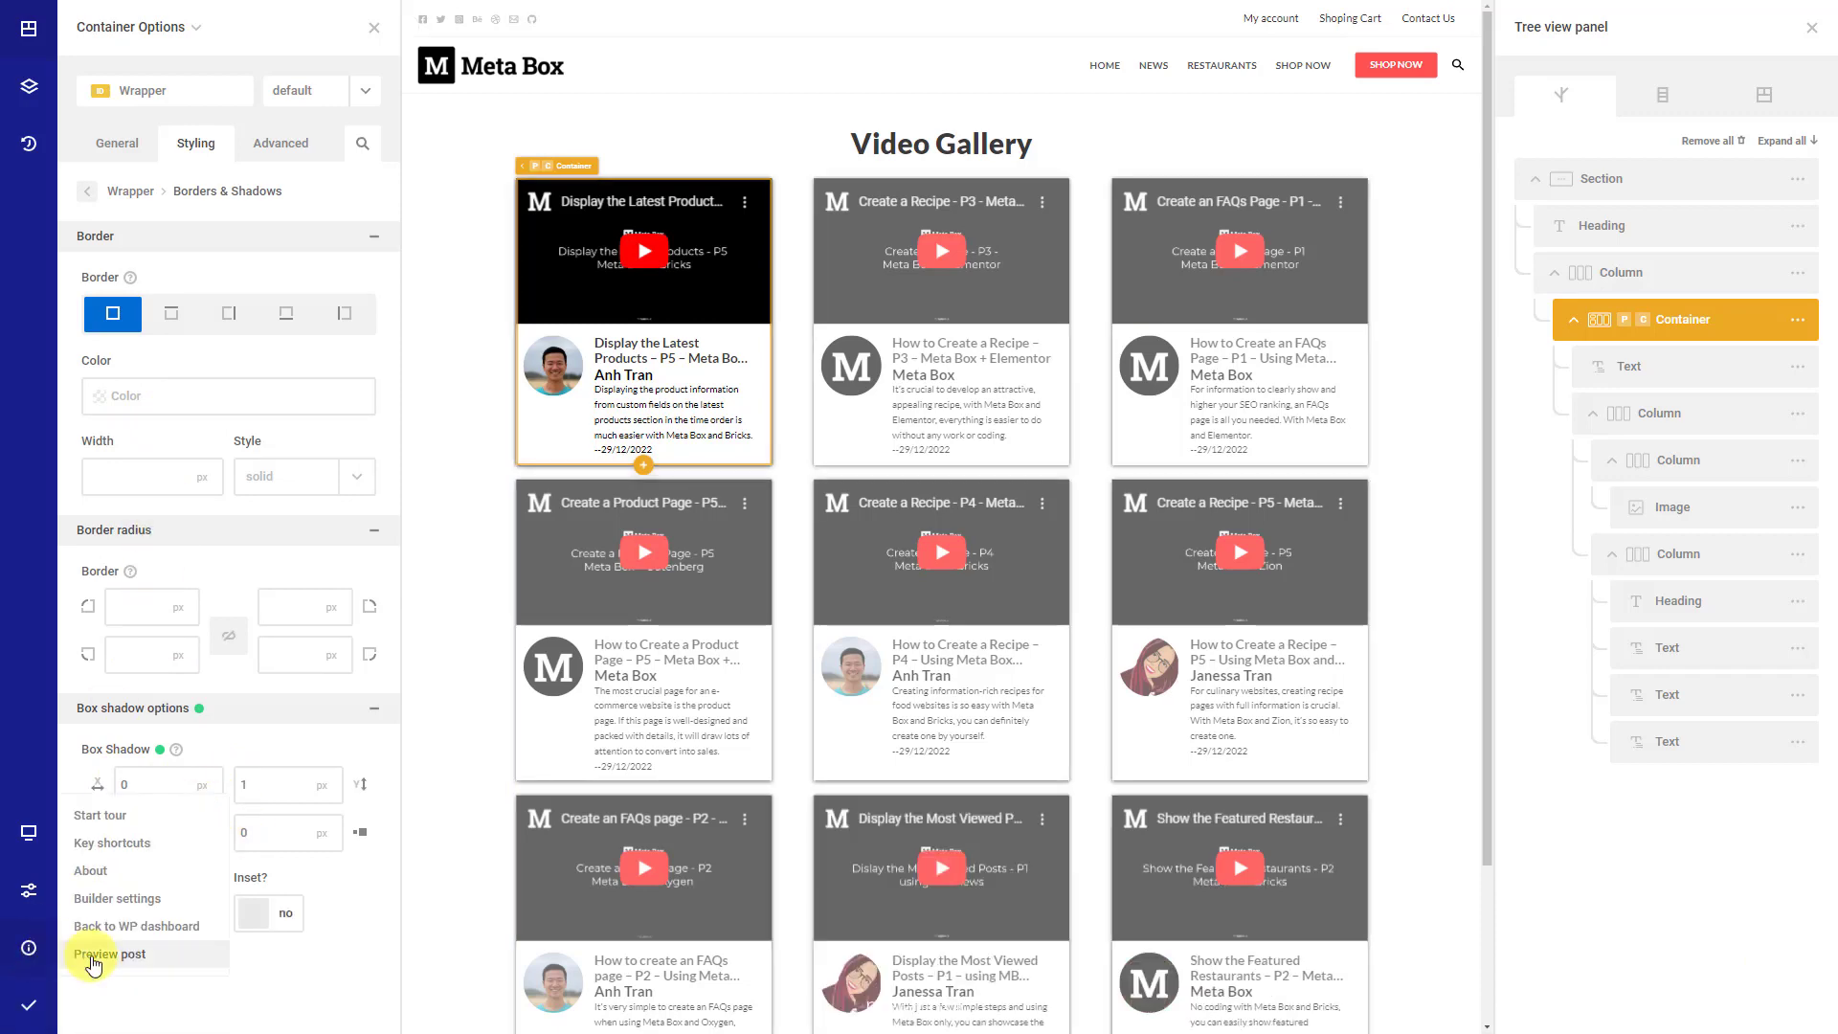
click(91, 958)
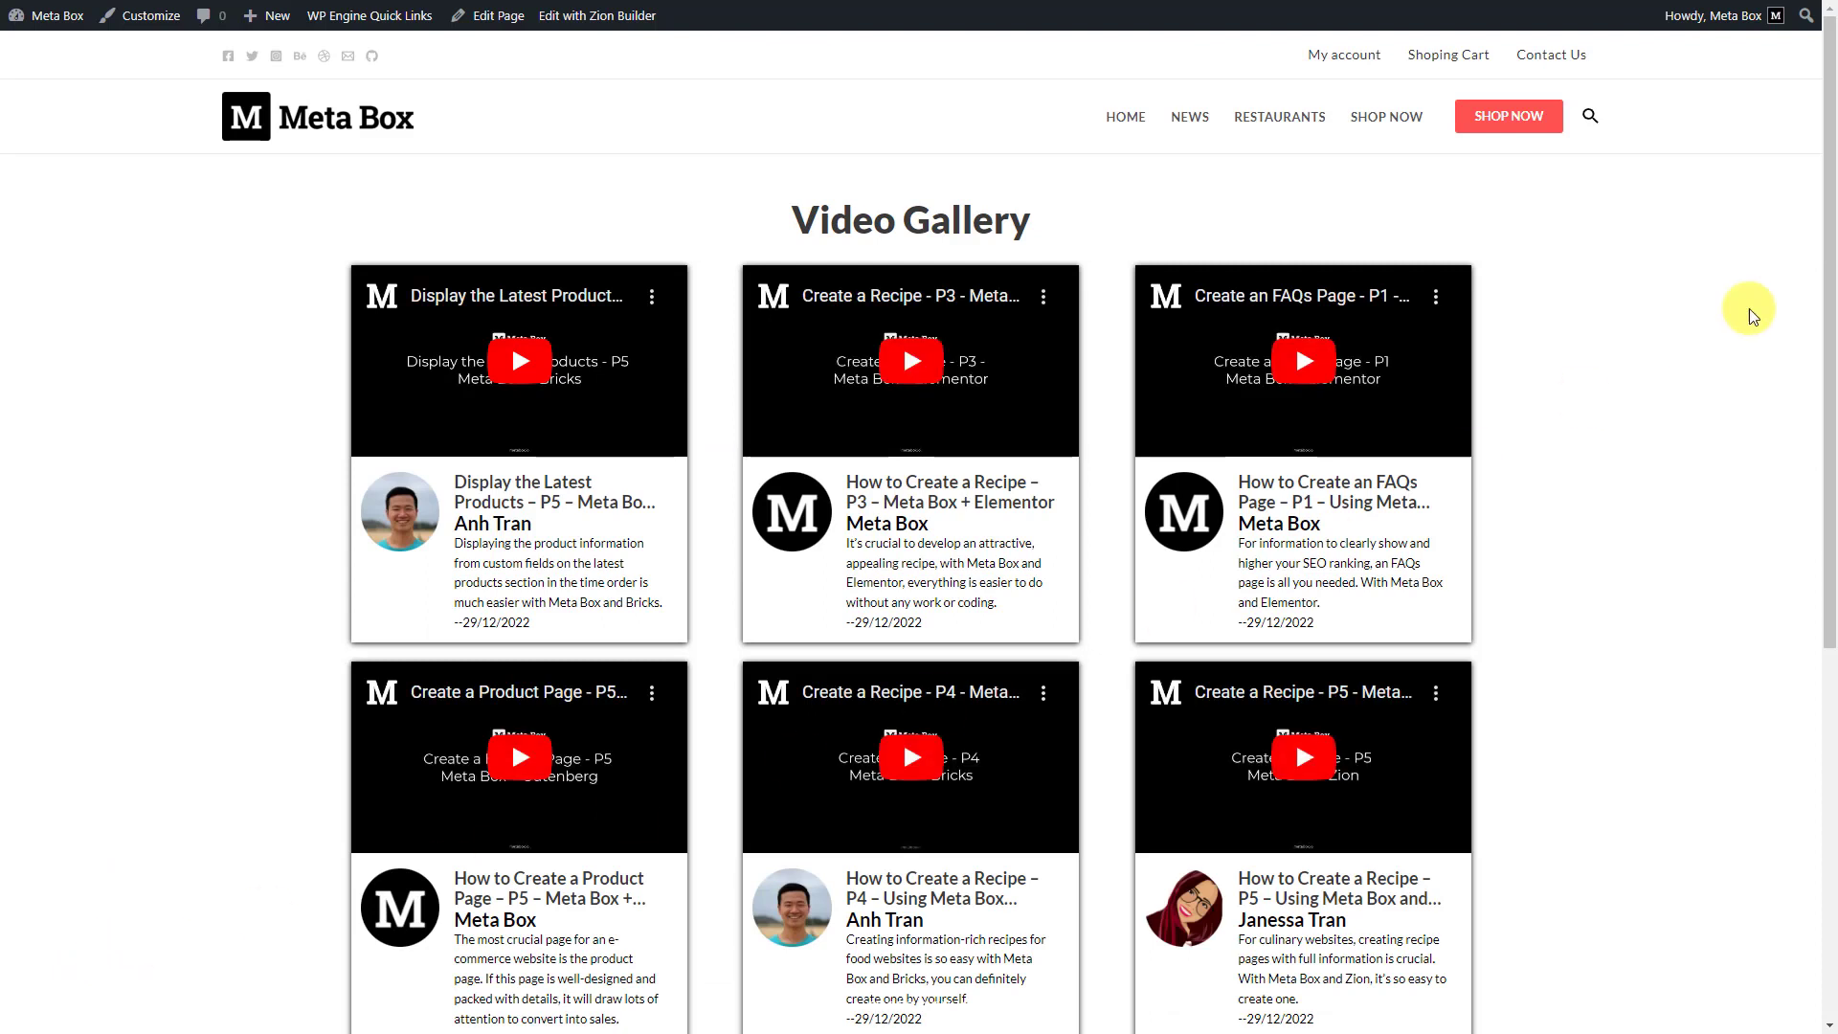
drag(1824, 283, 1828, 351)
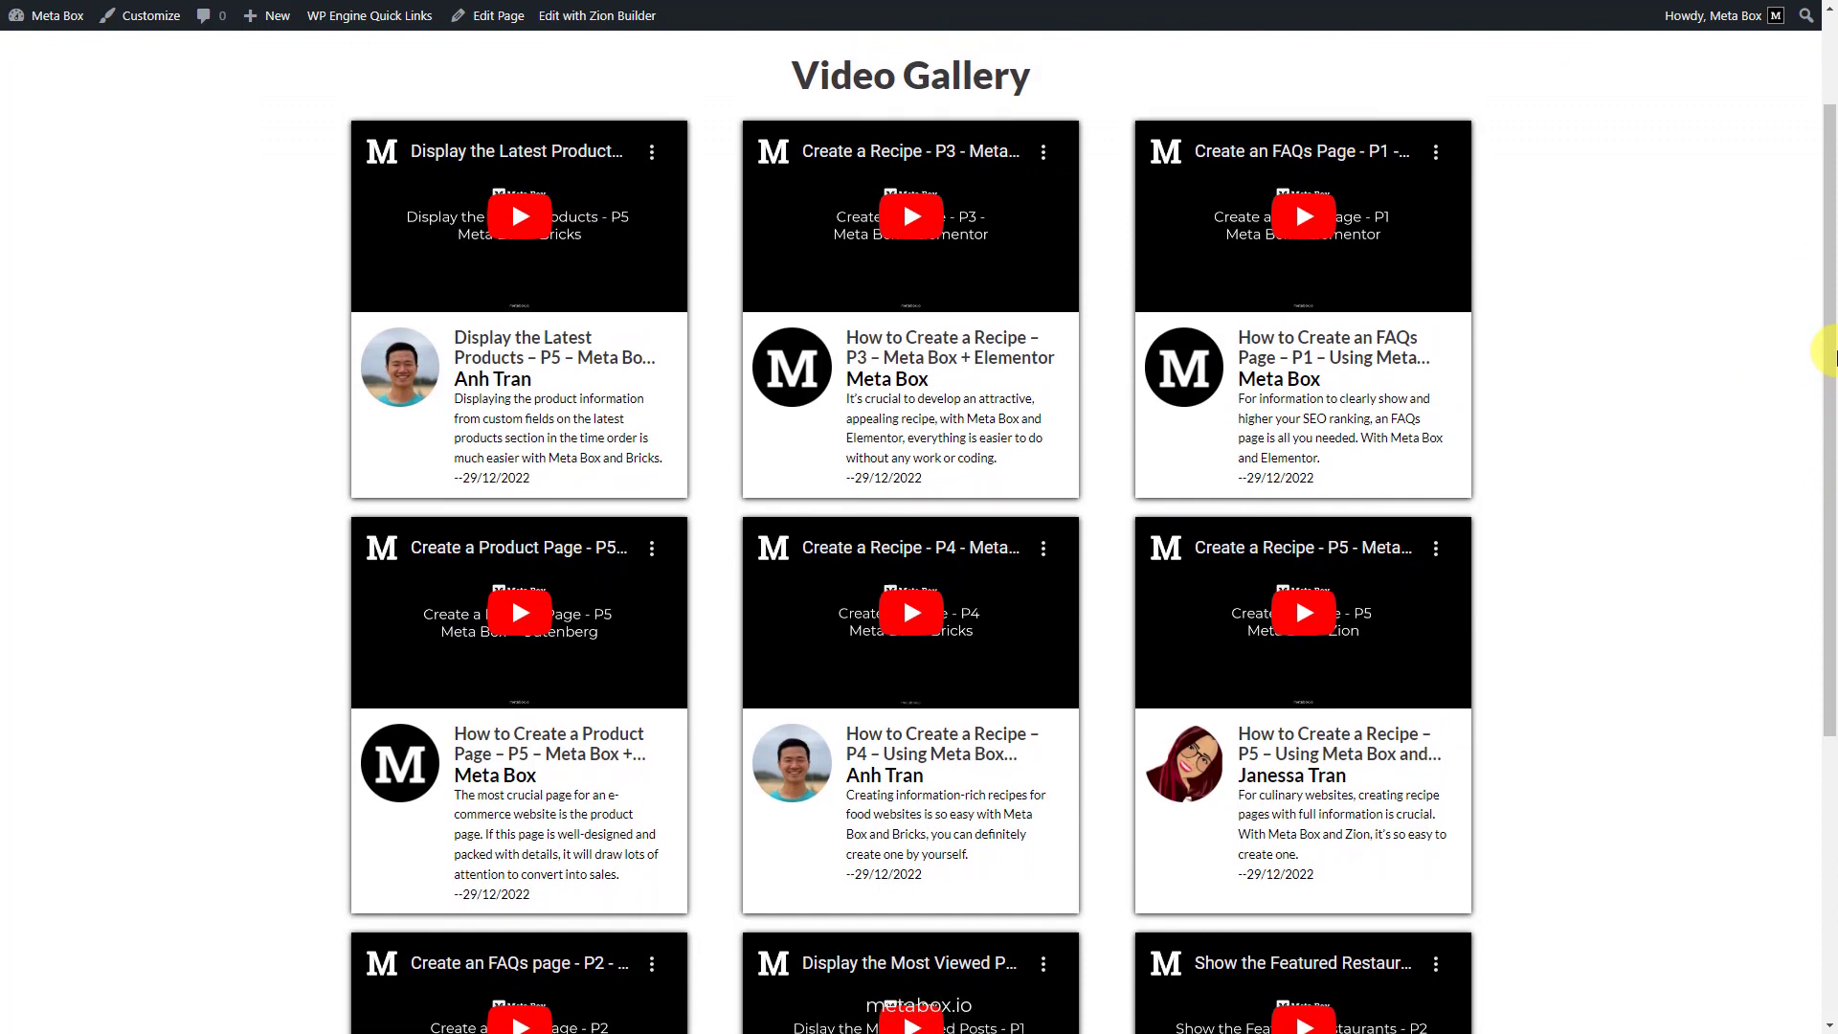